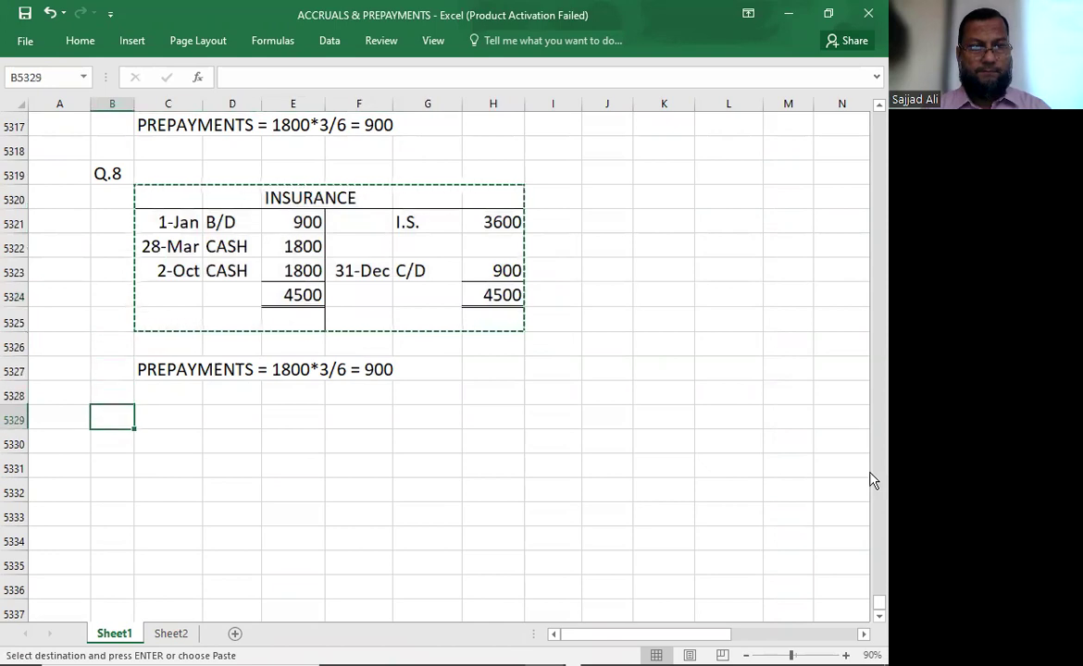
- Paste the copied insurance T-account below the Q.8 prepayments working and label it Q.9 in A5330
key(ctrl+v)
key(Up)
key(Left)
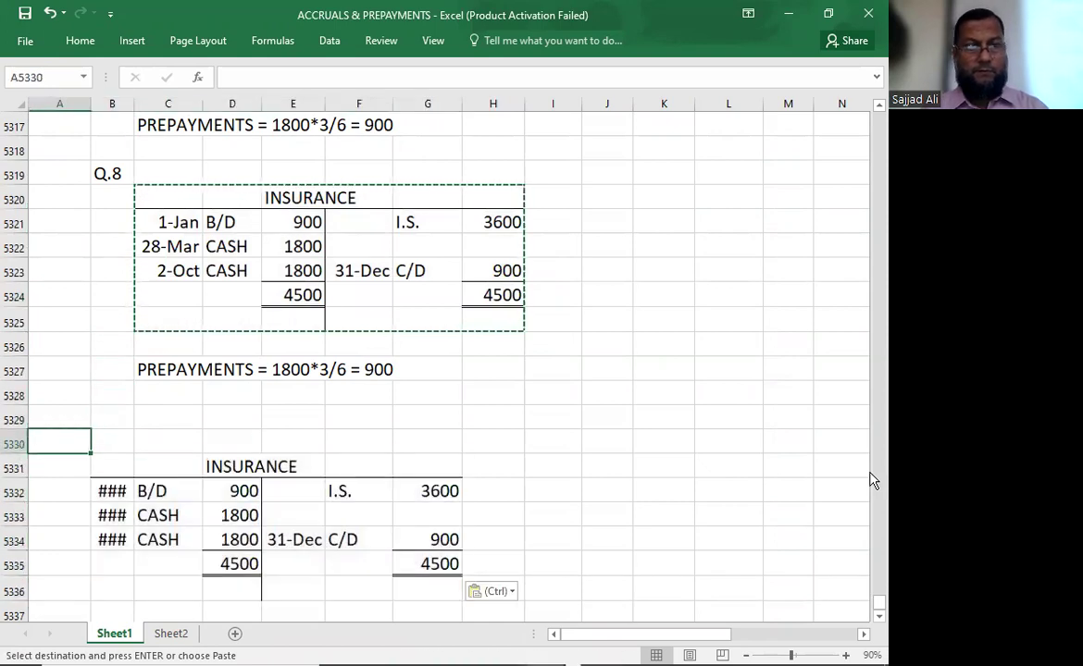
text(Q.9)
key(Return)
- Clear the contents of the pasted T-account in B5331:G5336, keeping its border lines
key(Down)
key(Up)
key(Right)
key(shift+Right)
key(shift+Right)
key(shift+Right)
key(shift+Right)
key(shift+Right)
key(shift+Down)
key(shift+Down)
key(shift+Down)
key(shift+Down)
key(shift+Down)
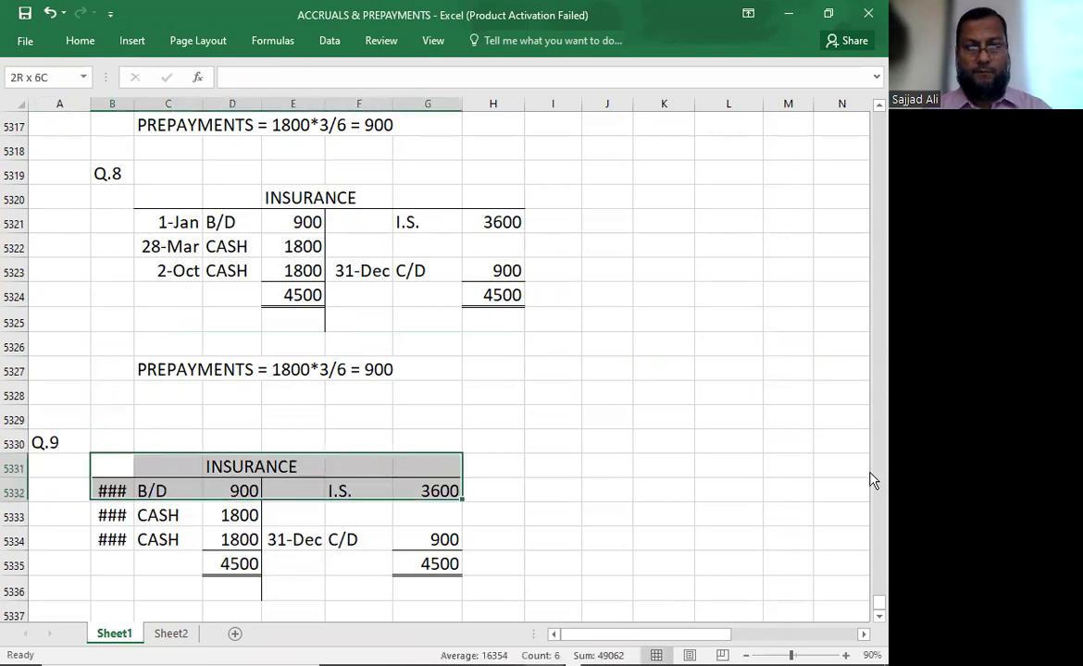
key(Delete)
- Widen column B slightly for the Q.9 account
key(Down)
key(Down)
key(Down)
key(Down)
key(Down)
key(Down)
key(Down)
key(Down)
key(Down)
key(Down)
key(Down)
key(Down)
key(Down)
key(Down)
key(Down)
key(Down)
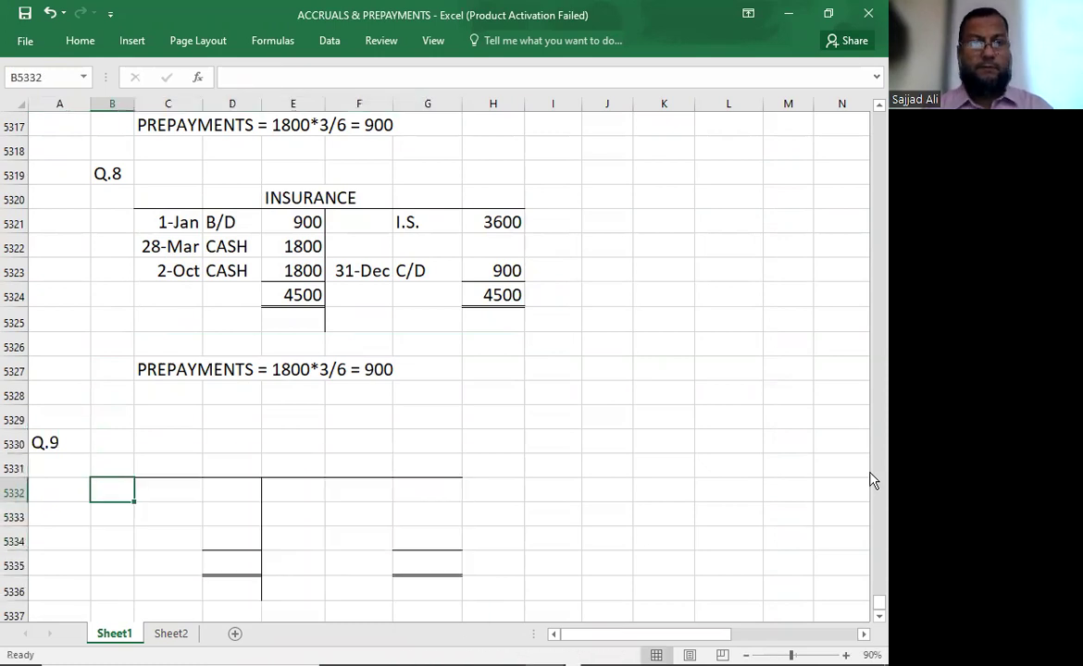
key(Down)
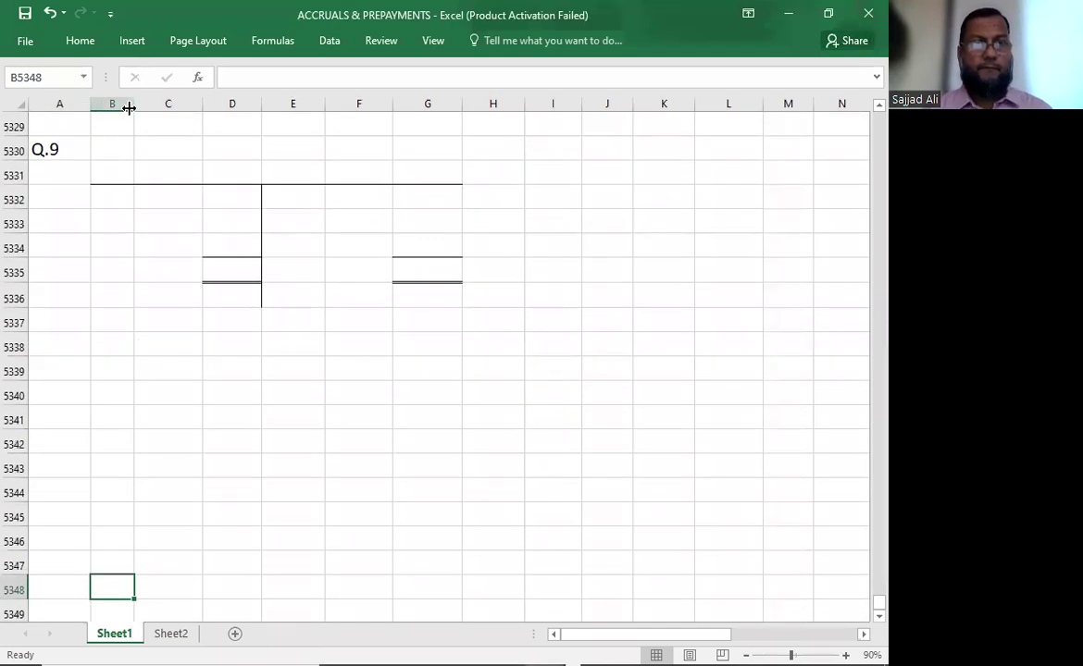
drag(134, 106, 155, 109)
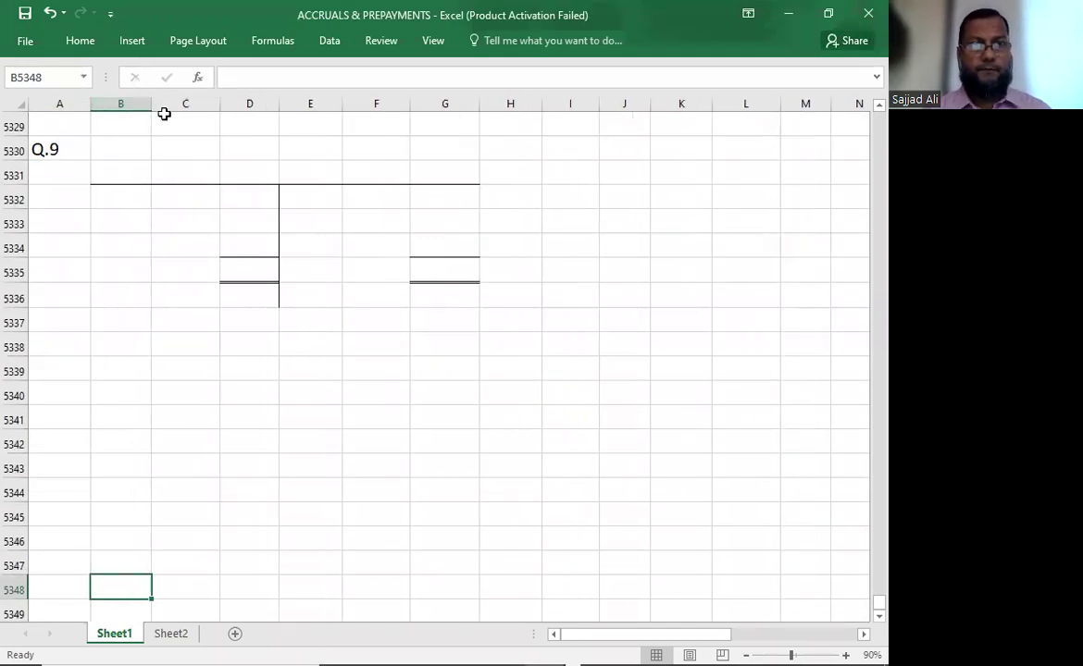
- Title the blank Q.9 T-account RENT in D5331
click(261, 166)
text(RENT)
key(Return)
- Consult Q.9 in the Acrobat Reader PDF and enter the opening accrual as B/D 250 in F5332:G5332
key(alt+Tab)
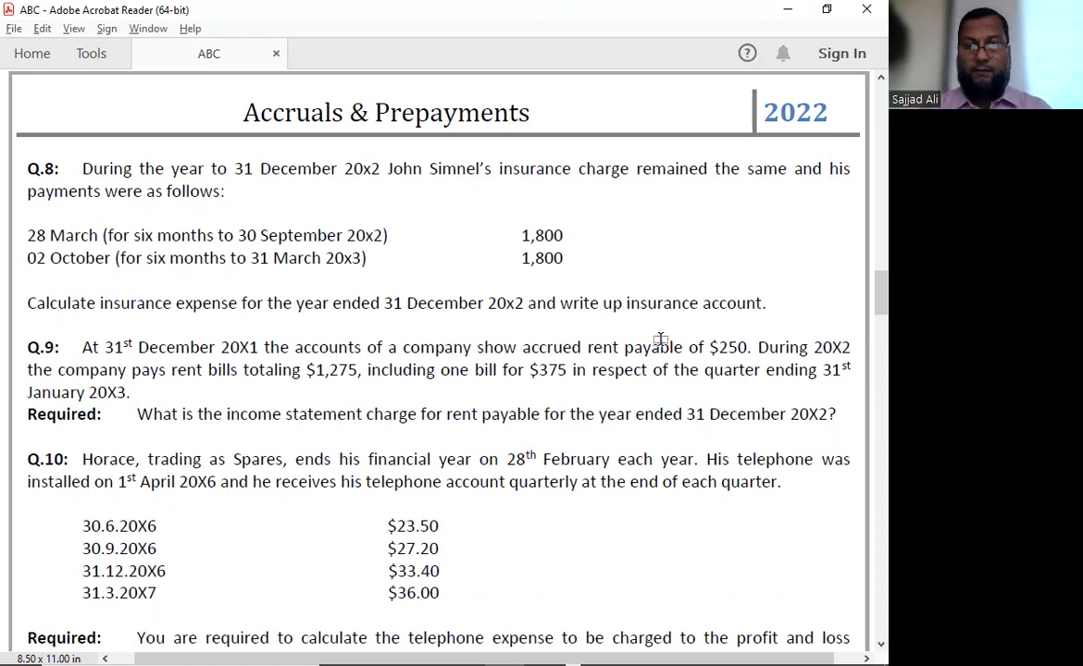
key(alt+Tab)
key(Right)
key(Right)
text(B/)
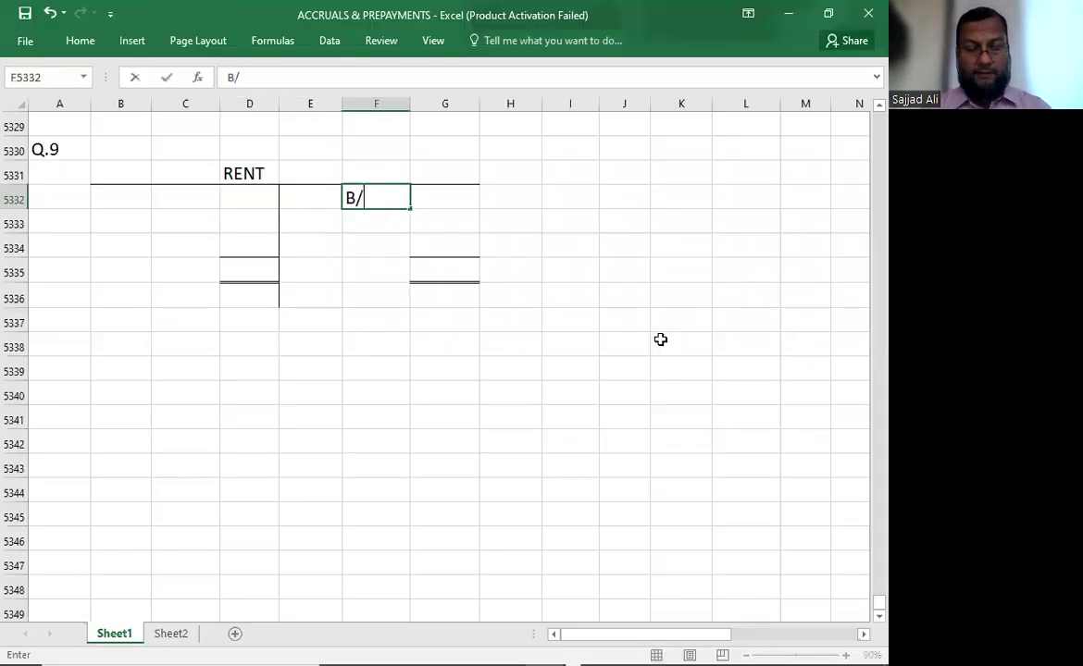
text(D)
key(Right)
key(alt+Tab)
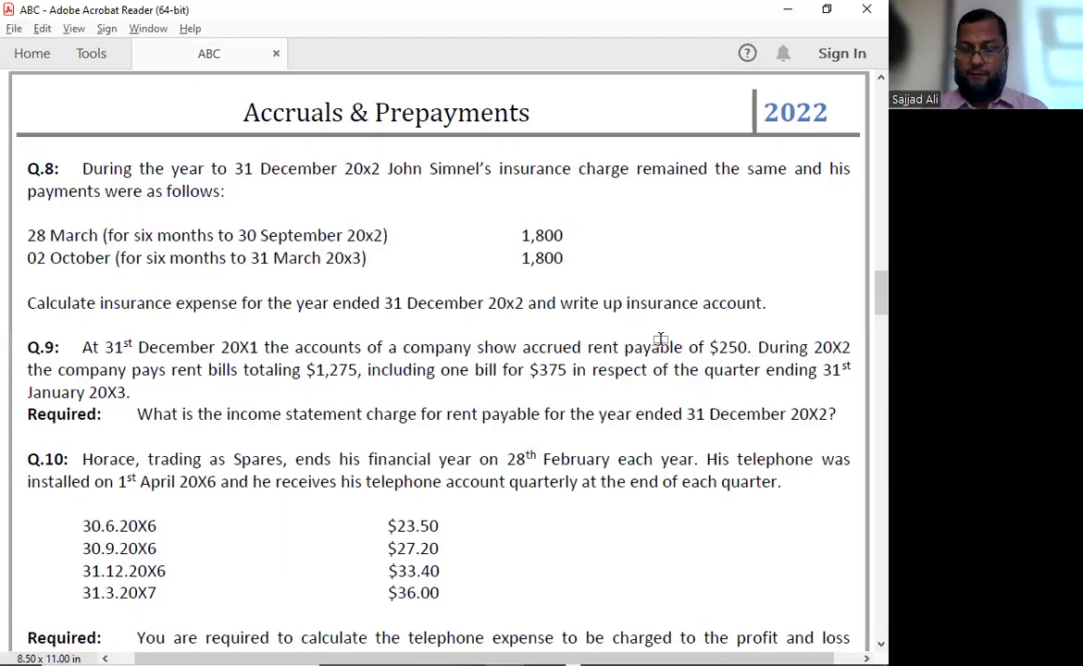
key(alt+Tab)
text(250)
key(Return)
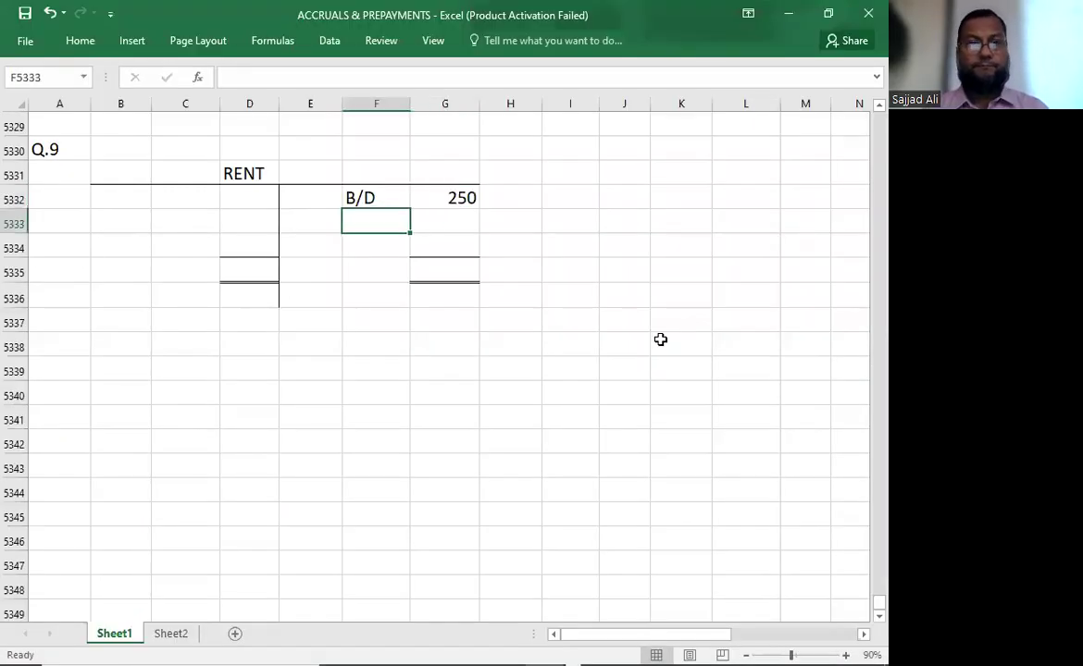
- Check the rent paid in the Q.9 text and enter CASH 1275 on the debit side in C5332:D5332
key(alt+Tab)
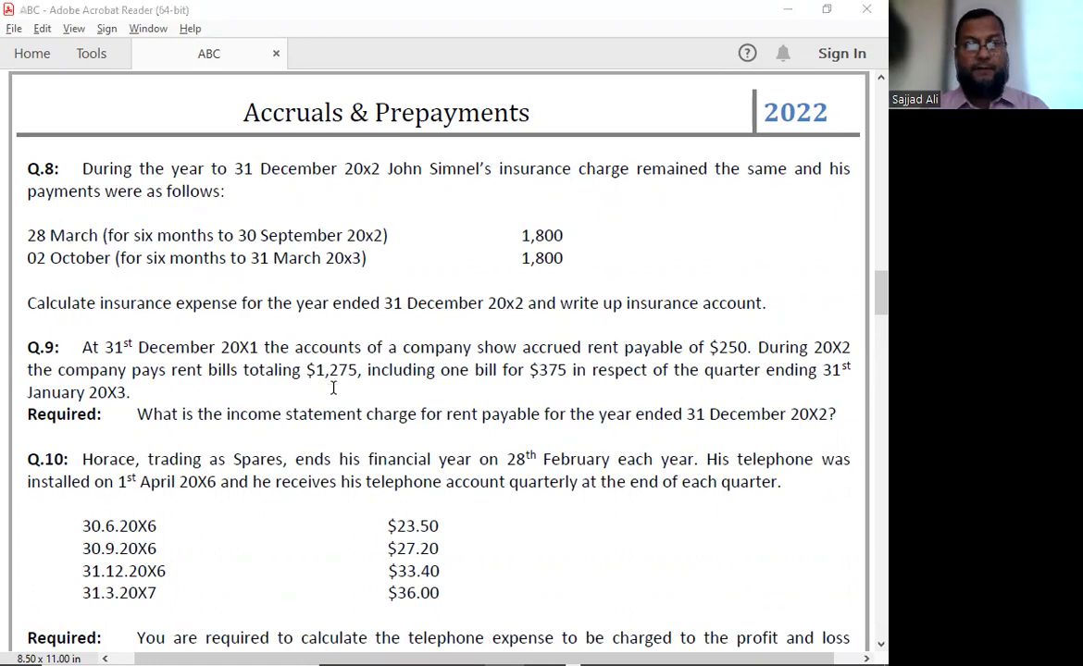
key(alt+Tab)
key(Left)
key(Left)
key(Up)
text(12)
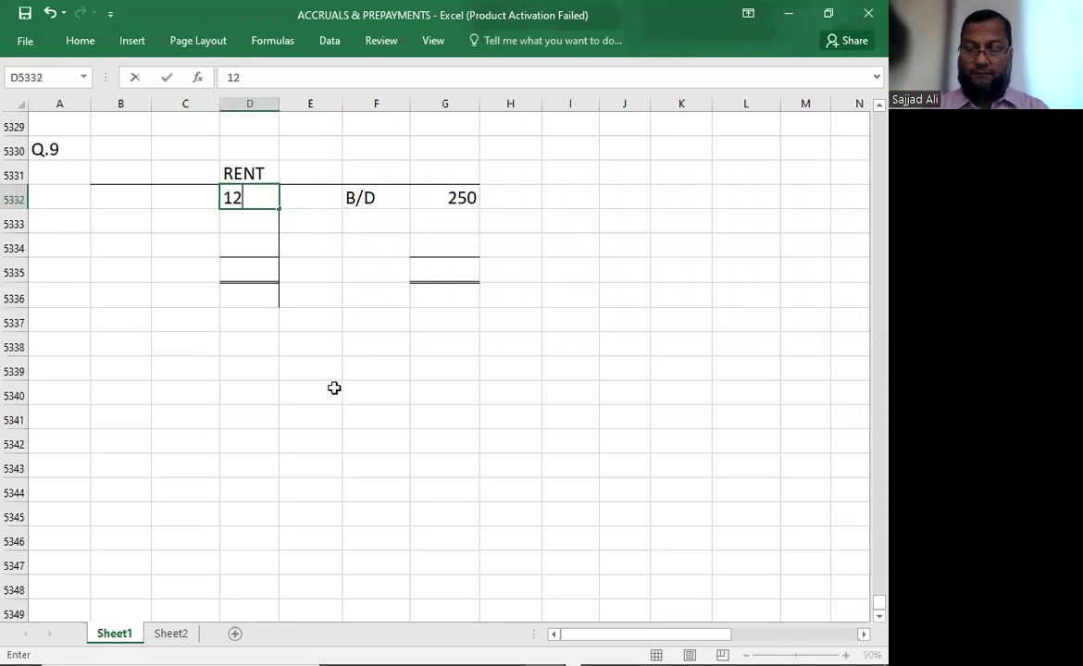
text(75)
key(Left)
text(CASH)
key(Return)
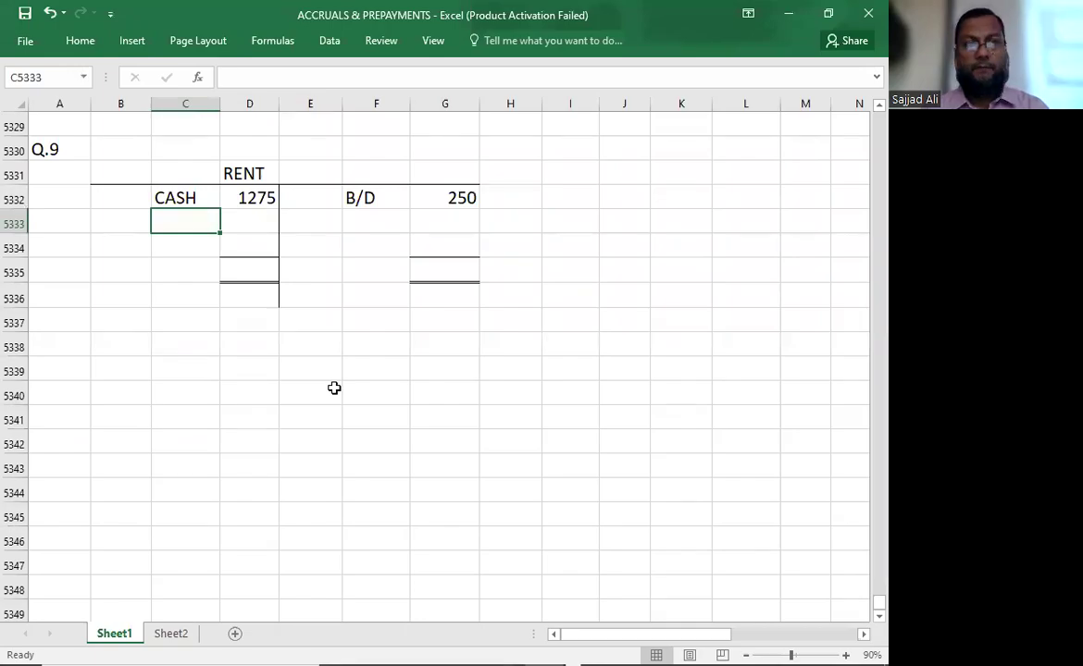
- Using the quarterly bill in the Q.9 text, enter the working "PREPAYMENST = 375*1/3 = 125" in B5338
key(alt+Tab)
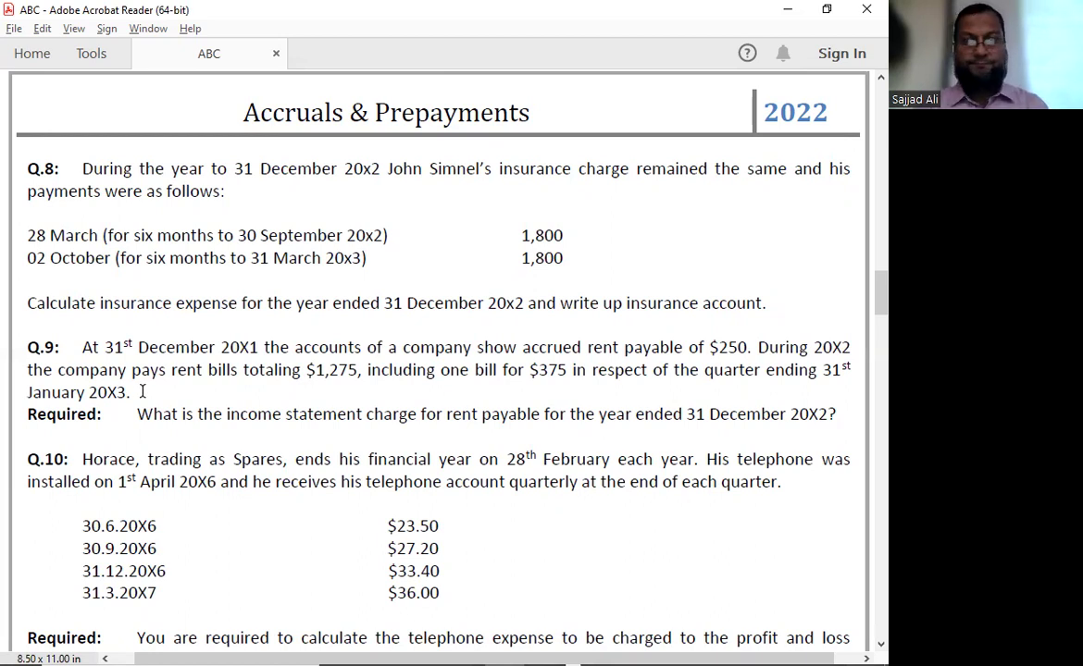
key(alt+Tab)
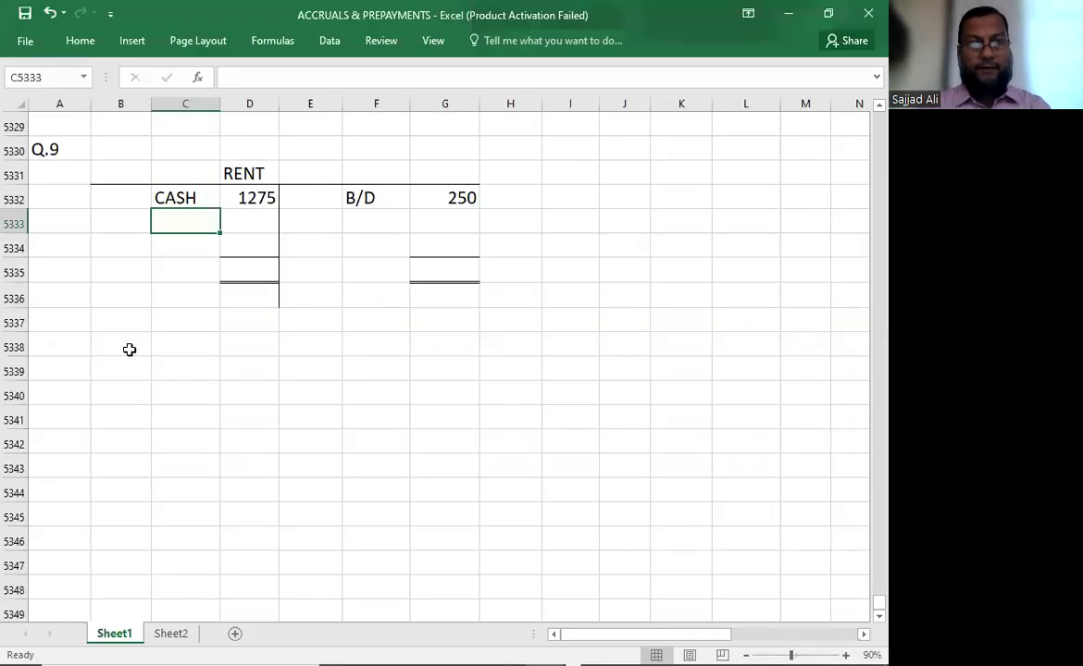
click(129, 348)
text(PREPAYMENST)
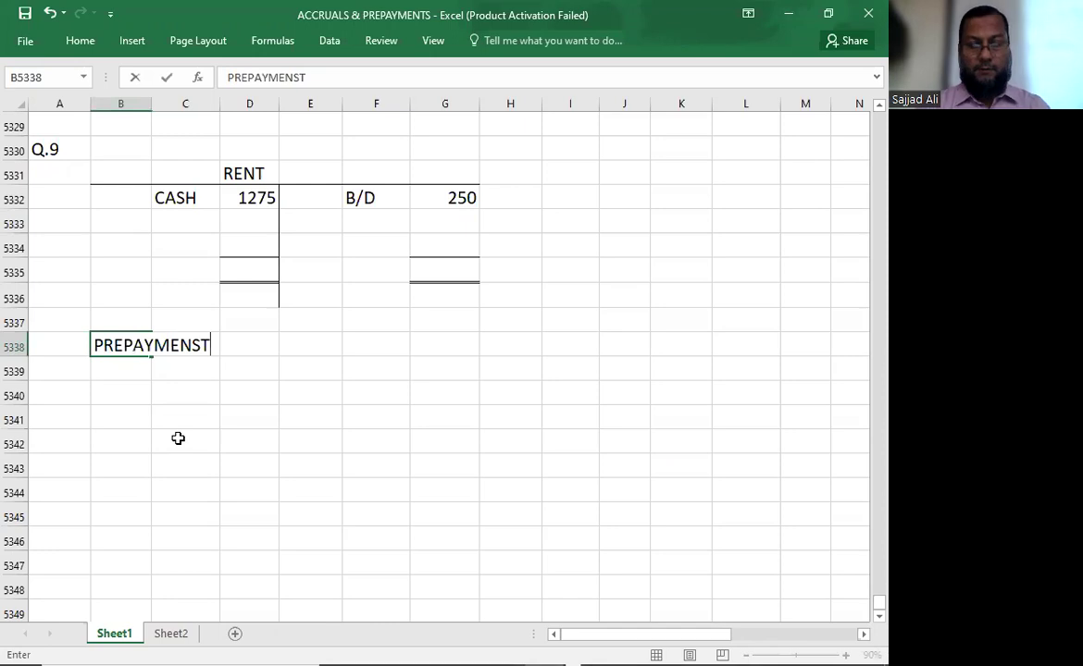
text( =)
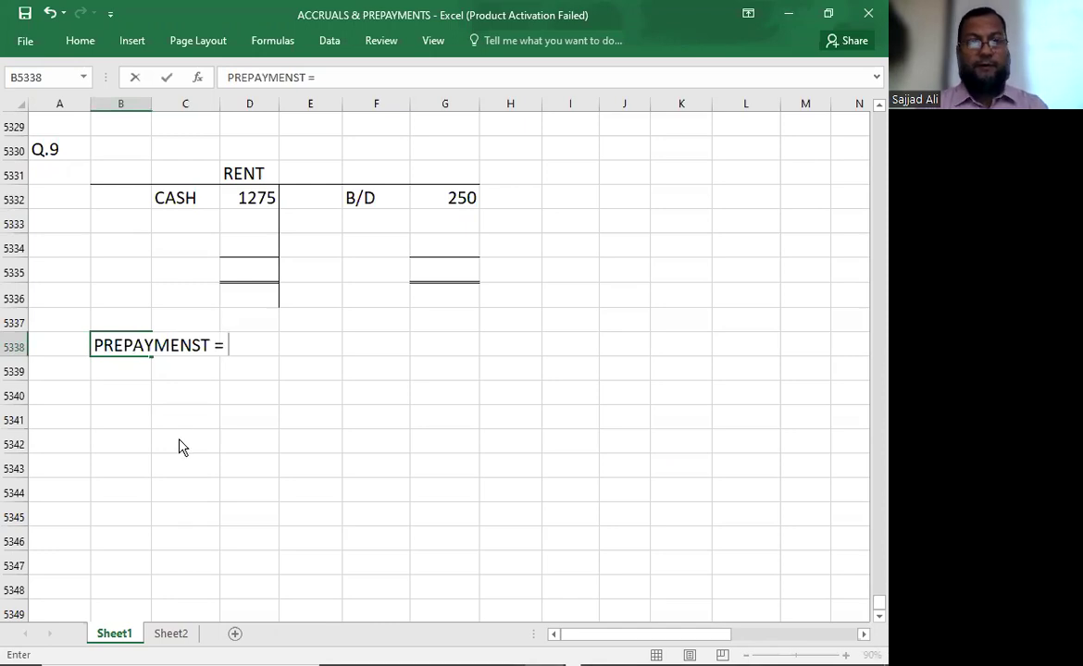
key(alt+Tab)
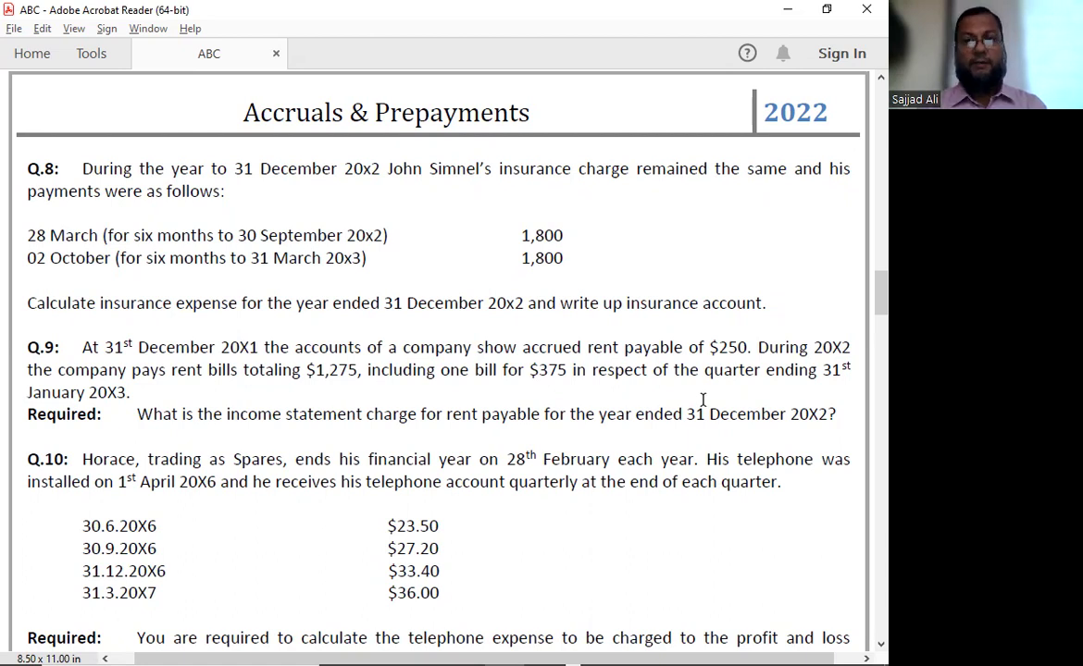
key(alt+Tab)
text(375*)
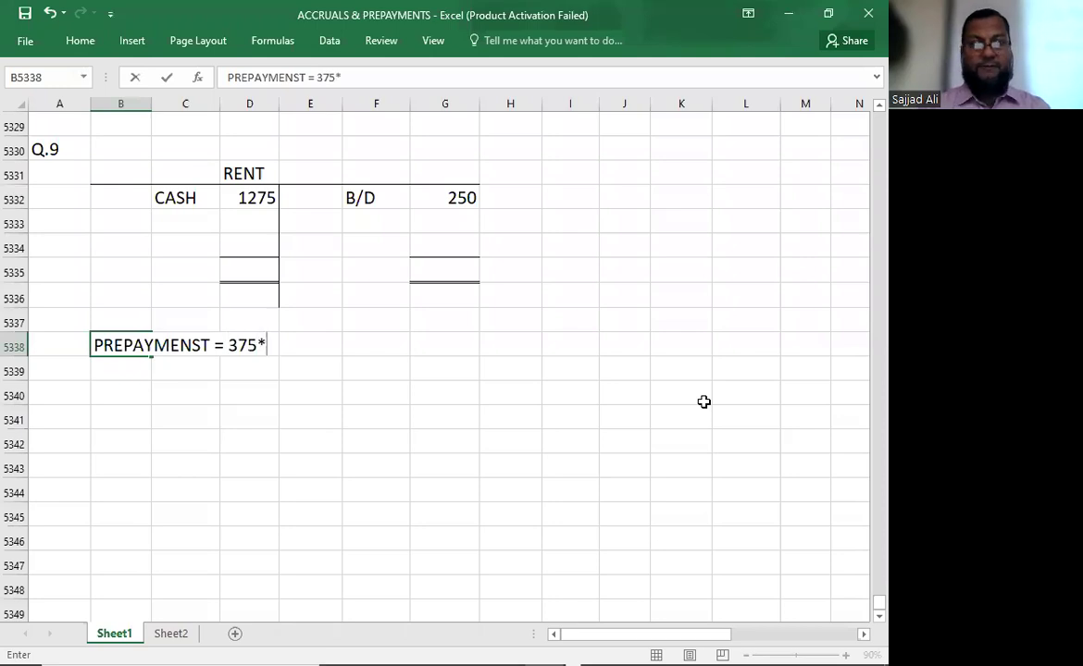
text(1)
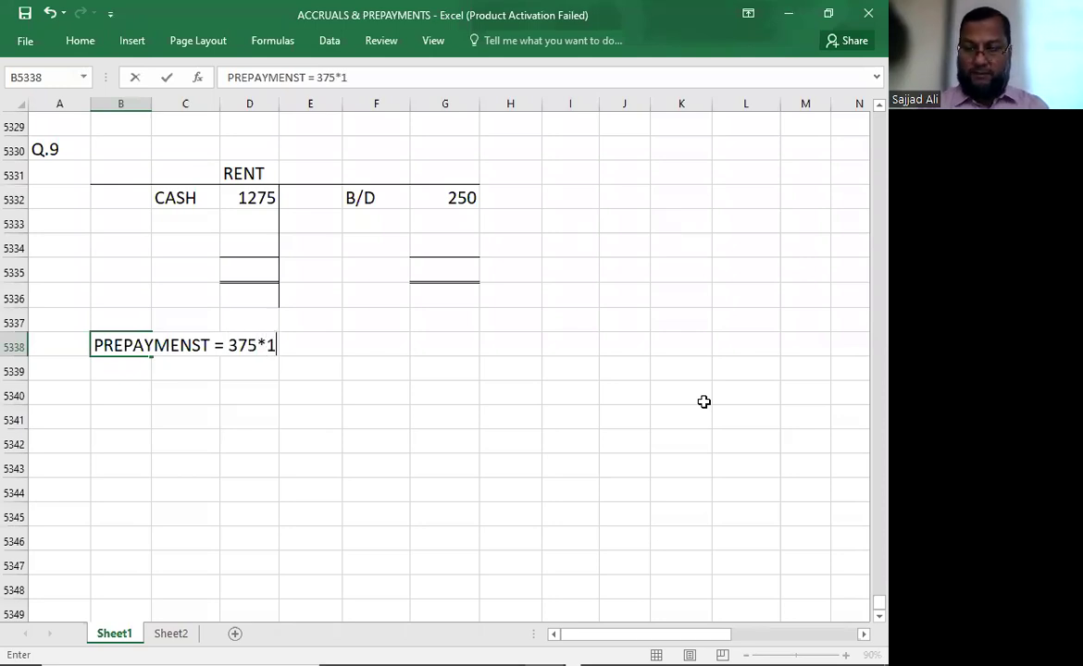
text(/3 =)
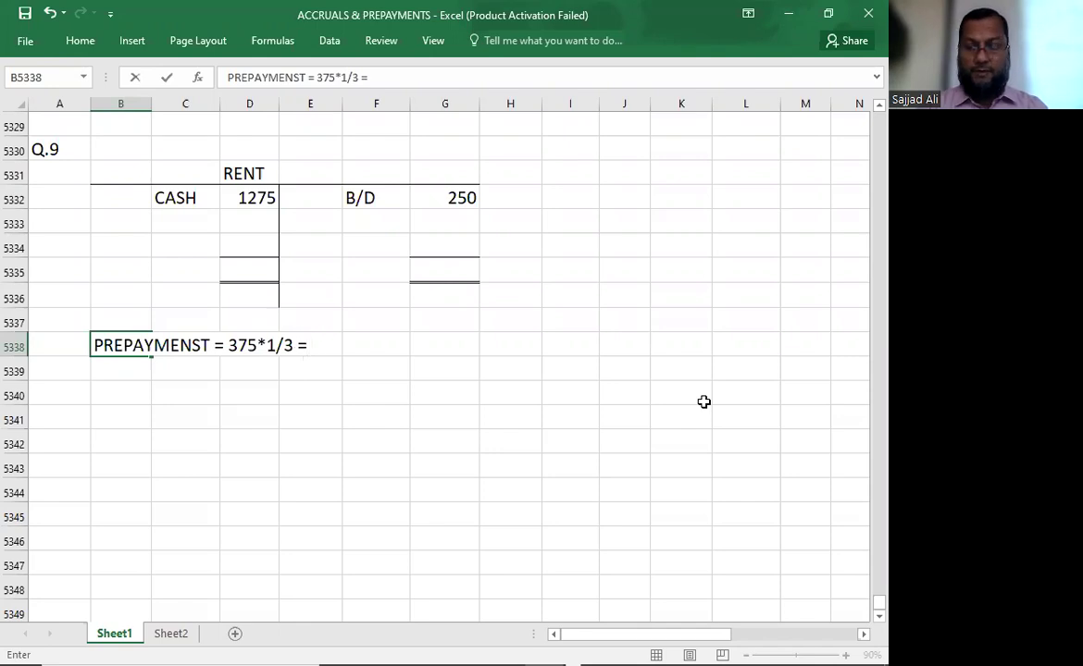
text( 125)
key(Return)
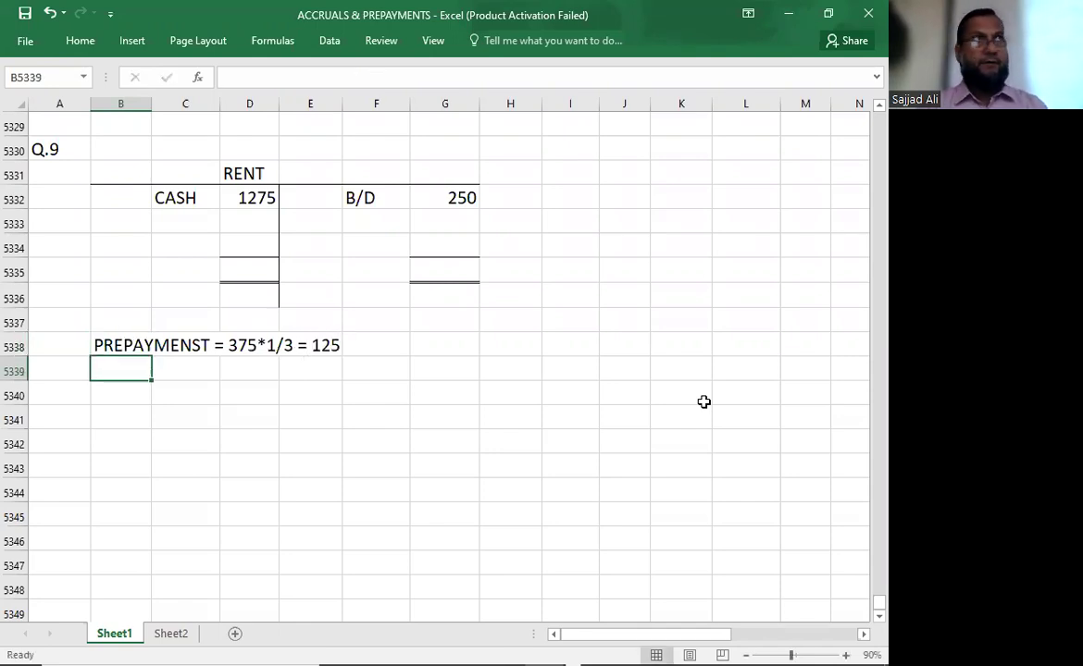
- Correct the misspelled word in the B5338 working to PREPAYMENTS
double_click(146, 345)
click(207, 346)
key(BackSpace)
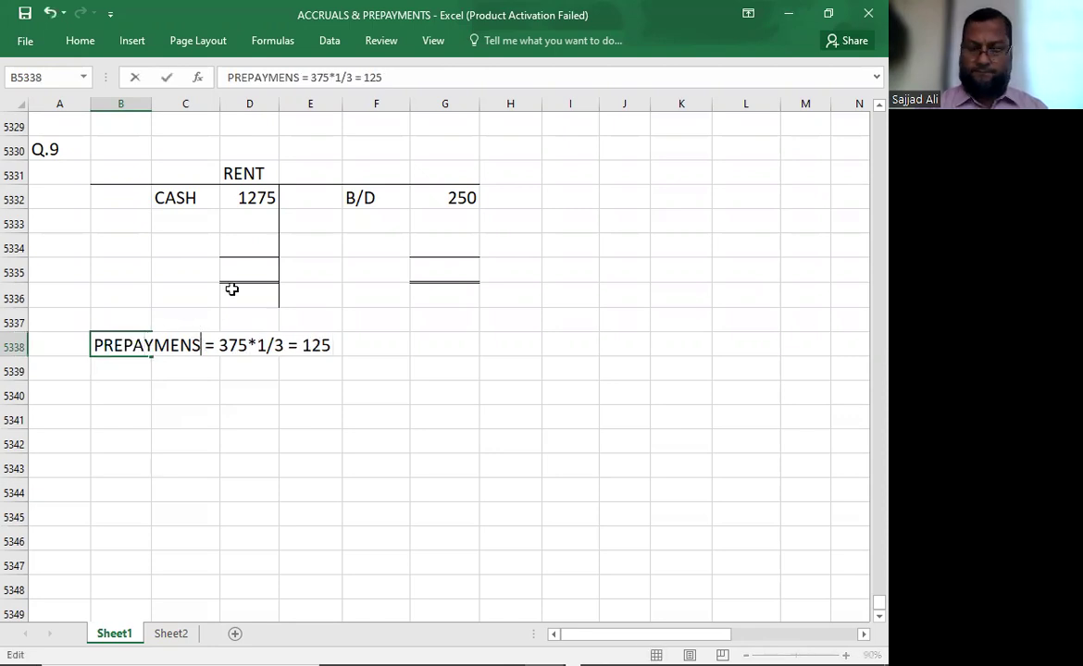
text(S)
key(BackSpace)
key(BackSpace)
key(BackSpace)
text(TS)
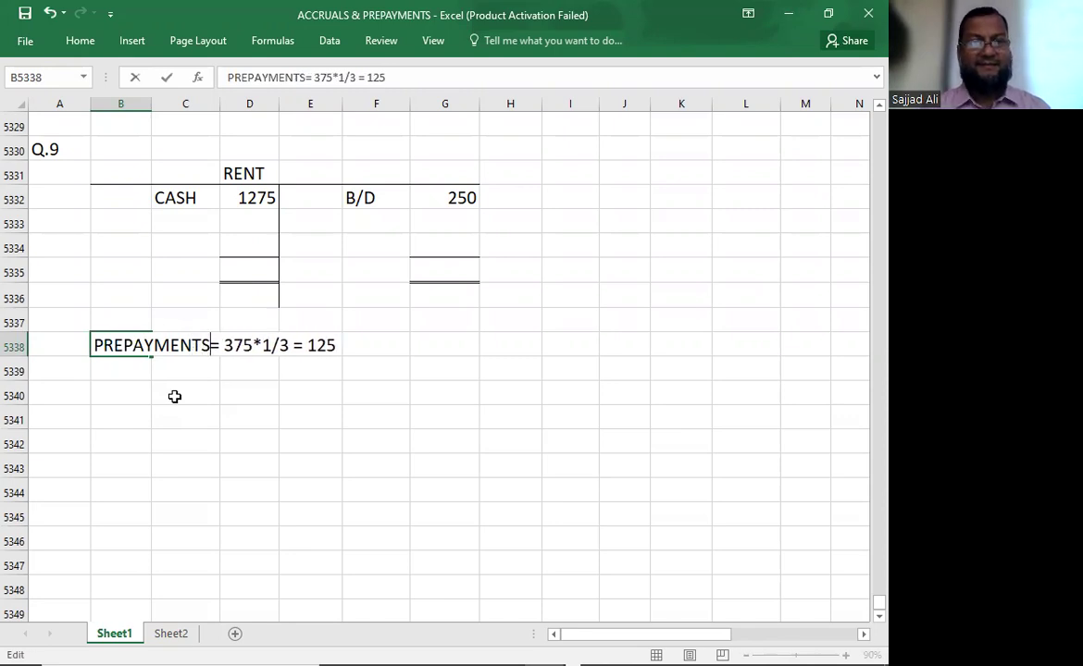
key(Return)
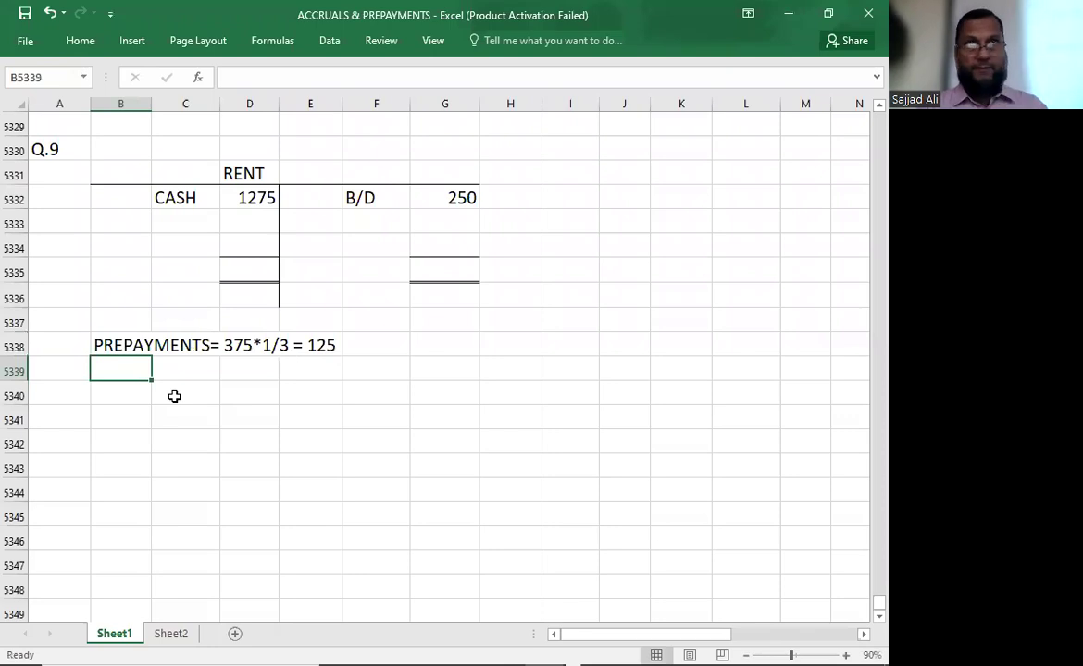
- Enter the closing prepayment as C/D 125 on the credit side in F5334:G5334
click(436, 251)
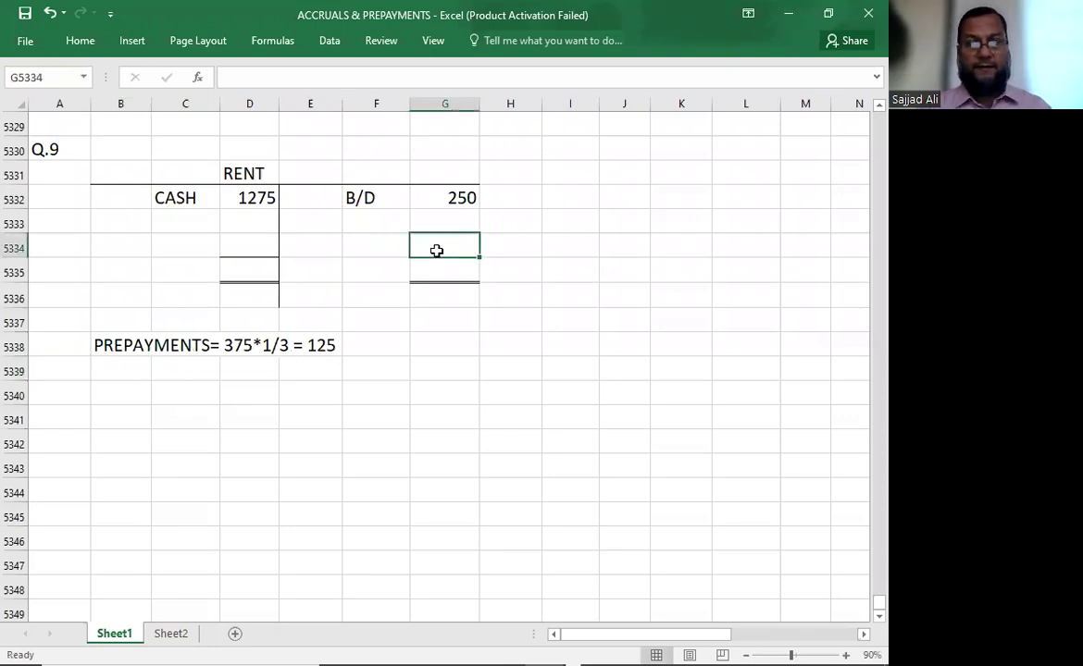
text(125)
key(Left)
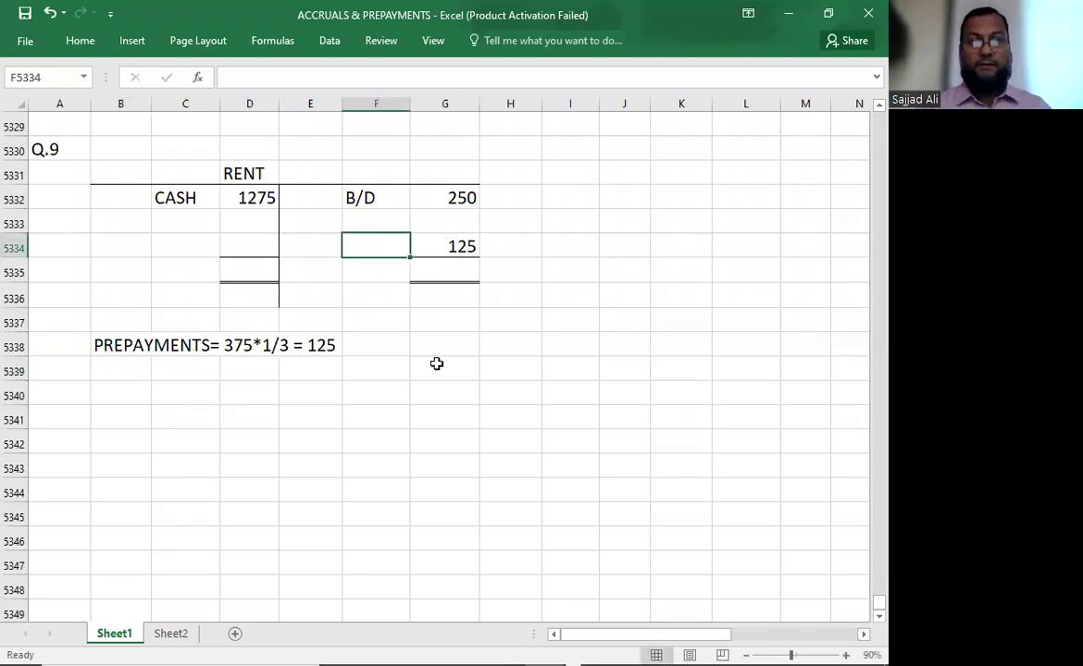
text(C/D)
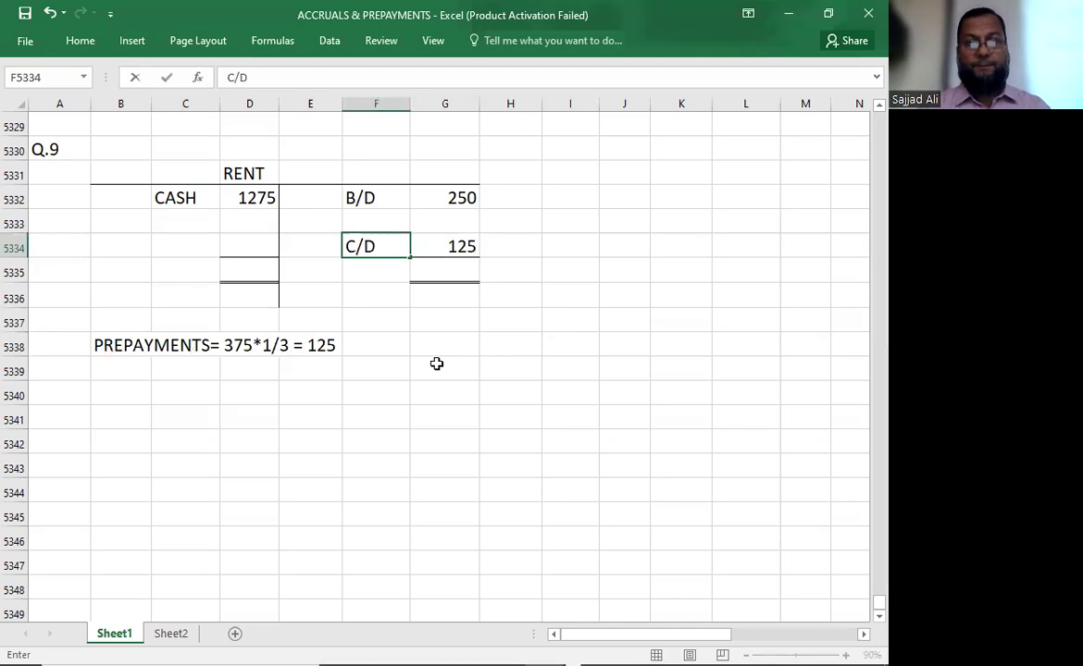
key(Return)
- Enter 1275 as the total on both sides of the rent account in D5335 and G5335
key(Right)
key(Left)
key(Left)
key(Left)
text(1275)
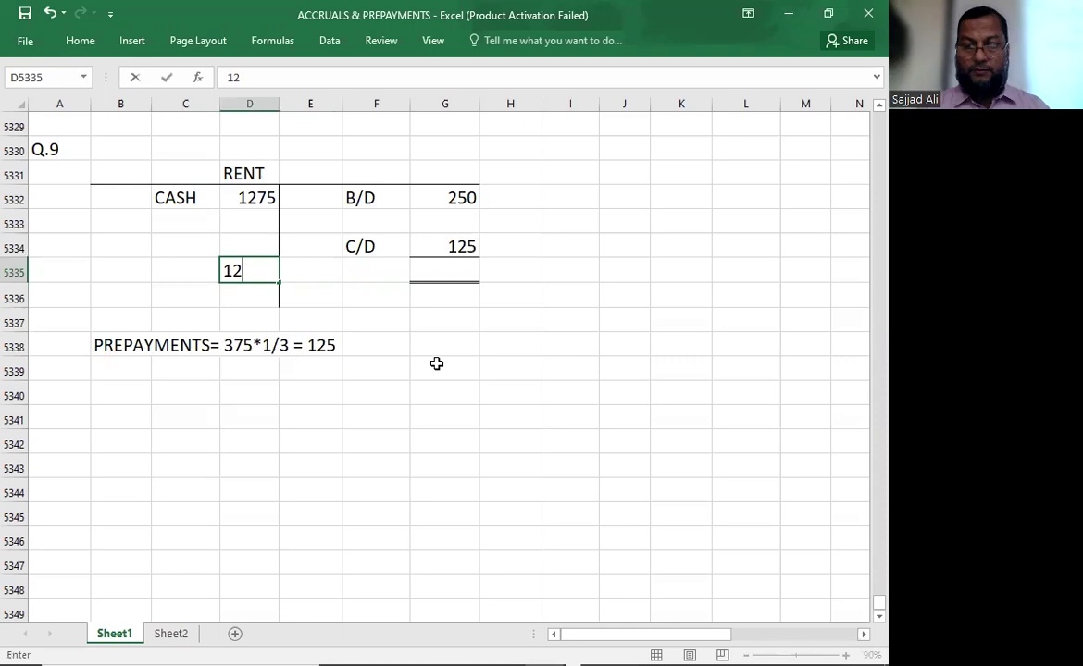
key(Right)
key(Right)
key(Right)
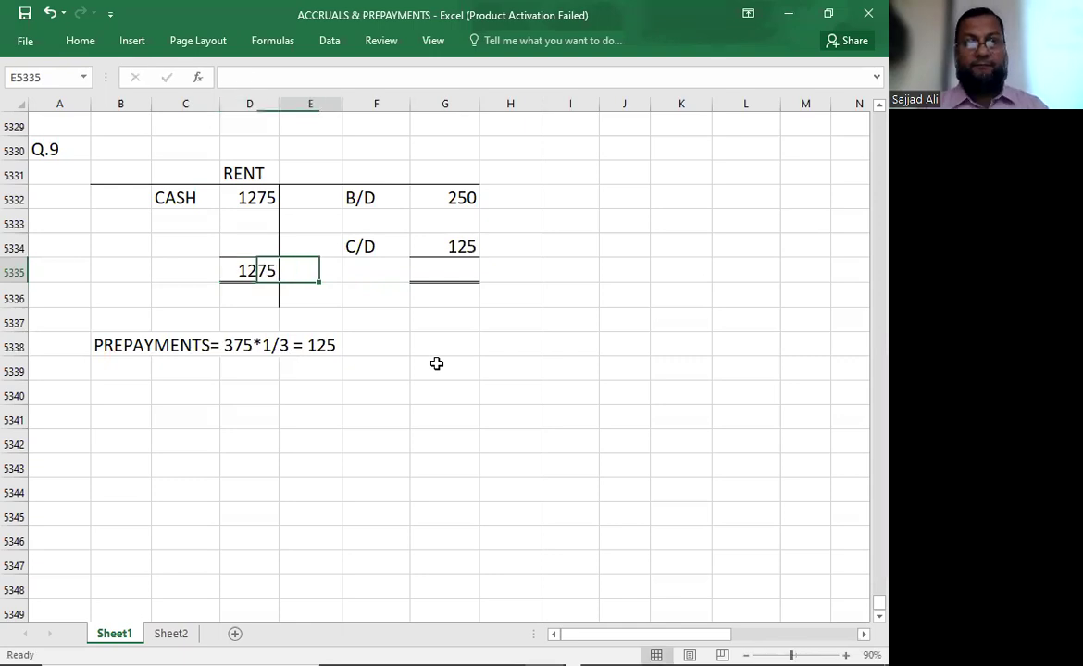
text(1275)
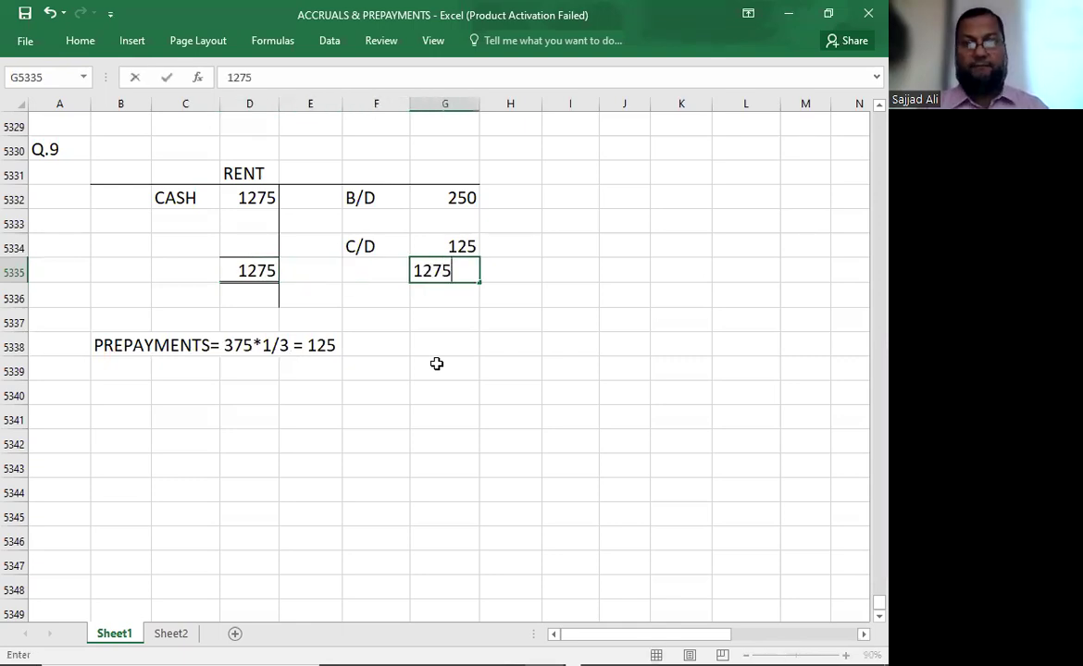
- Sum the existing credit entries by selection and enter the balancing rent charge as I.S. 900 in F5333:G5333
key(Up)
key(shift+Up)
key(shift+Up)
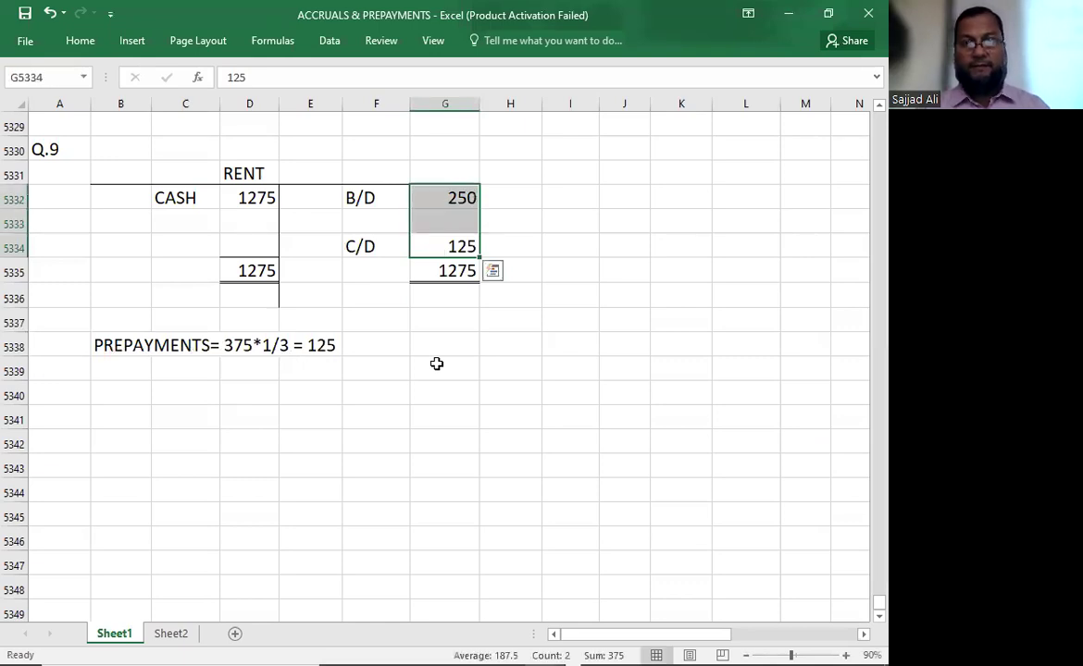
key(Up)
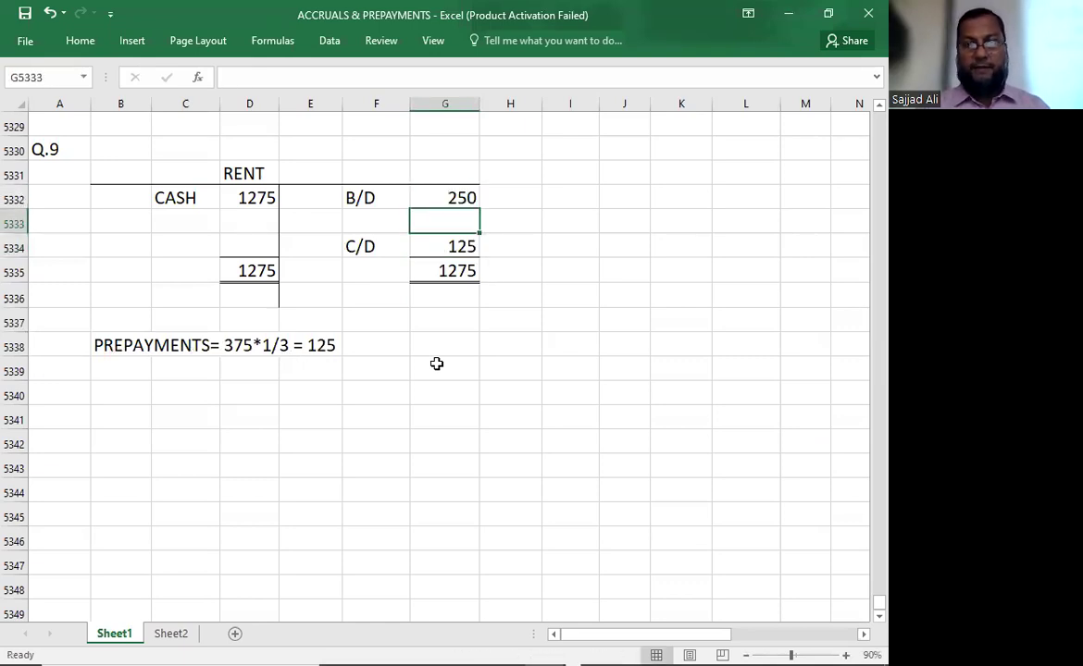
text(900)
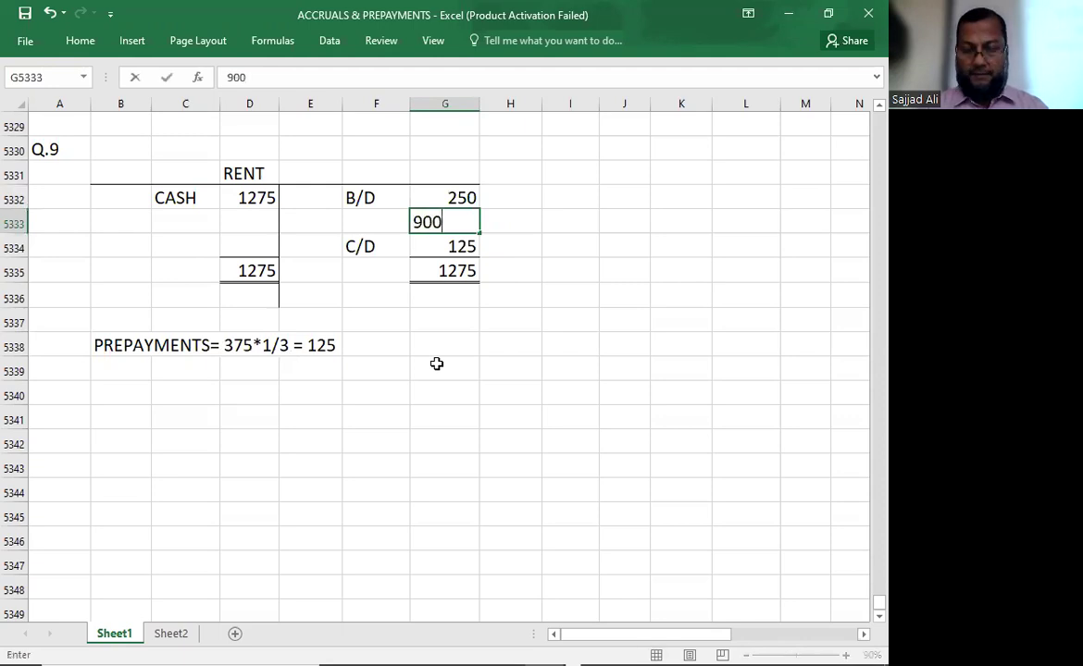
key(Left)
text(I.S.)
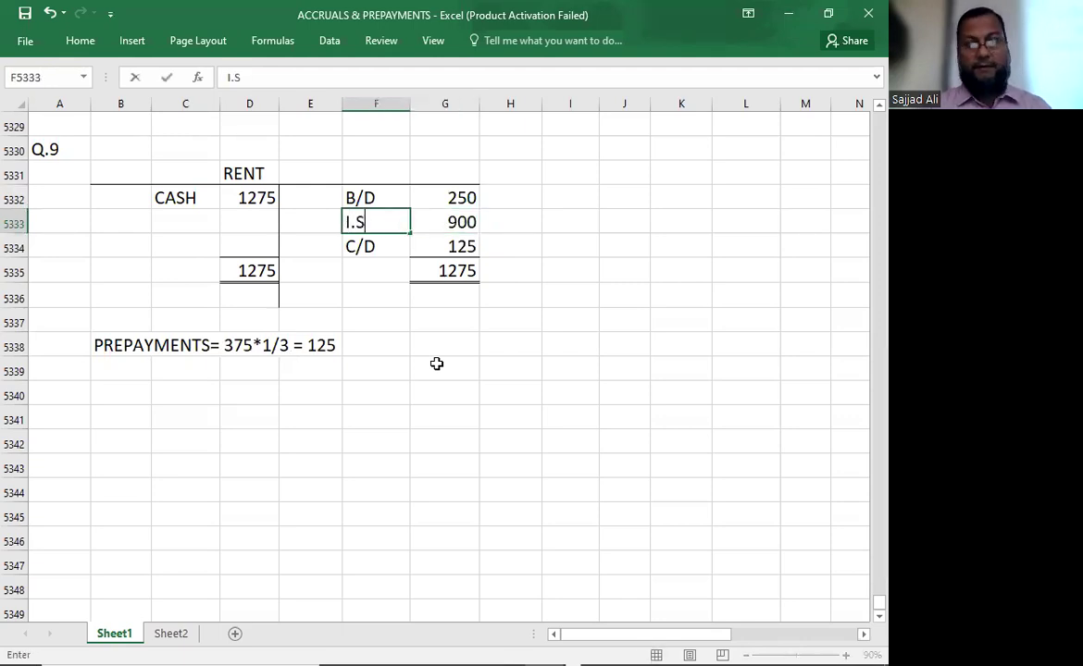
key(Down)
key(Down)
key(Down)
key(Down)
key(Down)
key(Down)
key(Down)
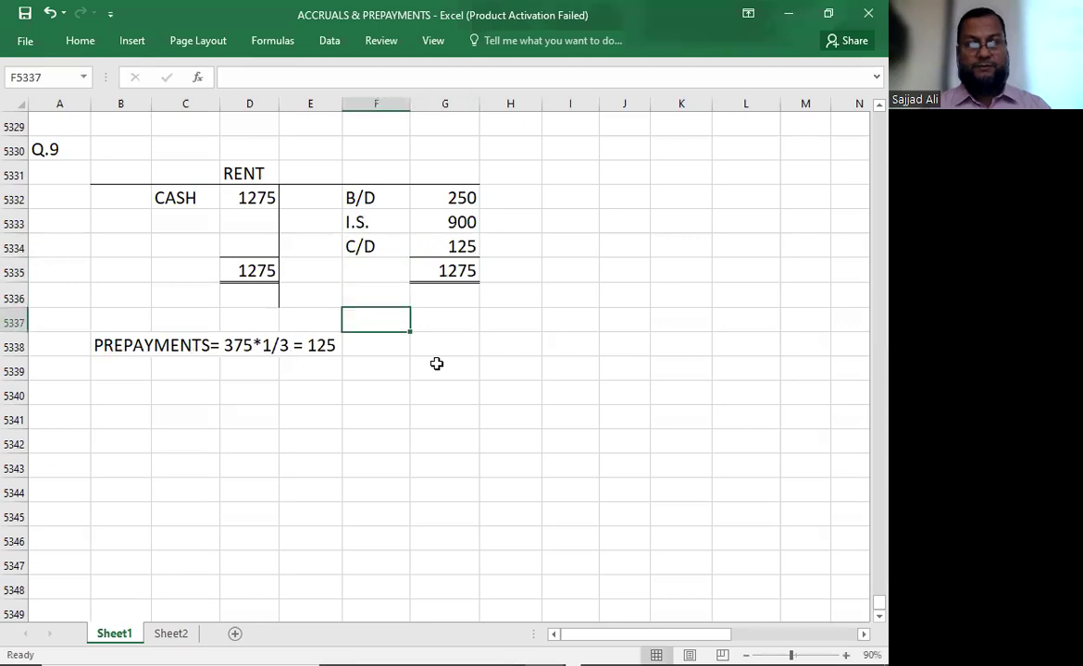
- Bring the closing rent prepayment down as B/D 125 on the debit side in C5336:D5336
key(Left)
key(Left)
key(Left)
key(Left)
key(Left)
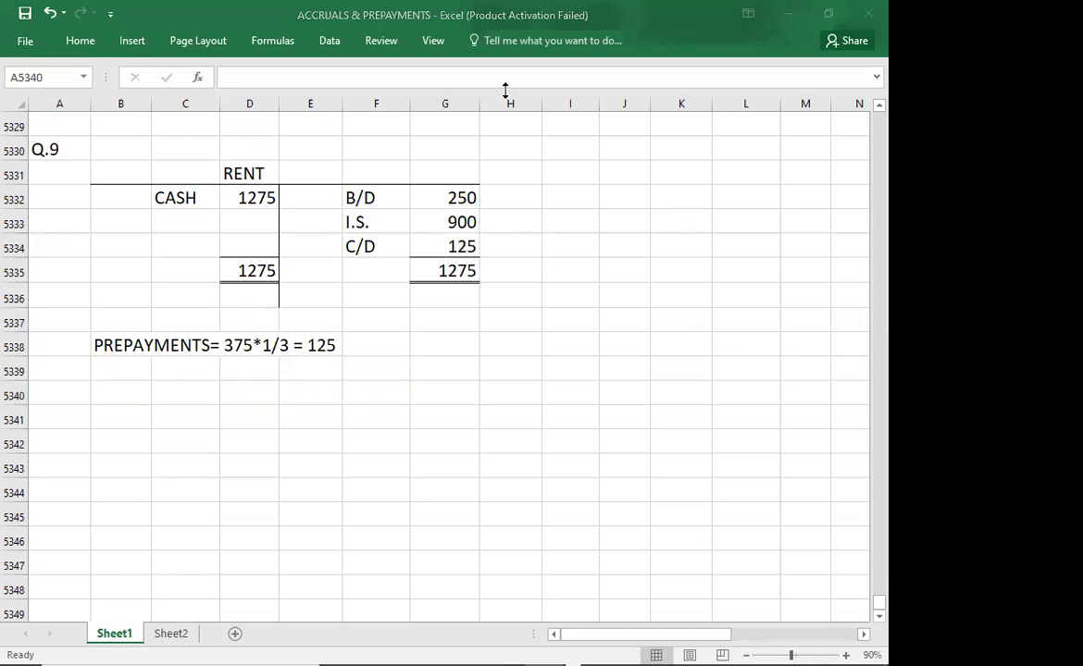
click(197, 299)
text(B/D)
key(Tab)
text(125)
key(Return)
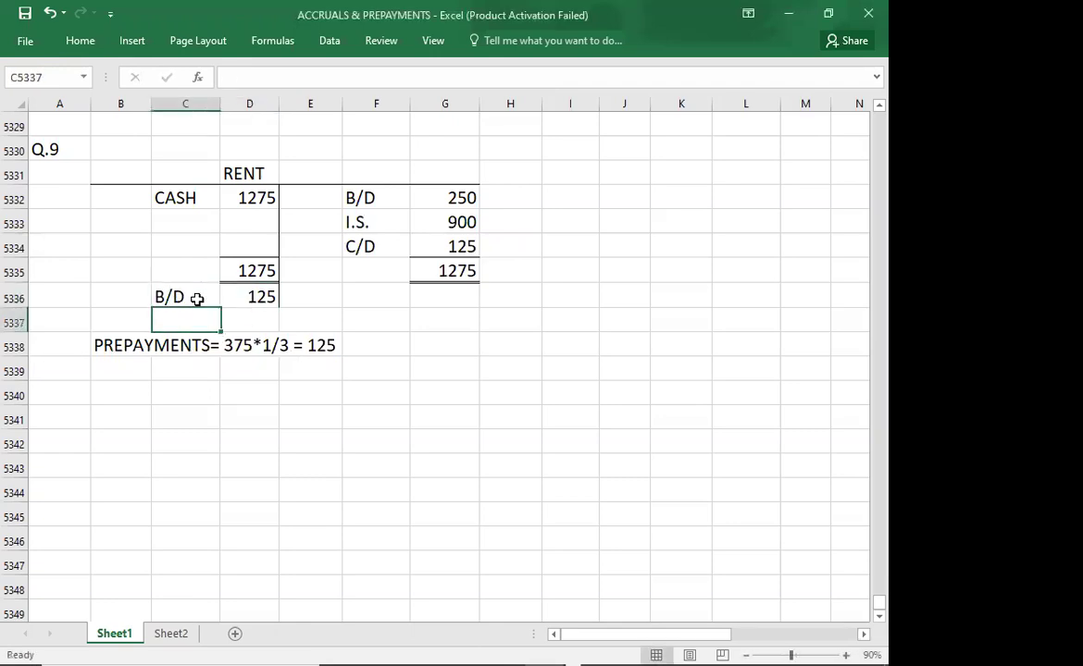
- Label A5340 as Q.10, then switch to the ABC document in Acrobat Reader and read question Q.10
click(55, 396)
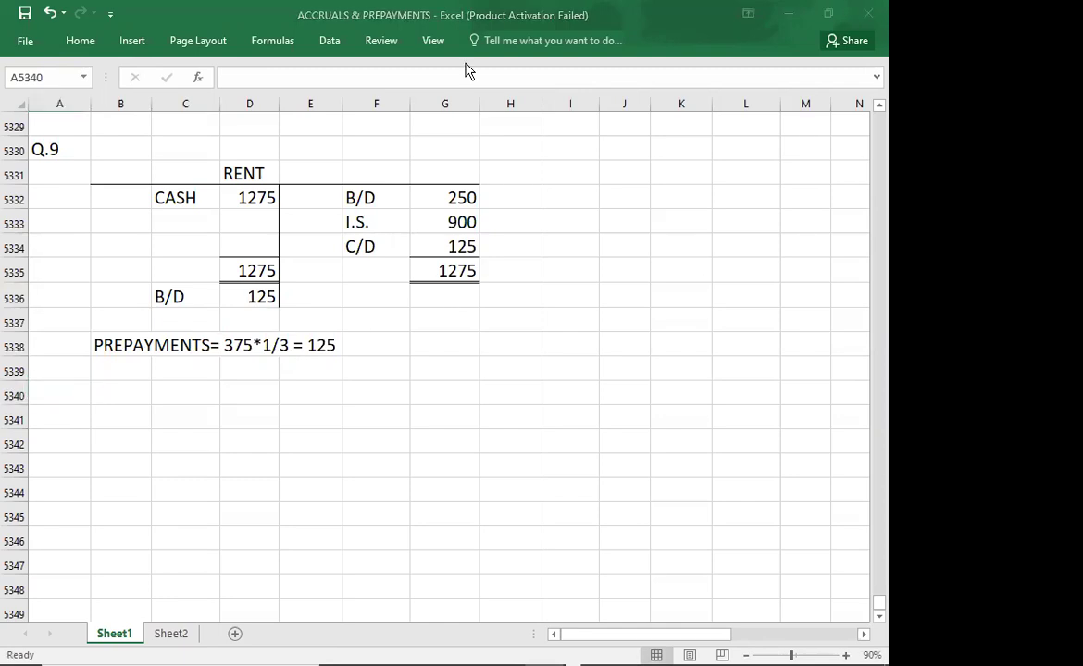
click(63, 396)
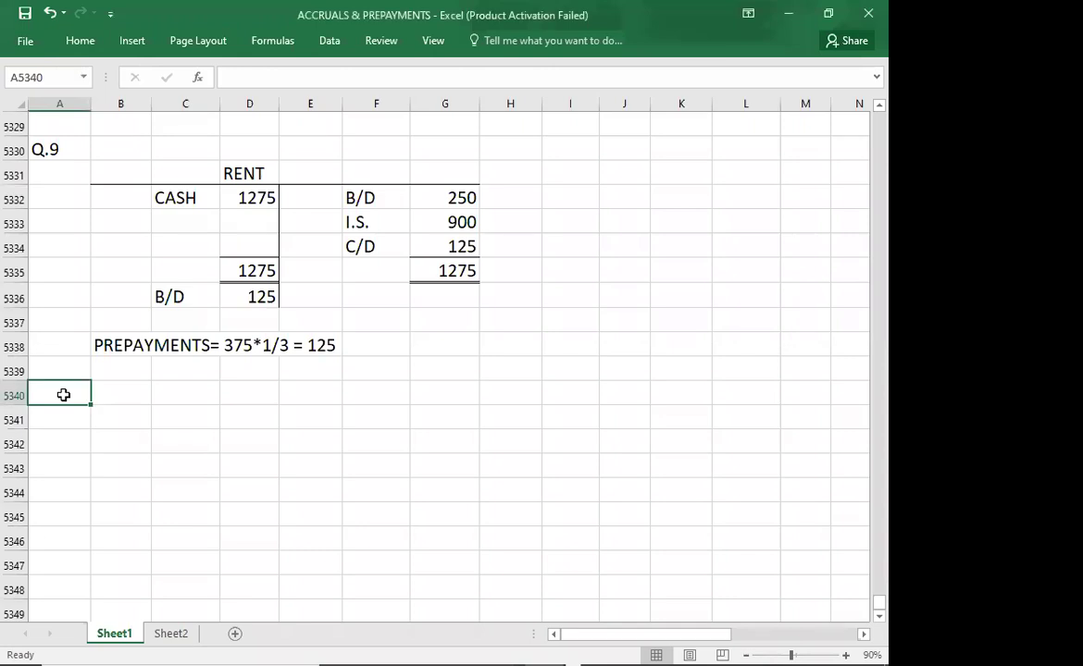
text(Q.10)
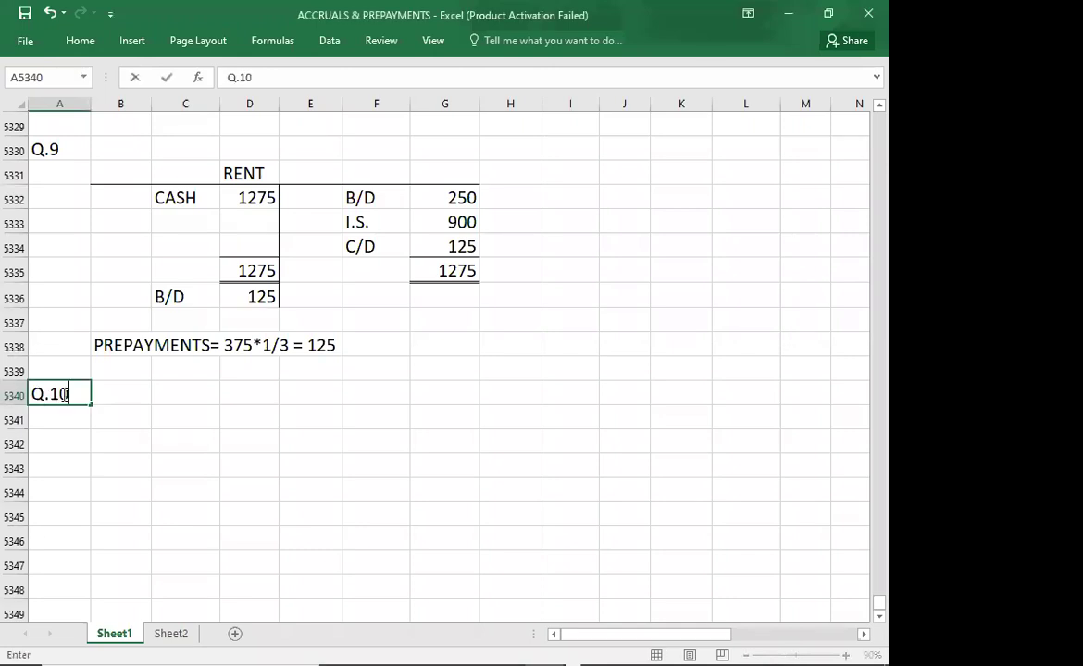
key(Return)
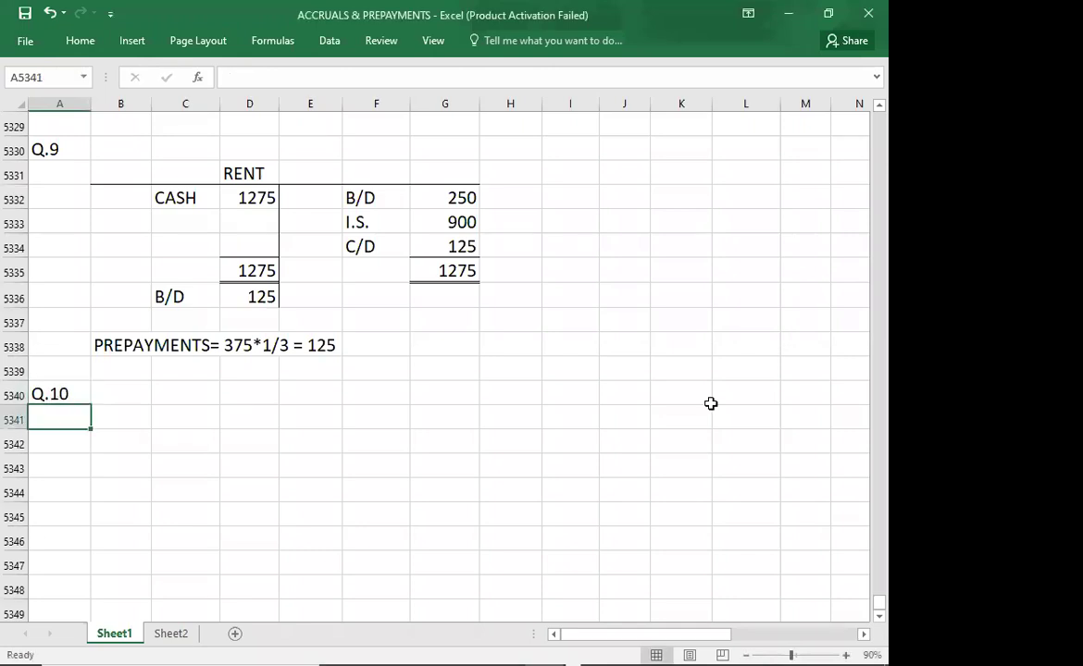
key(alt+Tab)
key(Tab)
scroll(710, 401, down, 5)
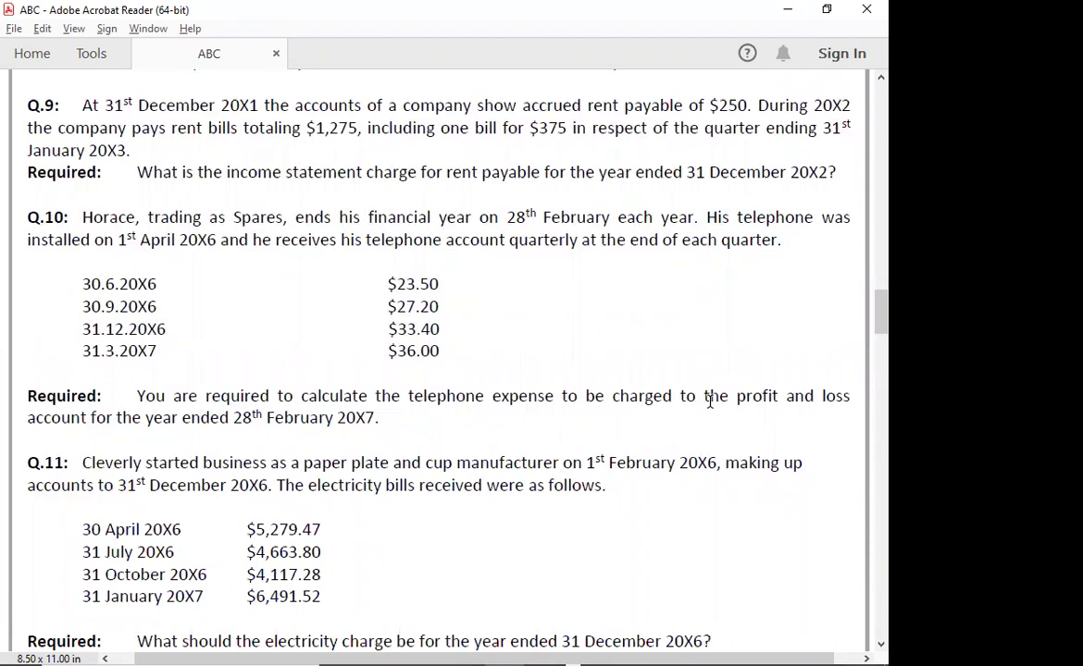
scroll(709, 401, down, 1)
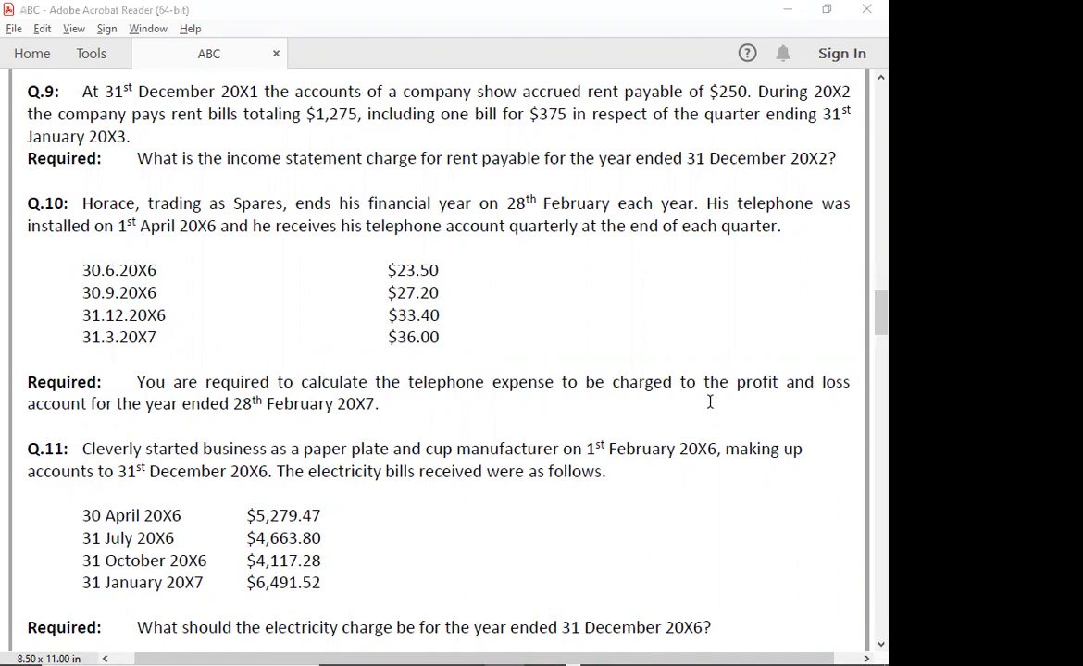
- Back in the Excel worksheet, copy the rent T-account in B5331:G5336 to the area starting at B5341
key(alt+Tab)
key(Up)
key(Up)
key(Up)
key(Up)
key(Up)
key(Up)
key(Right)
key(Up)
key(Up)
key(Up)
key(shift+Right)
key(shift+Right)
key(shift+Right)
key(shift+Right)
key(shift+Right)
key(shift+Down)
key(shift+Down)
key(shift+Down)
key(shift+Down)
key(shift+Down)
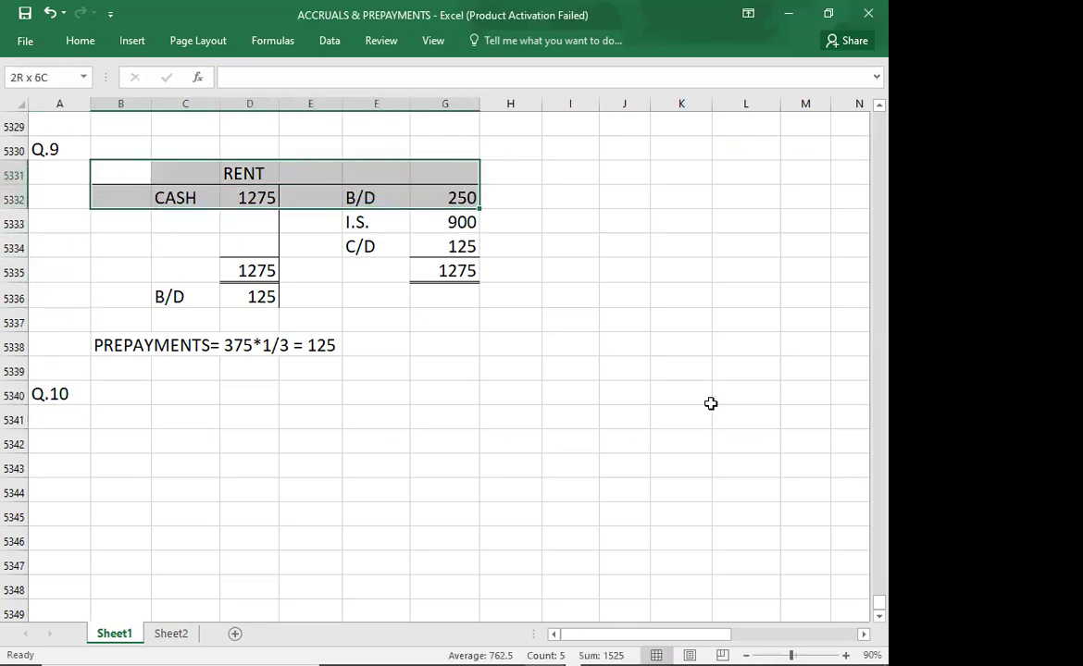
key(ctrl+c)
key(Down)
key(Down)
key(Down)
key(Down)
key(Down)
key(Down)
key(Down)
key(Down)
key(Down)
key(Down)
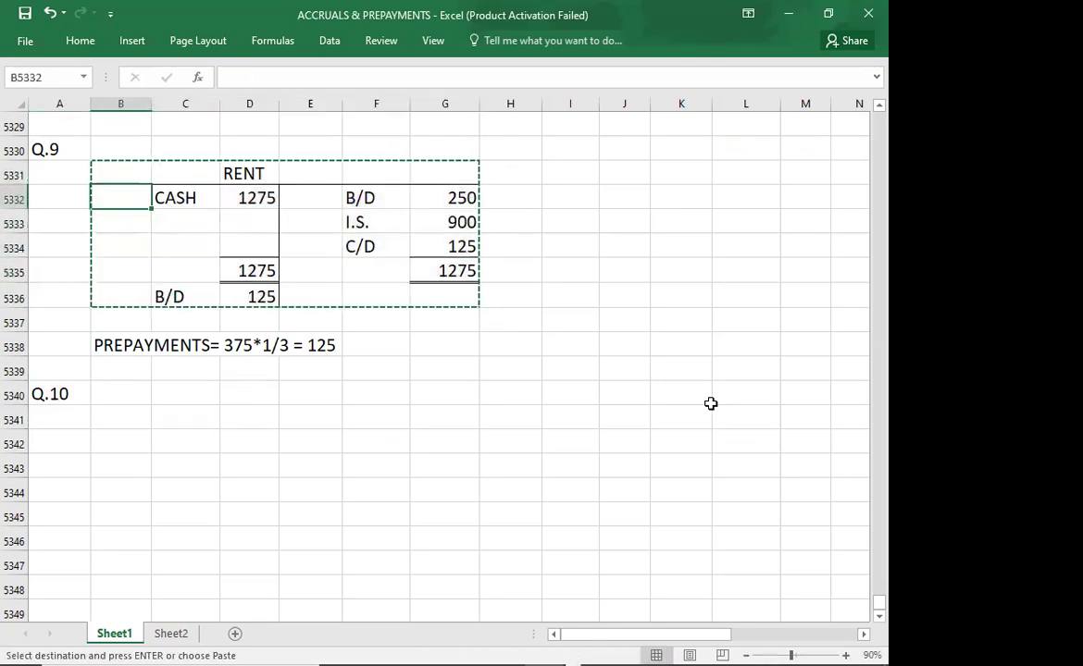
key(ctrl+v)
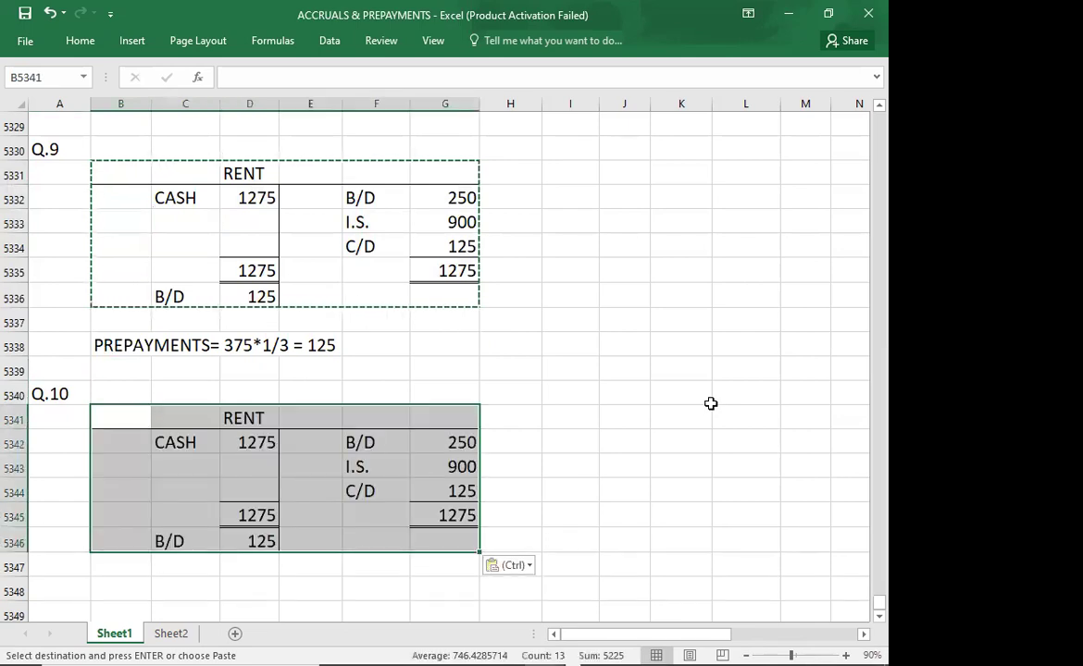
- Clear the copied entries from the Q.10 account, keeping its ruled lines, and title it TELEPHONE in D5341
key(Delete)
key(Right)
key(Right)
key(alt+Tab)
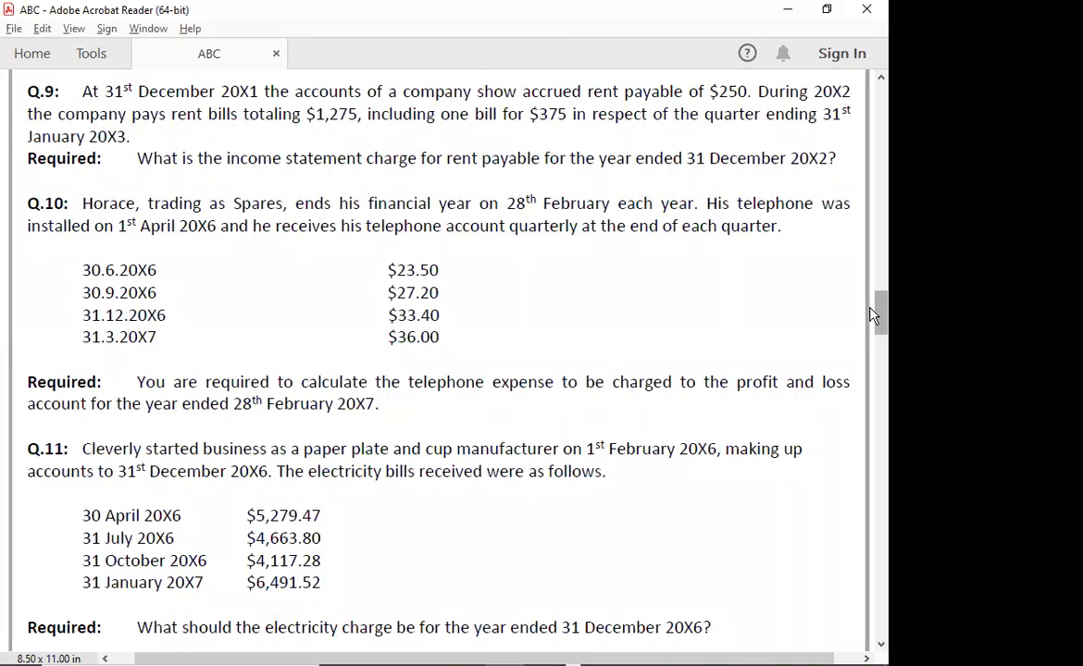
key(alt+Tab)
text(T)
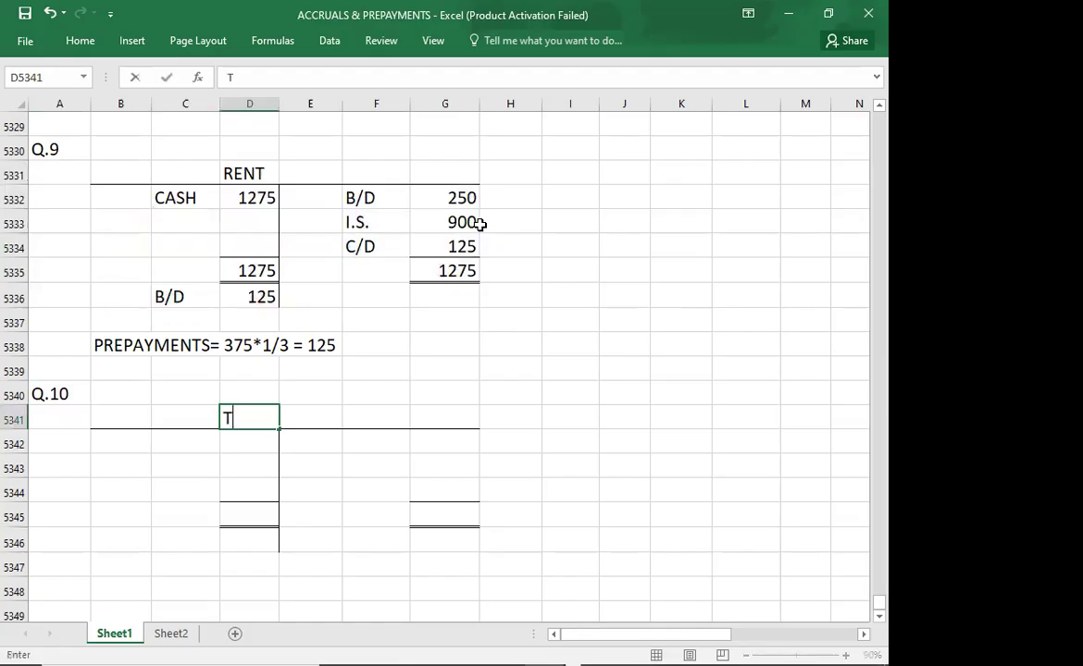
text(ELEPHONE)
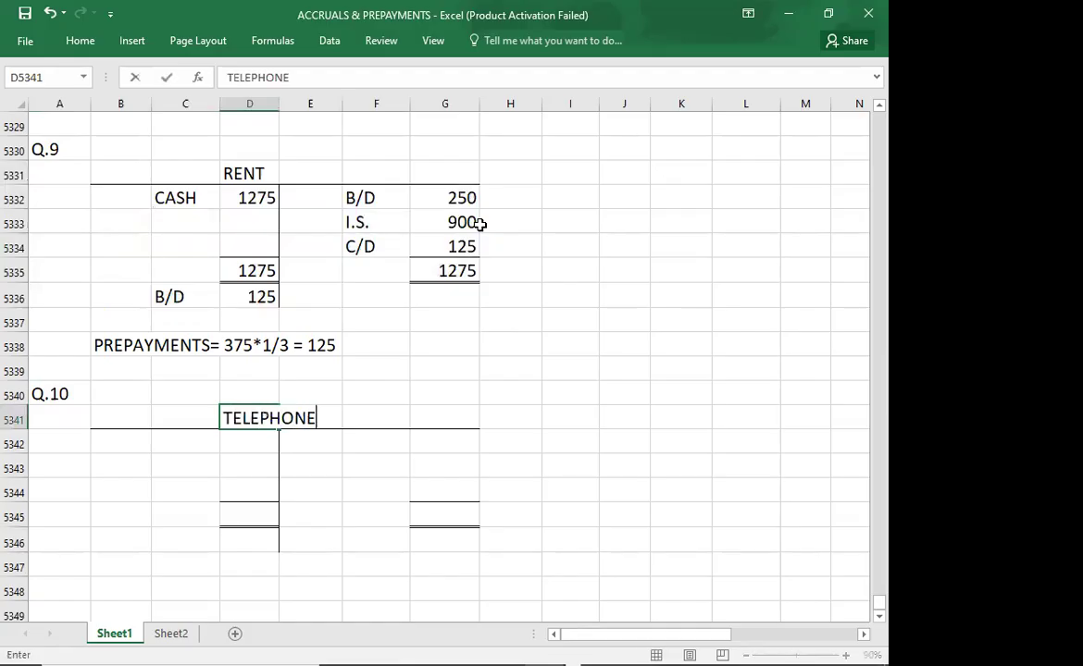
key(Return)
- Check the first bill in Q.10 and enter 30-Jun, CASH, 23.5 on the telephone account's debit side in B5342:D5342
key(Down)
key(Down)
key(Down)
key(Down)
key(Down)
key(Down)
key(Down)
key(Down)
key(Down)
key(Down)
key(Down)
key(Down)
key(Down)
key(Down)
key(Down)
key(Down)
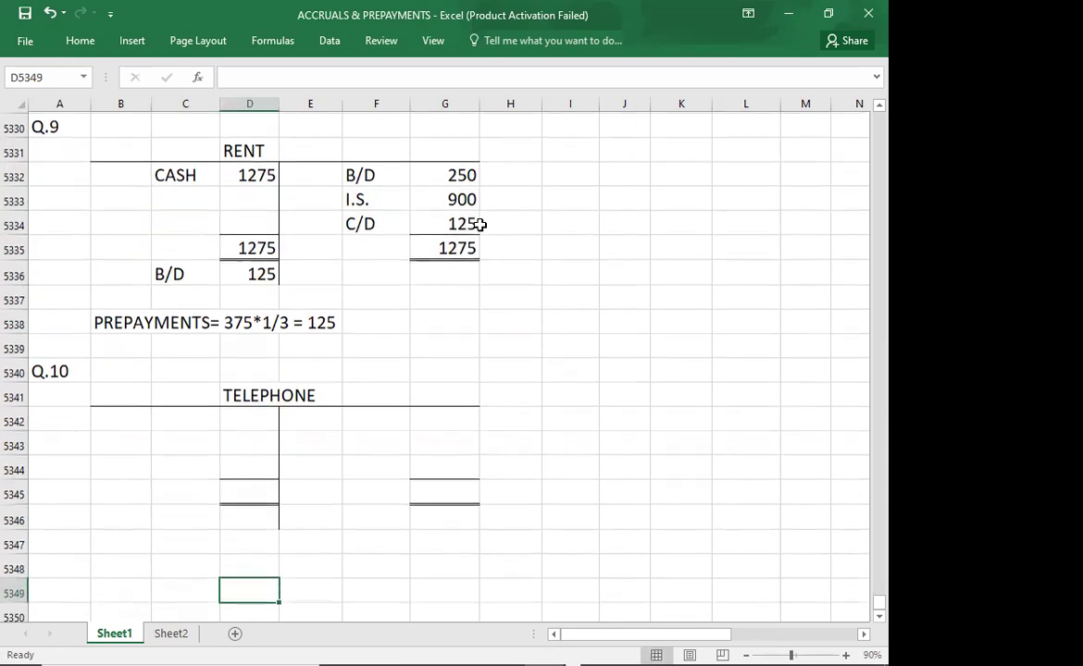
key(alt+Tab)
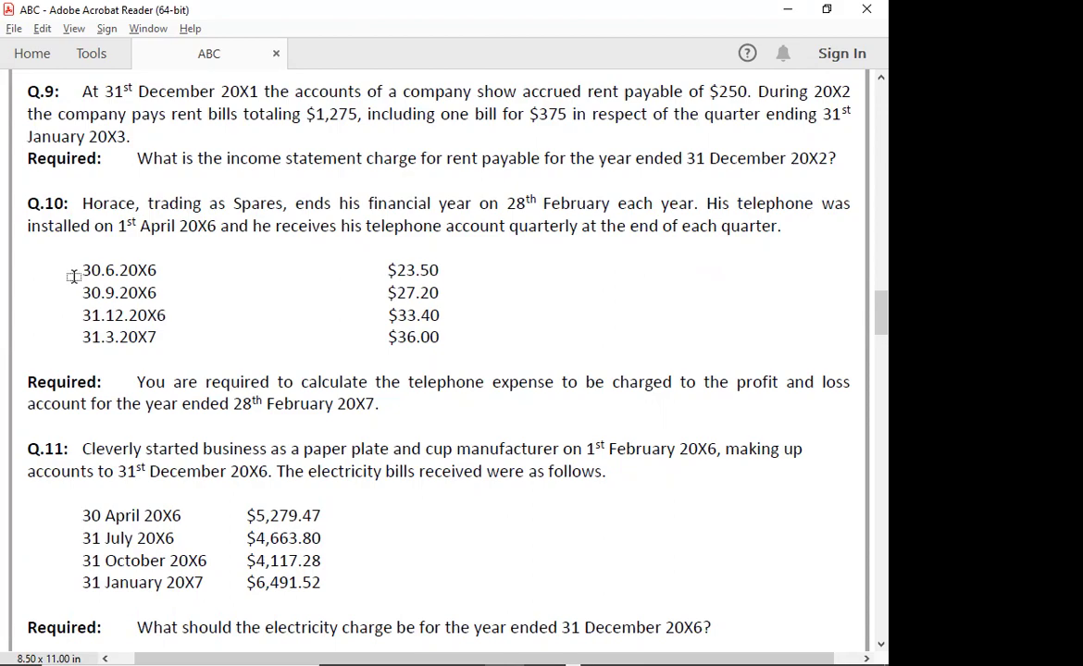
key(alt+Tab)
key(Up)
key(Up)
key(Up)
key(Up)
key(Up)
key(Up)
key(Up)
key(Up)
key(Up)
key(Up)
key(Up)
key(Up)
key(Up)
key(Up)
key(Up)
key(Up)
key(Left)
key(Left)
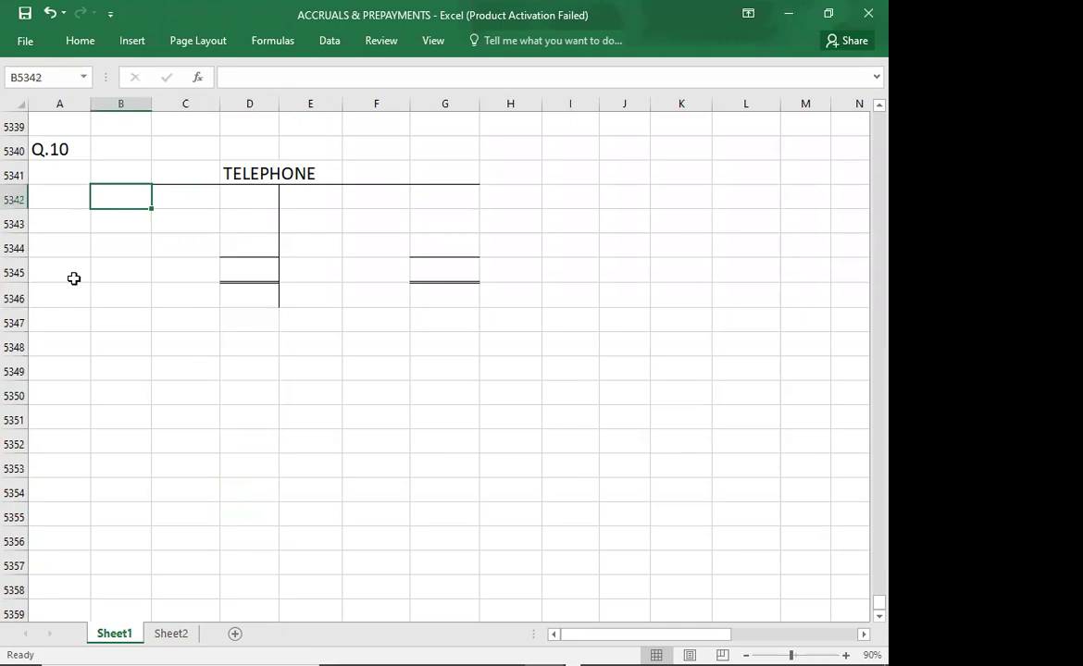
text(6/30)
key(Tab)
text(CASH)
key(Tab)
text(3)
key(BackSpace)
text(23.5)
key(Return)
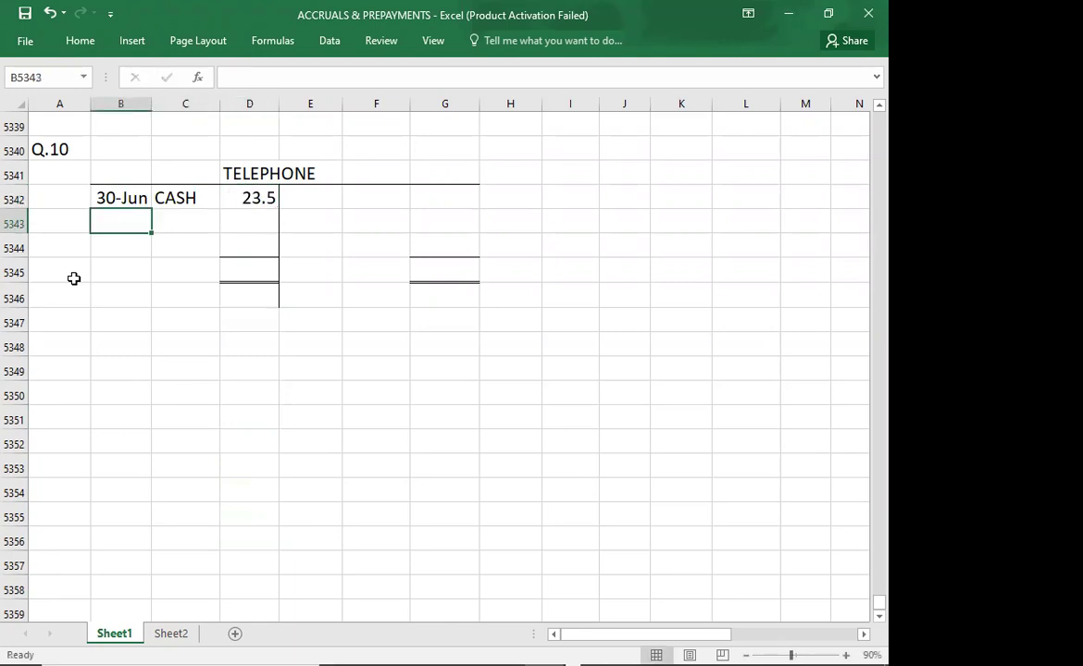
- Check the second bill in Q.10 and enter 30-Sep, CASH, 27.2 on the debit side in B5343:D5343
key(alt+Tab)
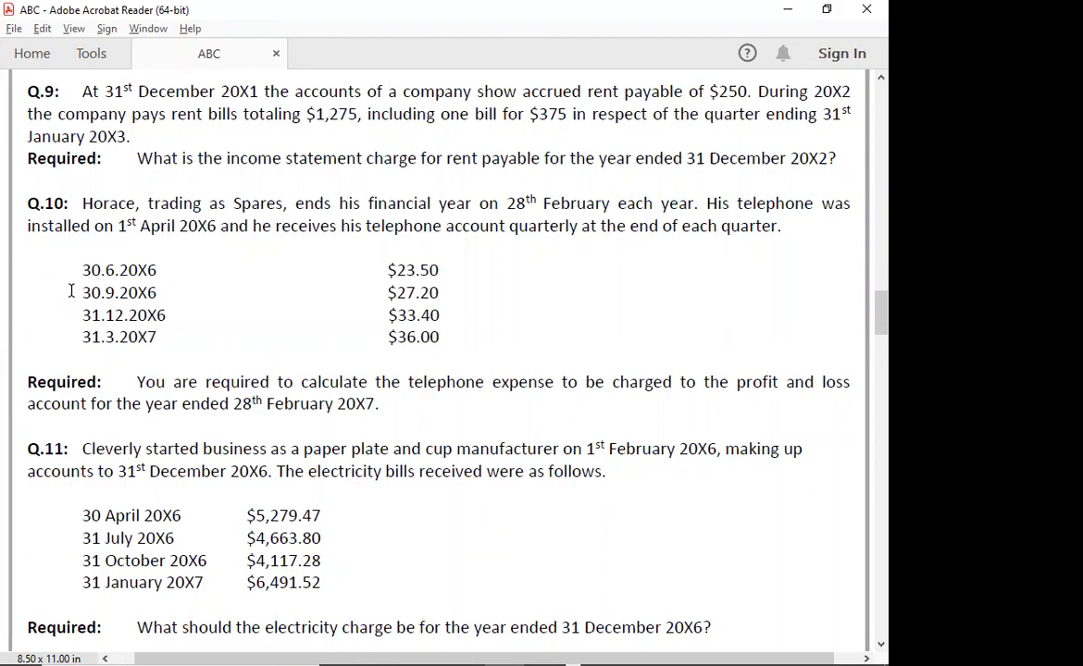
key(alt+Tab)
text(9/30)
key(Tab)
text(CASH)
key(Tab)
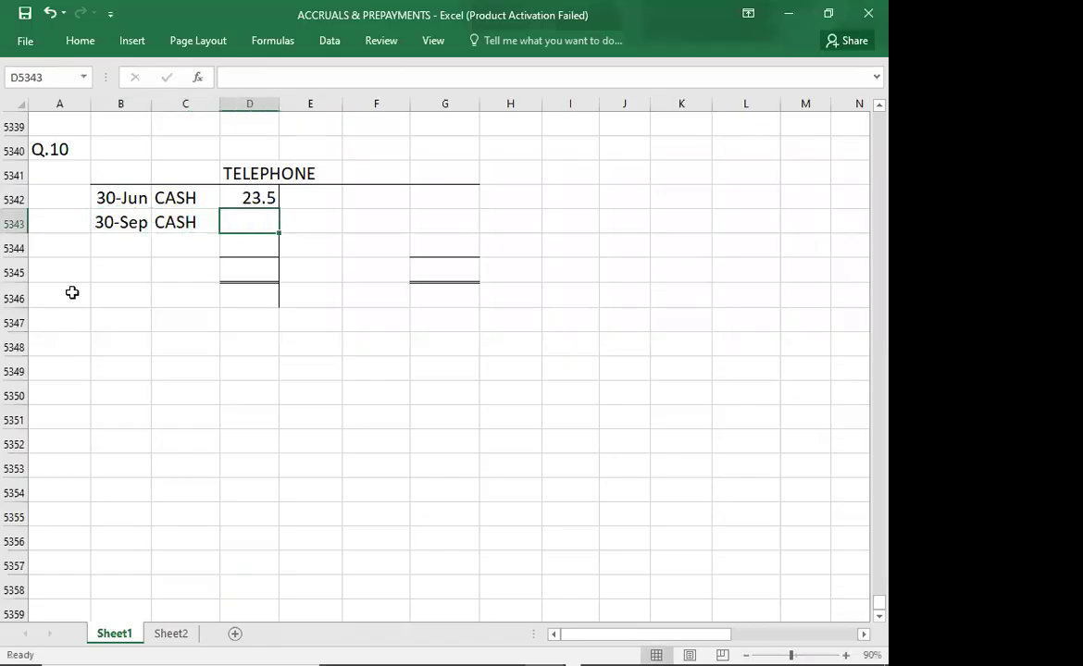
key(alt+Tab)
key(alt+Tab)
text(27.2)
key(Return)
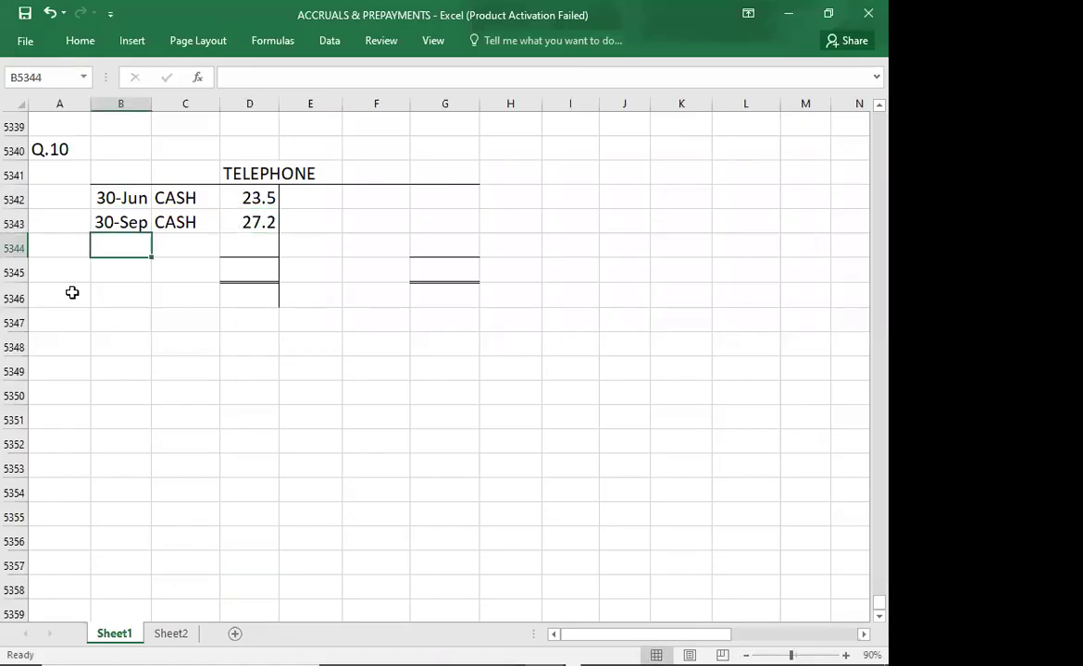
- Check the third bill in Q.10 and enter 31-Dec, CASH, 33.4 on the debit side in B5344:D5344
key(alt+Tab)
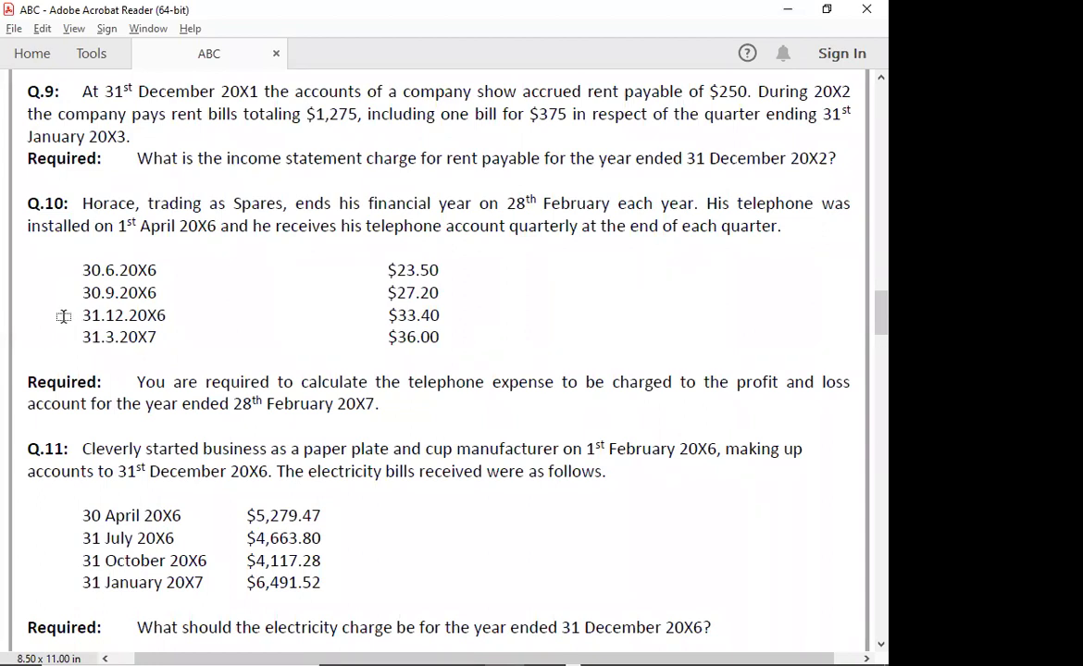
key(alt+Tab)
text(12/31)
key(Tab)
text(CASH)
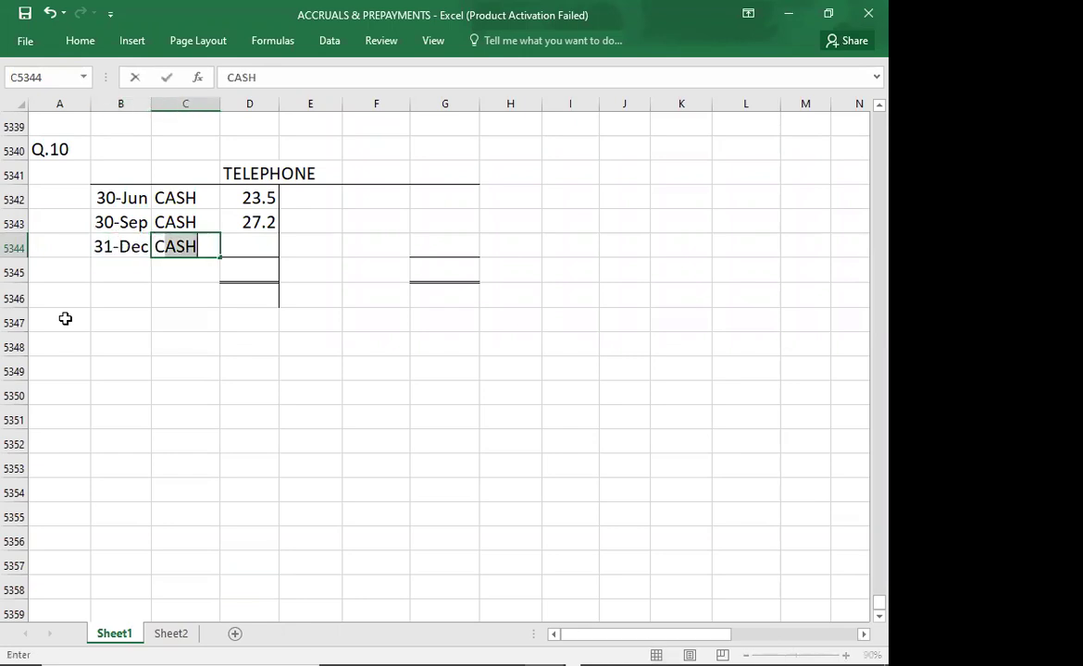
key(Tab)
text(33.)
key(alt+Tab)
key(alt+Tab)
text(4)
key(Return)
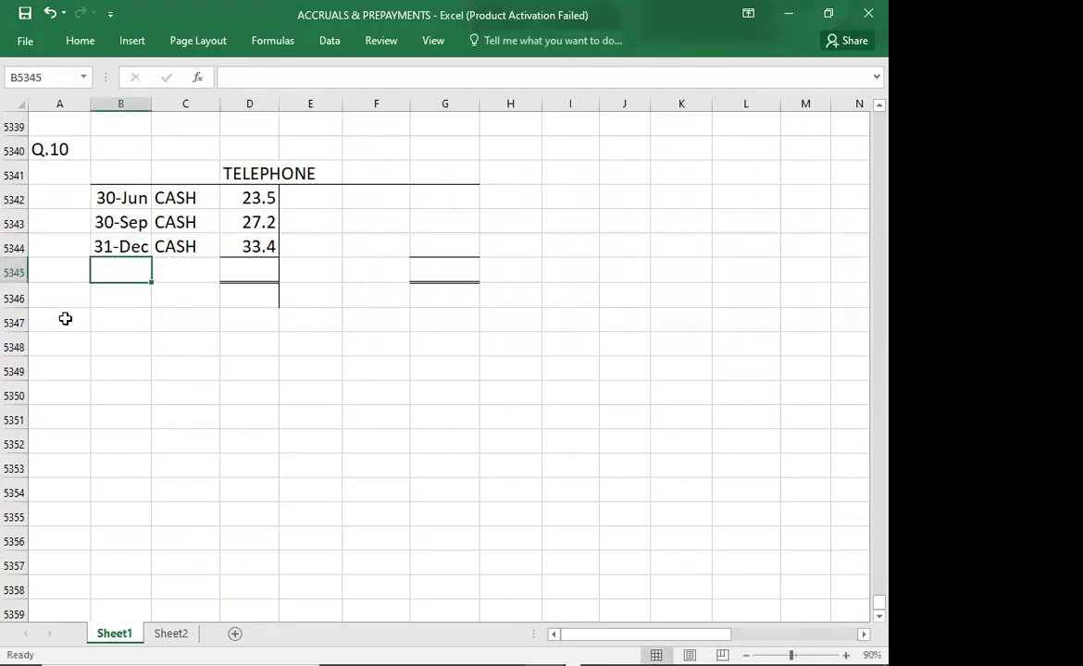
- Insert an entire row at row 5345, above the totals of the telephone account
key(alt+Tab)
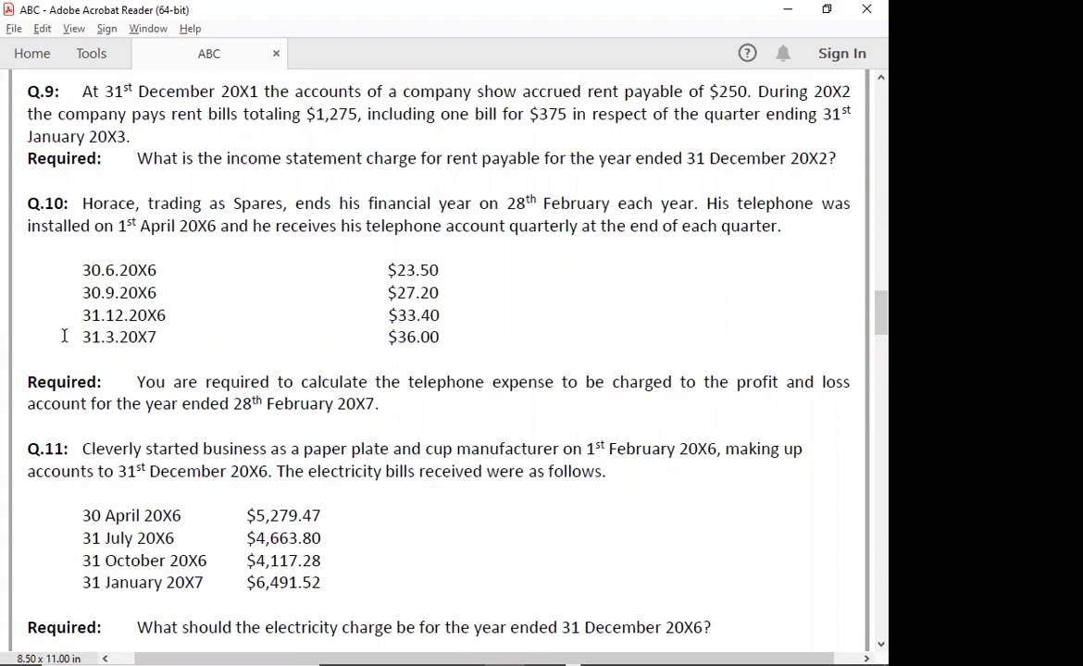
key(alt+Tab)
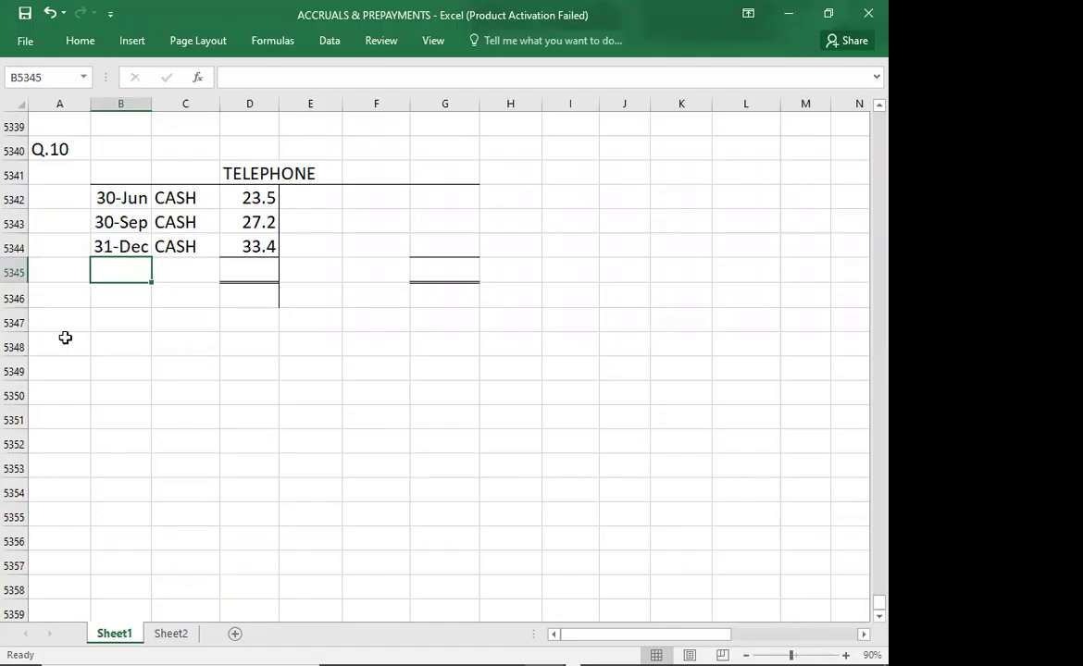
click(63, 271)
right_click(63, 274)
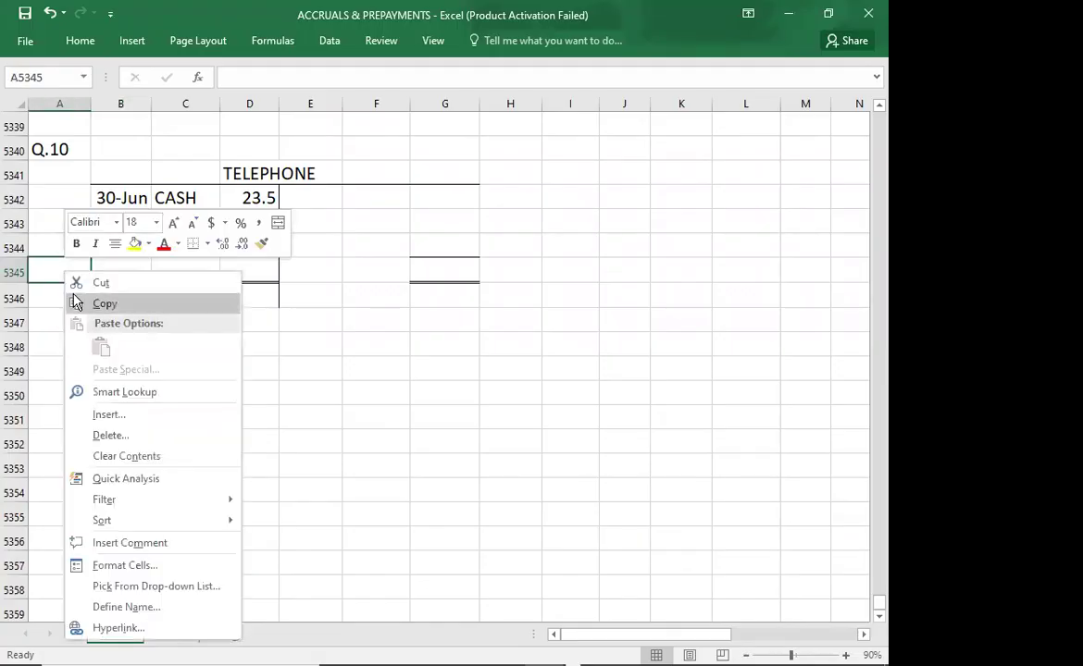
click(93, 414)
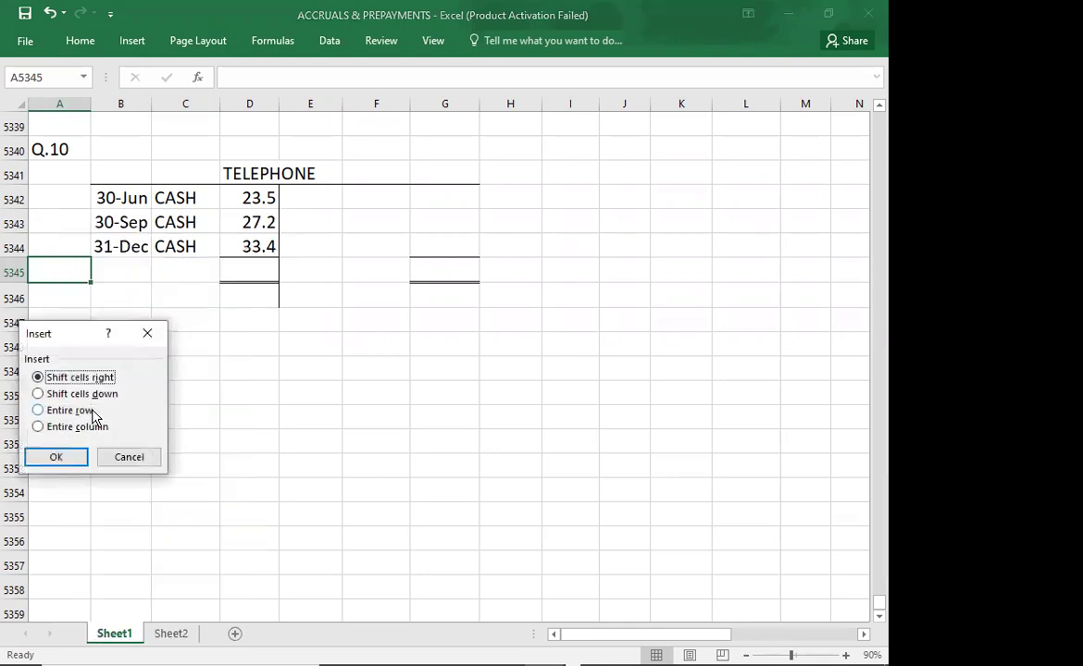
click(71, 411)
click(62, 460)
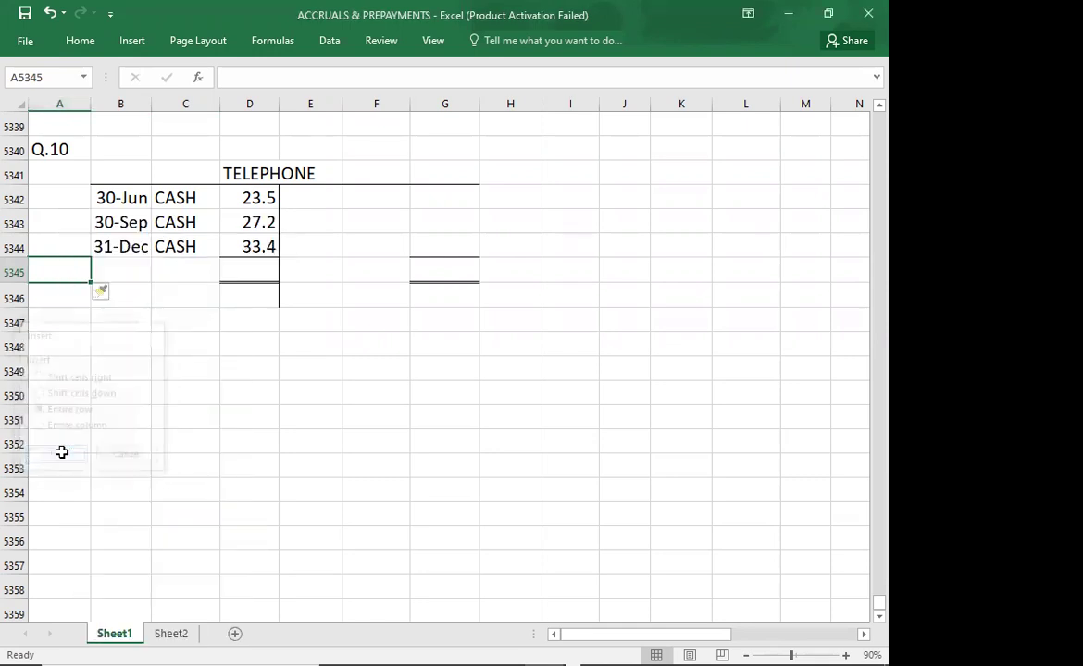
- Check the final Q.10 bill and year end, and enter the working ACCRUALS = 36*2/3 = 24 in B5349
key(alt+Tab)
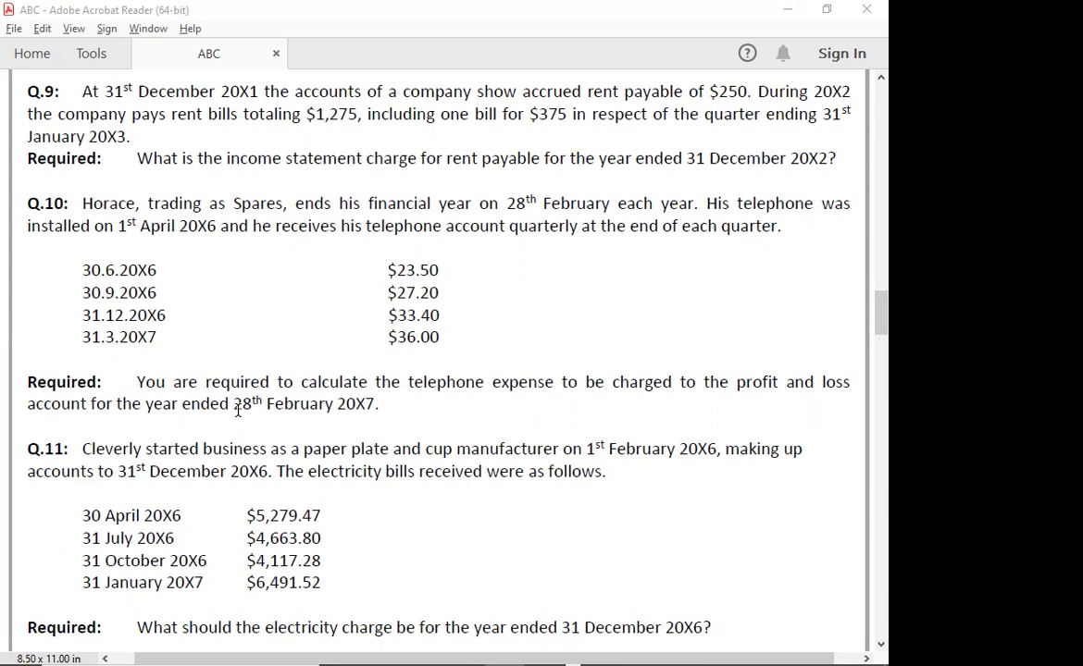
key(alt+Tab)
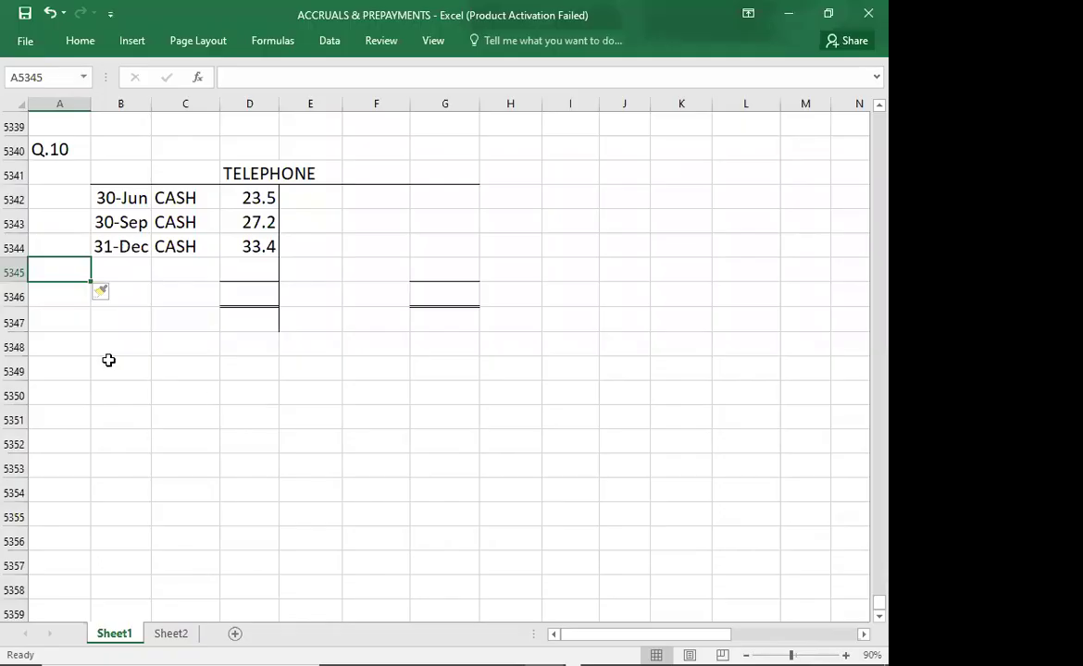
click(108, 362)
text(ACCRUALS =)
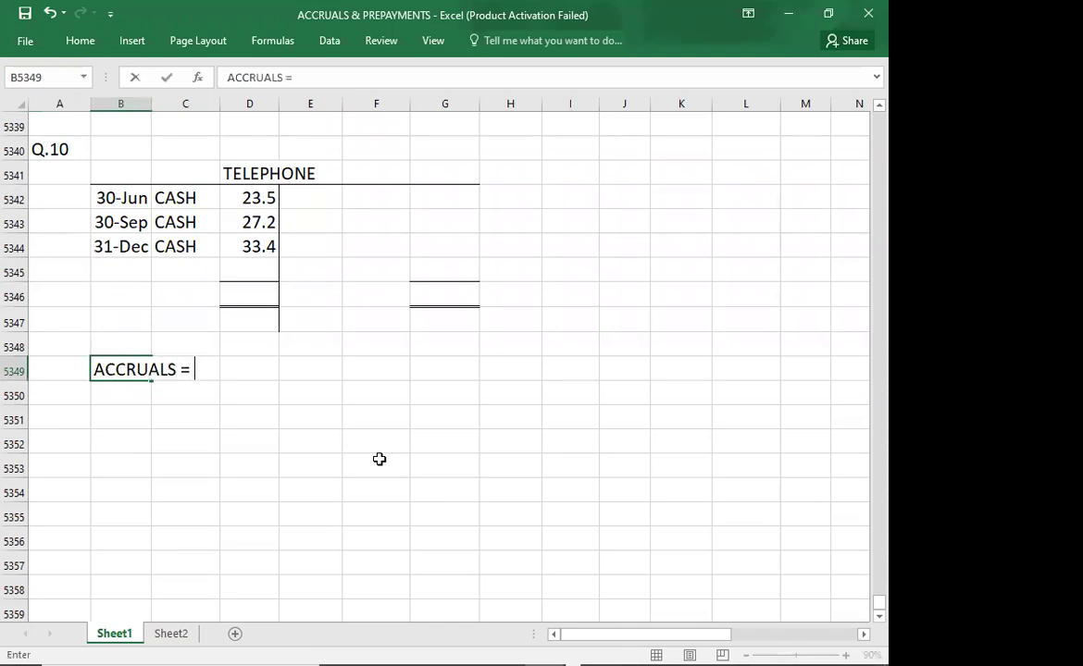
key(alt+Tab)
key(alt+Tab)
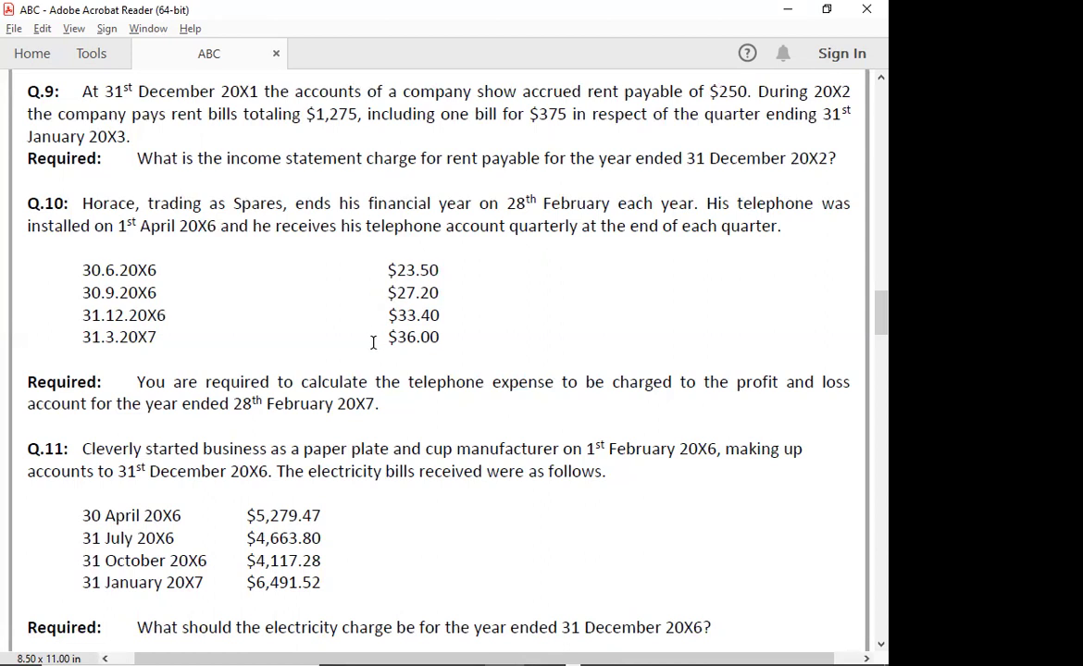
key(alt+Tab)
text(36*2/)
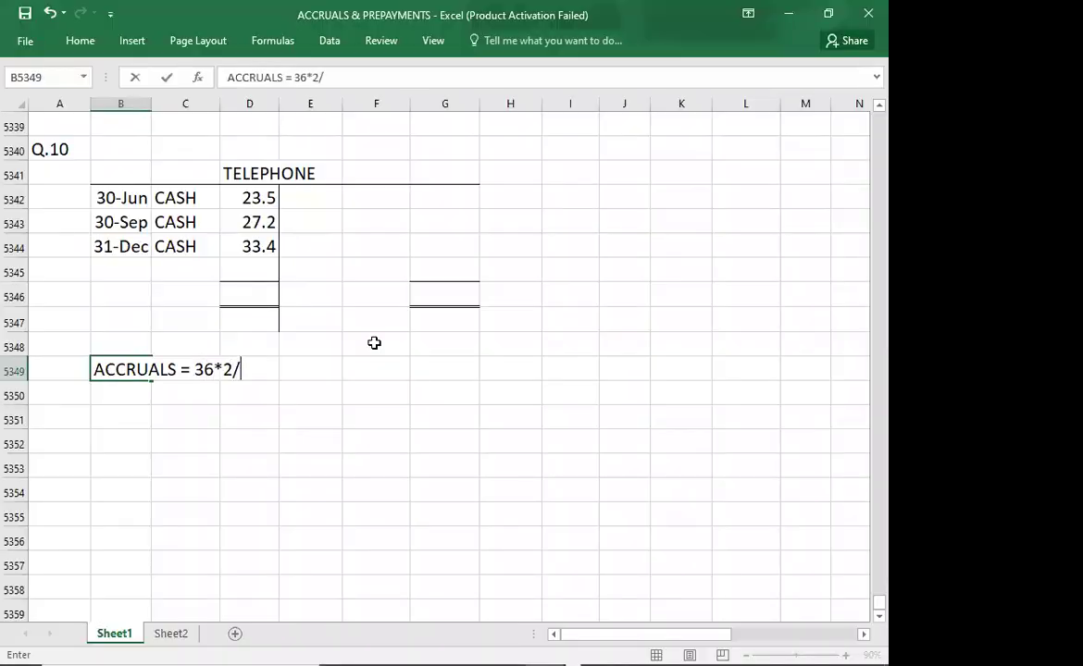
text(3 = 24)
key(Return)
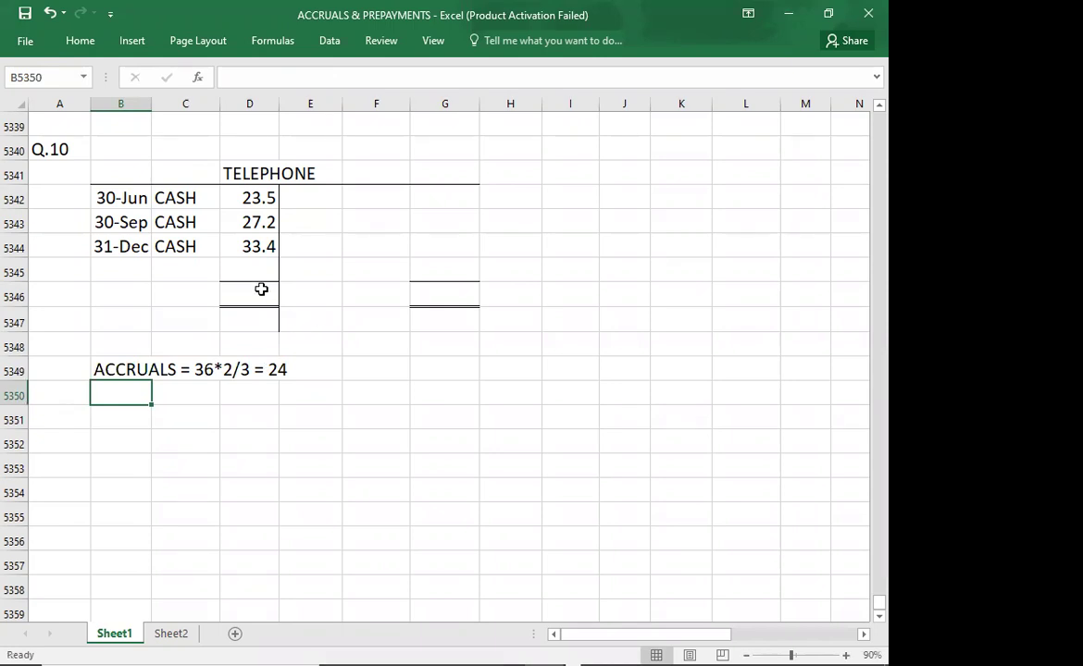
- Enter the closing accrual on the telephone account's debit side as 28-Feb, C/D, 24 in B5345:D5345
click(243, 268)
text(24)
key(ctrl+Return)
key(Left)
text(C/D)
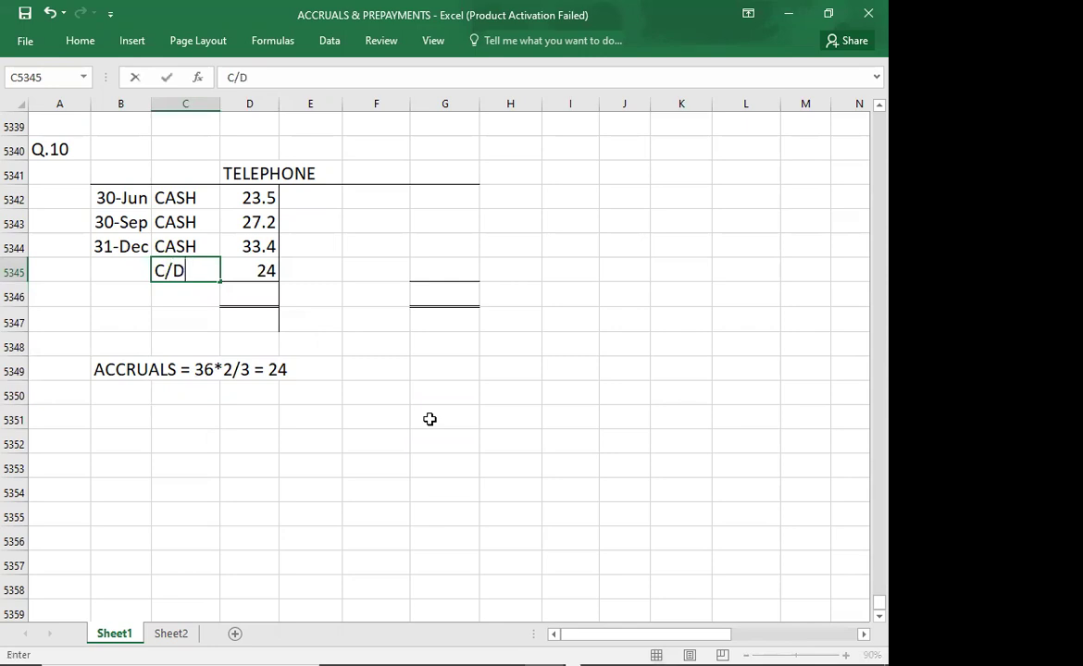
key(Left)
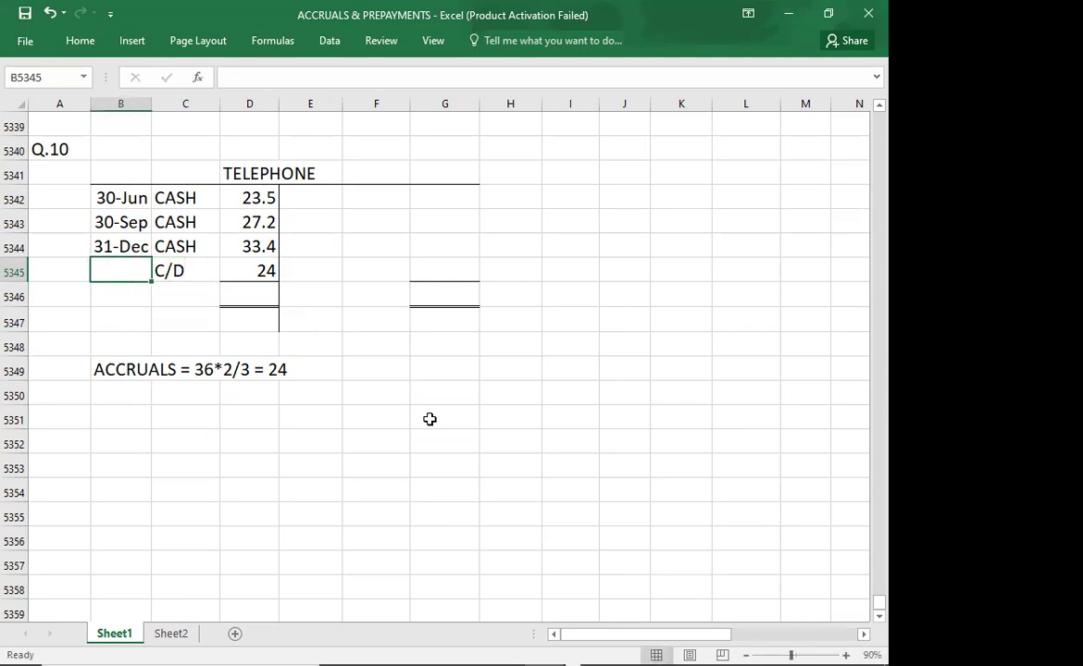
text(2/28)
key(Return)
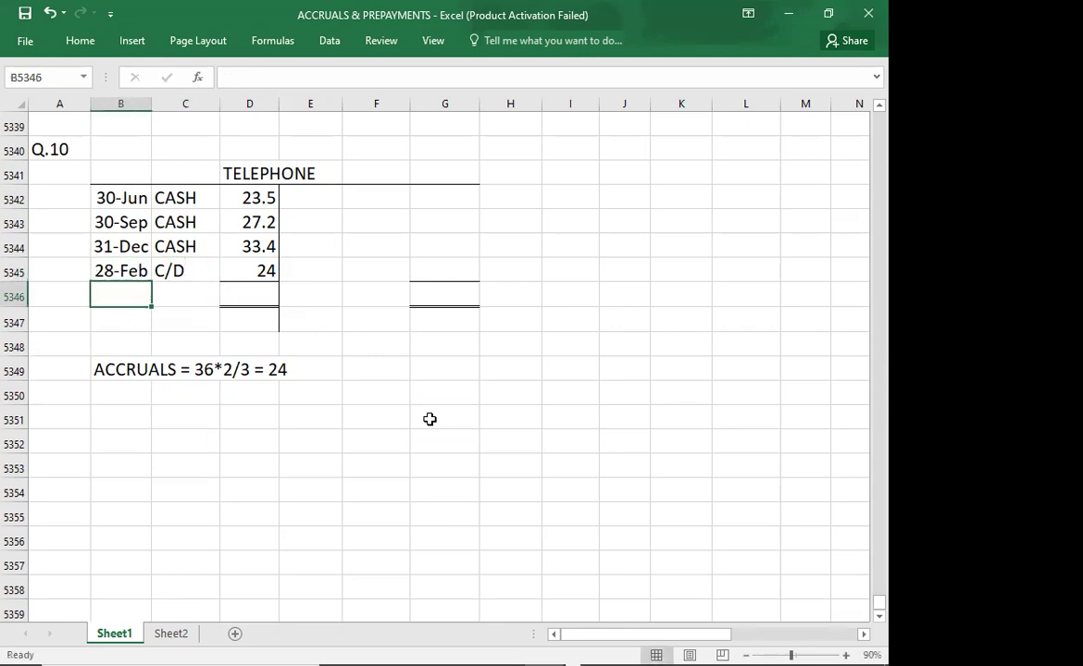
- Sum the telephone account's debit entries and enter the total 108.1 on both sides in D5346 and G5346
click(246, 201)
drag(246, 201, 242, 265)
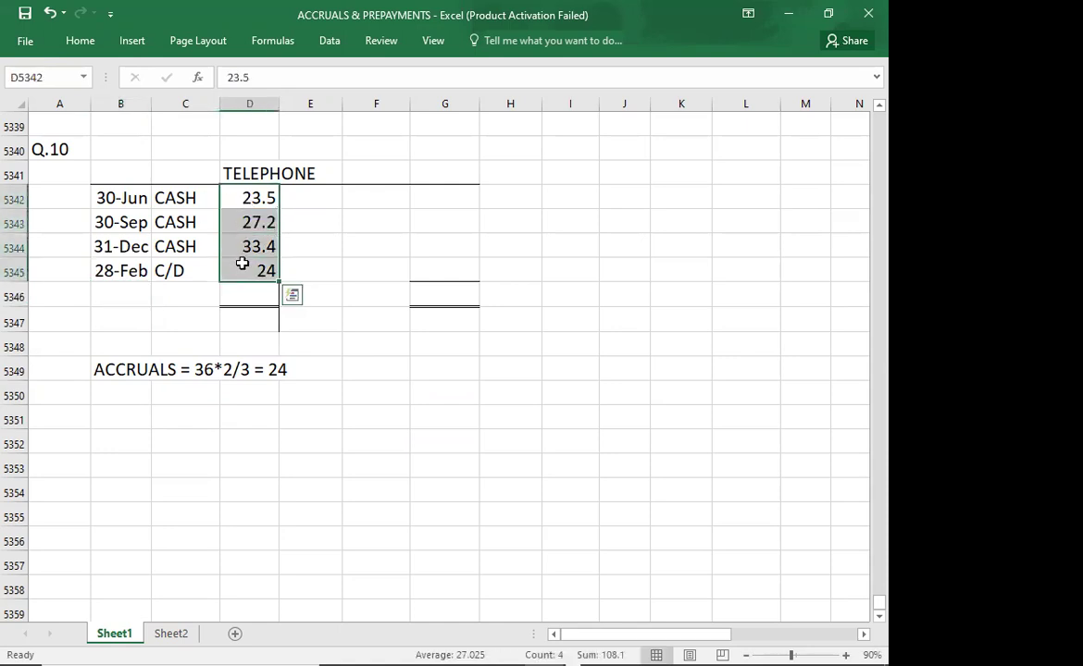
click(243, 294)
text(108.1)
key(Tab)
key(Tab)
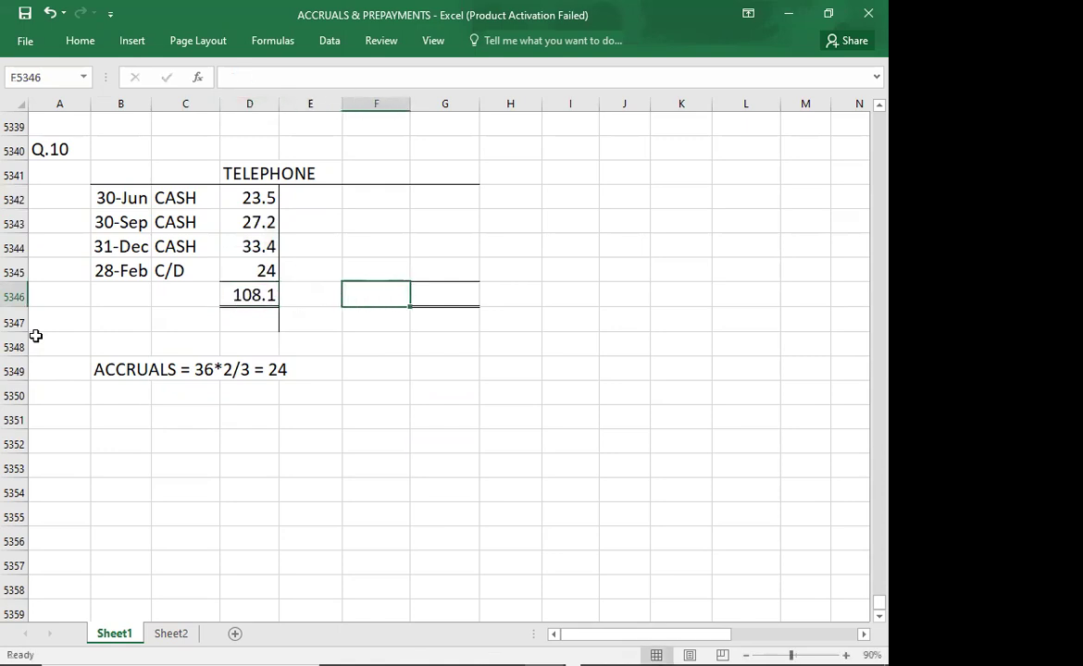
key(Tab)
text(108.1)
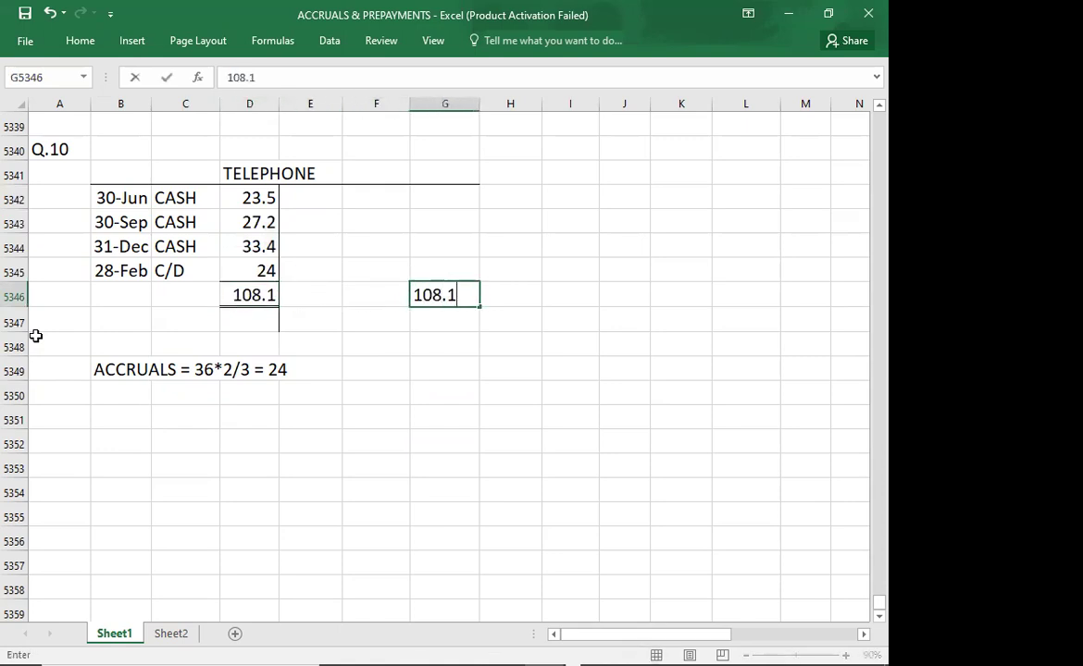
- Enter the telephone expense charge on the credit side as I.S., 108.1 in F5344:G5344
key(Up)
key(Up)
text(108.1)
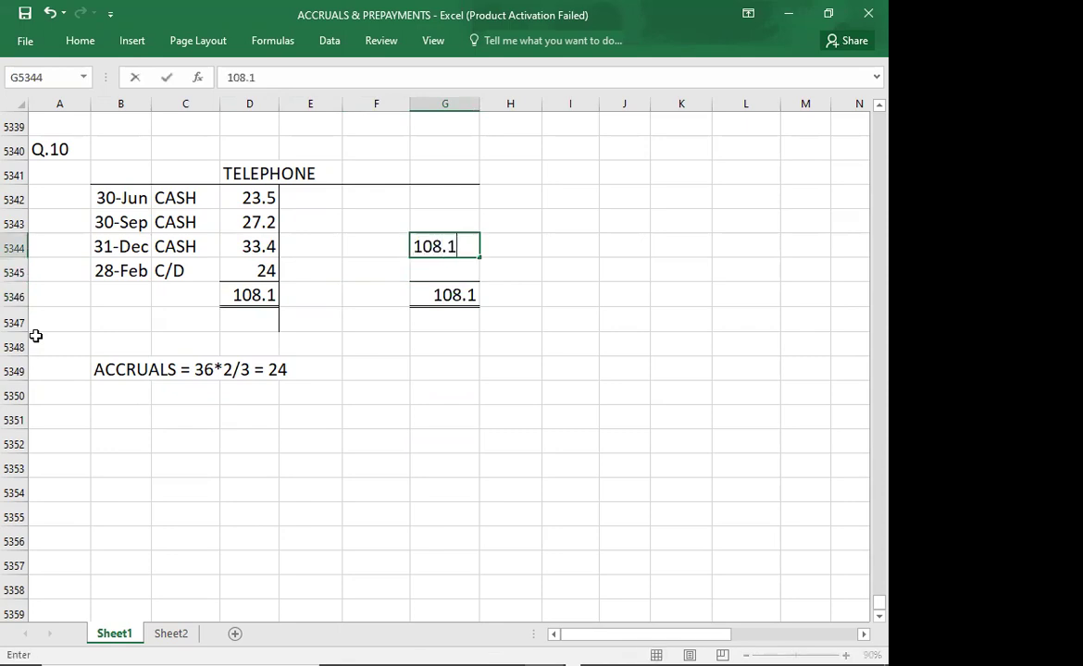
key(Left)
text(I.S.)
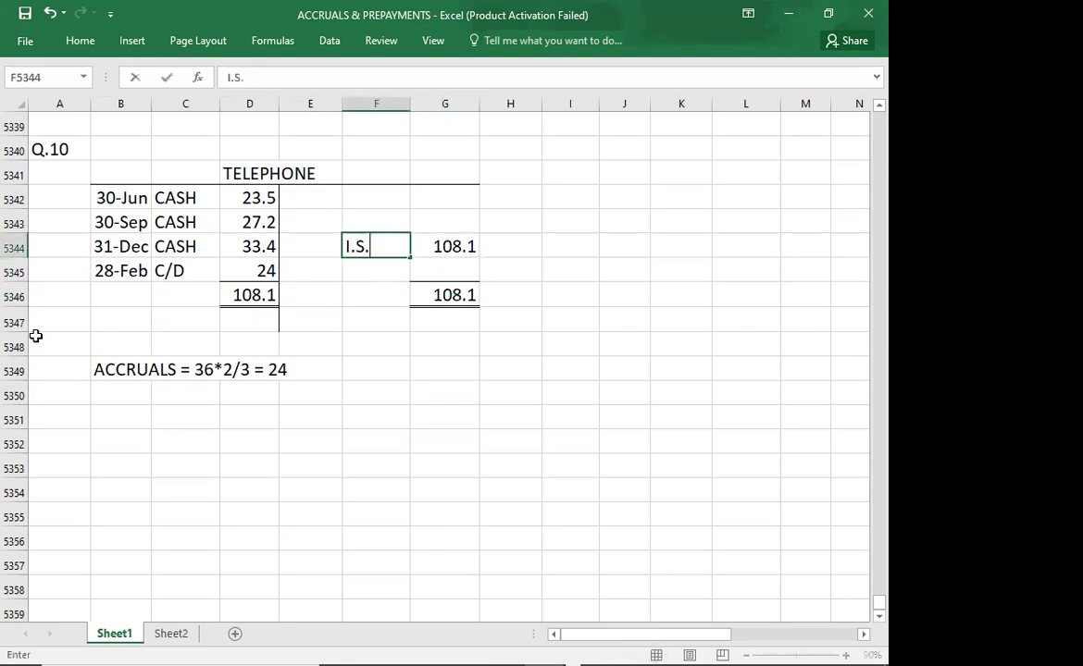
key(Down)
key(Down)
key(Down)
key(Down)
key(Down)
key(Down)
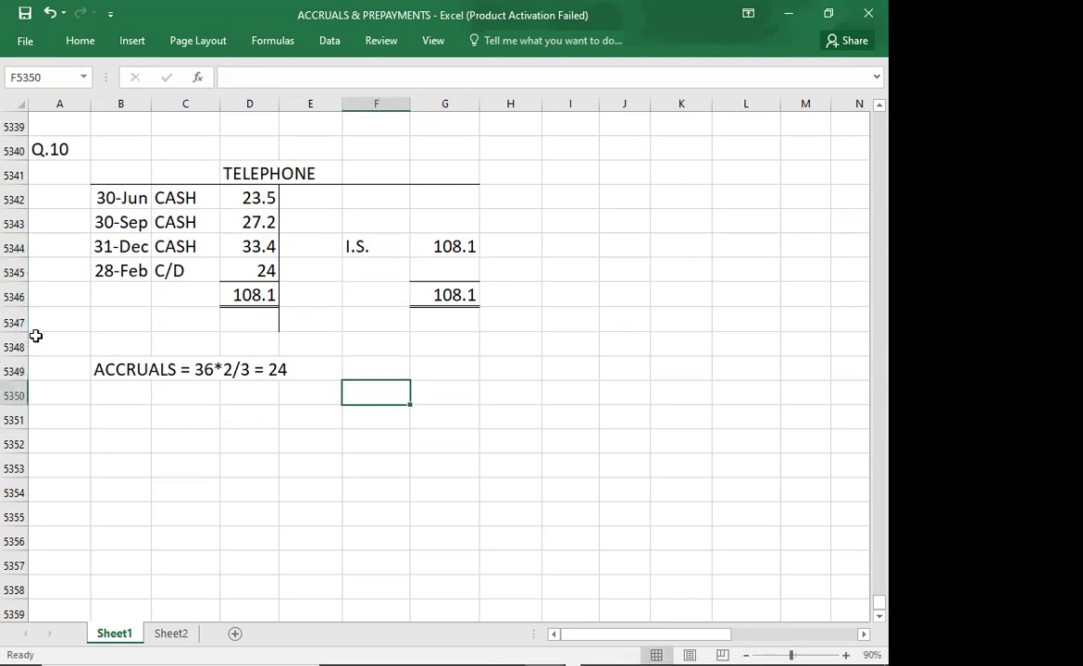
- Check the Q.11 electricity bills in the Acrobat Reader PDF and widen worksheet columns D and G to show the electricity amounts with full decimals
key(alt+Tab)
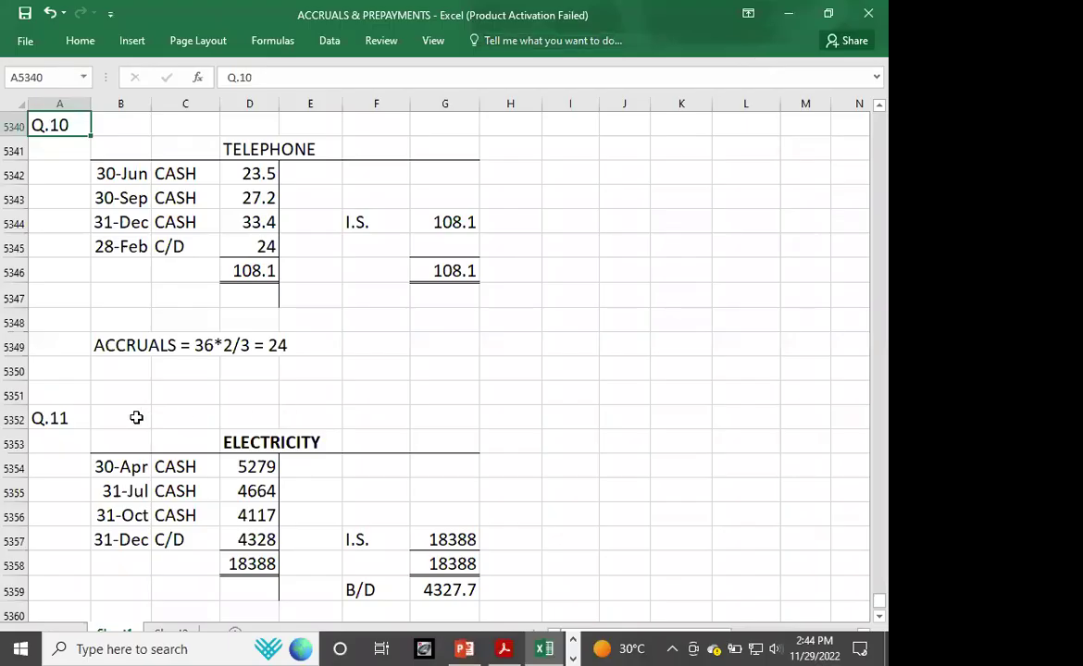
click(74, 421)
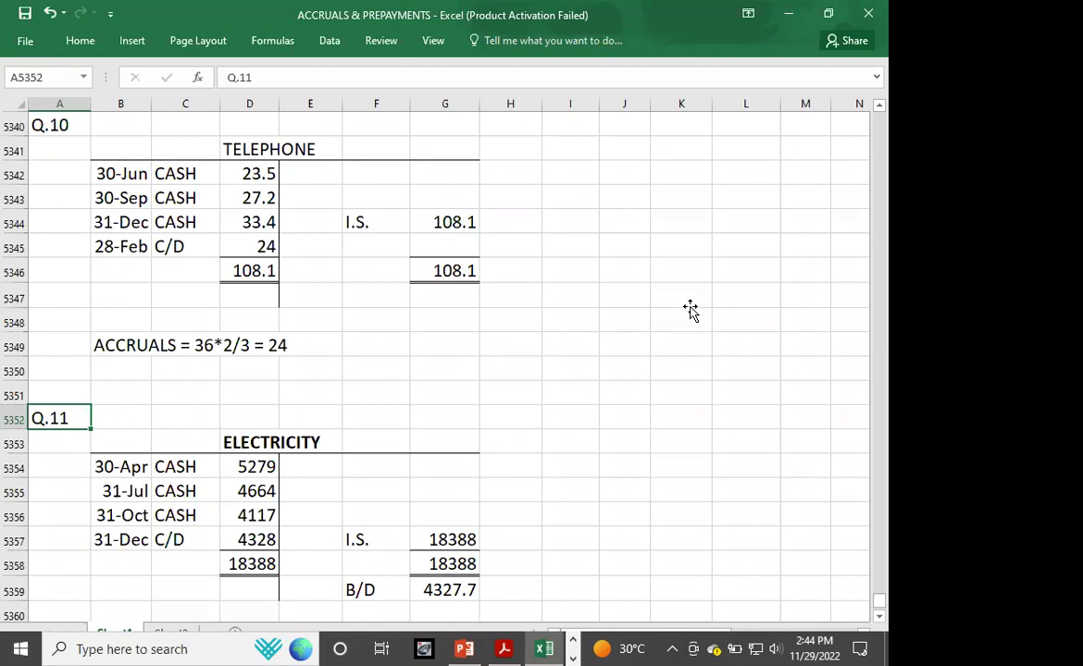
key(alt+Tab)
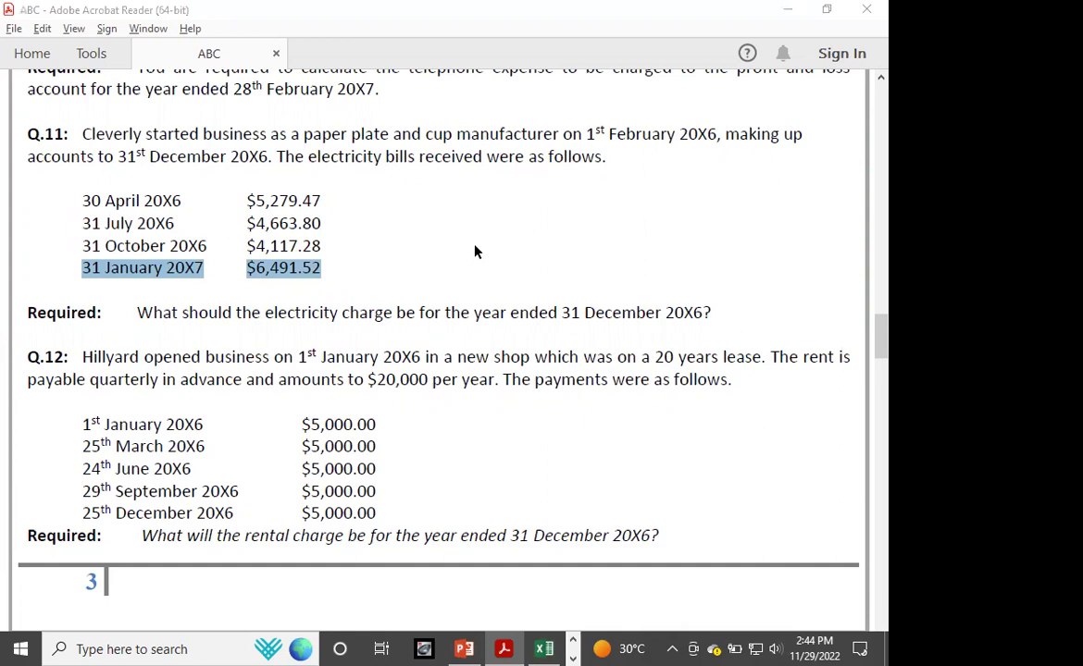
key(alt+Tab)
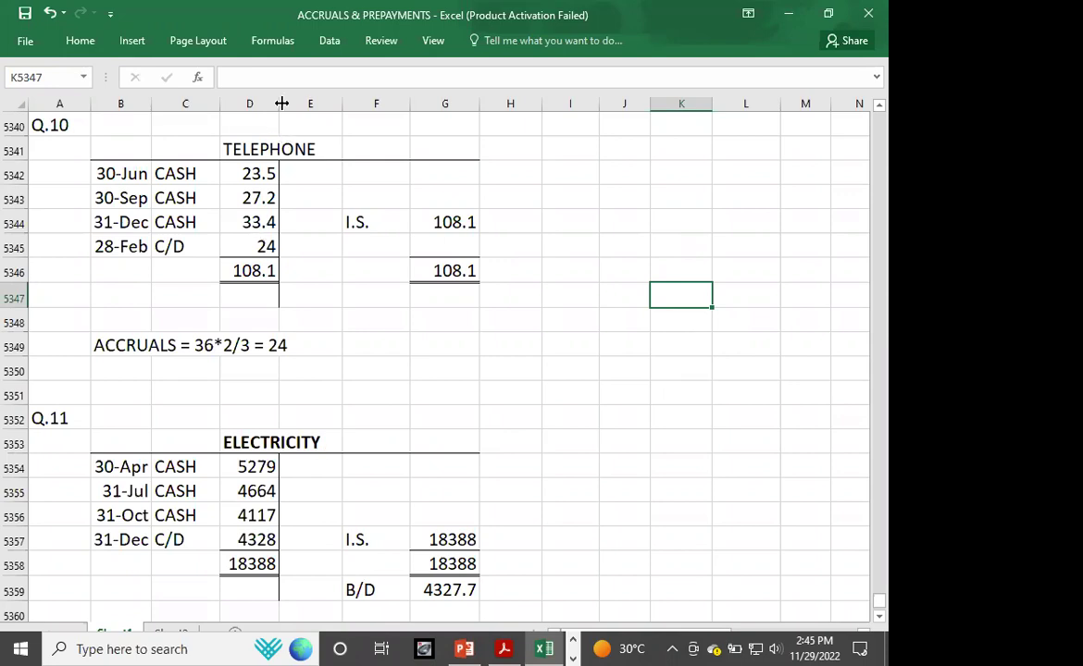
drag(281, 102, 311, 105)
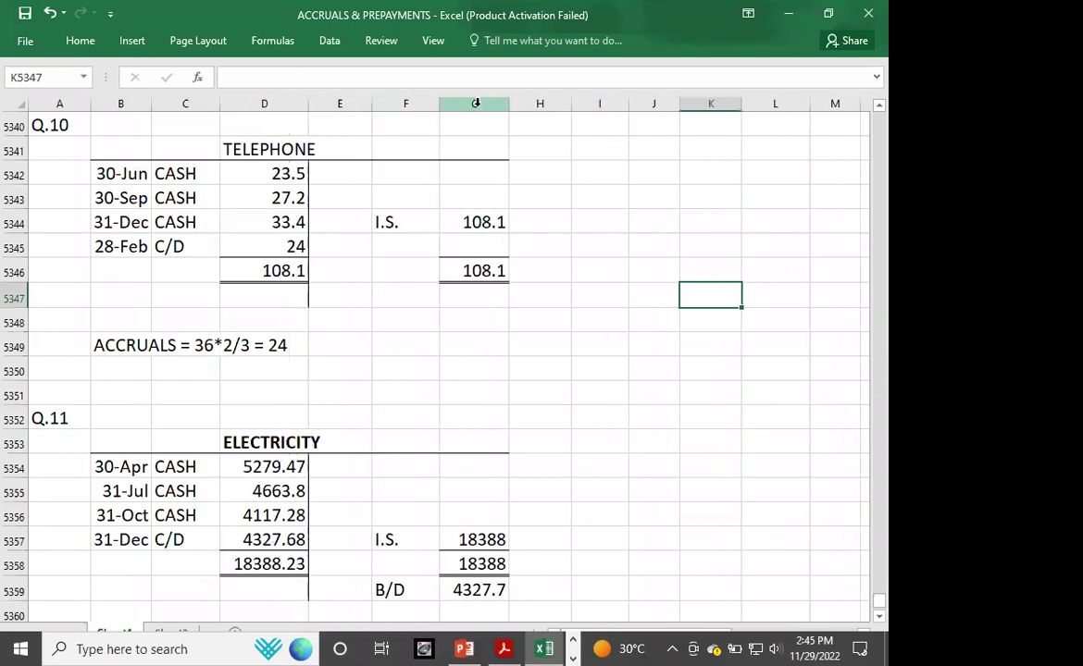
drag(508, 105, 527, 106)
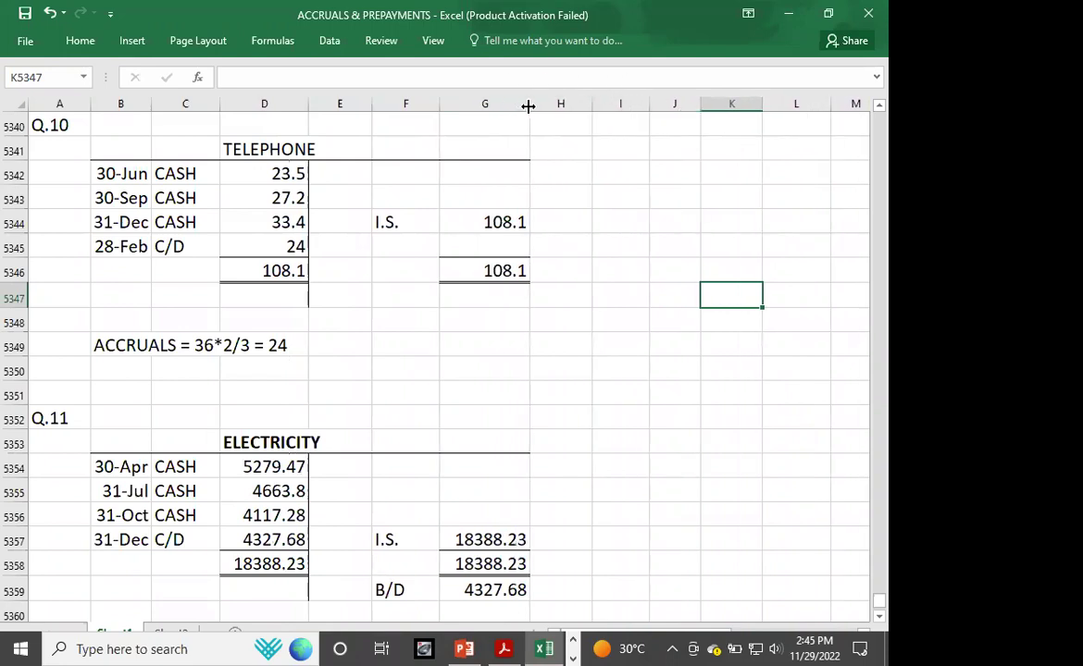
click(739, 501)
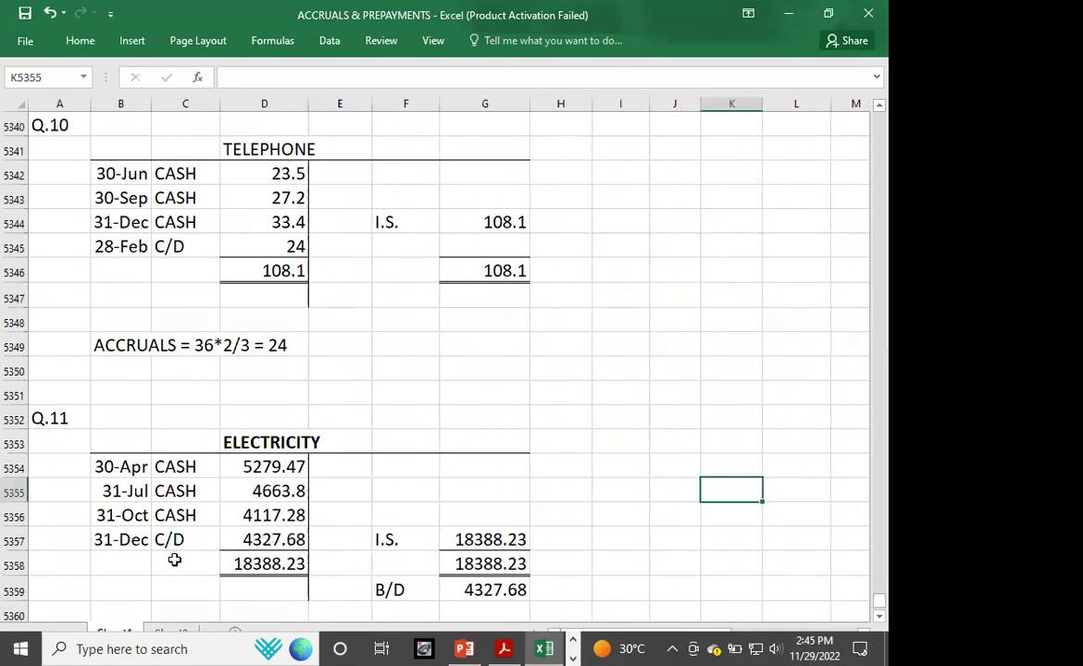
click(57, 421)
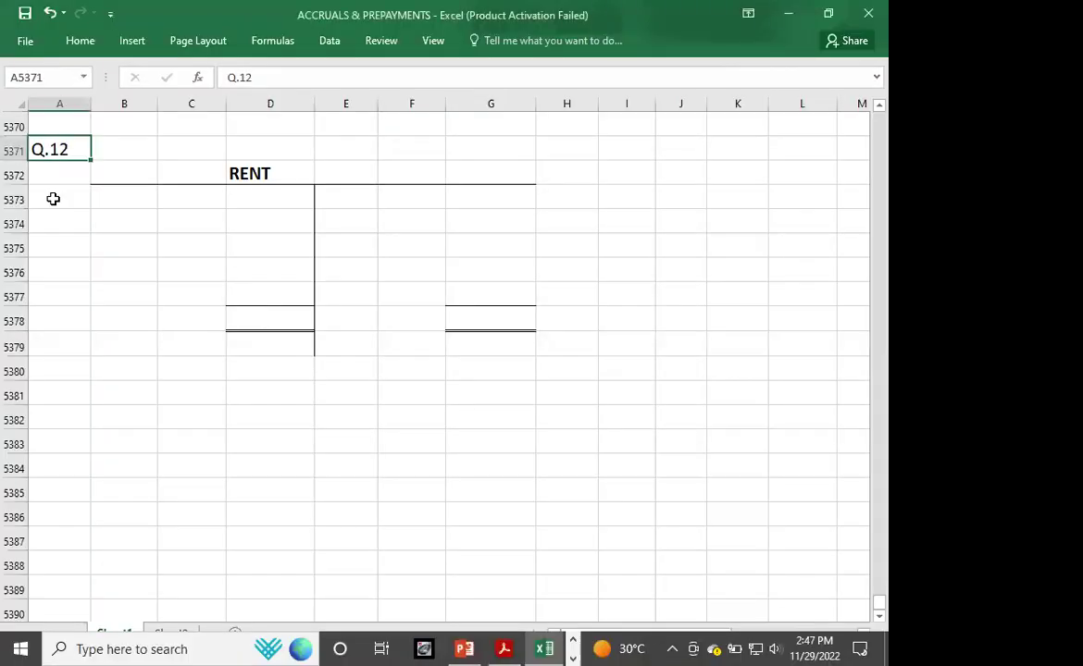
- Check the first rent payment of Q.12 in the PDF and enter 1-Jan, CASH, 5000 on the RENT debit side in B5373:D5373
key(alt+Tab)
key(alt+Tab)
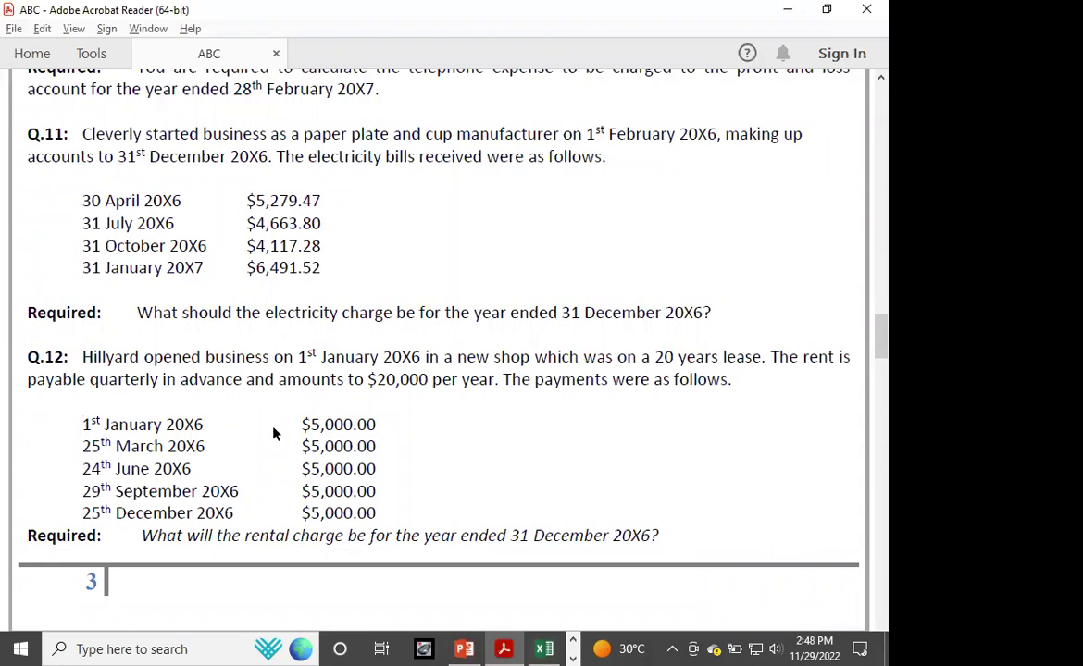
key(alt+Tab)
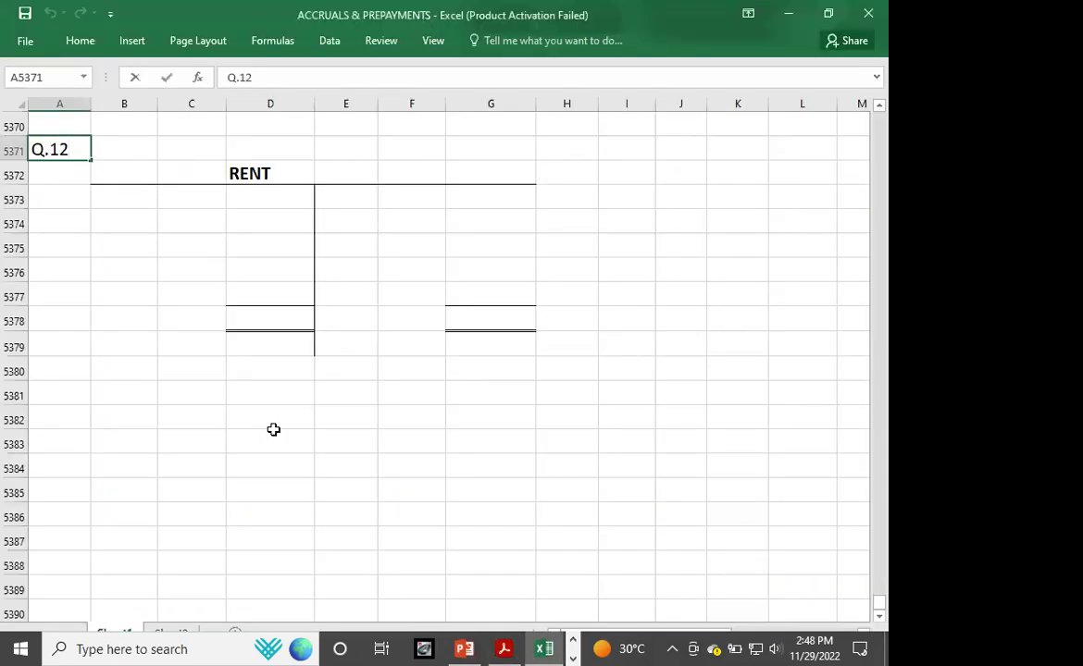
click(125, 222)
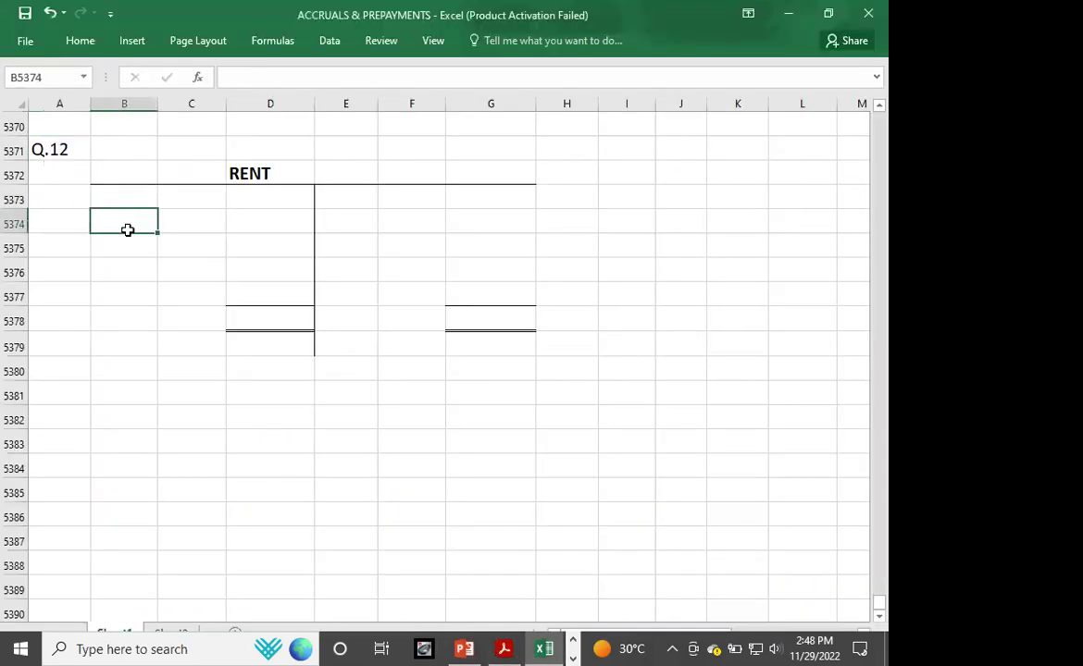
click(125, 202)
text(1/1)
key(Tab)
text(CASH)
key(Tab)
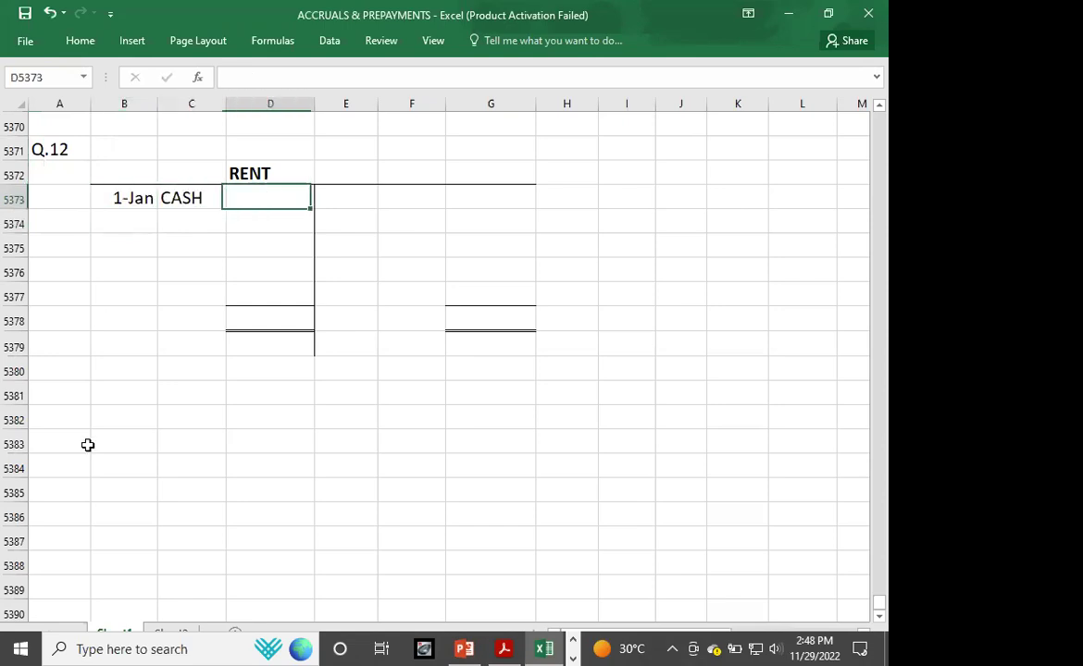
text(5000)
key(Return)
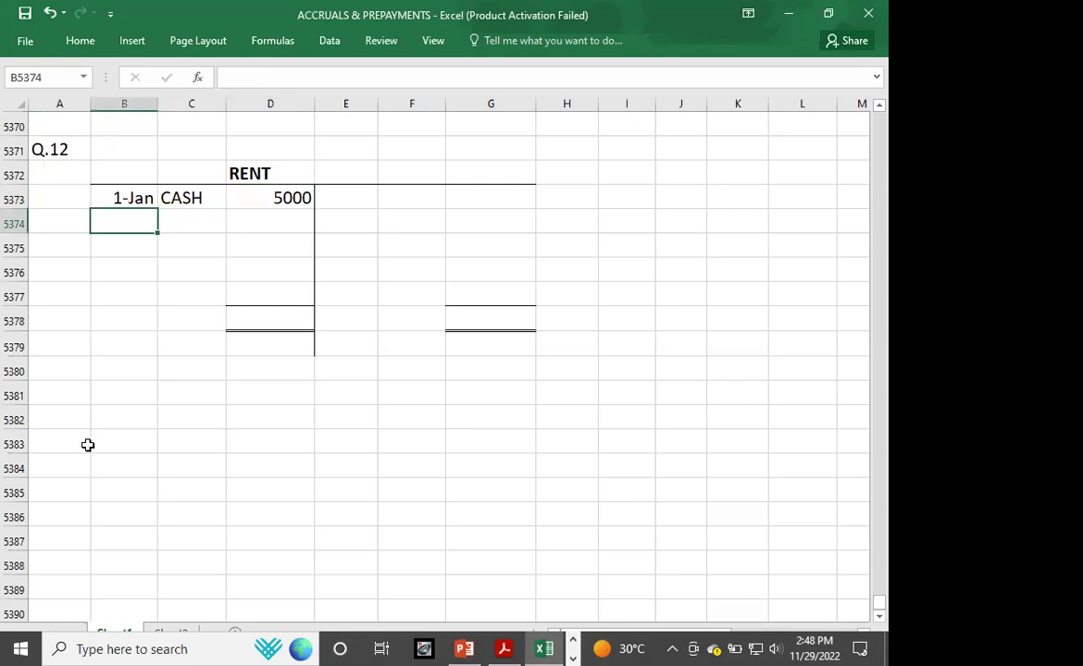
- Check the second Q.12 payment and enter 25-Mar, CASH, 5000 on the debit side in B5374:D5374
key(alt+Tab)
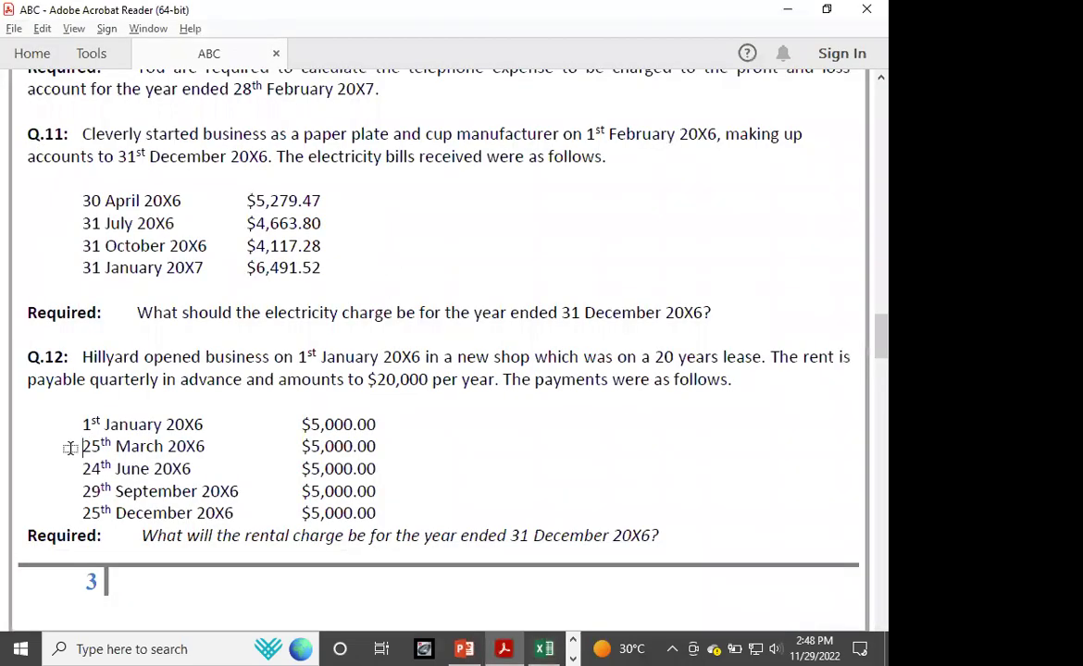
key(alt+Tab)
text(3/)
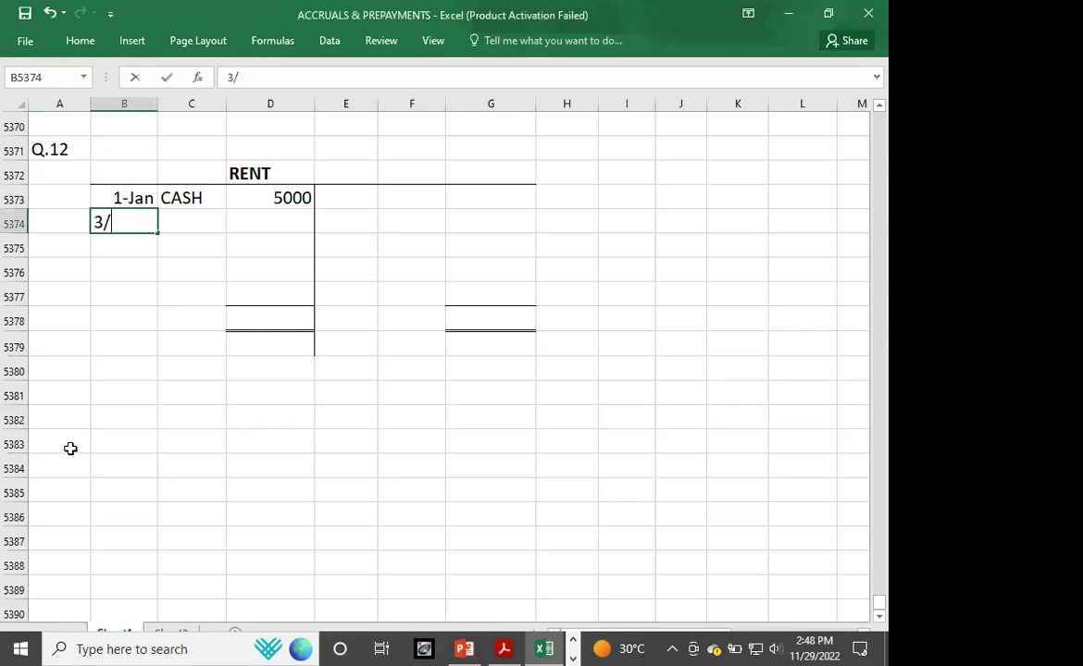
text(25)
key(Tab)
text(CASH)
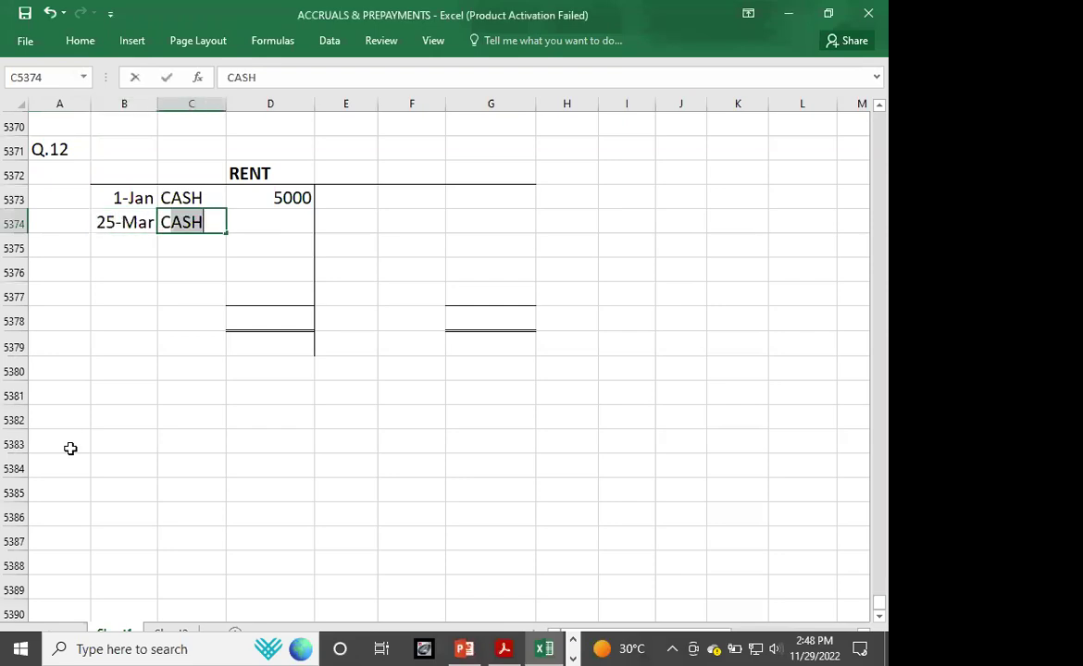
key(Tab)
text(5000)
key(Return)
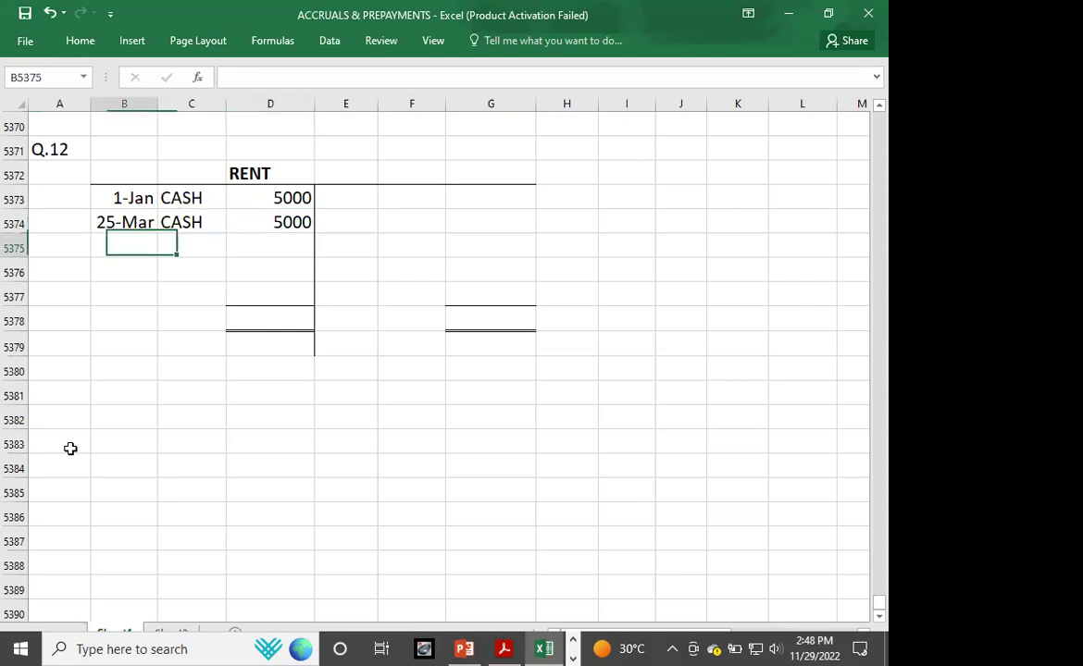
- Check the third Q.12 payment and enter 24-Jun, CASH, 5000 on the debit side in B5375:D5375
key(alt+Tab)
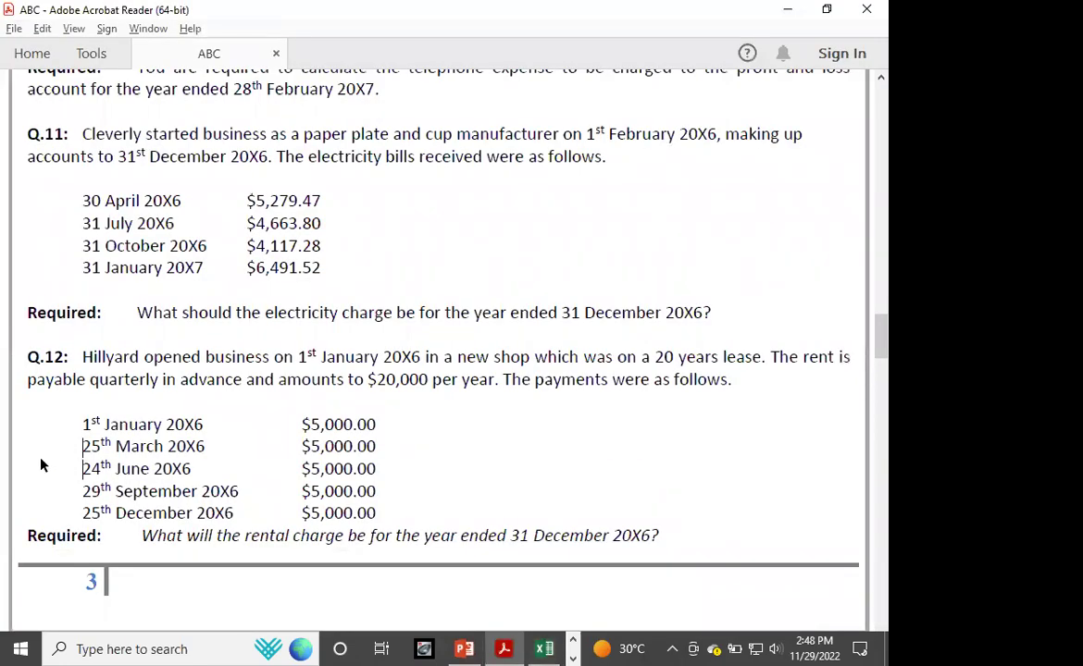
key(alt+Tab)
text(6/24)
key(Tab)
text(CASH)
key(Tab)
text(5000)
key(Return)
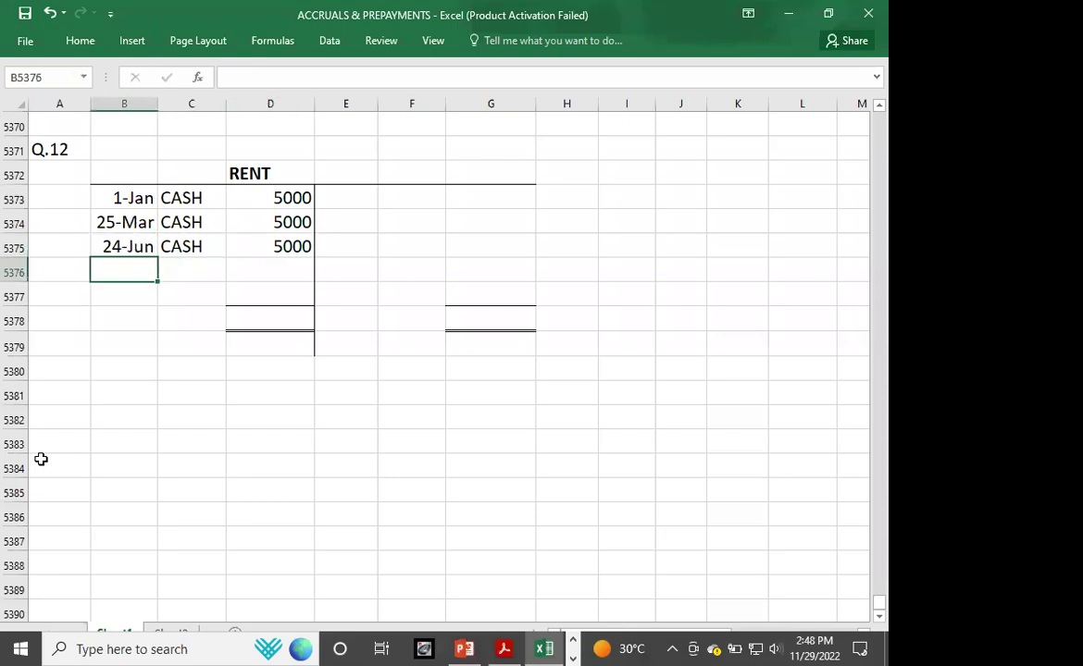
- Check the fourth Q.12 payment and enter 29-Sep, CASH, 5000 on the debit side in B5376:D5376
key(alt+Tab)
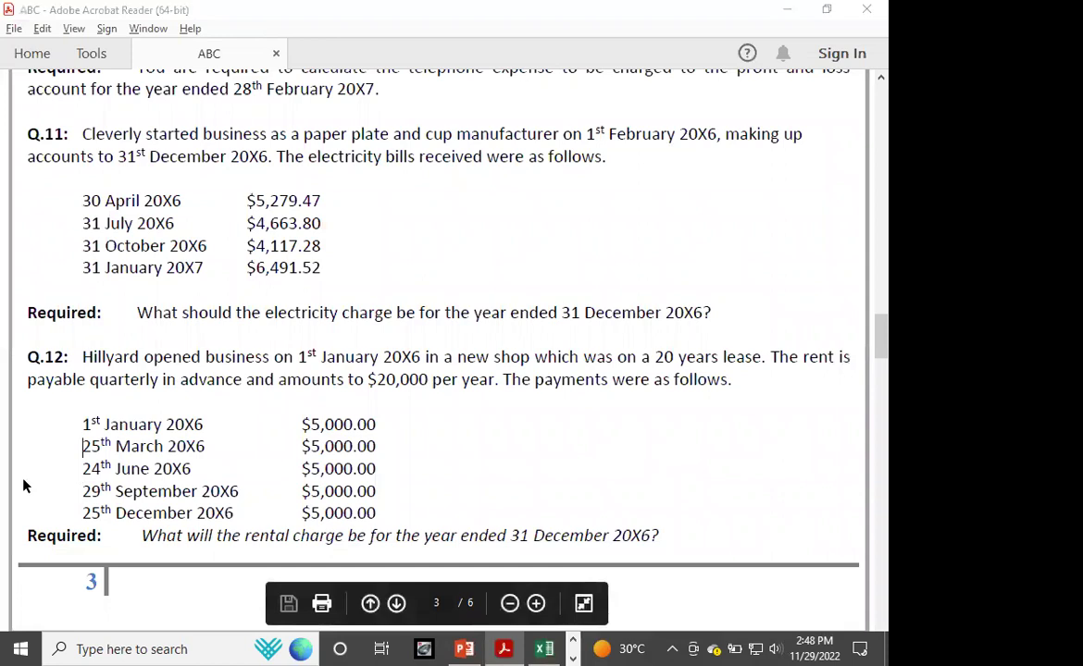
key(alt+Tab)
text(9/2)
text(9-Sep)
key(Tab)
text(CASH)
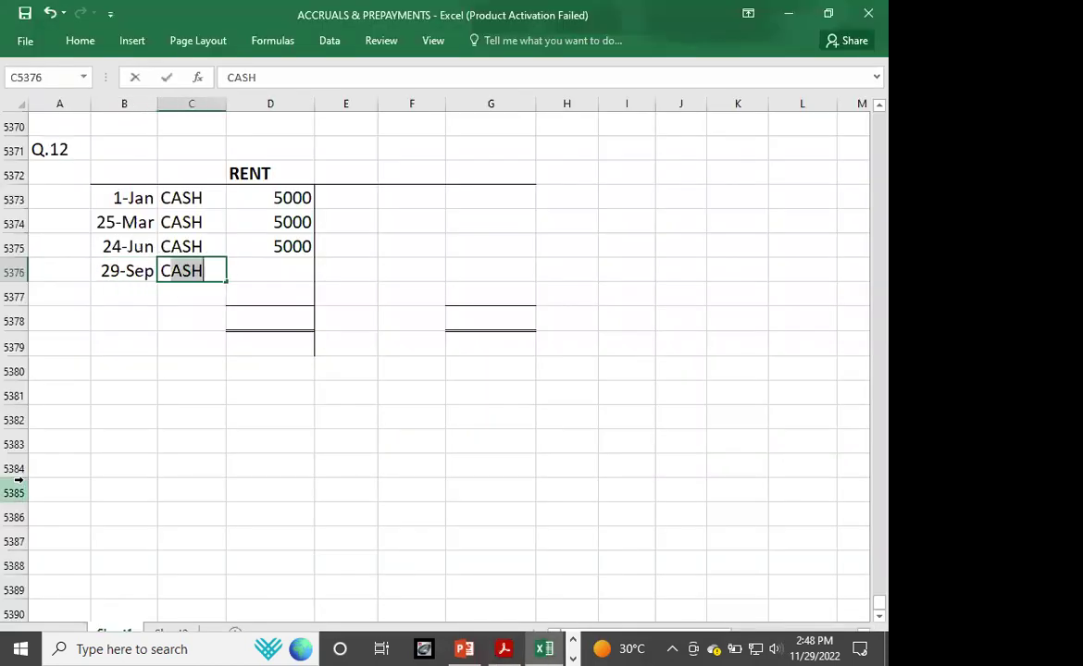
key(Tab)
text(5000)
key(Return)
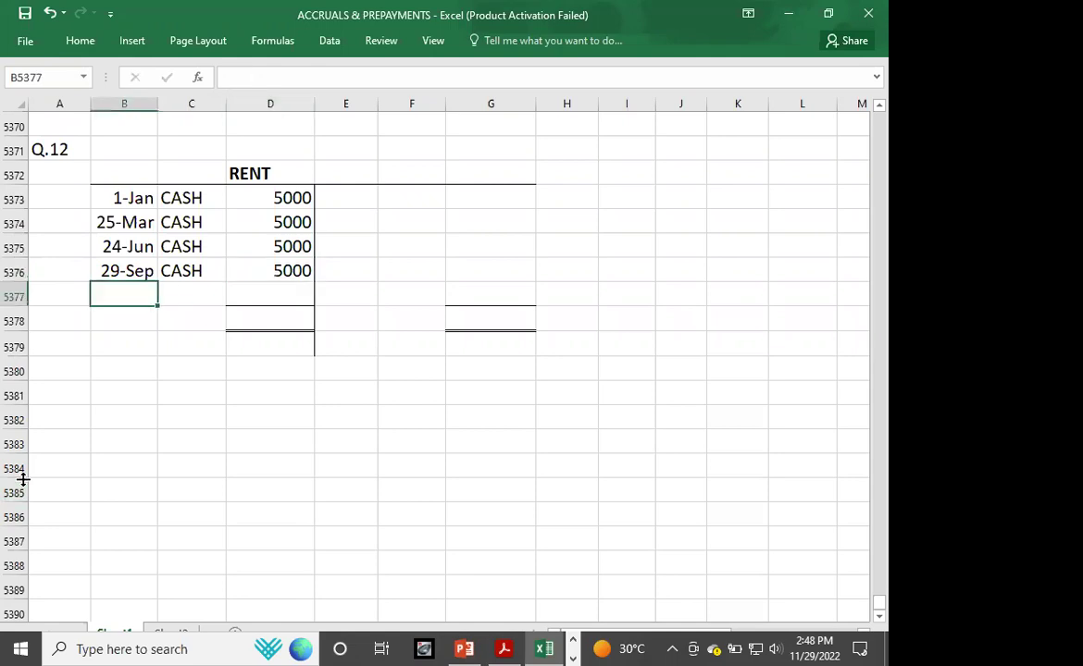
- Check the fifth Q.12 payment in the PDF and enter 25-Dec, CASH, 5000 on the RENT debit side in B5377:D5377
key(alt+Tab)
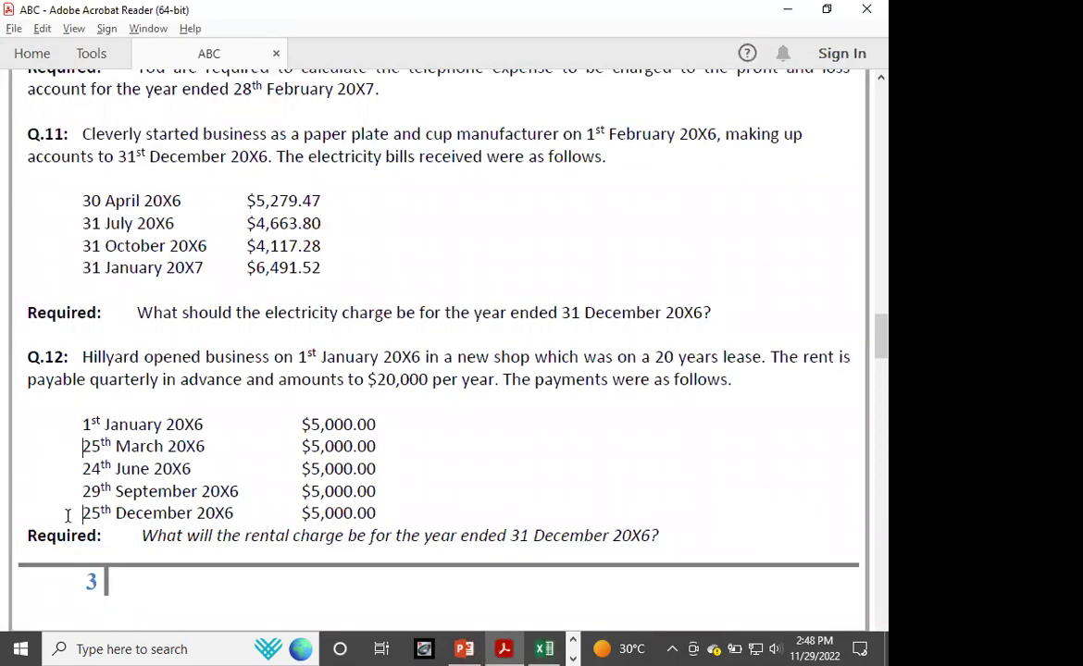
key(alt+Tab)
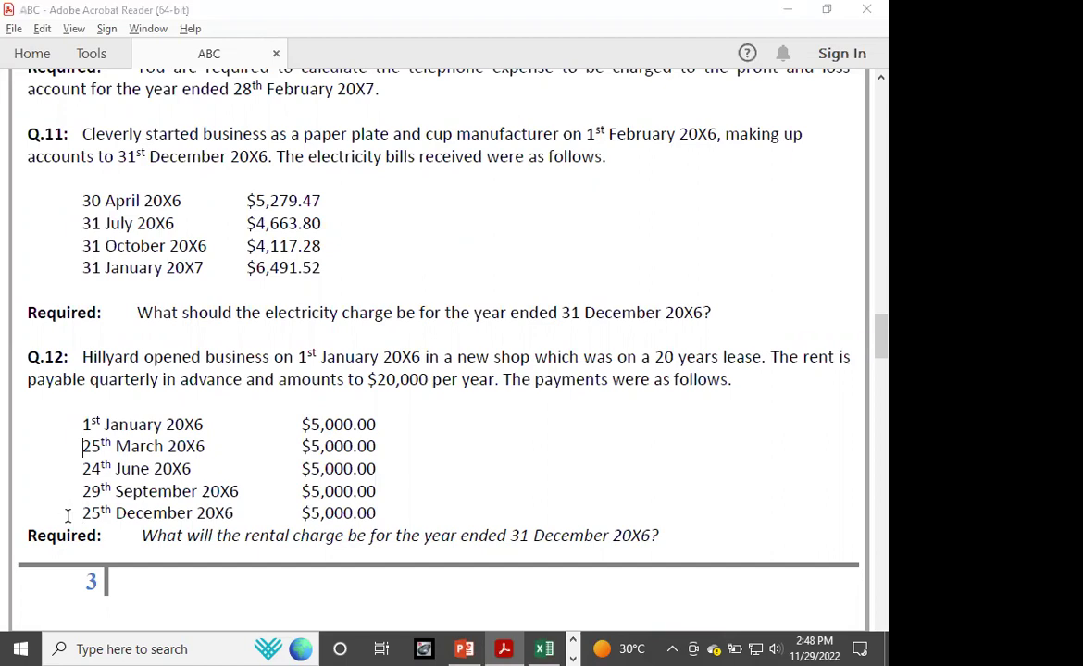
text(12/)
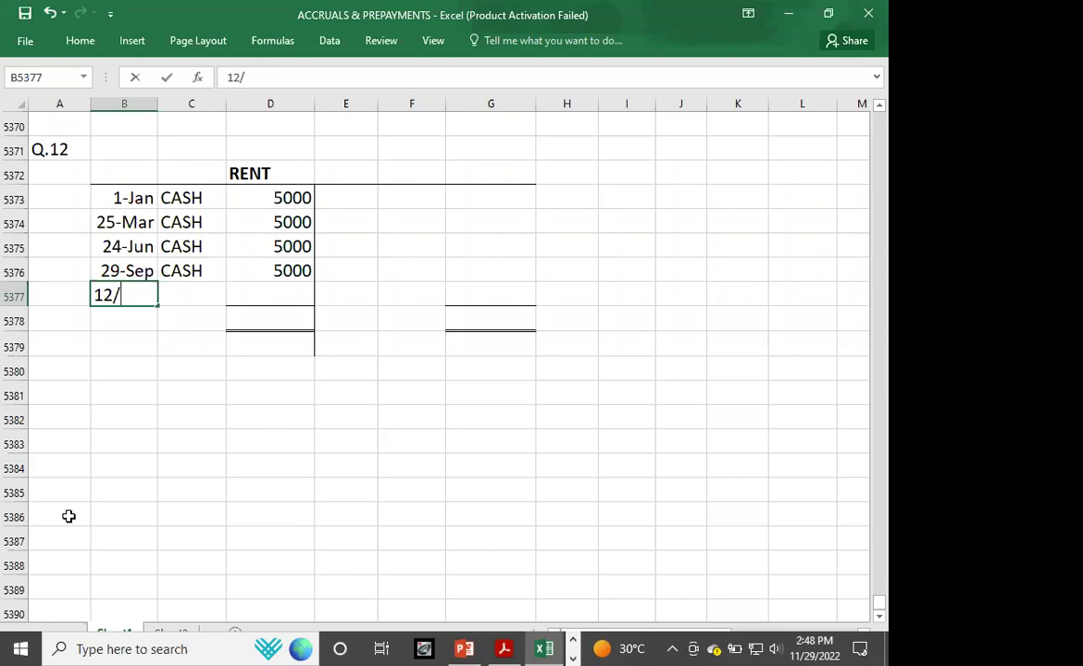
text(25)
key(Tab)
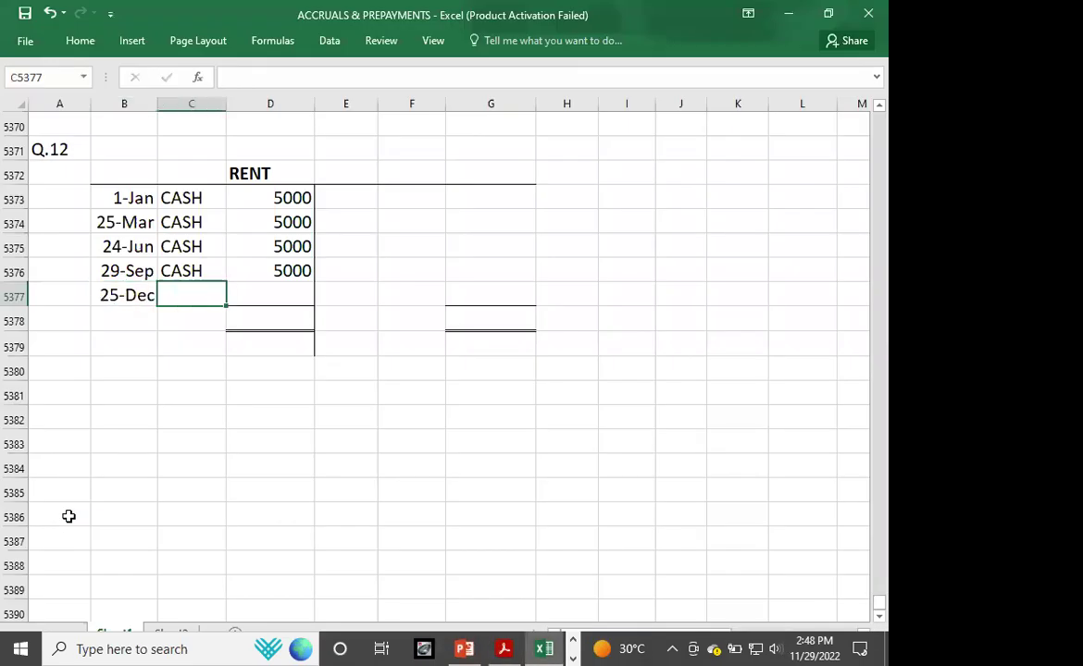
text(CASH)
key(Tab)
text(5000)
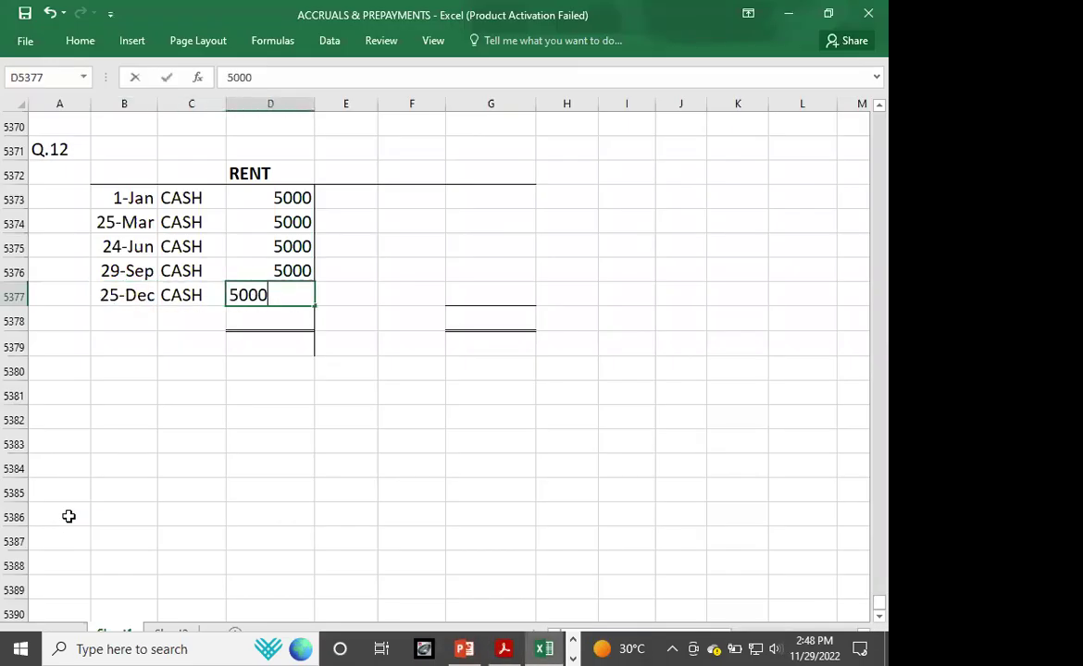
key(Return)
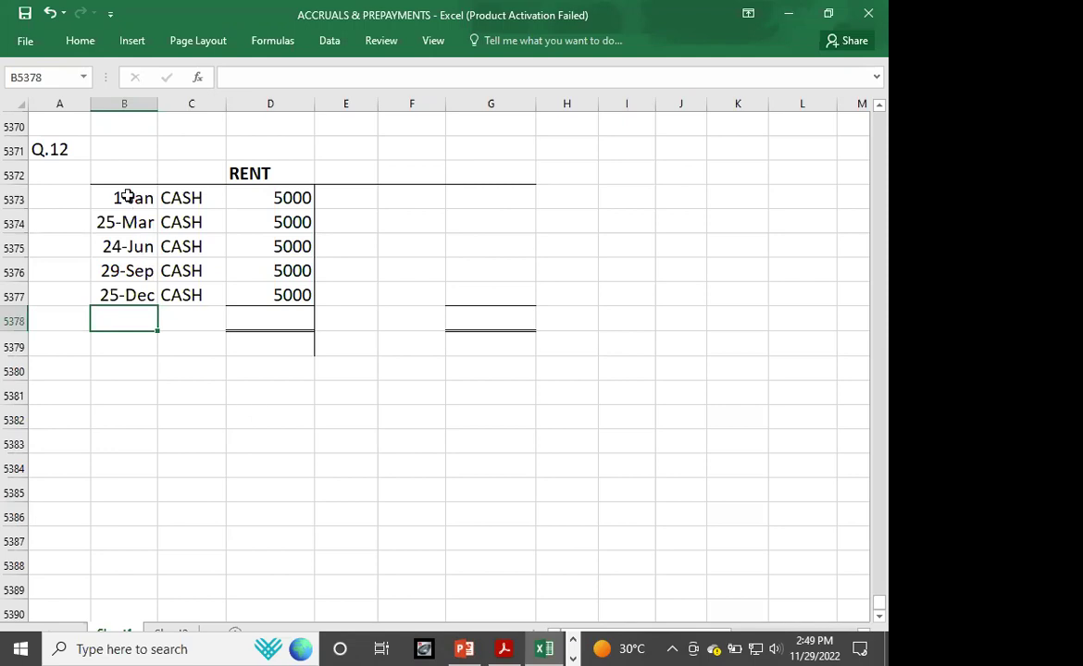
- Review the RENT debit entries one by one from the 1-Jan payment to the 25-Dec payment
click(122, 197)
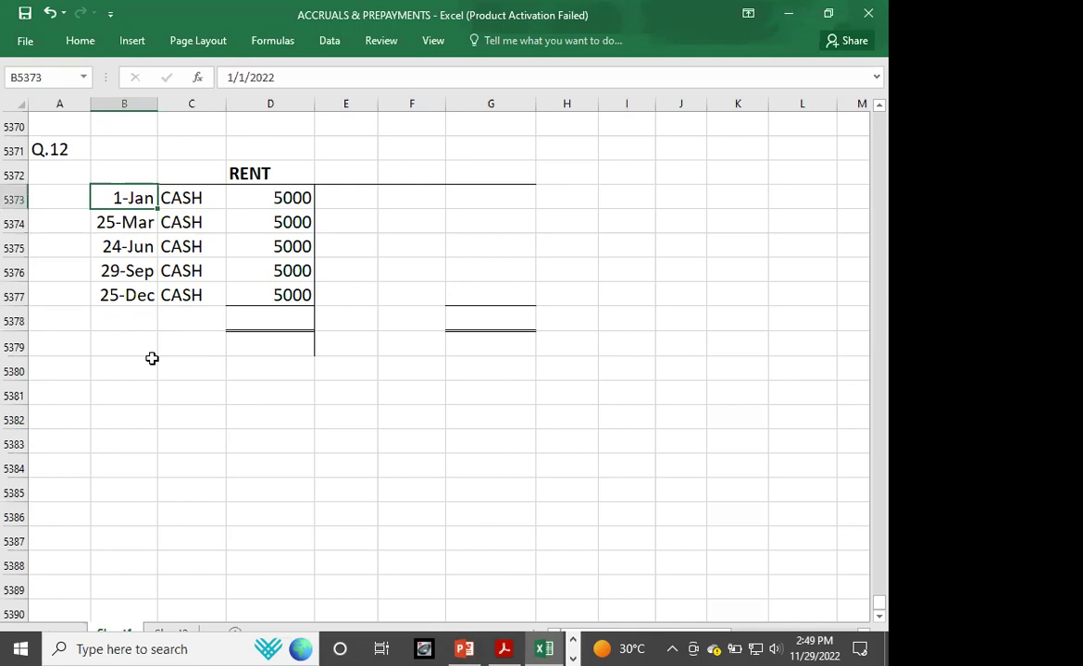
key(Down)
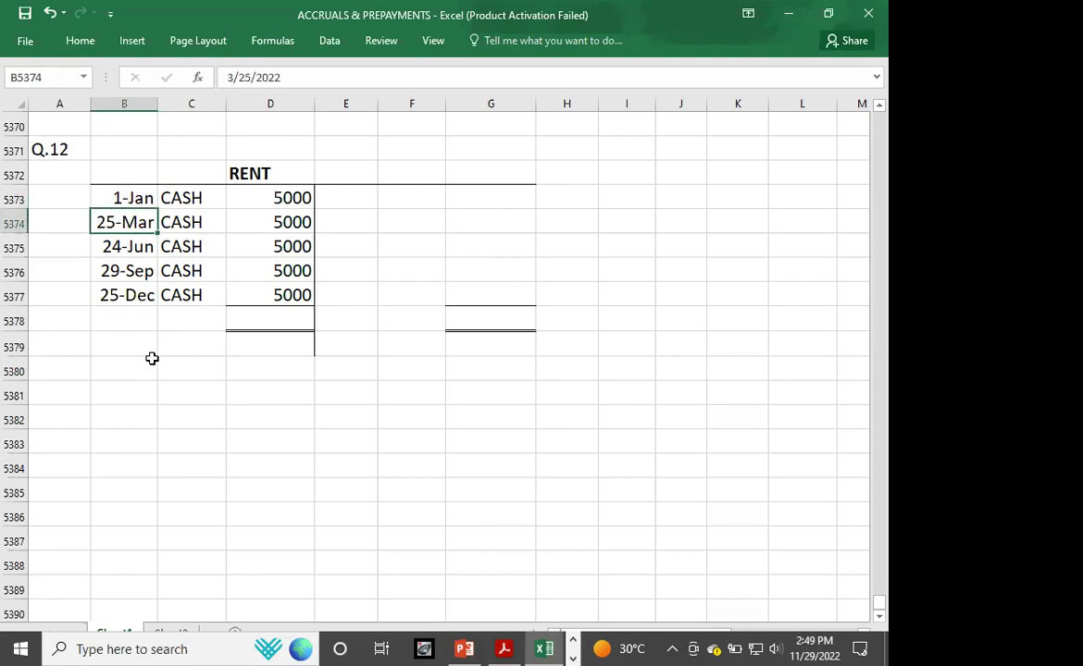
key(Down)
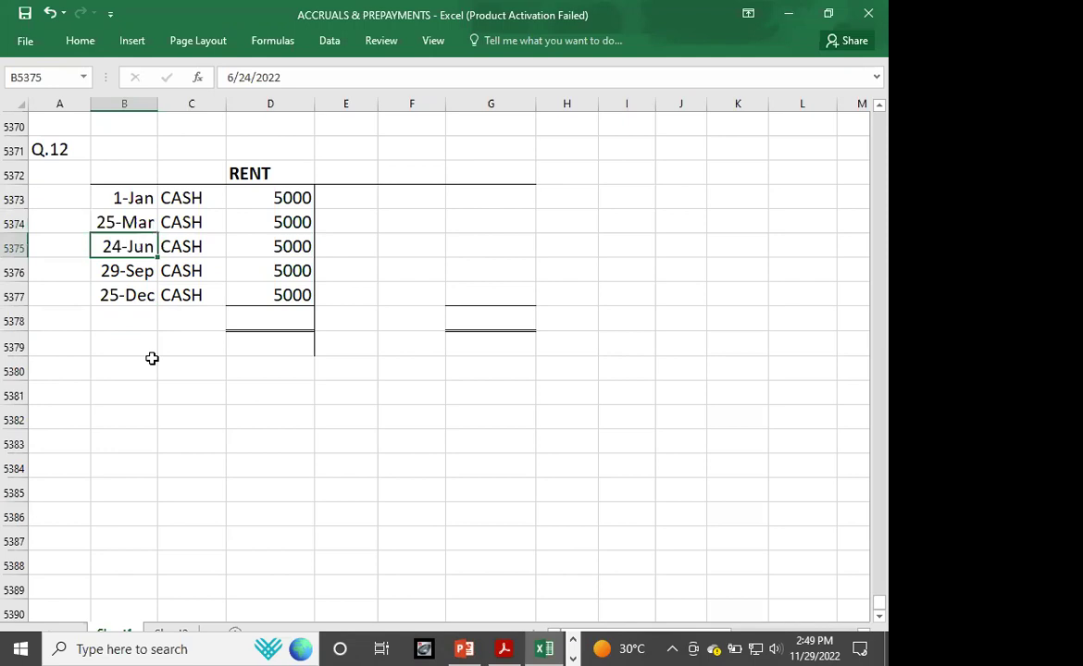
key(Down)
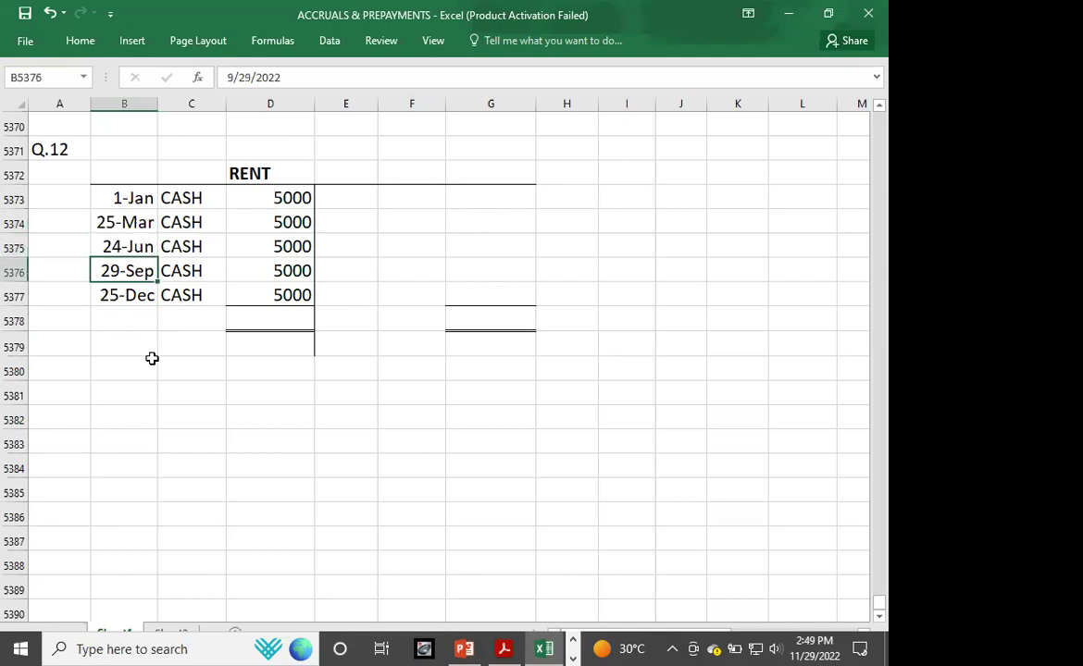
key(shift+Right)
key(shift+Right)
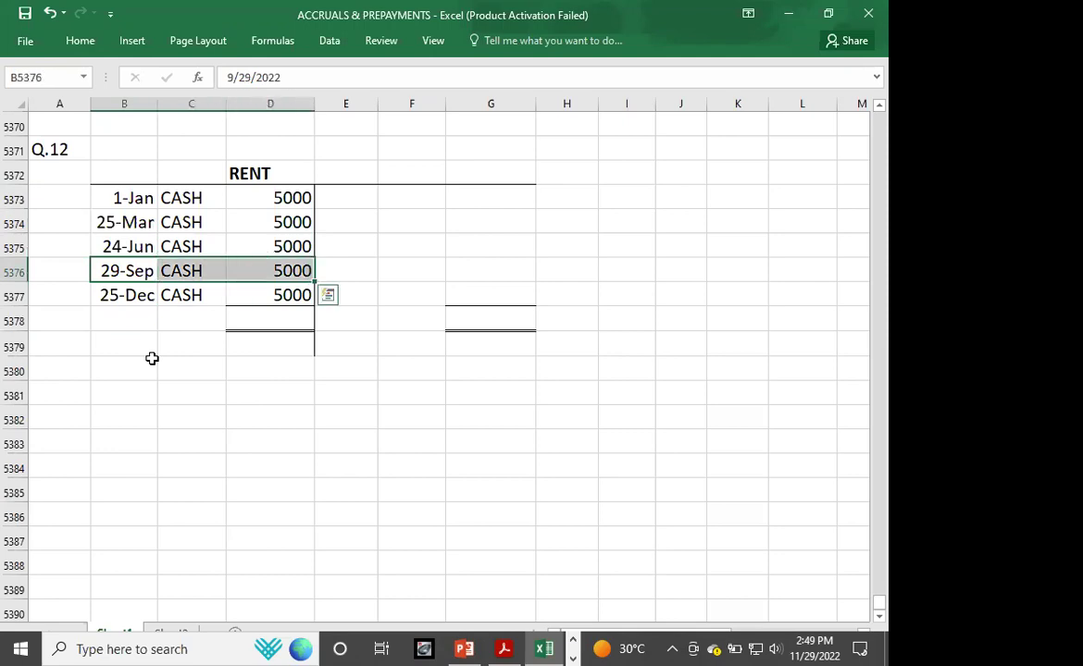
key(Down)
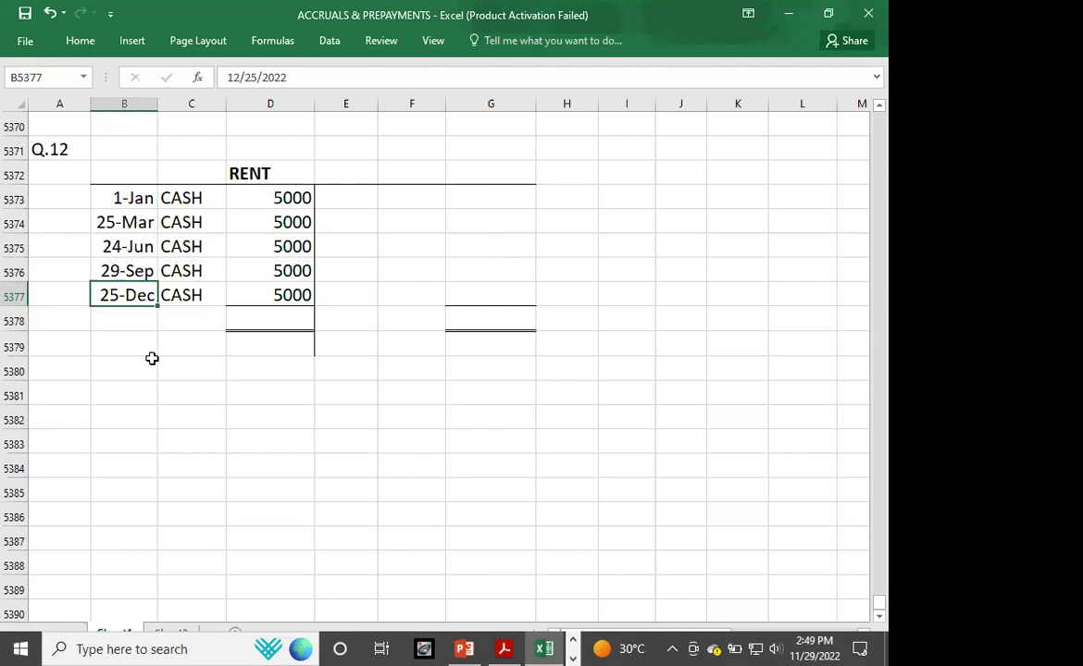
- Enter the prepaid rent carried down on the credit side in E5377:G5377 as 31-Dec, C/D, 5000
click(478, 295)
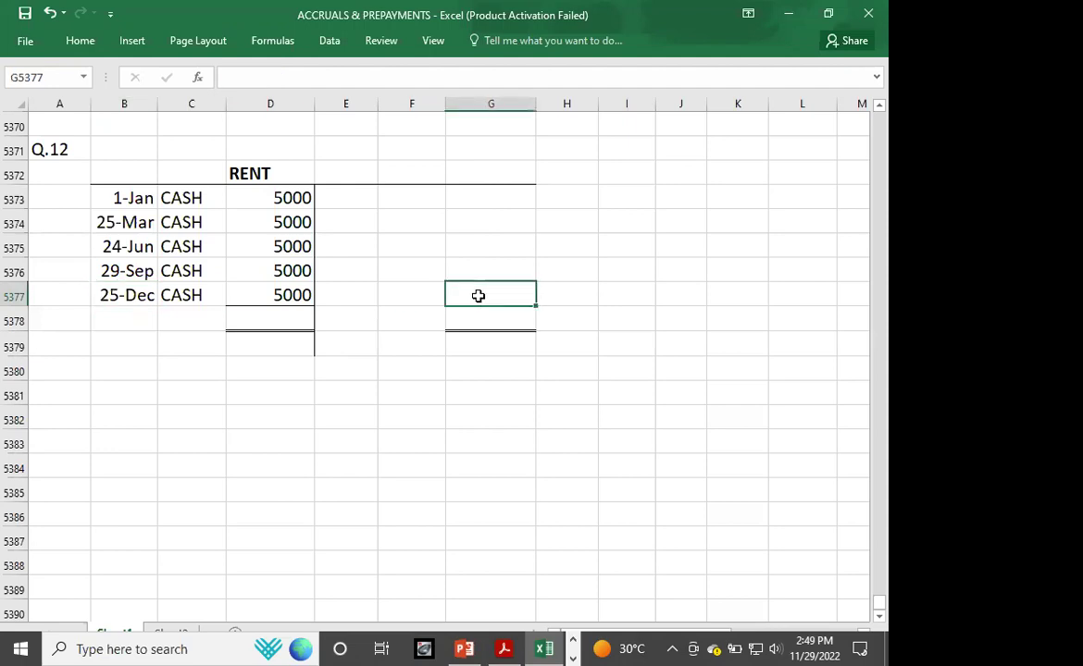
text(5000)
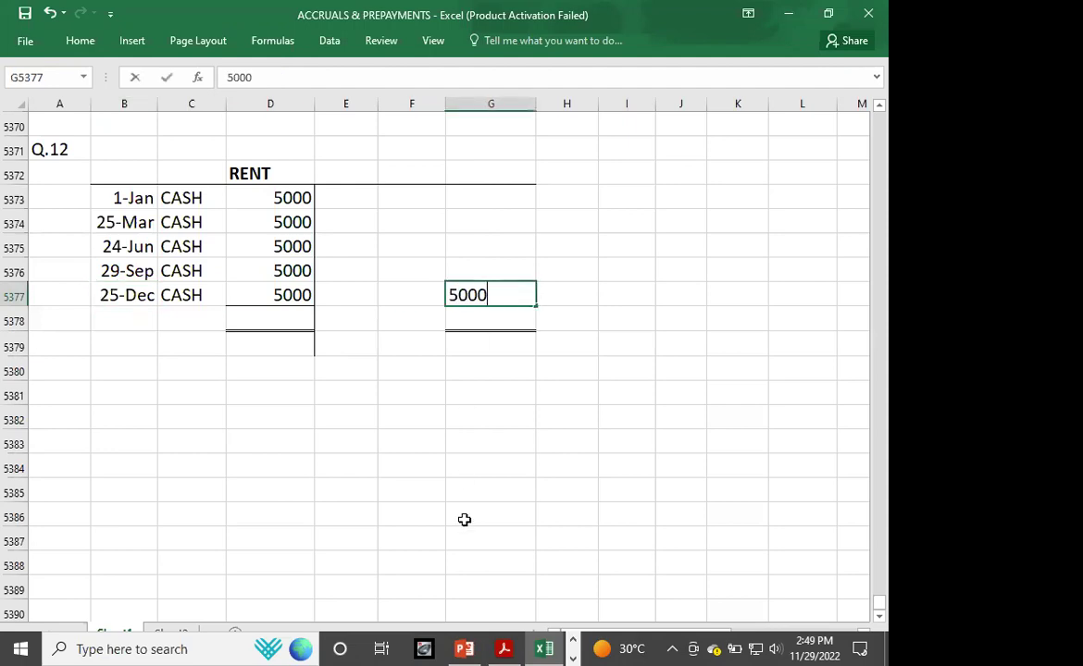
key(Left)
text(C/D)
key(Left)
text(31/12)
key(Return)
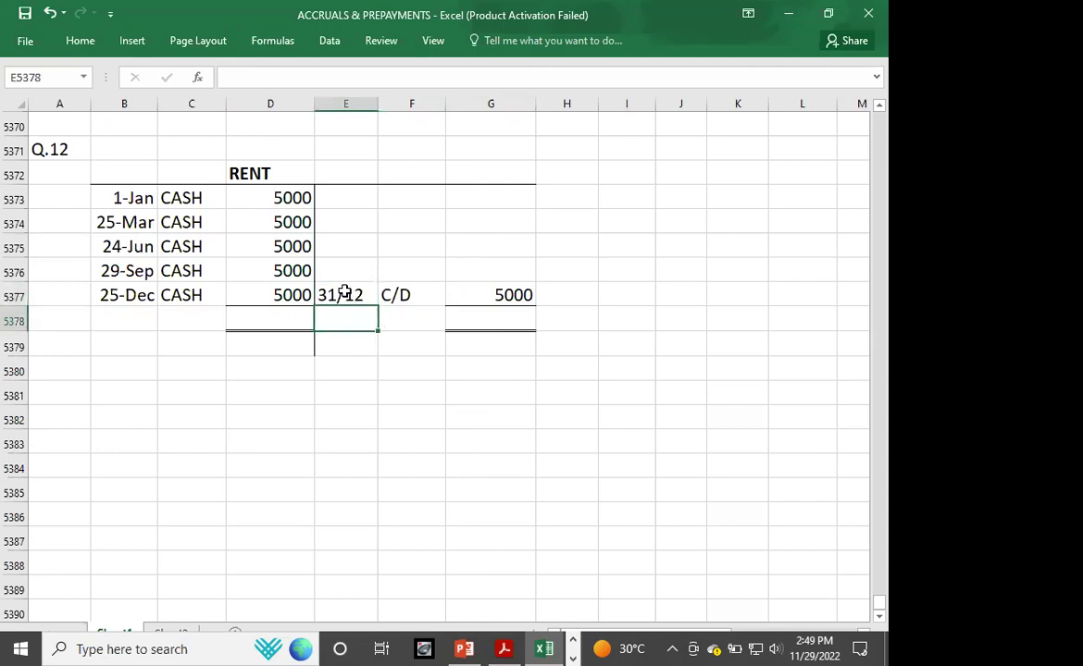
click(345, 292)
text(12/31)
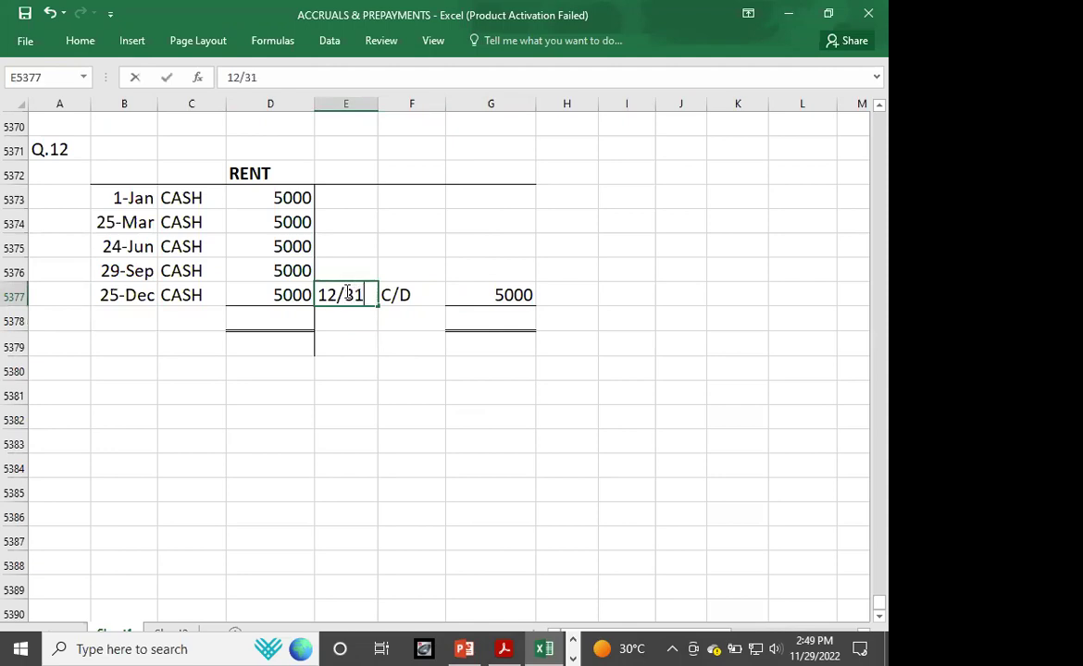
key(Return)
- Enter the RENT account total of 25000 on both sides, in D5378 and G5378
click(251, 316)
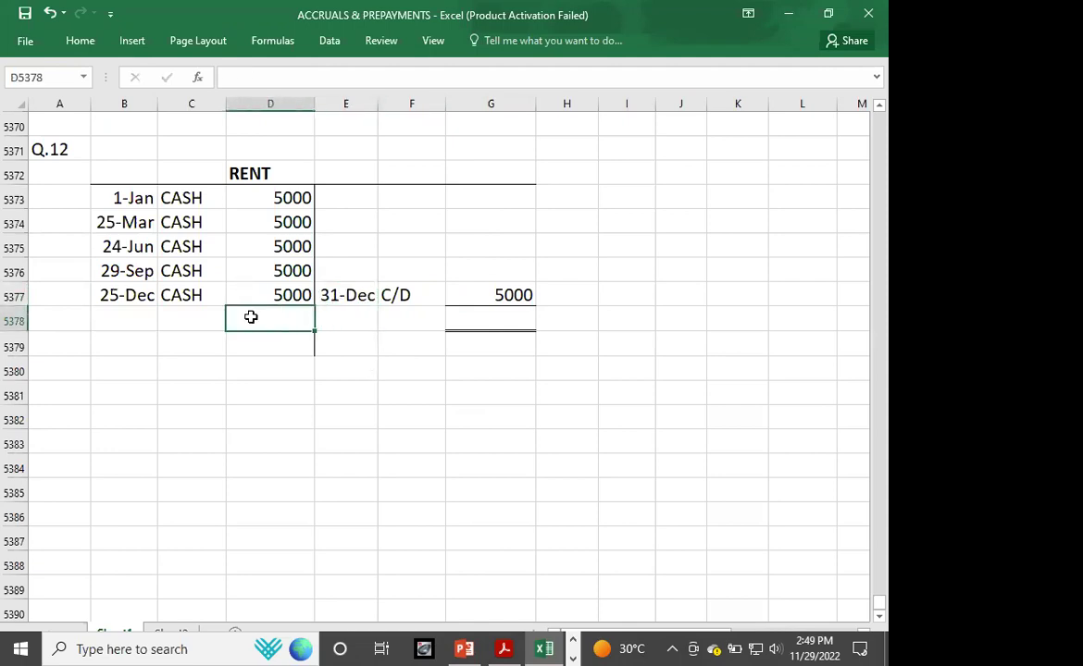
text(25000)
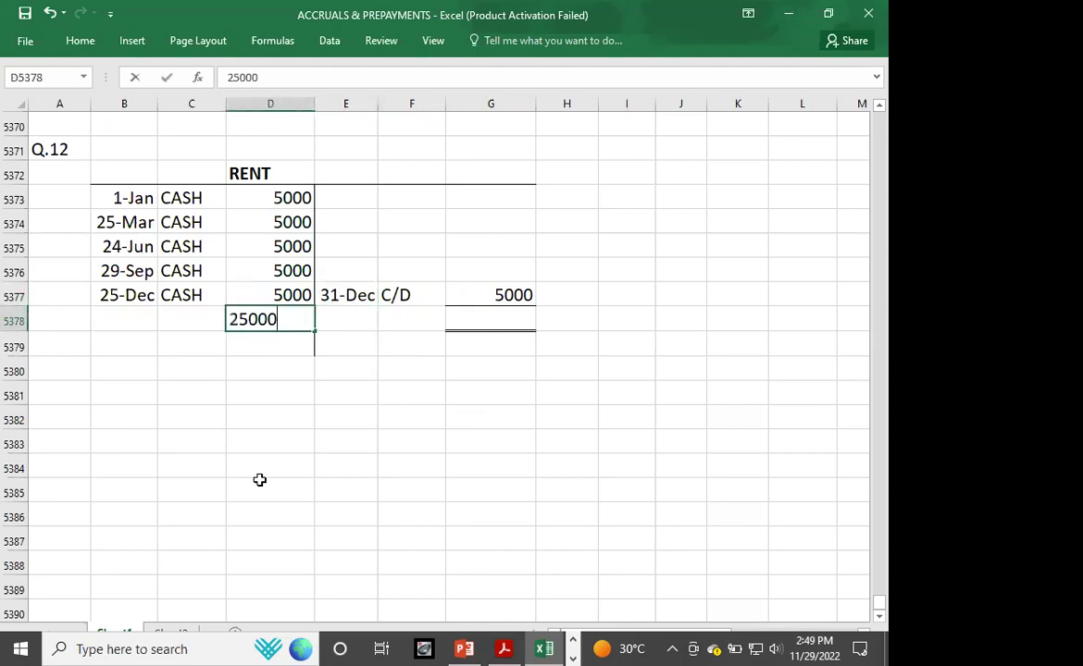
key(Tab)
key(Tab)
key(Tab)
text(25000)
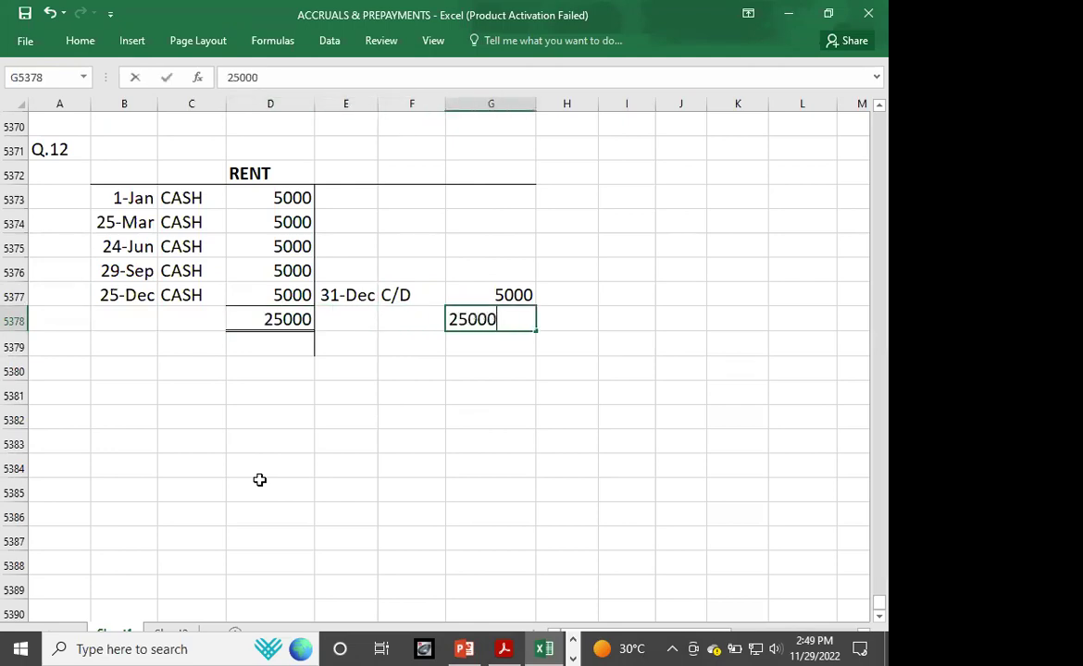
key(Up)
- Enter the rent expense for the year on the credit side in F5375:G5375 as I.S., 20000
key(Up)
key(Up)
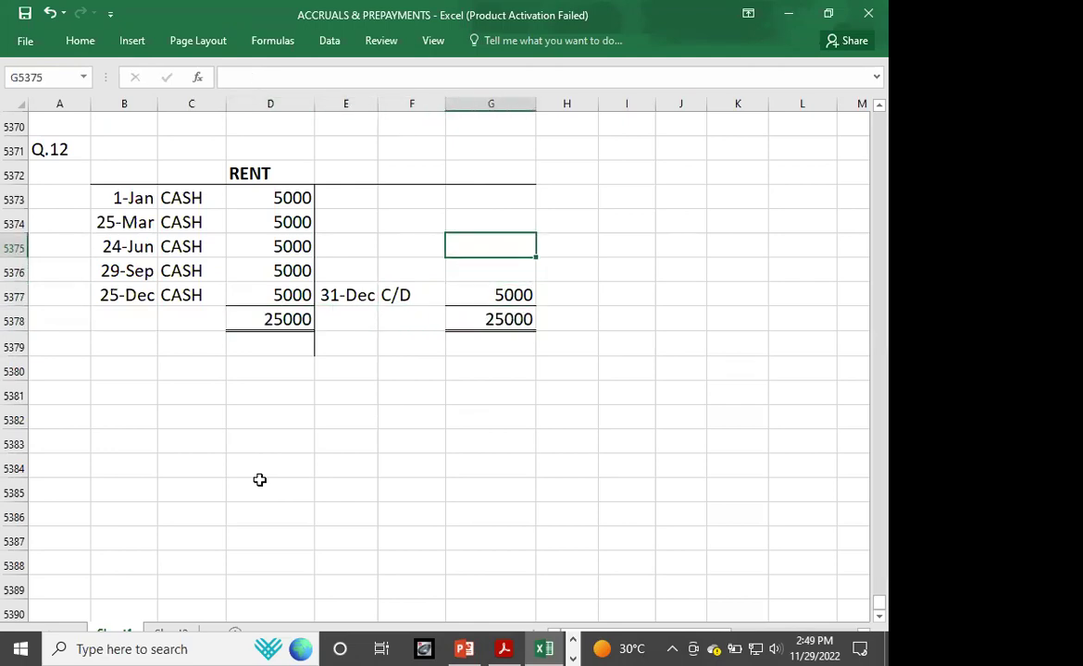
text(20000)
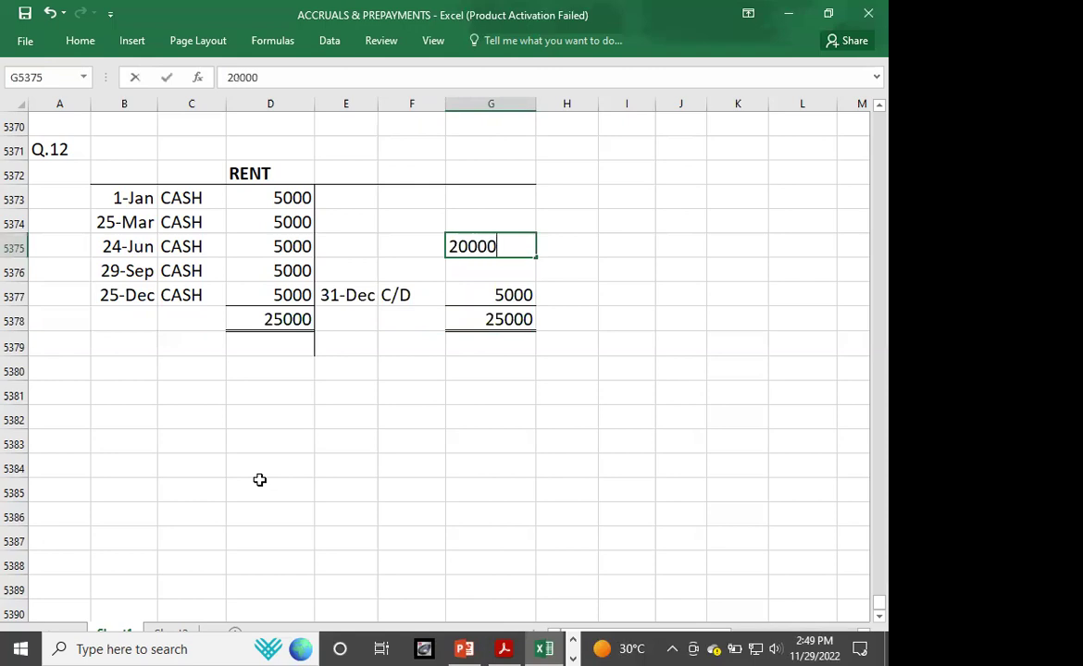
key(Left)
text(I.S.)
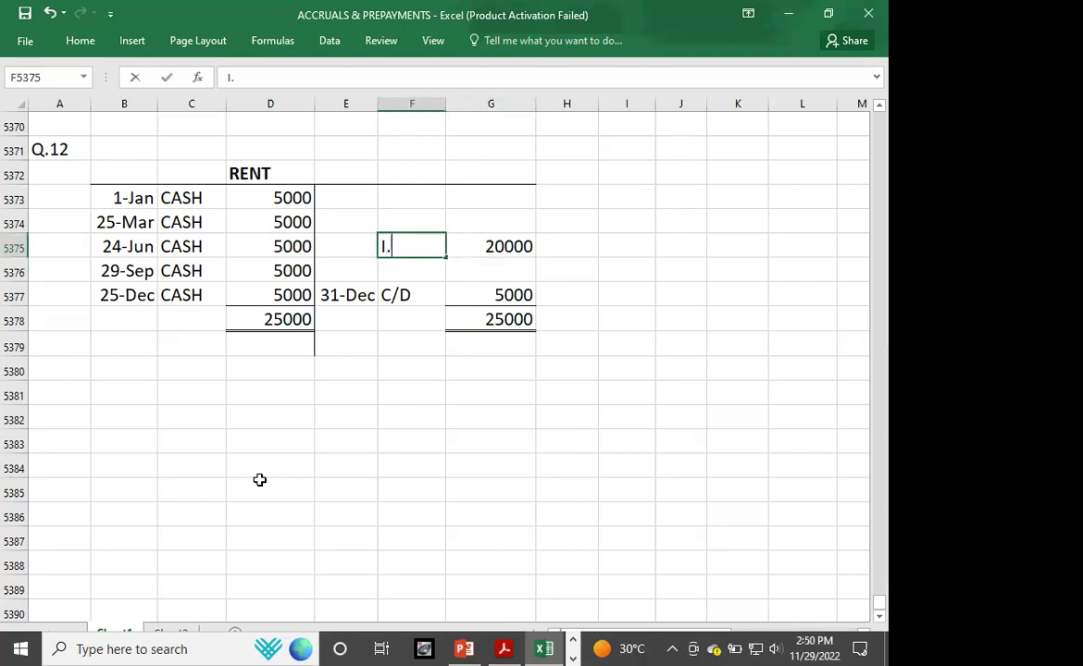
key(Return)
key(Down)
key(Down)
key(Down)
key(Down)
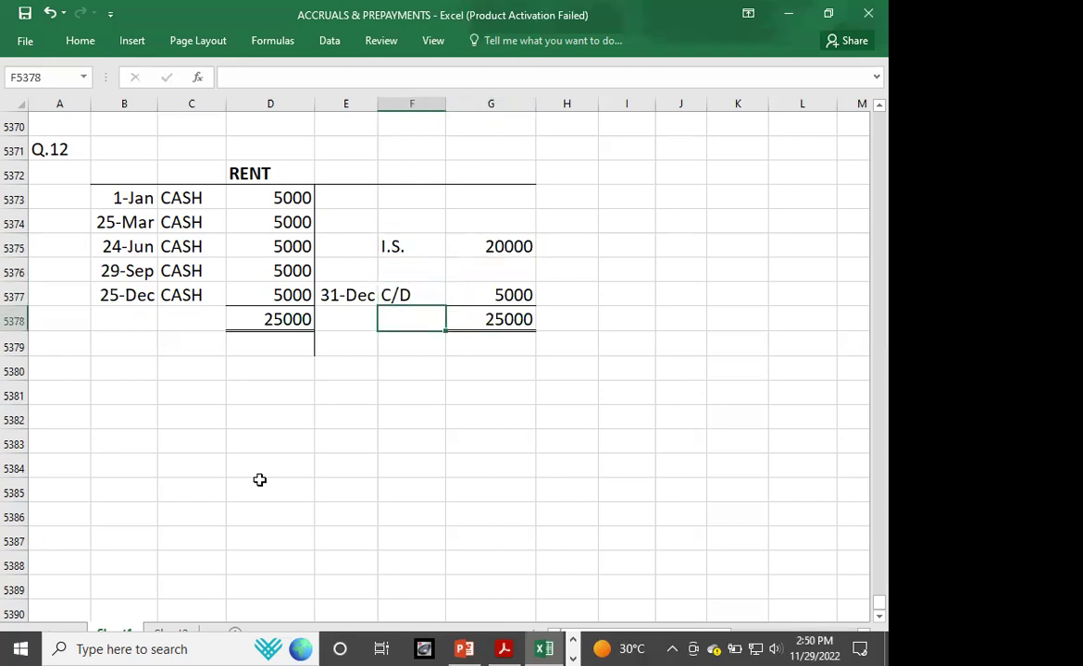
- Label the next question as Q.13 in A5381 below the RENT account
click(58, 364)
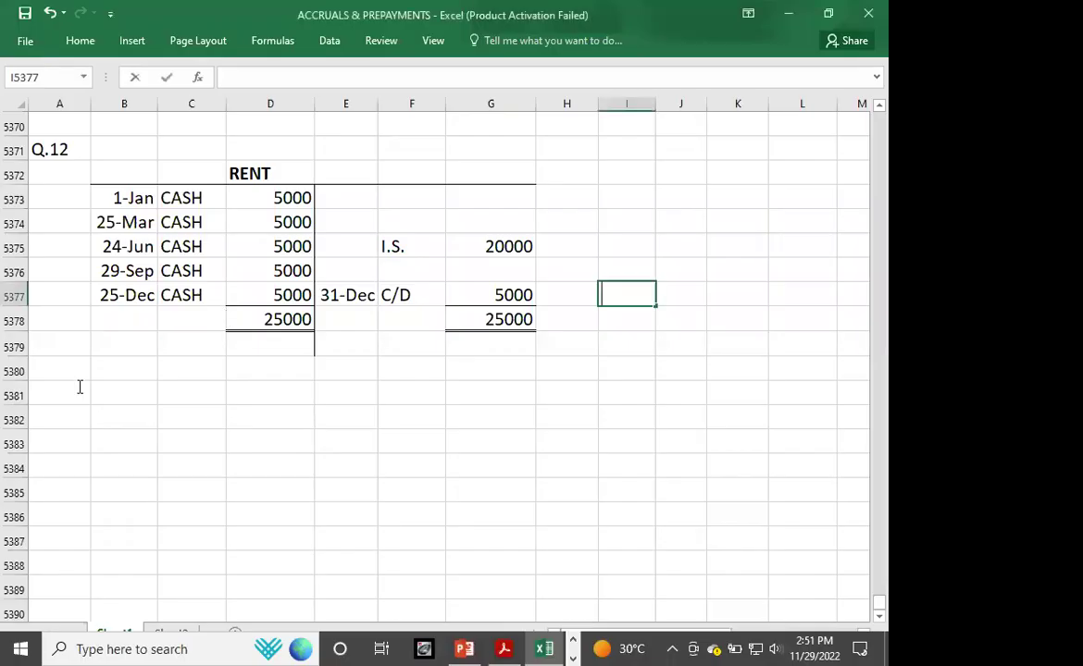
click(79, 391)
text(Q/1)
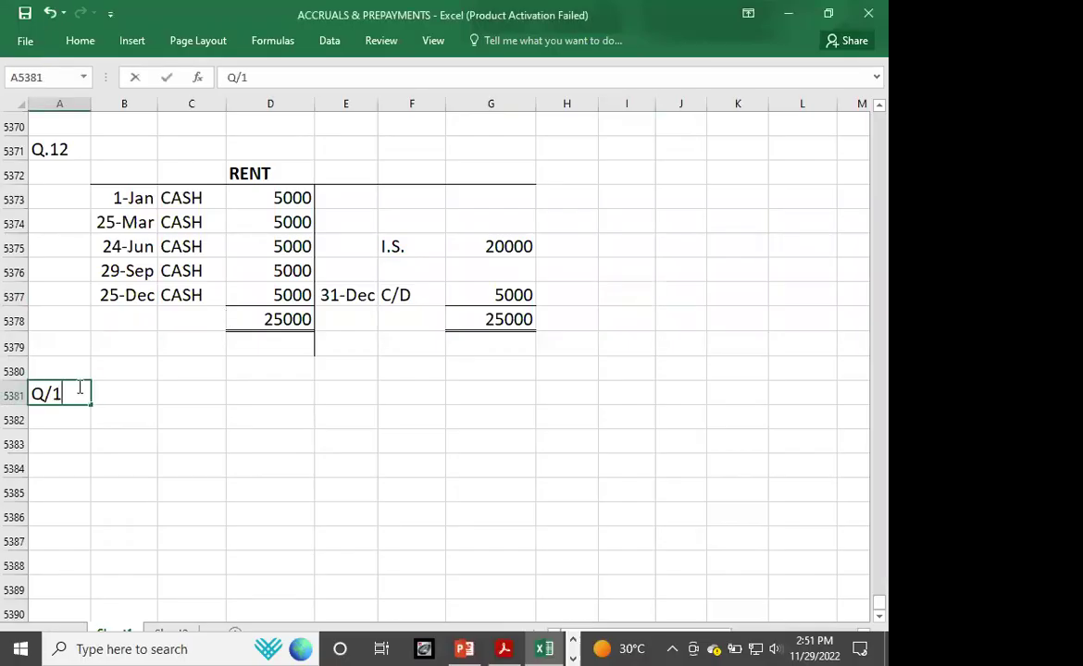
key(BackSpace)
key(BackSpace)
text(.13)
key(BackSpace)
text(13)
key(Return)
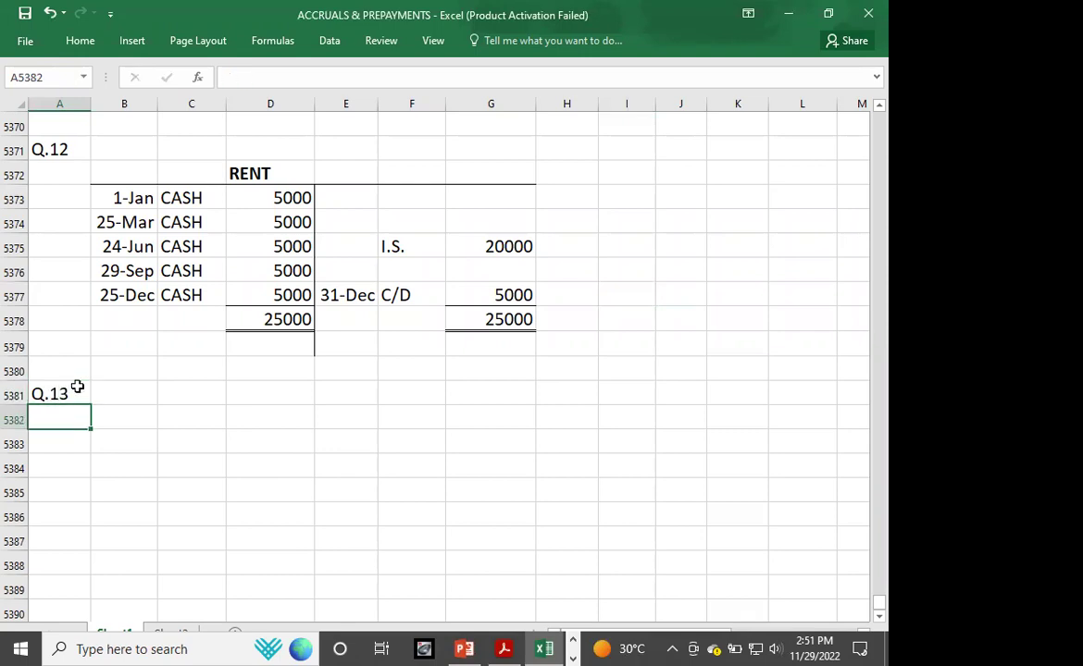
- Switch to the PDF and read Q.13 on the Rat snuffer salaries together with its requirements A to C
key(alt+Tab)
scroll(76, 387, down, 5)
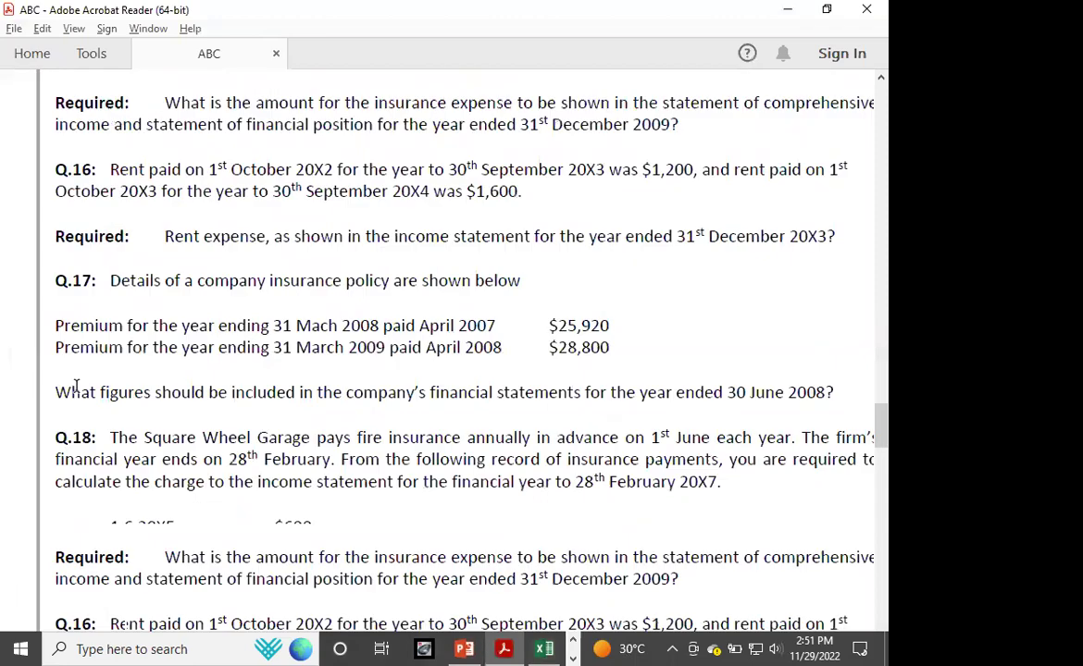
scroll(76, 387, up, 5)
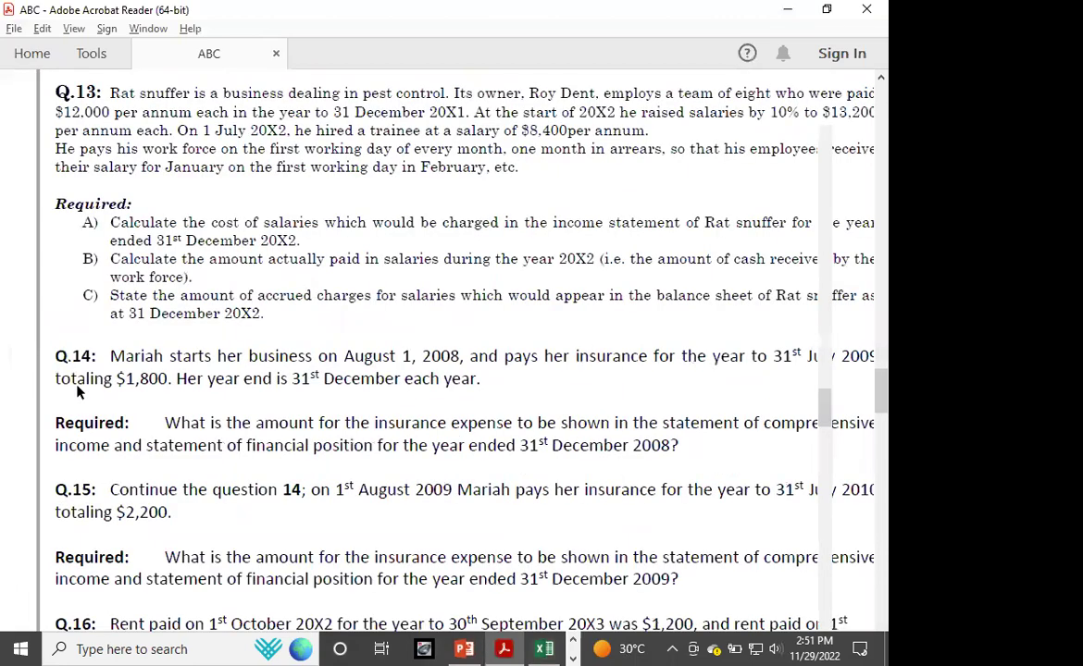
scroll(76, 387, up, 2)
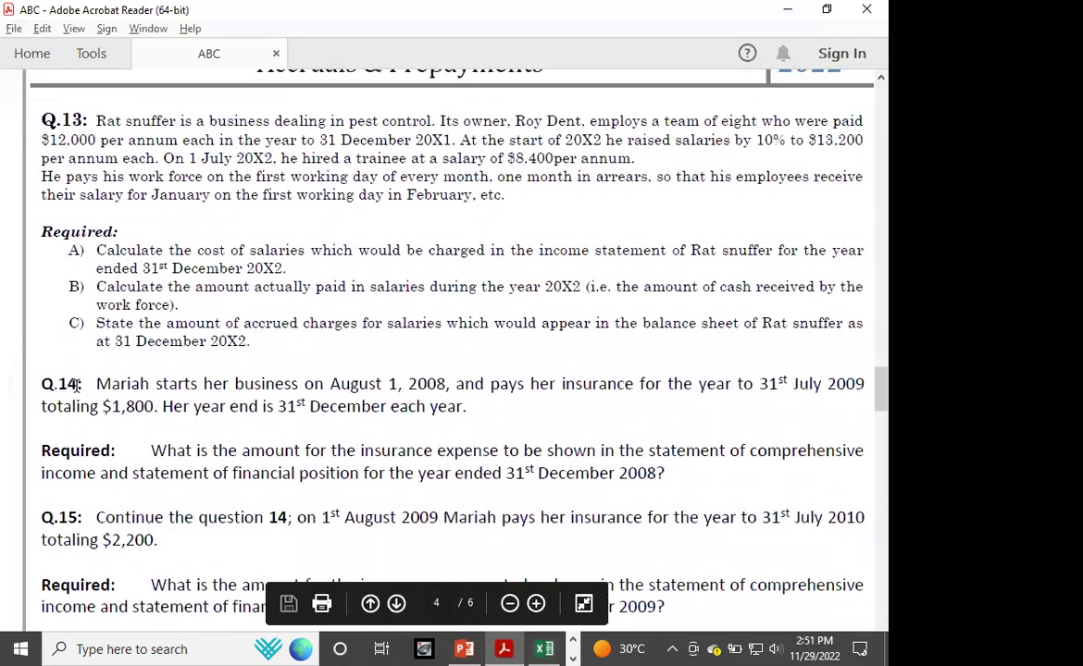
scroll(76, 387, up, 1)
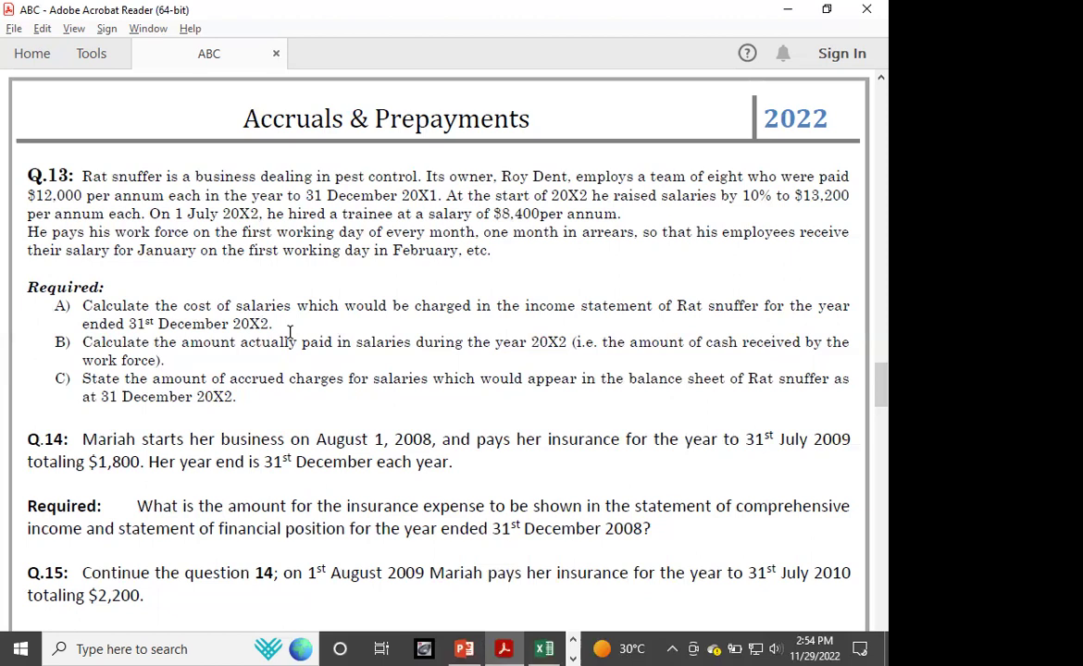
- Switch back to the worksheet and enter the heading SALARIES EXP. in B5382 under Q.13
key(alt+Tab)
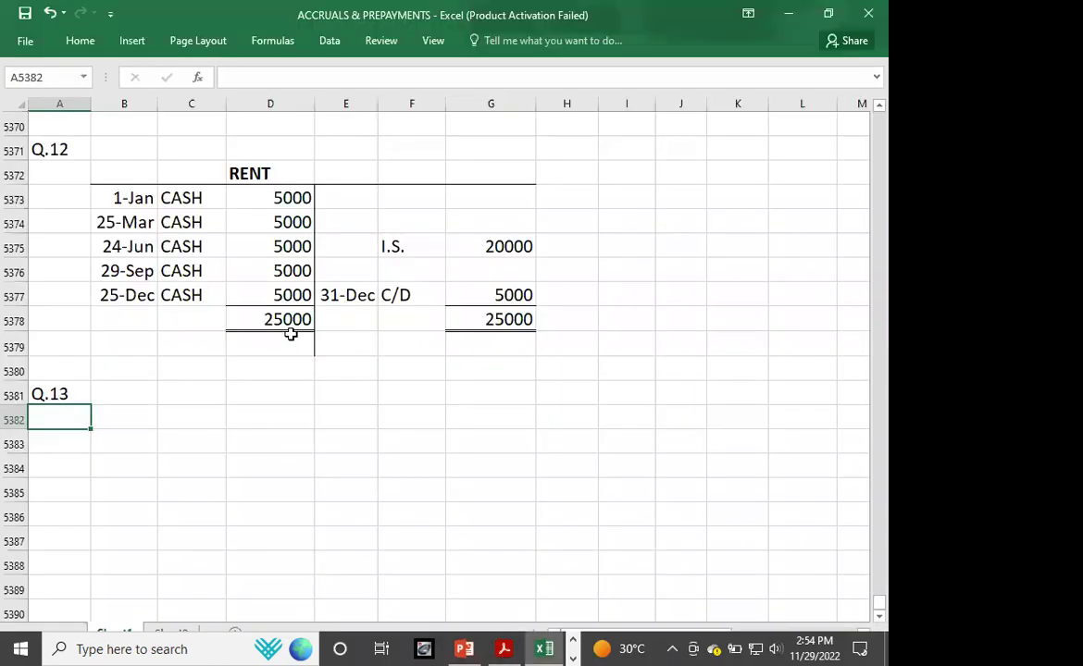
key(Down)
key(Down)
key(Down)
key(Down)
key(Down)
key(Down)
key(Down)
key(Down)
key(Down)
key(Down)
key(Down)
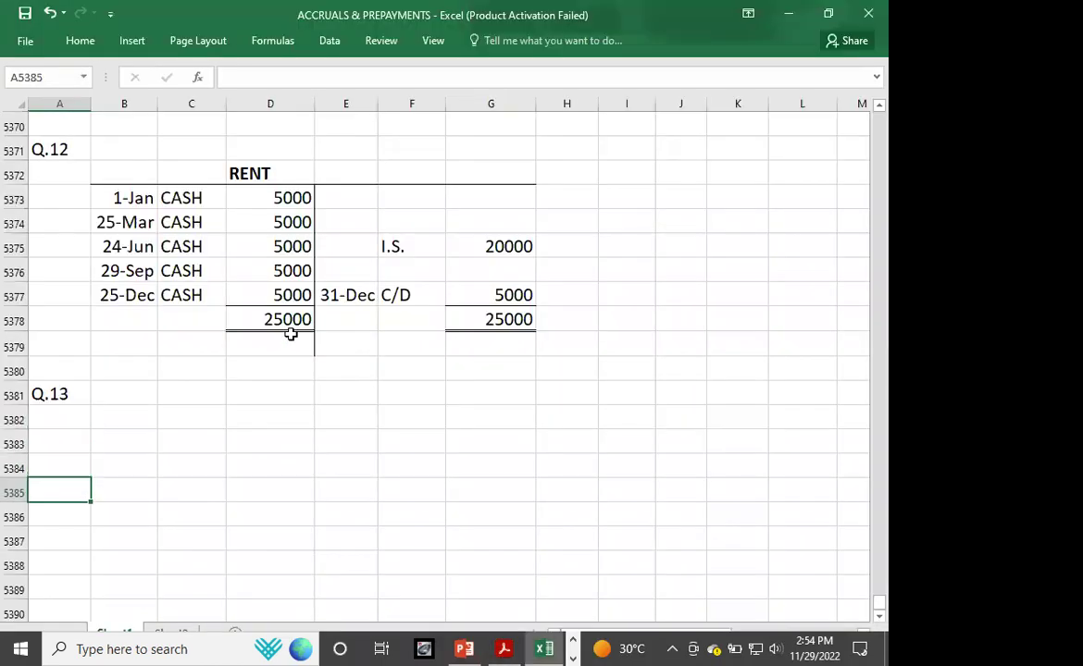
key(Down)
key(Down)
key(Down)
key(Down)
key(Down)
key(Down)
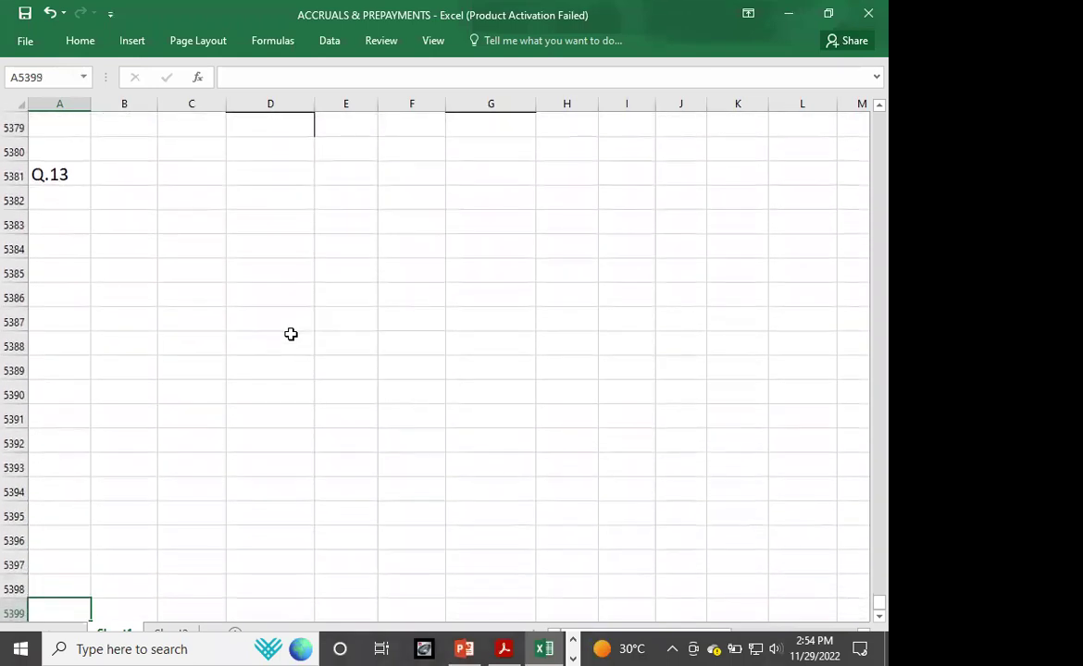
click(126, 198)
text(SA)
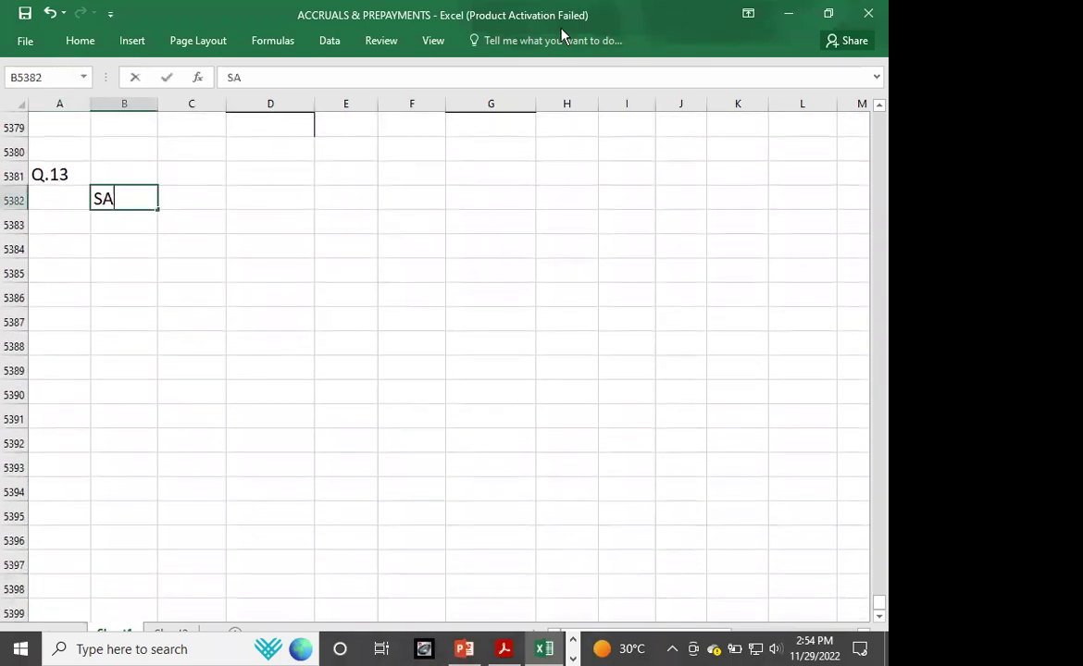
text(LARIES WXP)
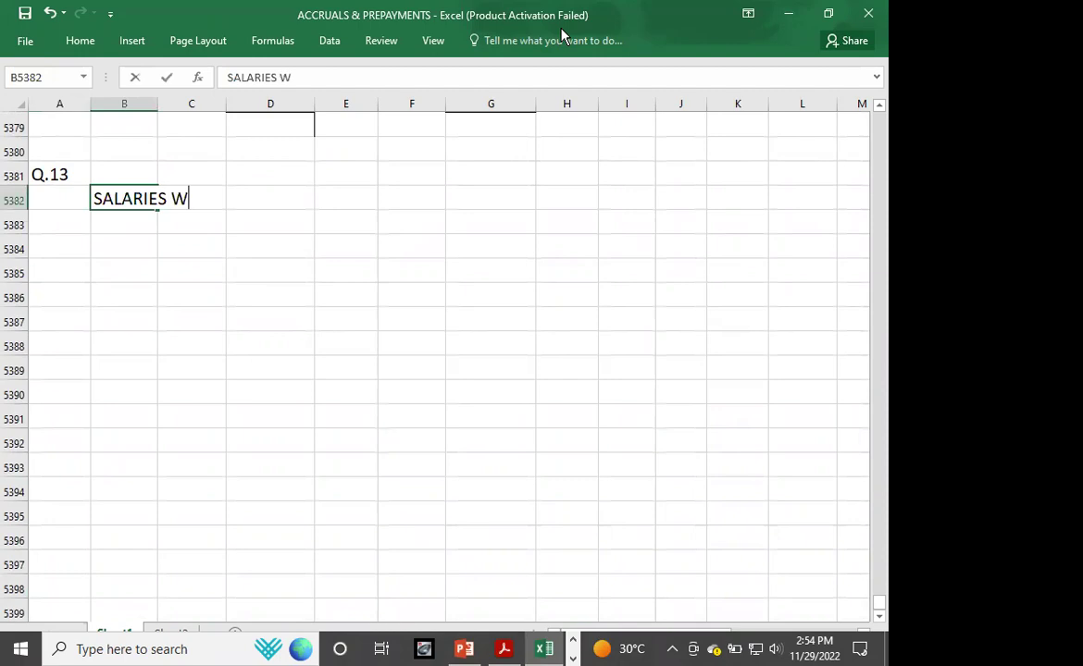
key(BackSpace)
key(BackSpace)
key(BackSpace)
text(EXP.)
key(Return)
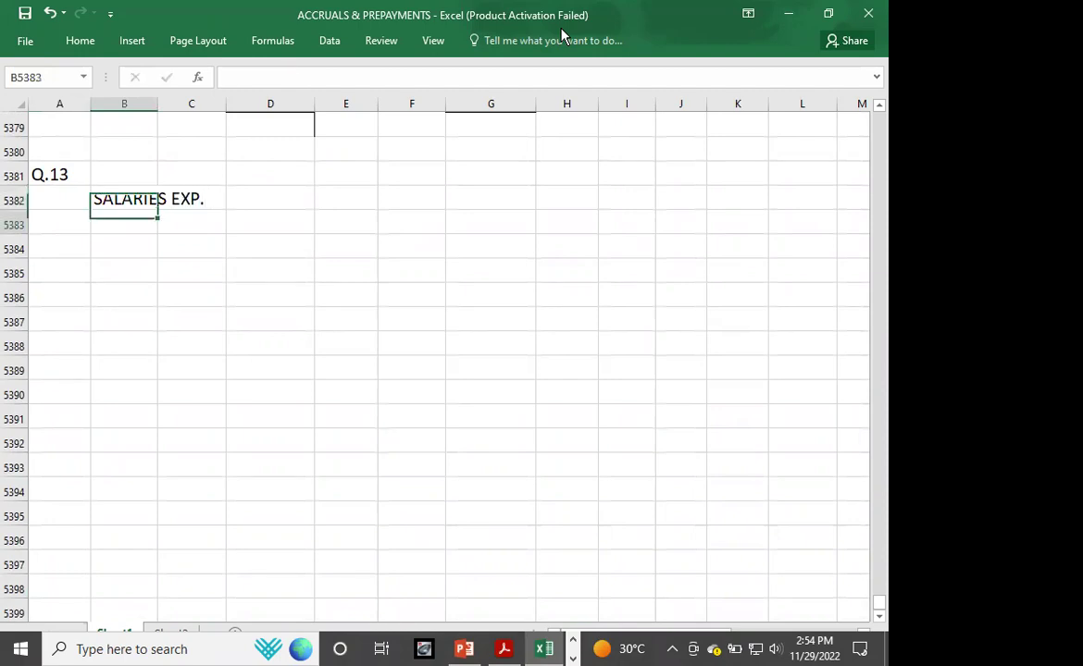
- Enter the eight employees' salary working 8*13200 in B5384, checking the PDF for the rate, and its amount 105600 in E5384
key(Down)
text(8)
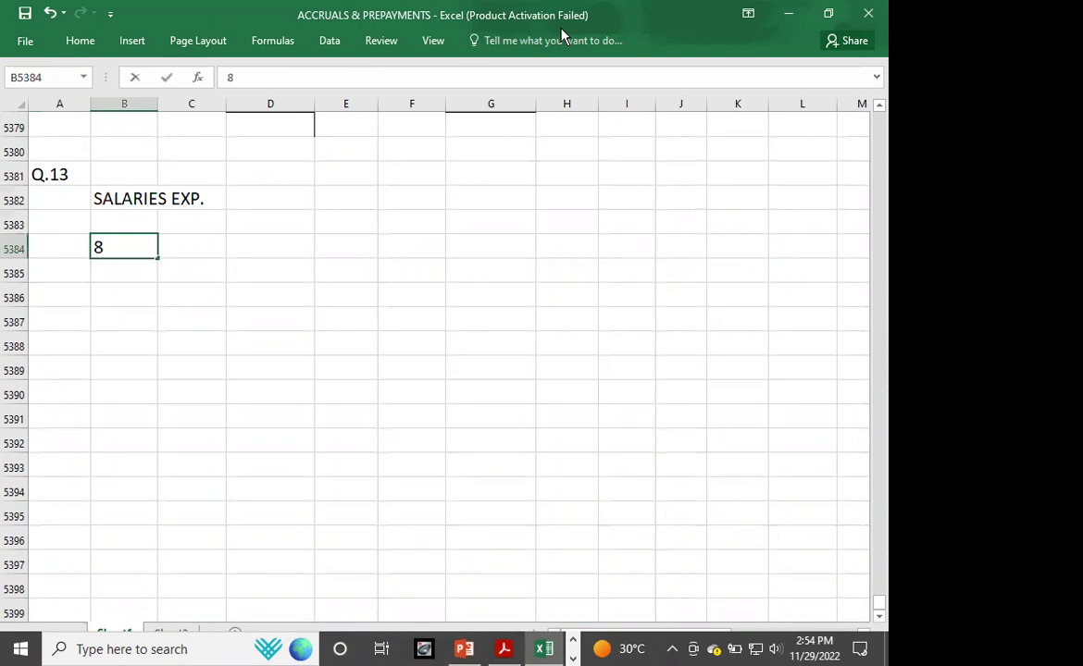
key(alt+Tab)
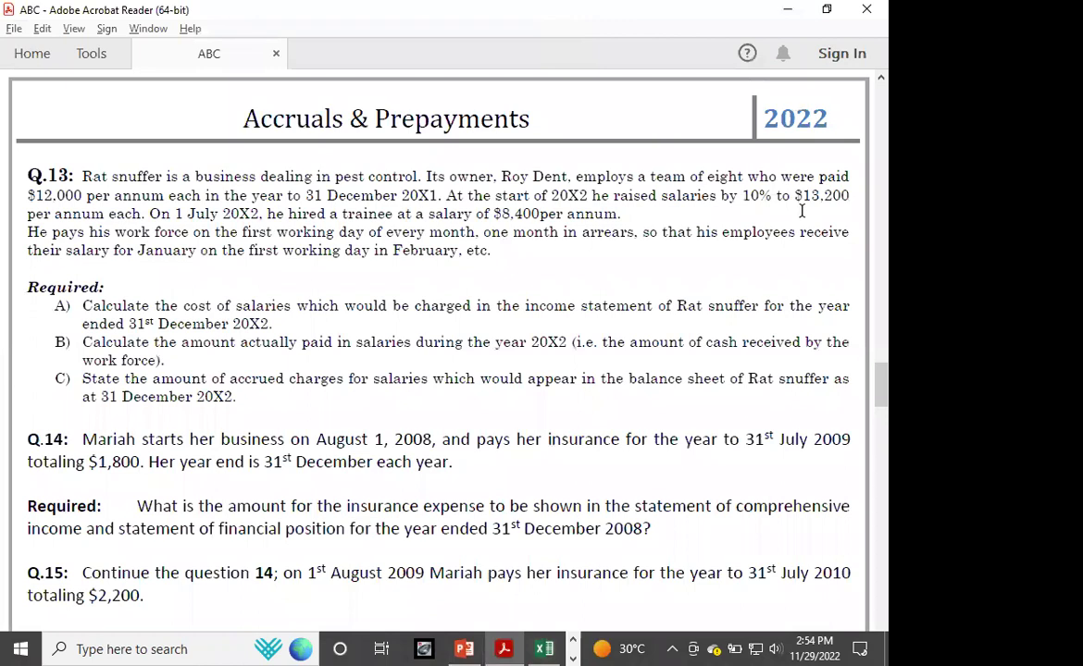
key(alt+Tab)
text(*13200)
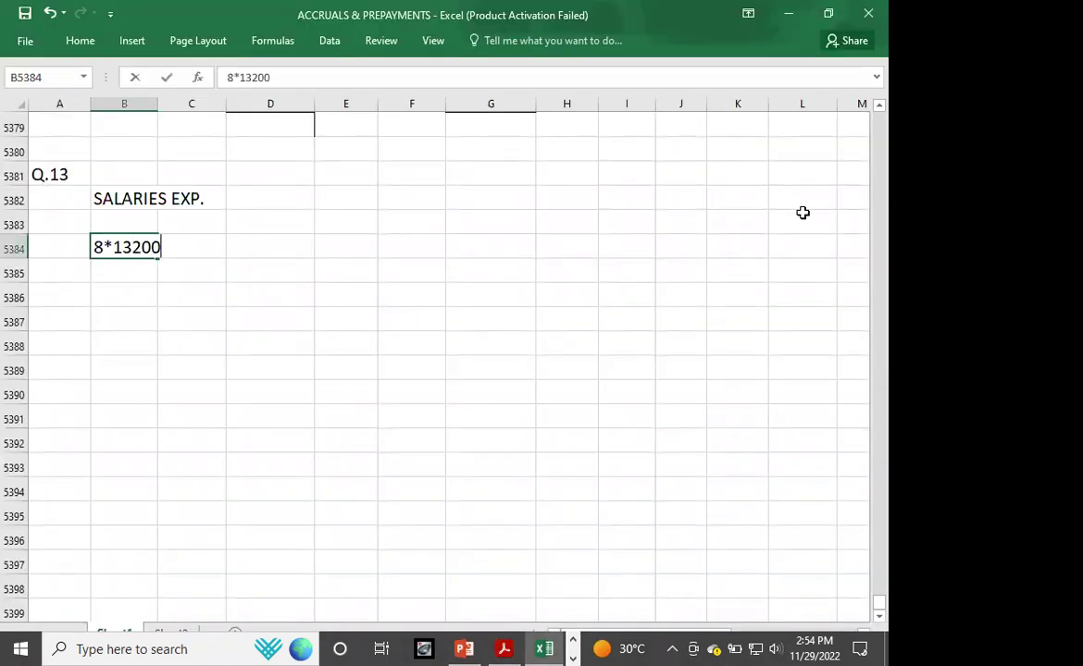
key(Tab)
key(Tab)
key(Tab)
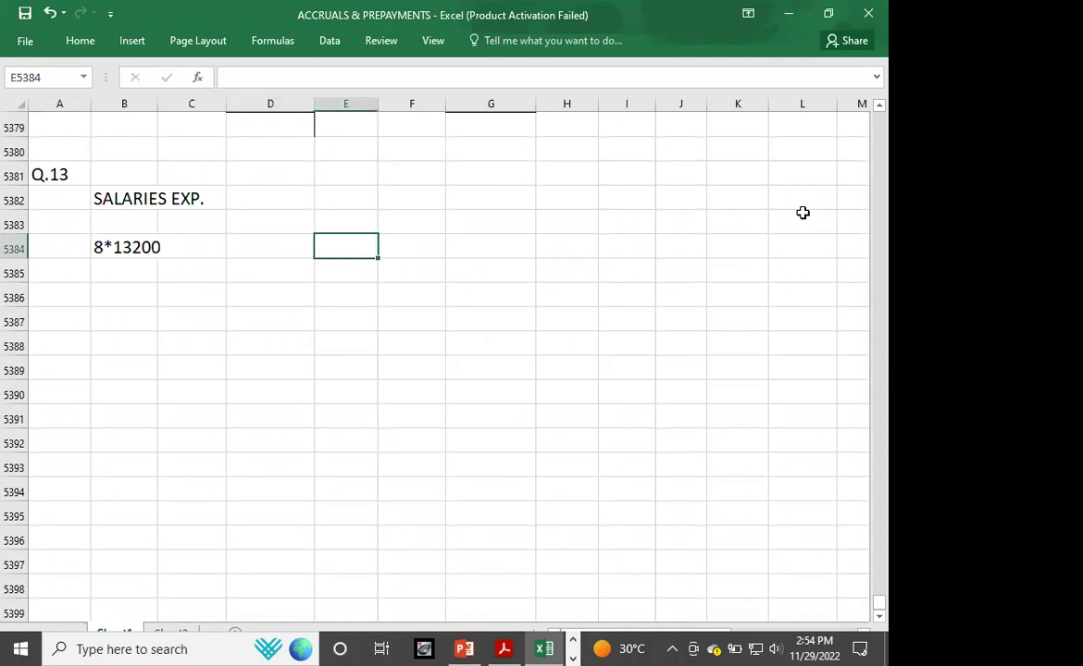
text(105600)
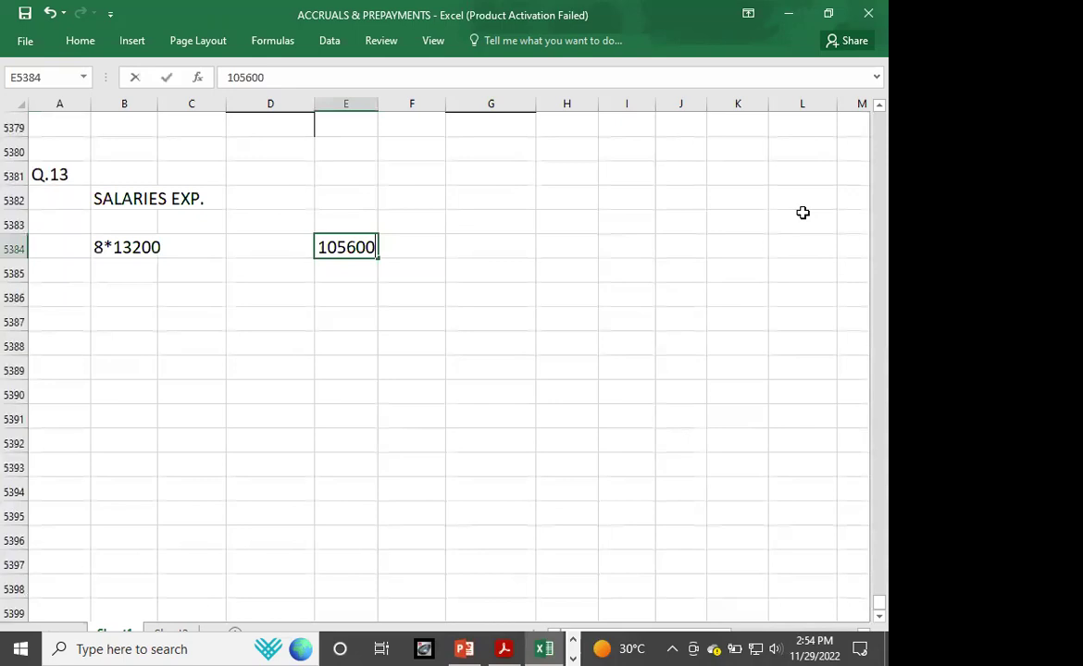
key(Return)
- Enter the trainee's half-year working 1*8400*6/12 = in B5385, consulting the PDF, and its amount 4200 in E5385
text(1*)
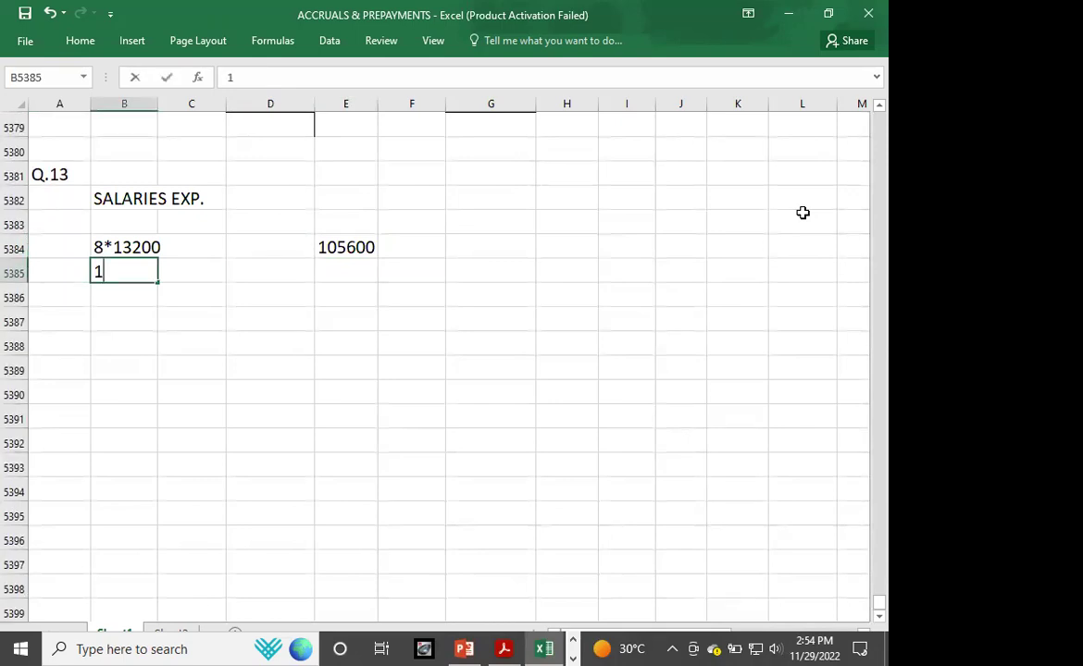
key(alt+Tab)
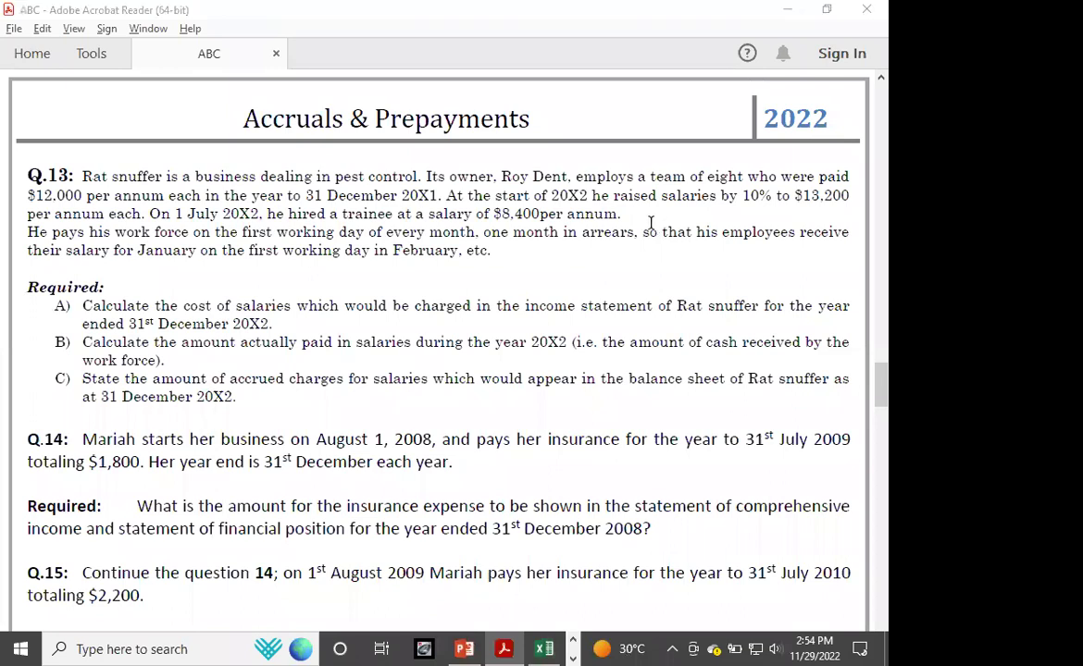
key(alt+Tab)
text(8400)
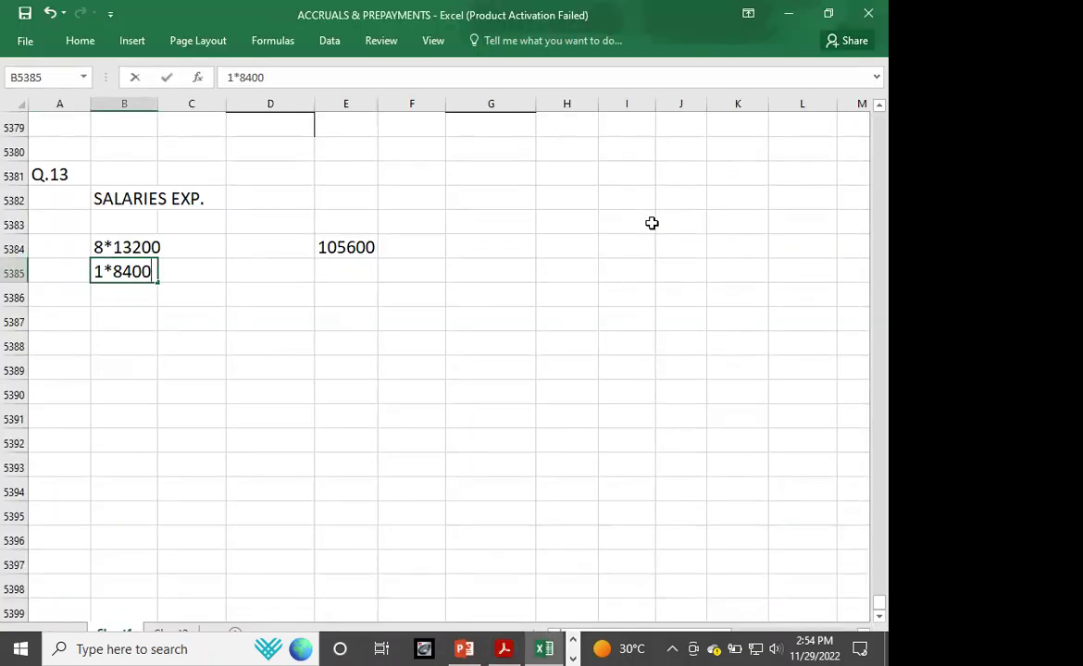
key(alt+Tab)
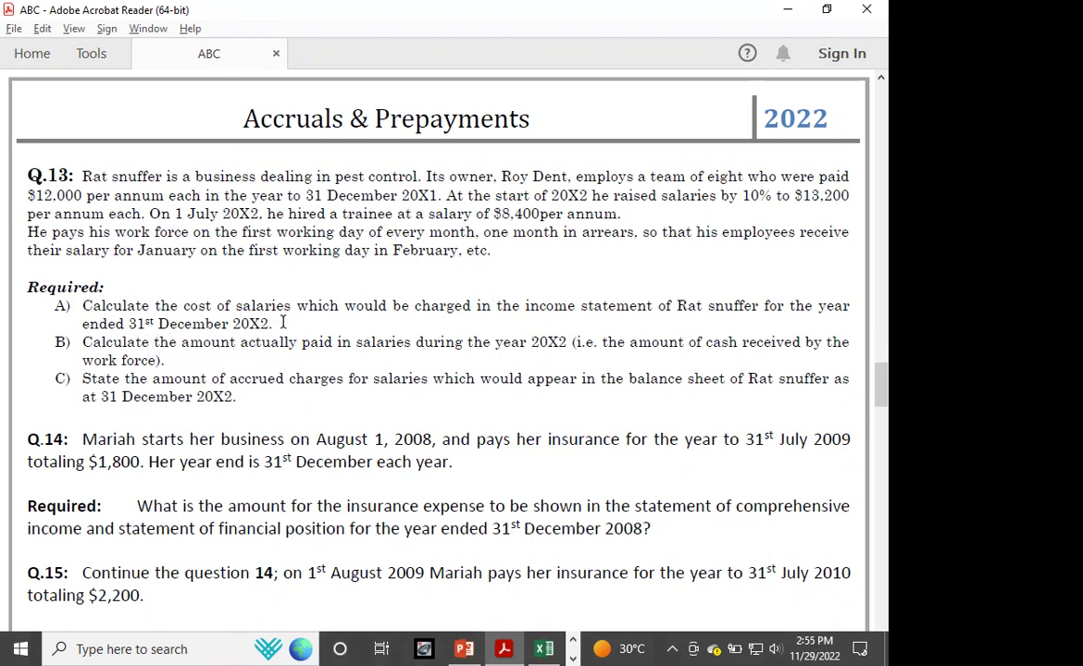
key(alt+Tab)
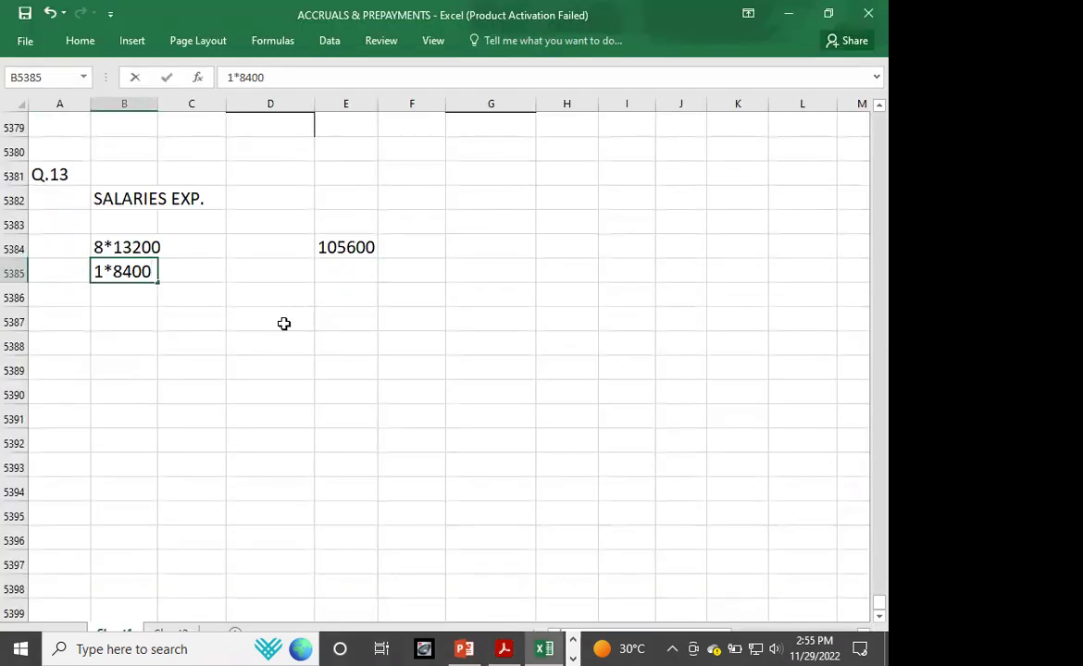
text(*6/12)
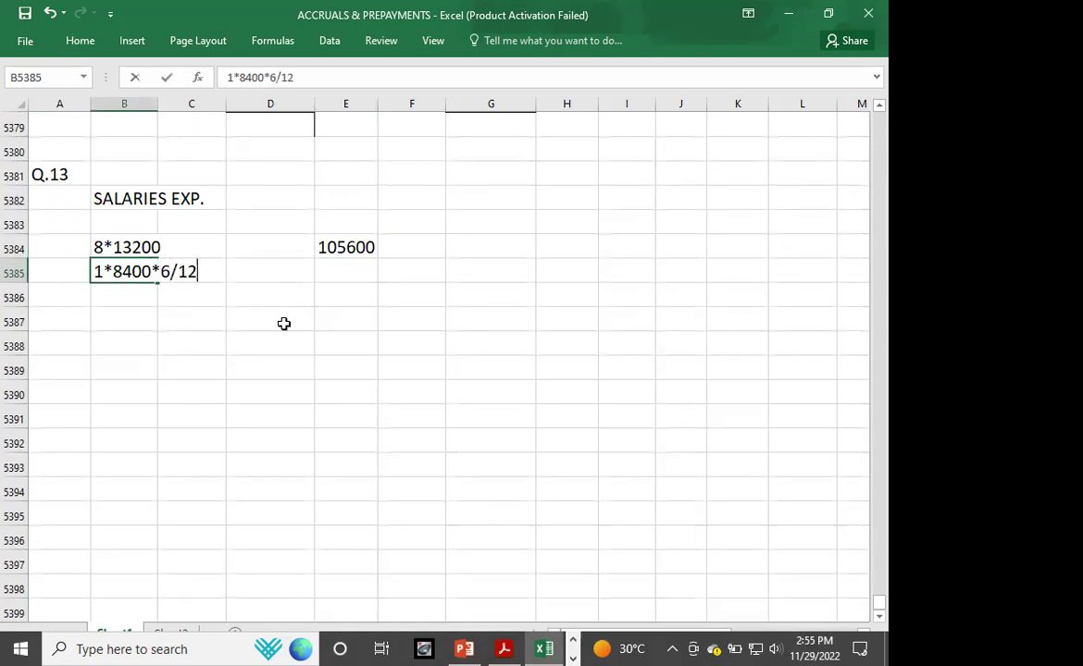
text( =)
key(Right)
key(Right)
key(Right)
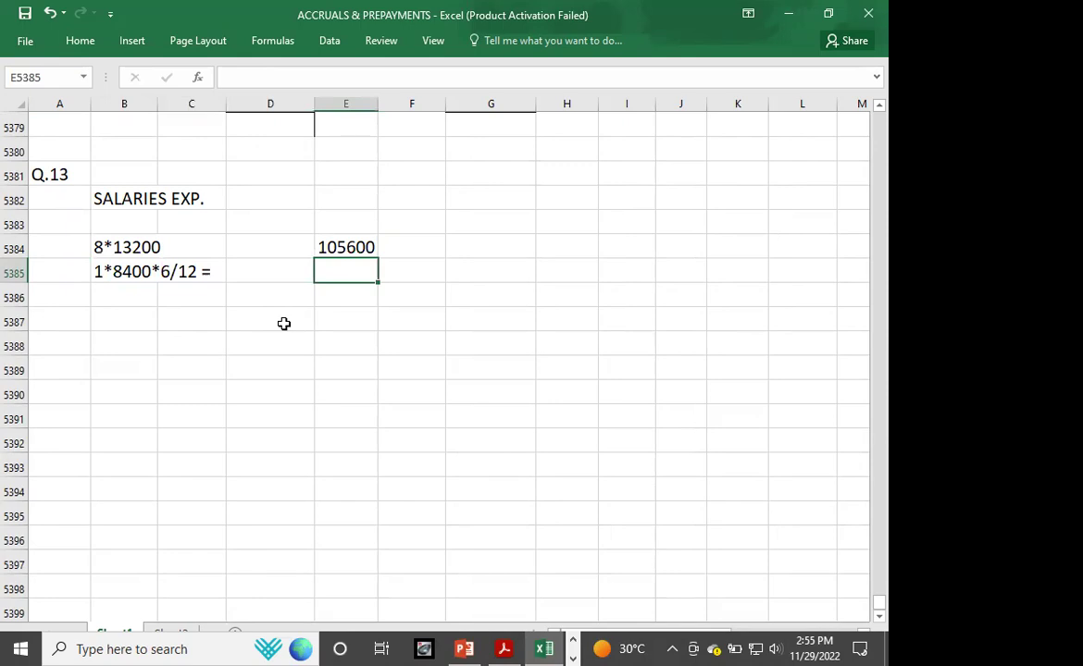
text(4200)
key(Return)
- Add an equals sign to the end of the 8*13200 working in B5384
key(Right)
key(Right)
key(Right)
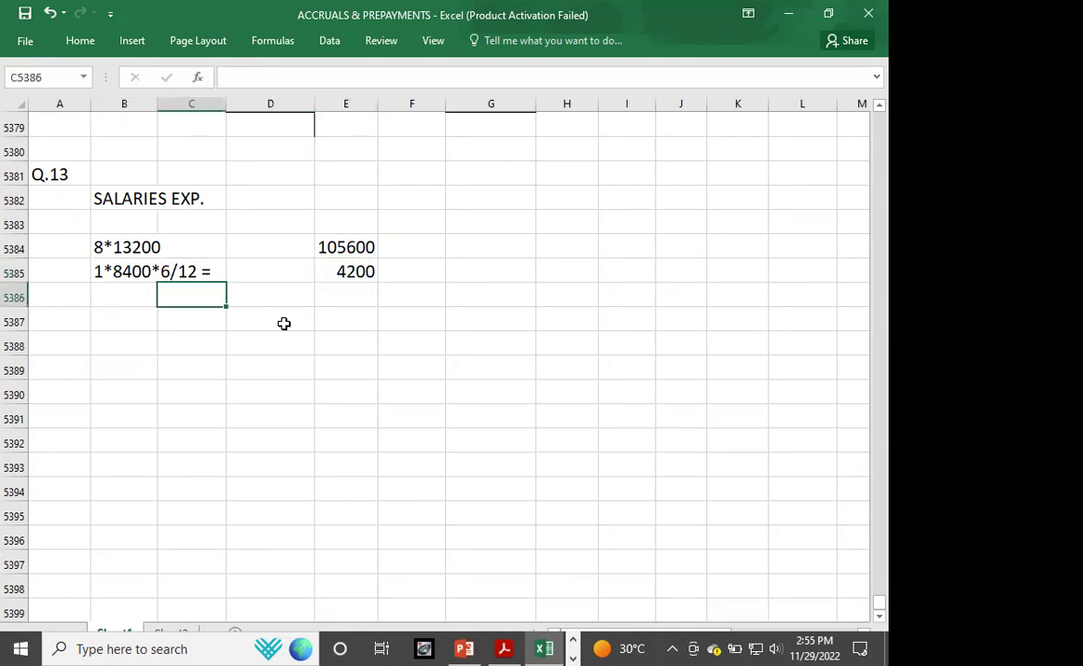
double_click(121, 246)
click(174, 245)
text(=)
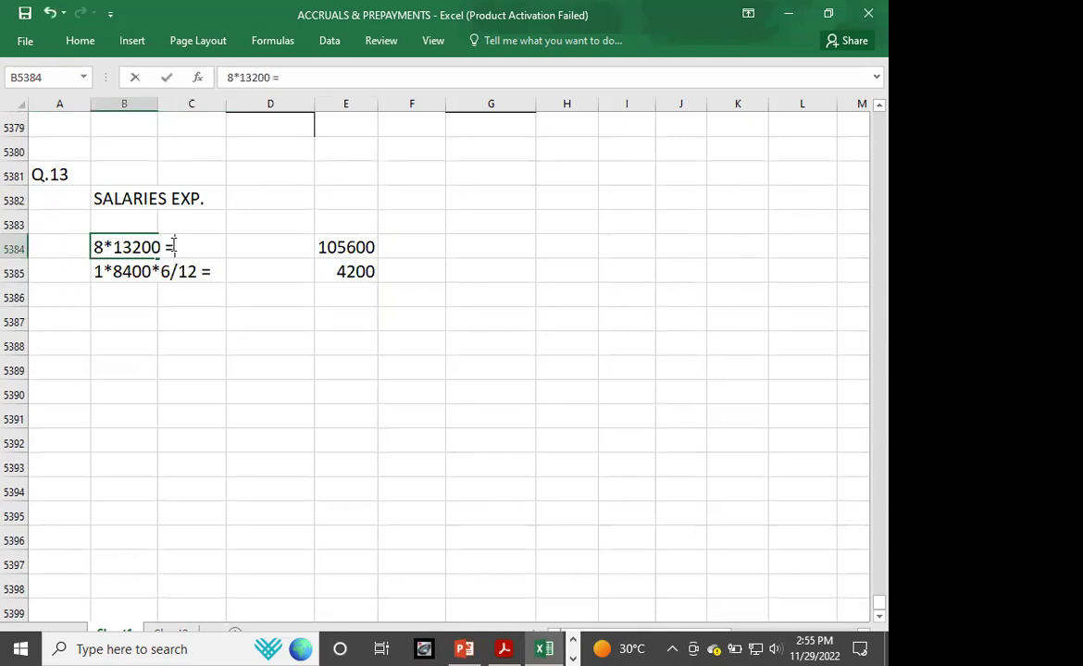
- Enter the total salaries expense of 109800 in E5386
click(361, 295)
text(109)
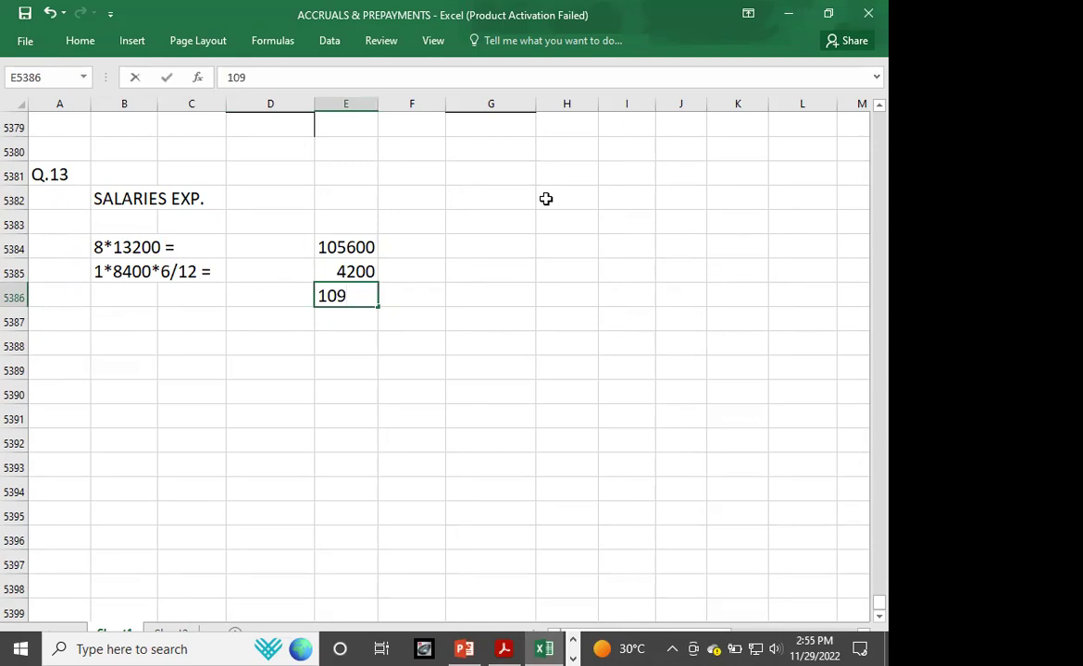
text(800)
key(Return)
key(Up)
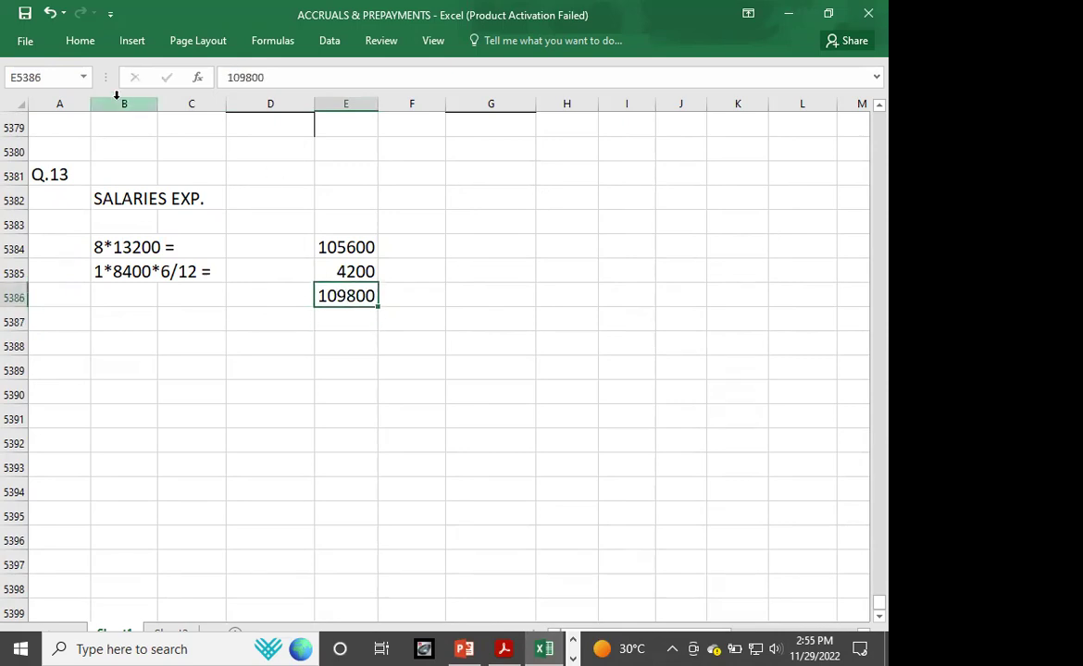
- Apply a top and double bottom border to the salaries expense total in E5386
click(82, 45)
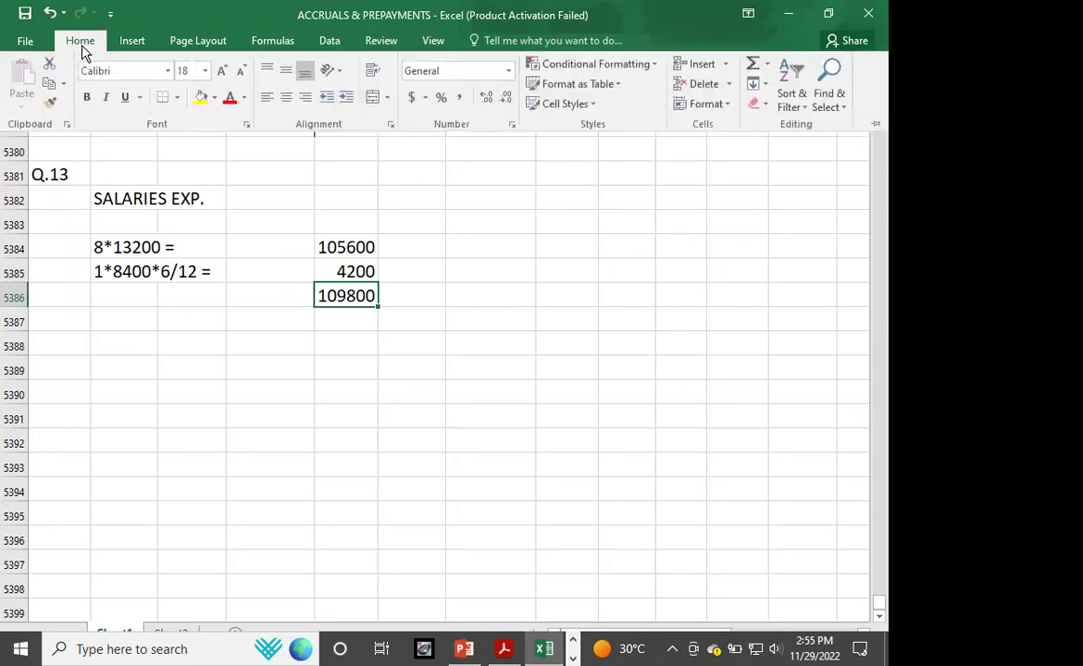
click(177, 97)
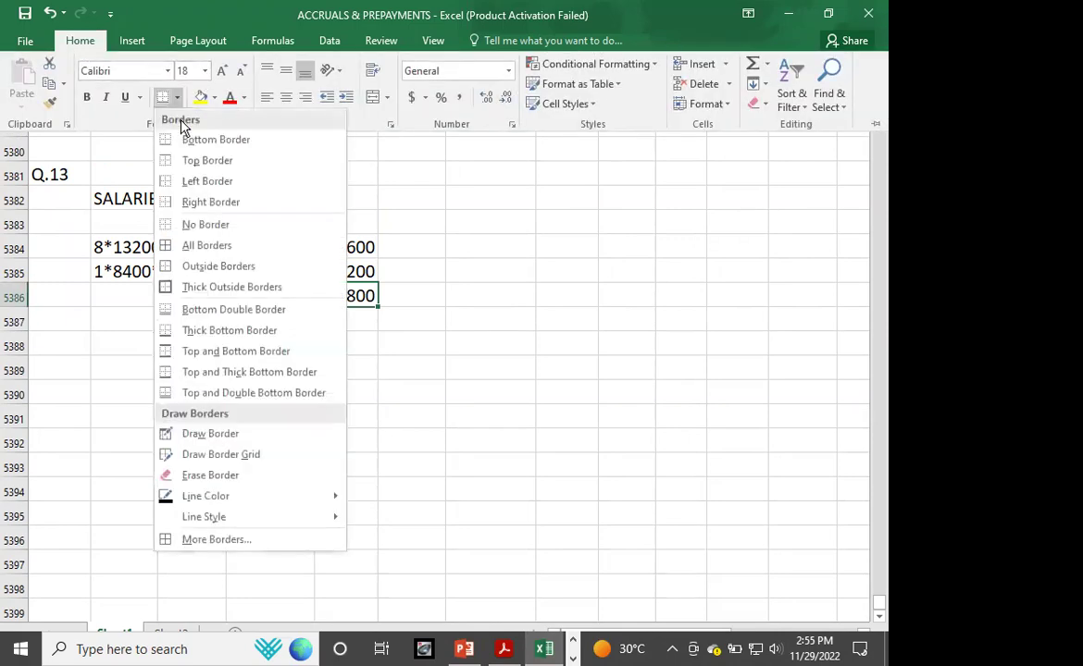
click(176, 392)
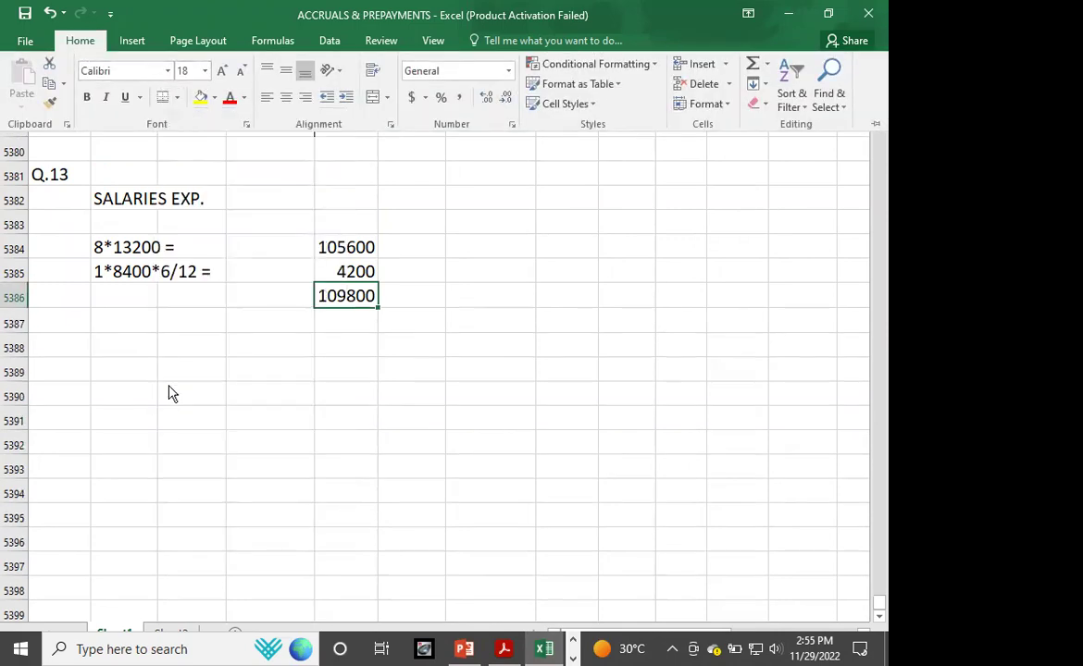
click(167, 384)
click(118, 344)
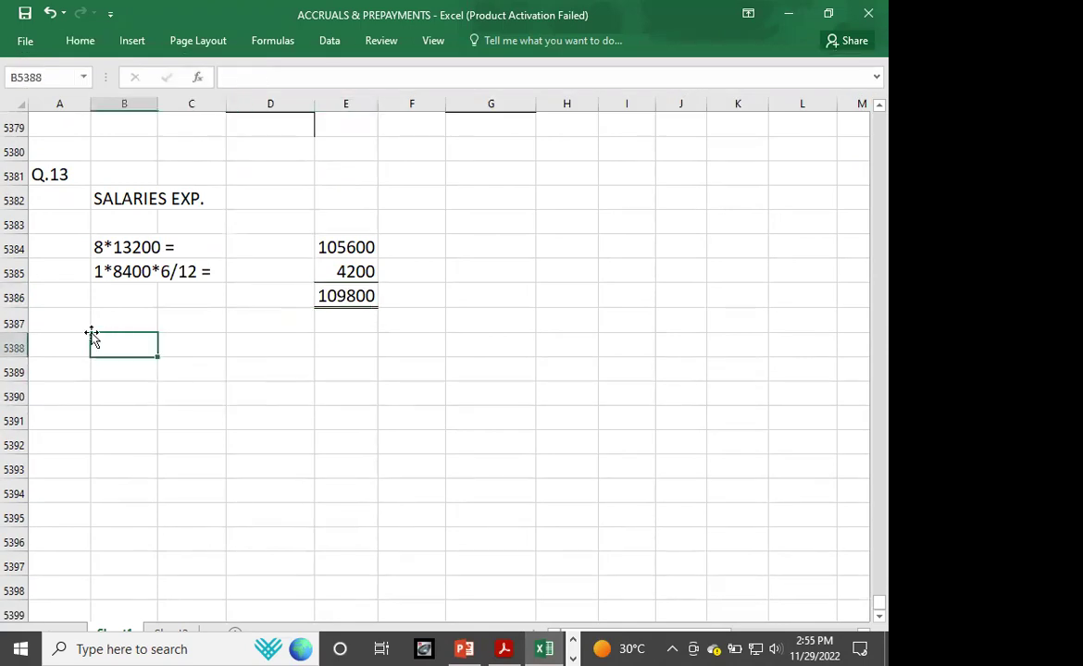
- Label the salaries expense part as A in A5382 and the next part as B in A5388
click(57, 191)
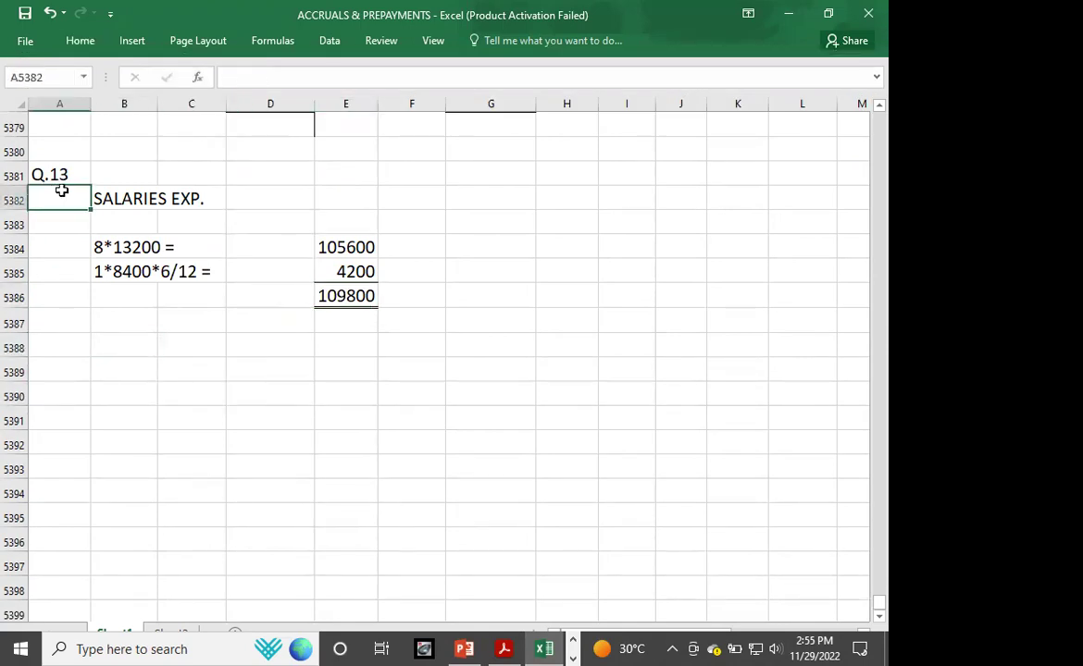
text(A)
key(Return)
key(Return)
key(Return)
key(Return)
key(Return)
key(Return)
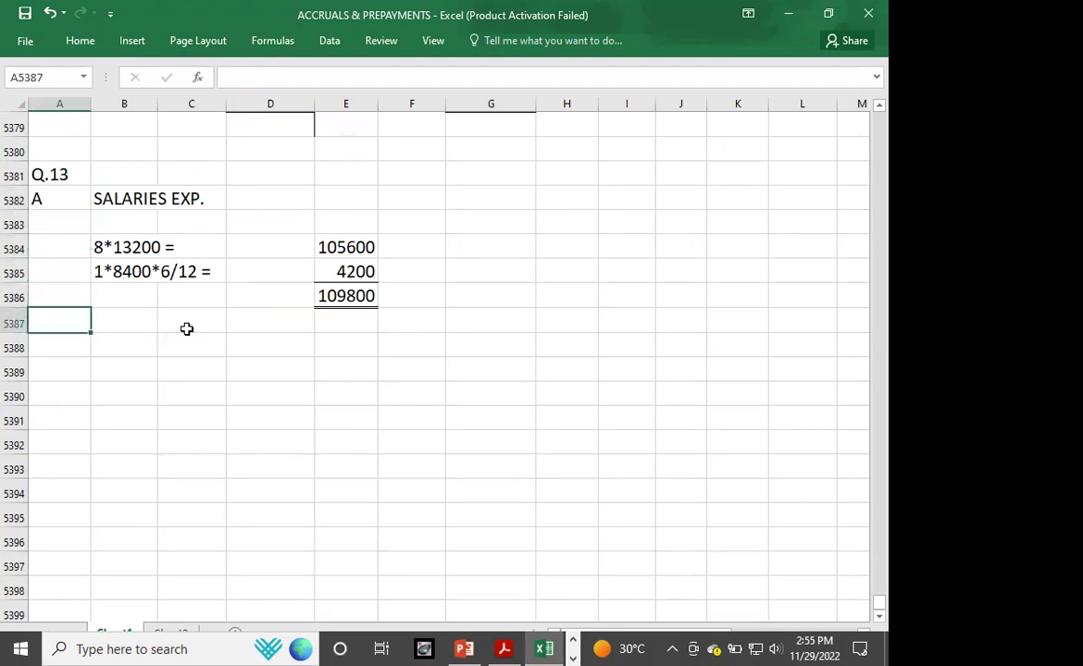
text(B)
key(Tab)
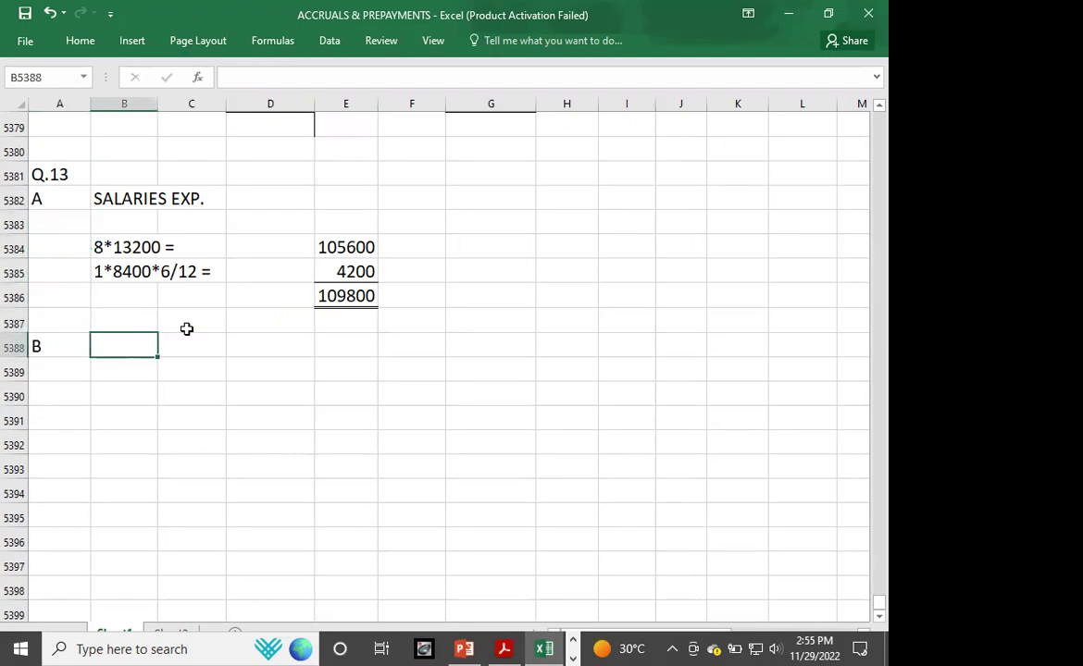
- Check requirement B in the PDF and enter the heading SALARIES PAID in B5388
key(alt+Tab)
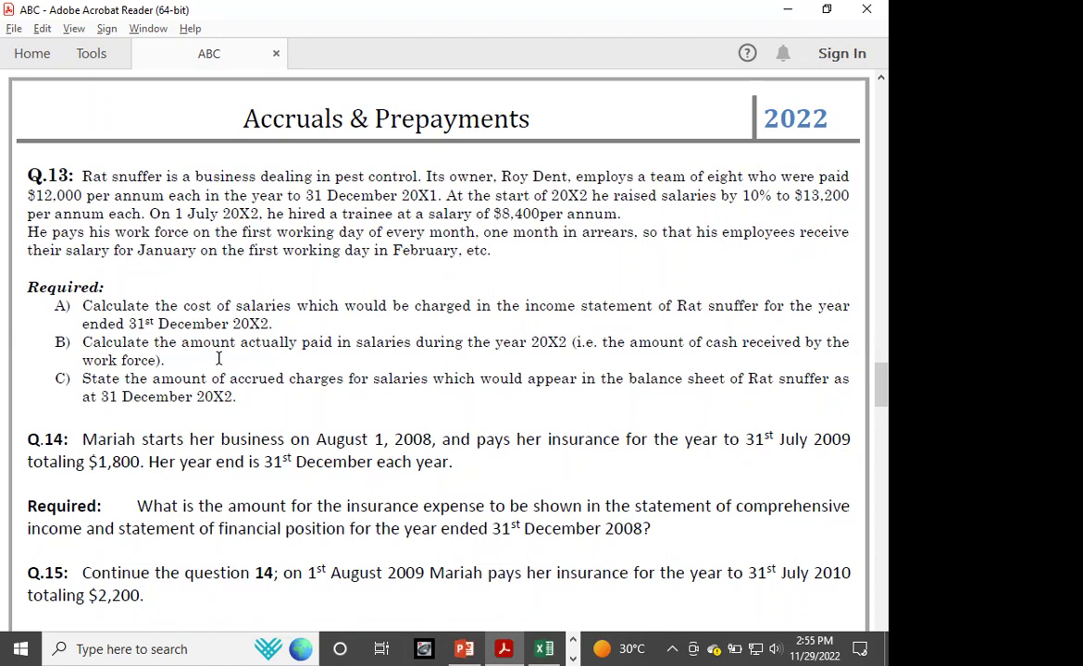
key(alt+Tab)
text(SALARIES)
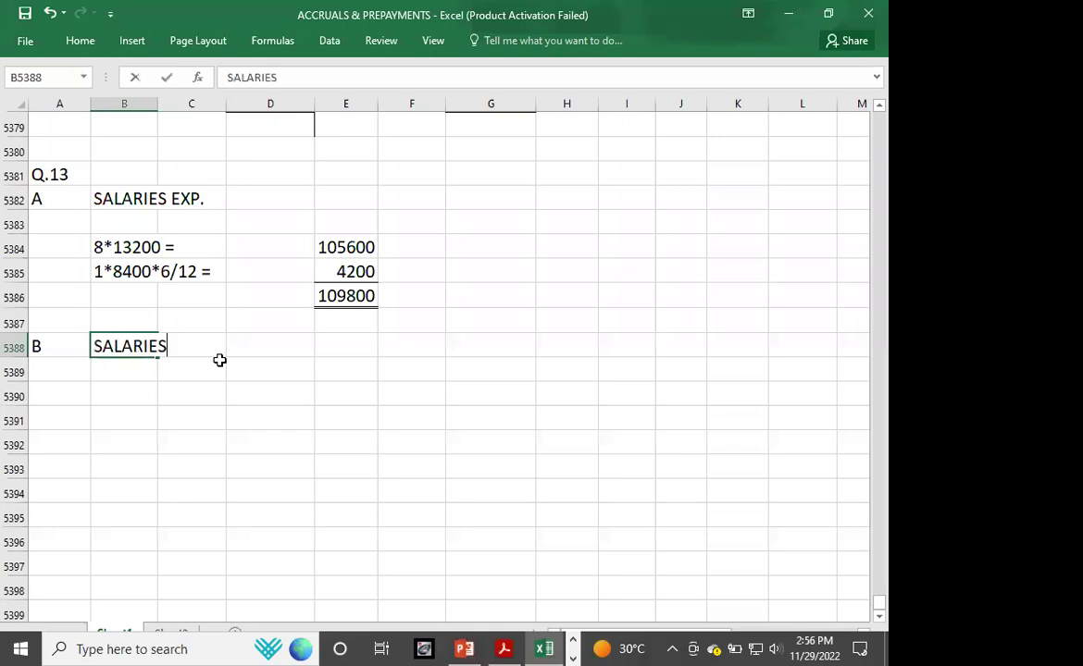
text( PAID)
key(Return)
key(Return)
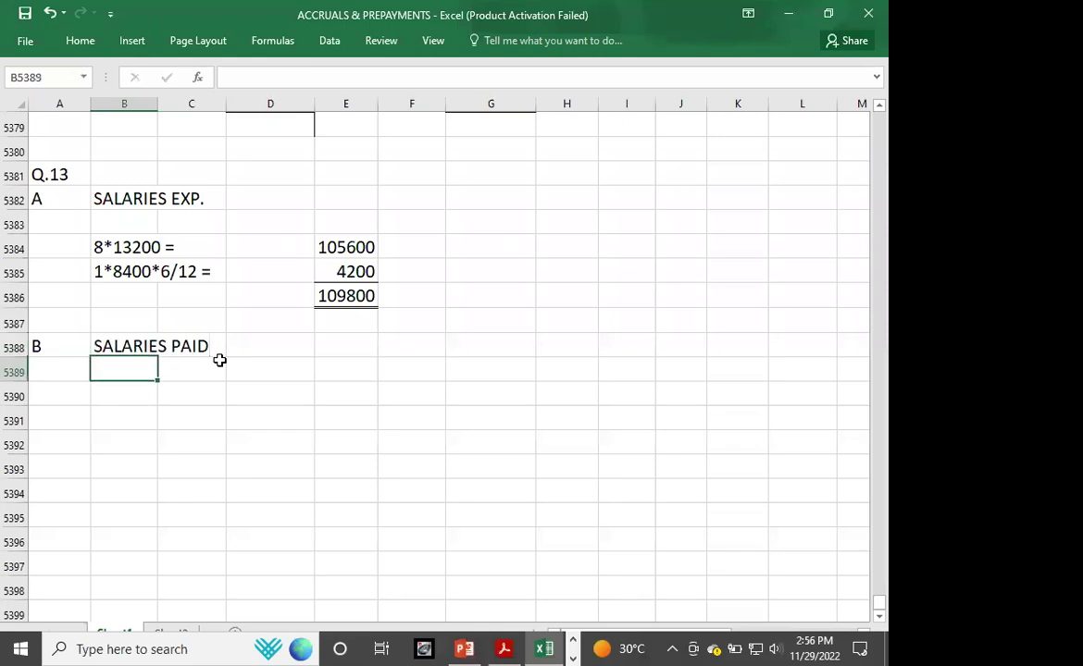
- Enter the salaries paid working for the eight employees, 8*13200*11/12 =, in B5390
text(8*)
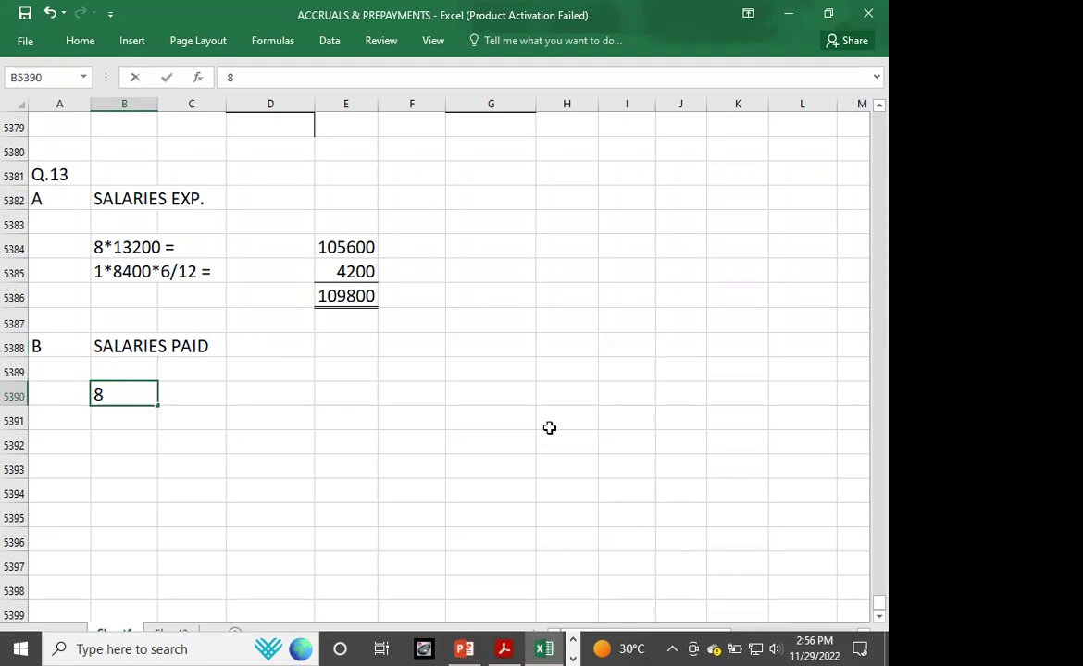
text(3200)
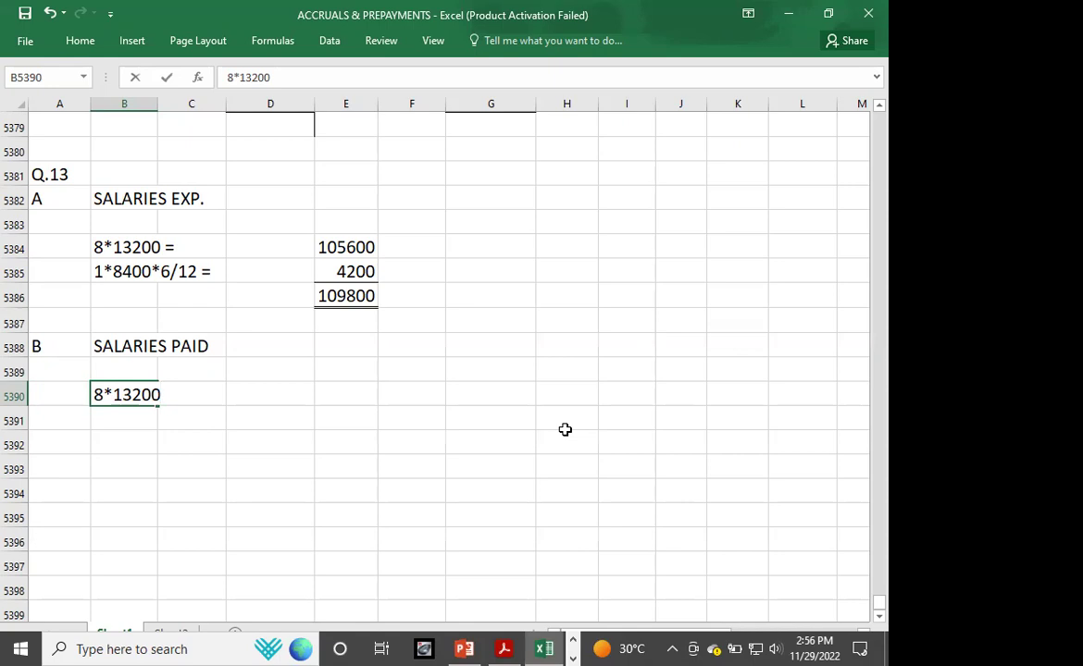
text(*11/12 =)
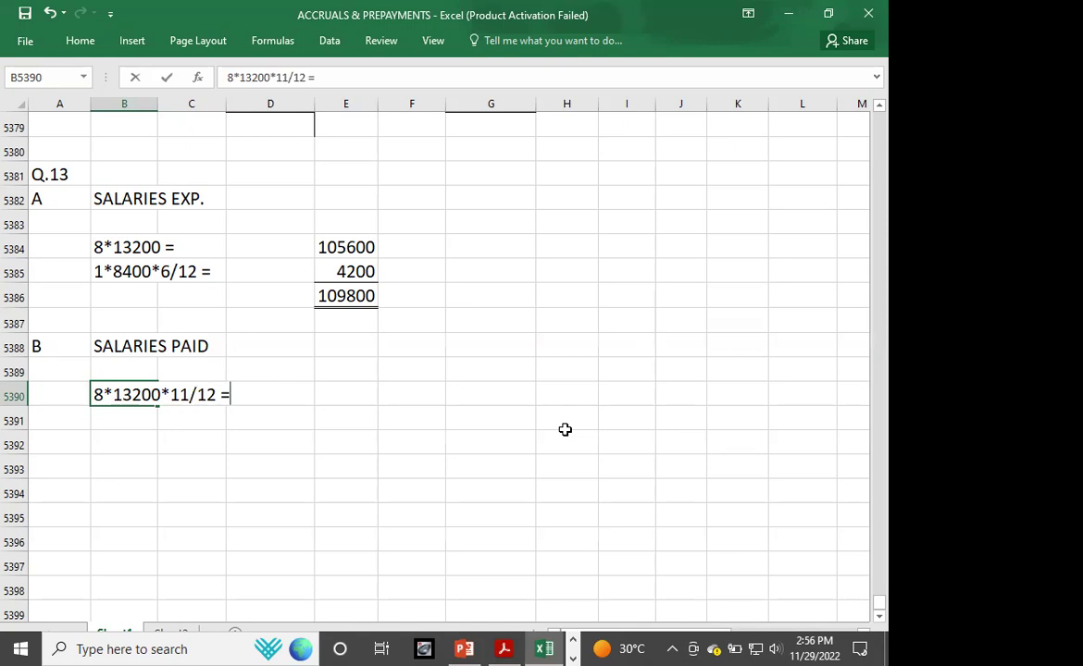
key(Tab)
key(Tab)
key(Tab)
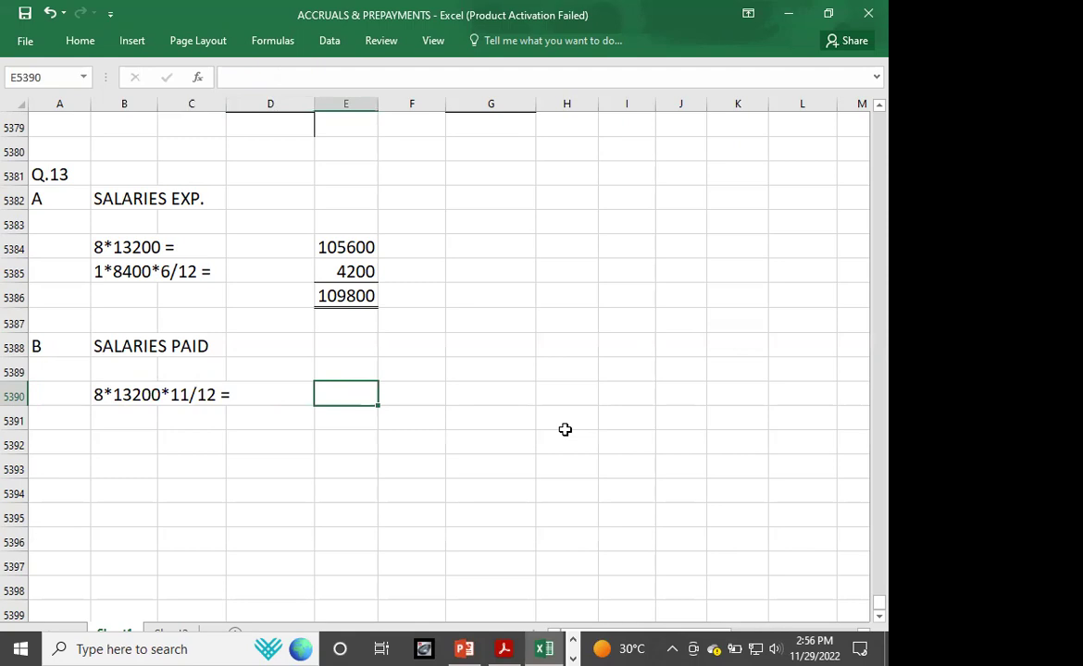
- Check Q.13's salary details in the PDF and enter 96800 in E5390 for the eight employees' pay
key(alt+Tab)
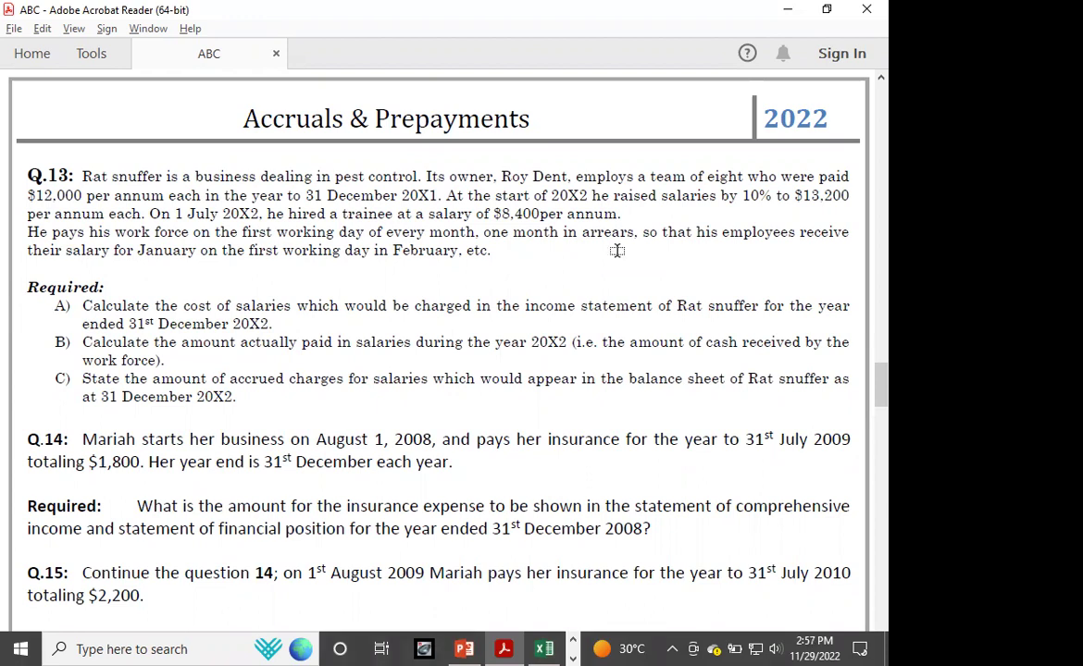
key(alt+Tab)
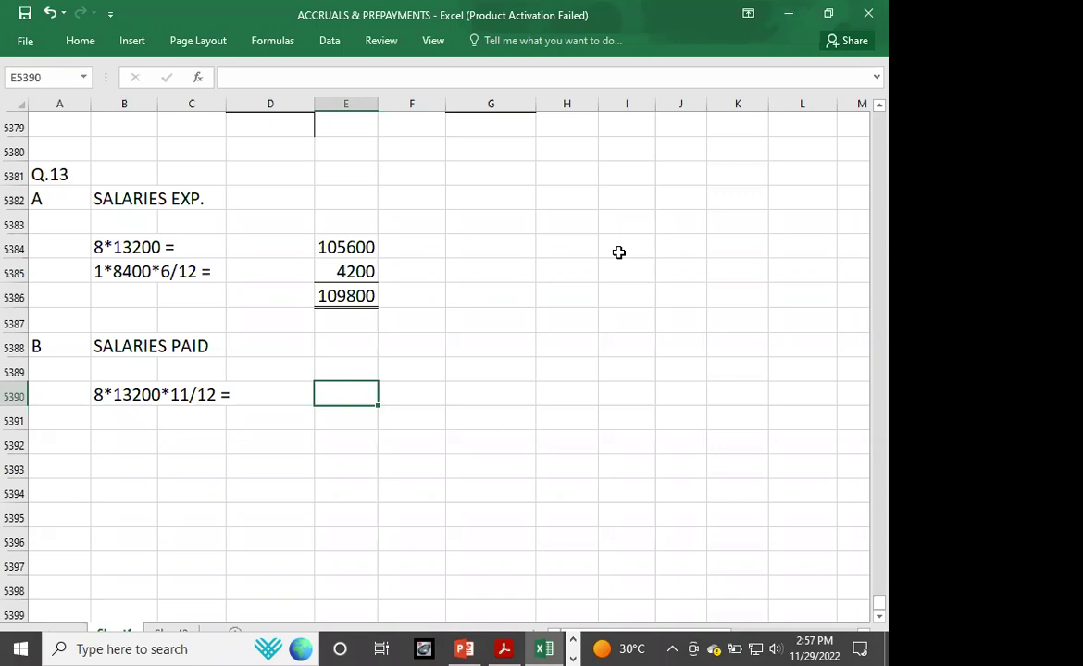
text(96800)
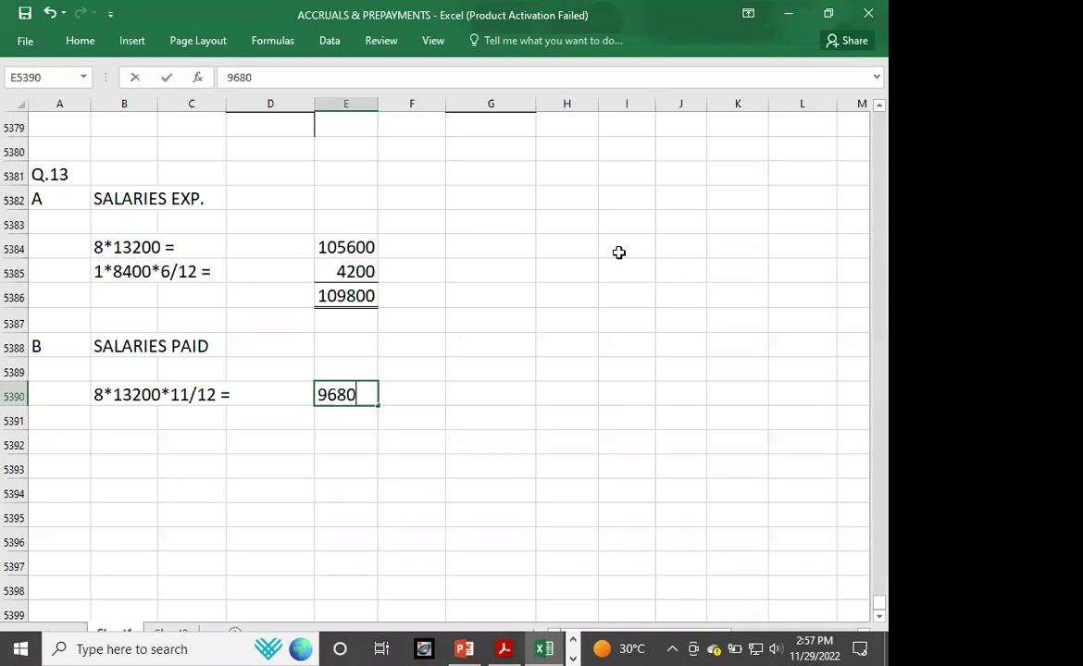
key(Return)
- Enter the trainee's salaries paid working 1*8400*5/12 = in B5391 with its amount 3500 in E5391
text(1*)
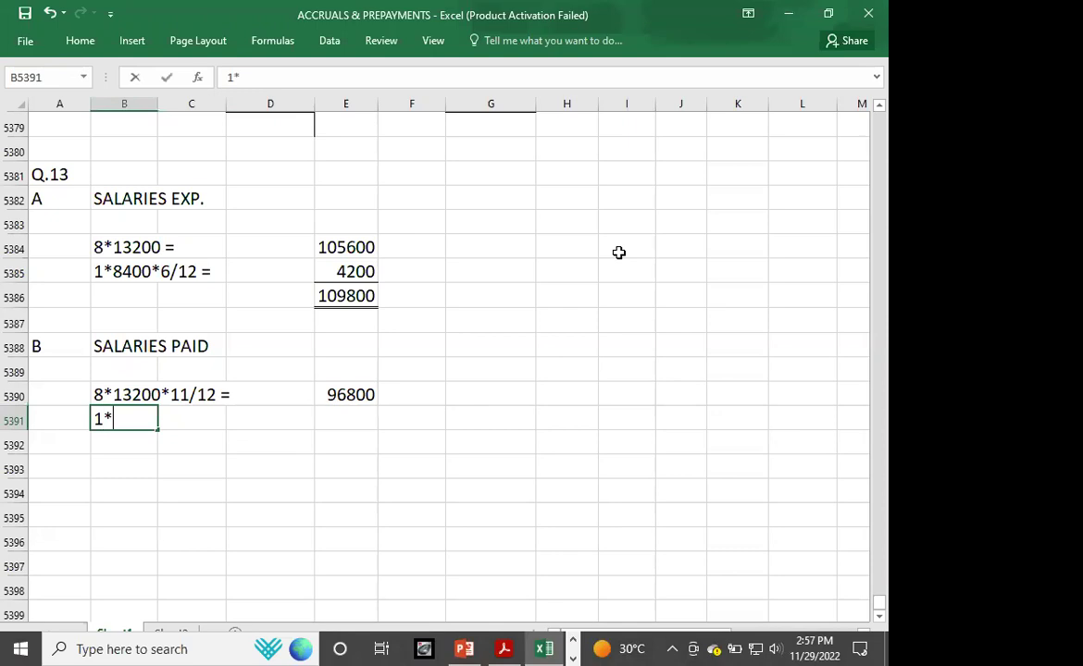
text(8400*)
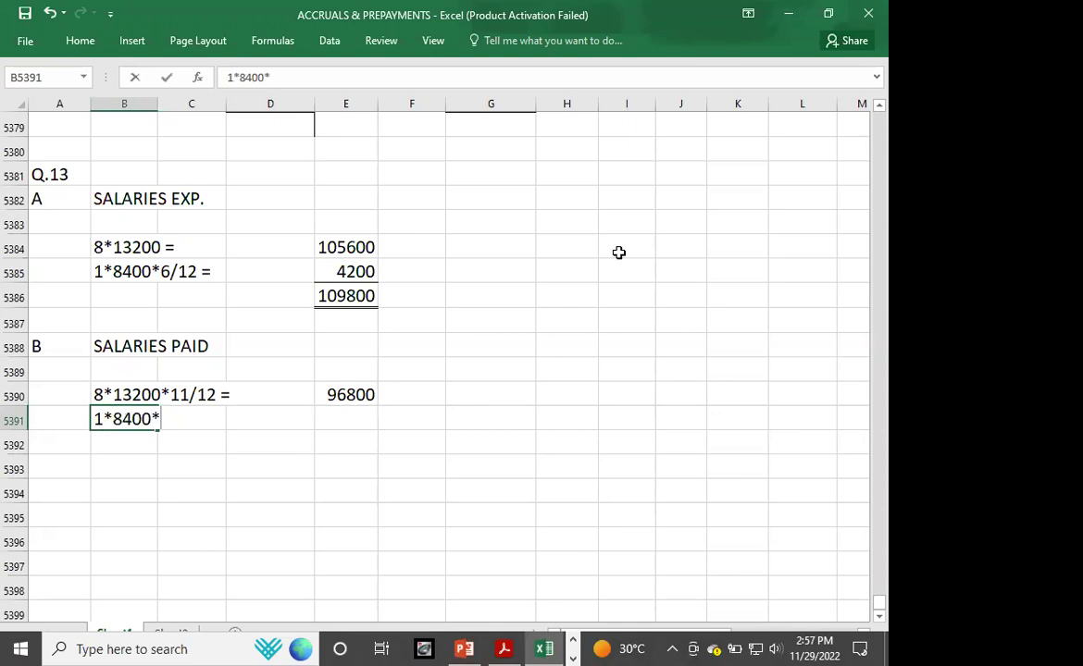
text(5/12 =)
key(Right)
key(Right)
key(Right)
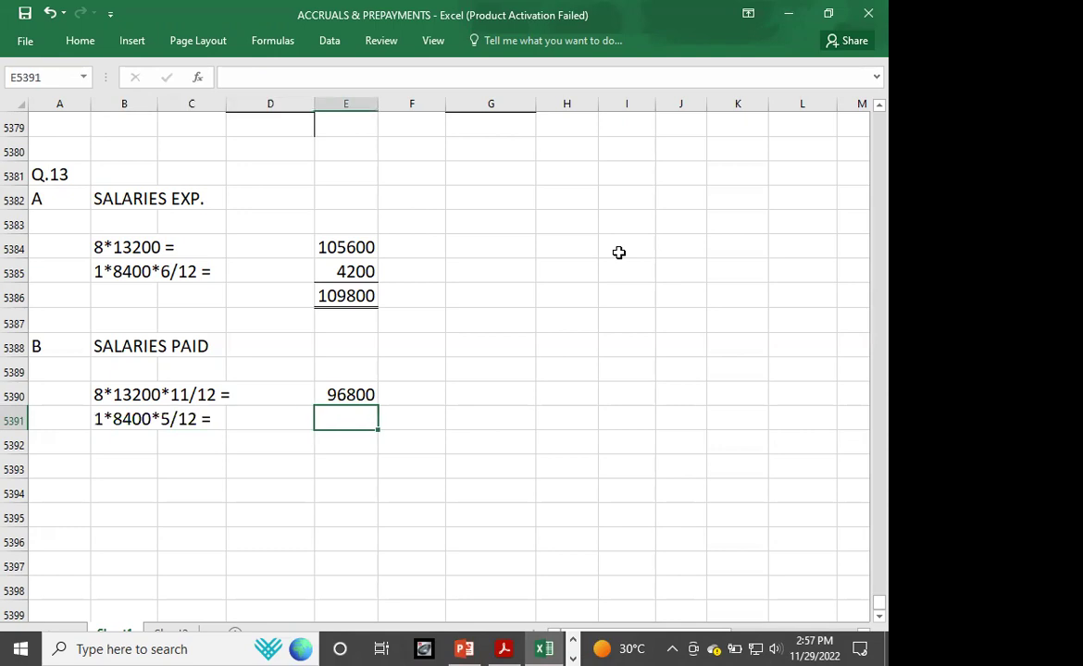
text(3500)
key(Return)
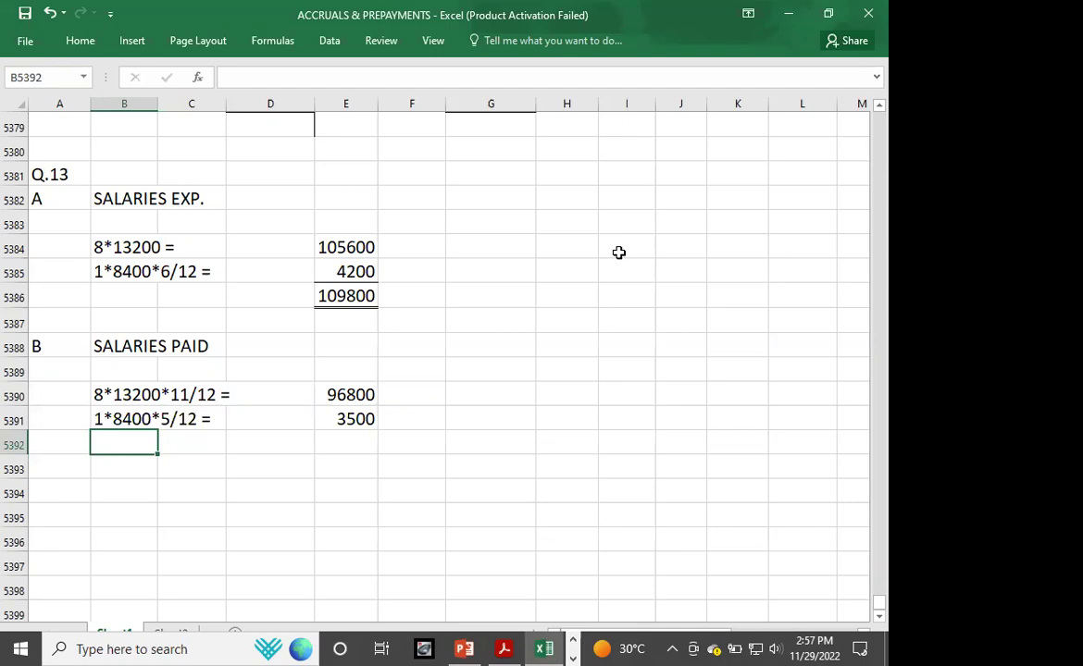
- Recheck Q.13 in the PDF and enter the prior-year month's working 8*12000*1/12 = in B5392 with 8000 in E5392
key(alt)
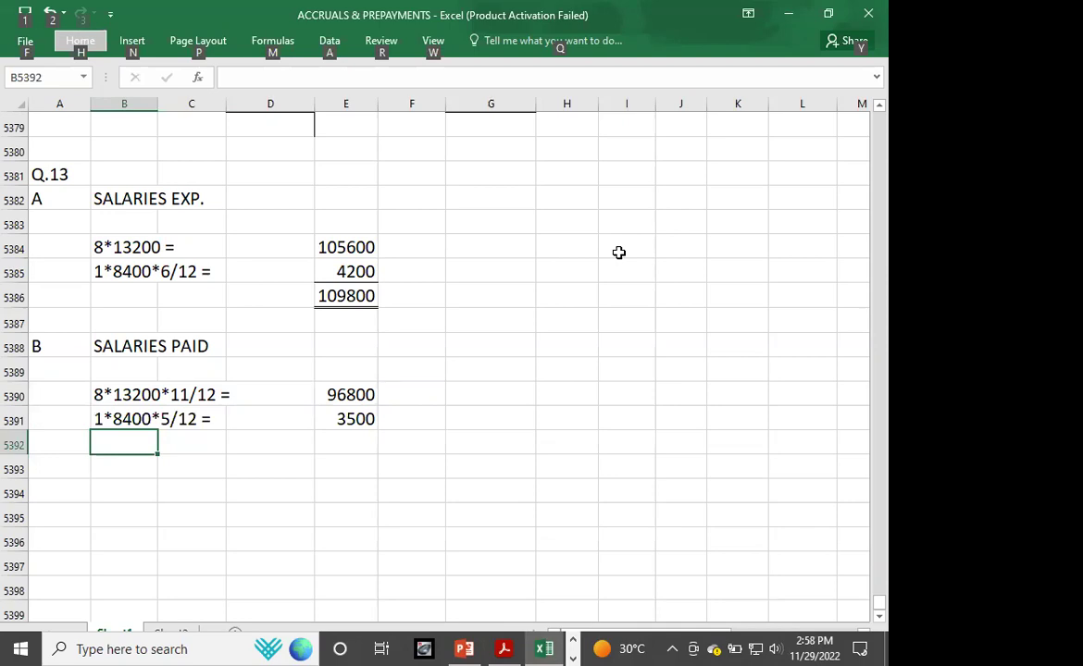
key(alt+Tab)
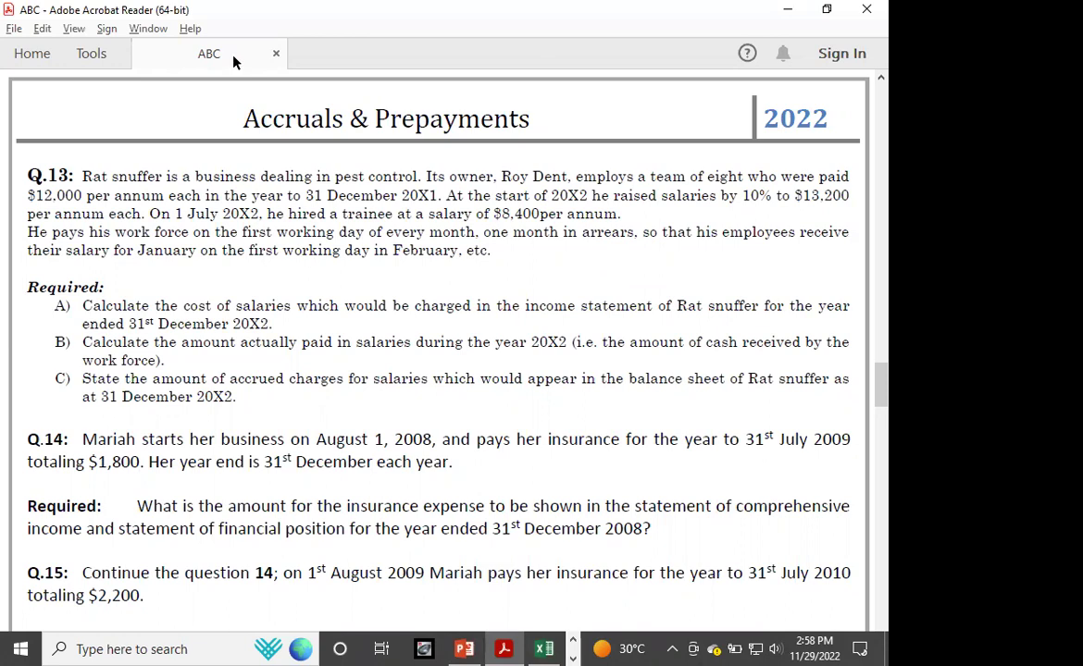
key(alt+Tab)
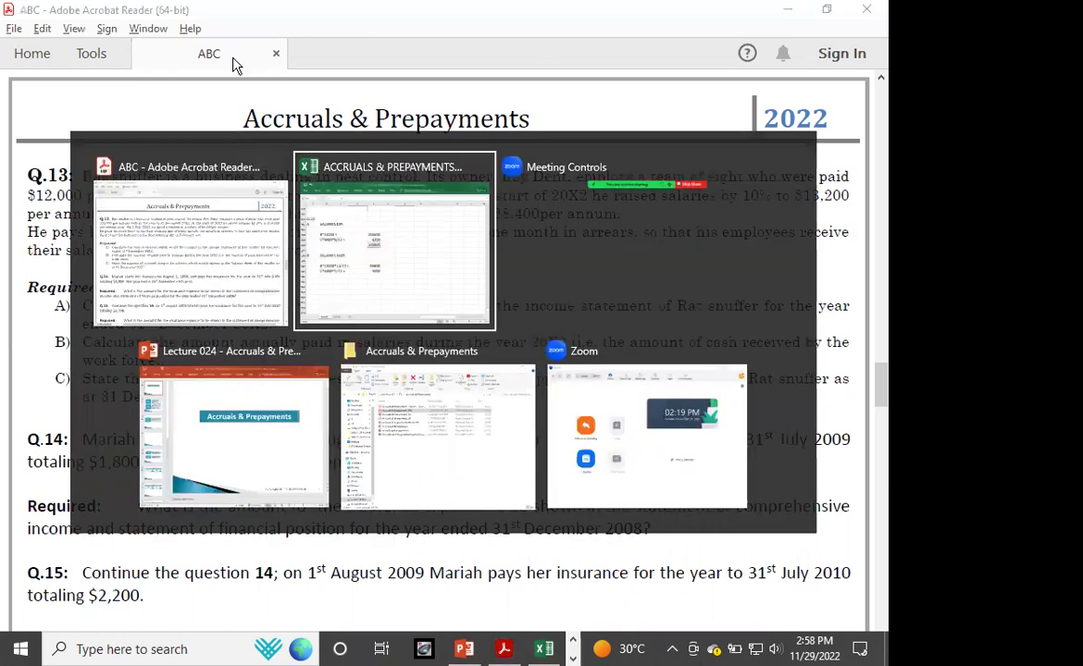
click(108, 393)
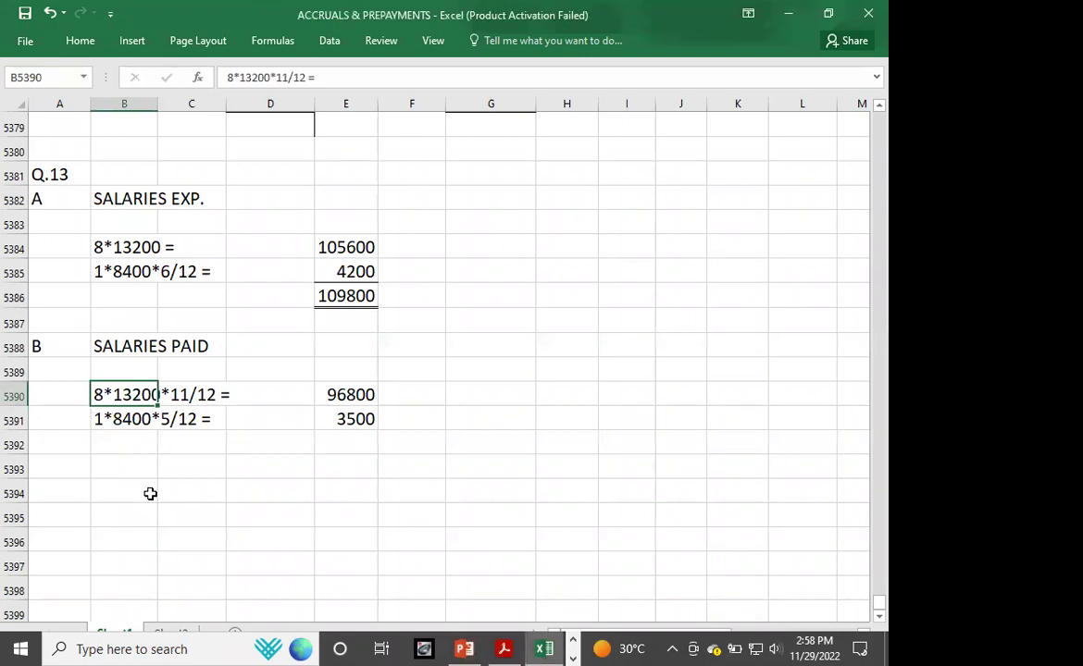
click(125, 446)
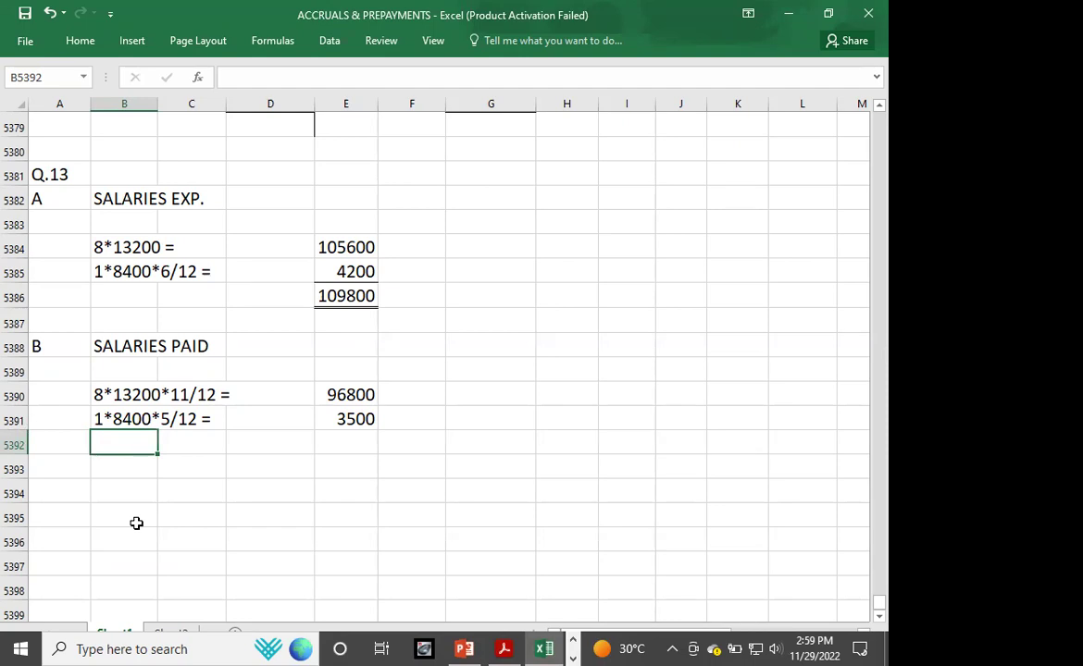
text(8*12)
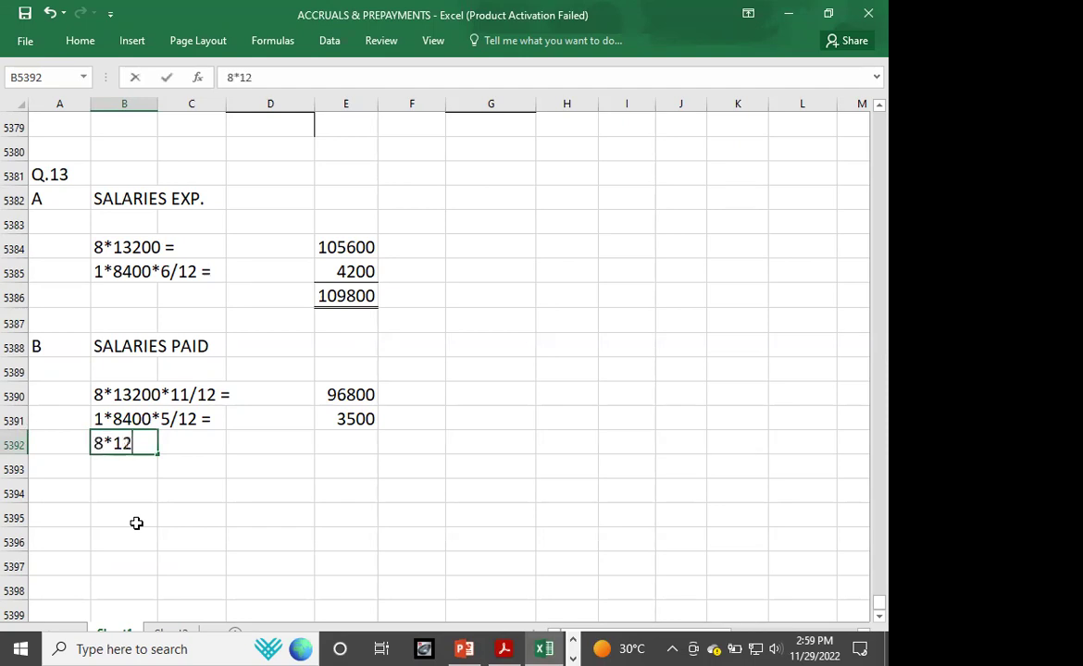
text(000*1/12 =)
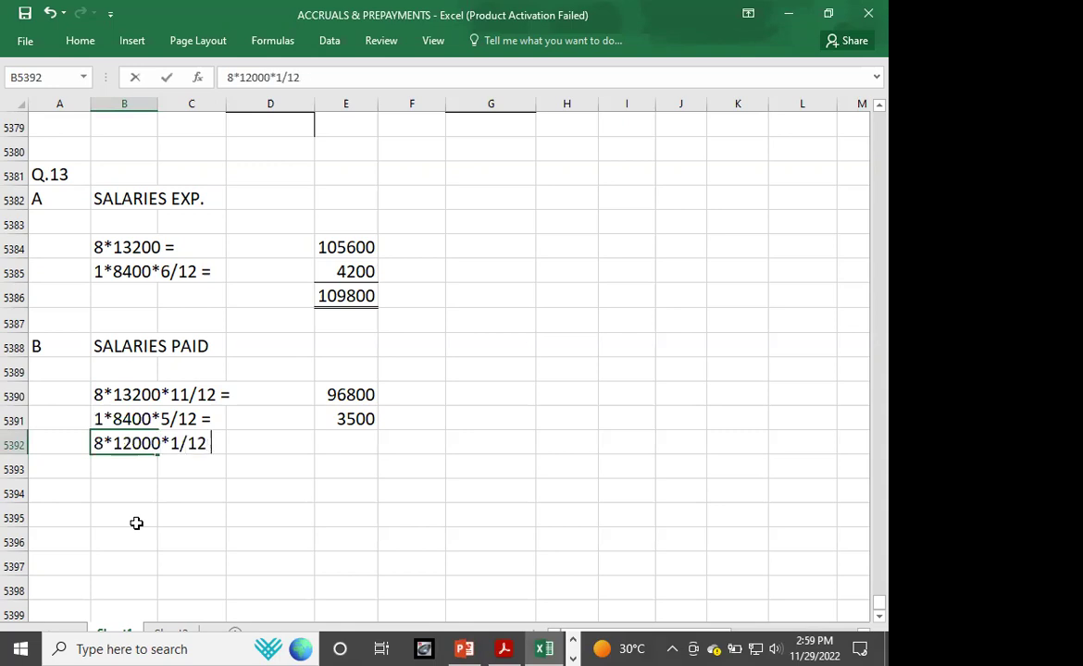
key(Tab)
key(Tab)
key(Tab)
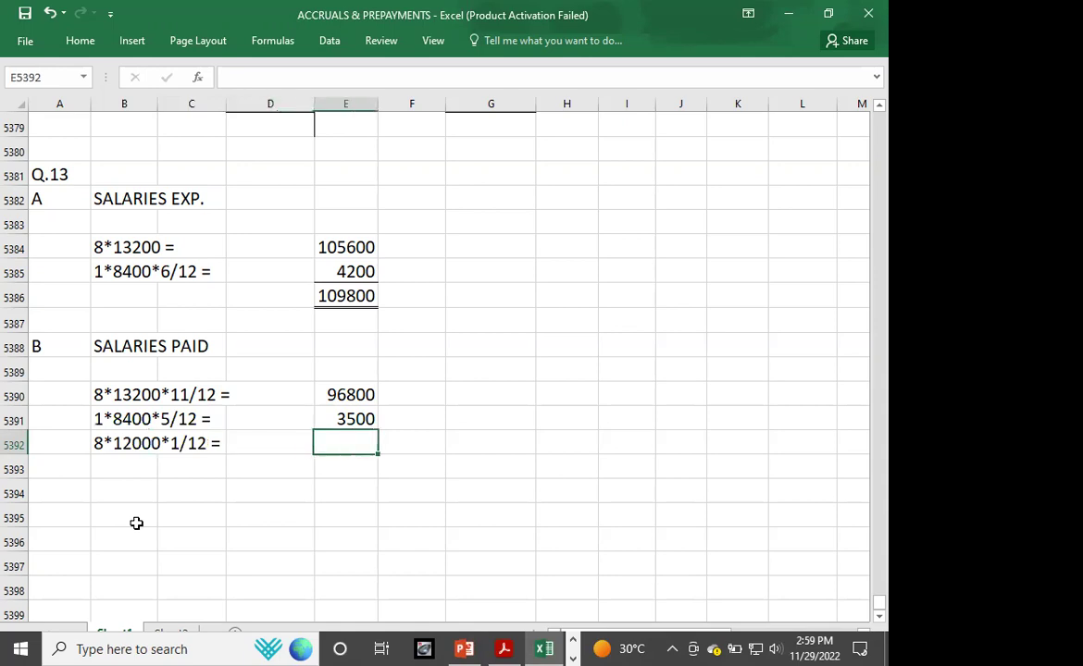
text(000)
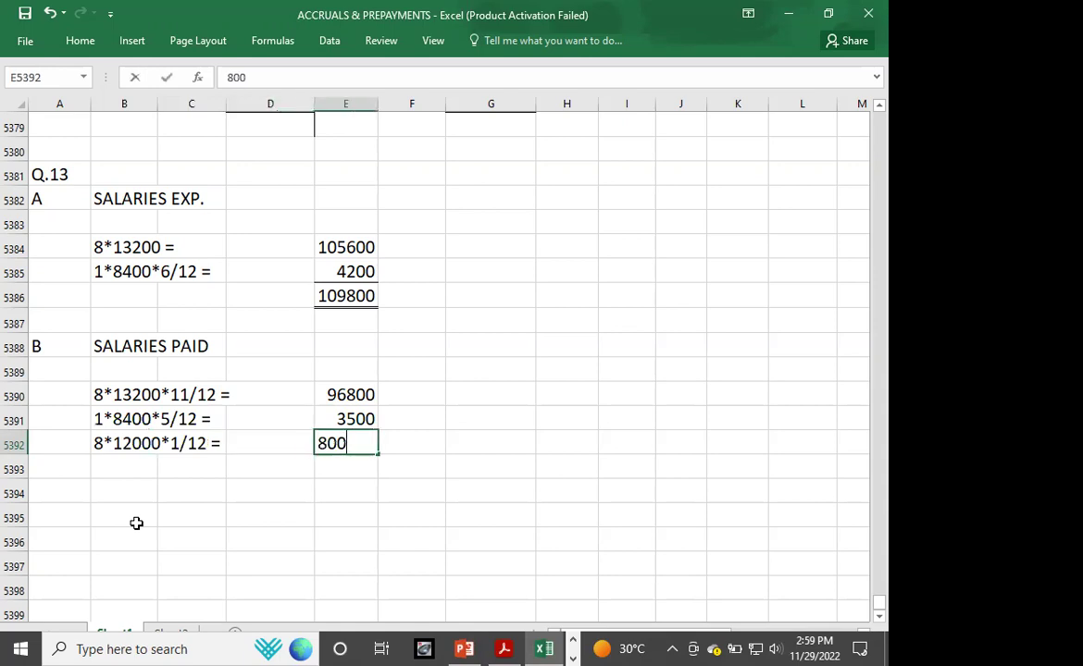
key(Return)
- Apply a top and double bottom border to E5393 and enter the salaries paid total of 108300 there
key(Right)
key(Right)
key(Right)
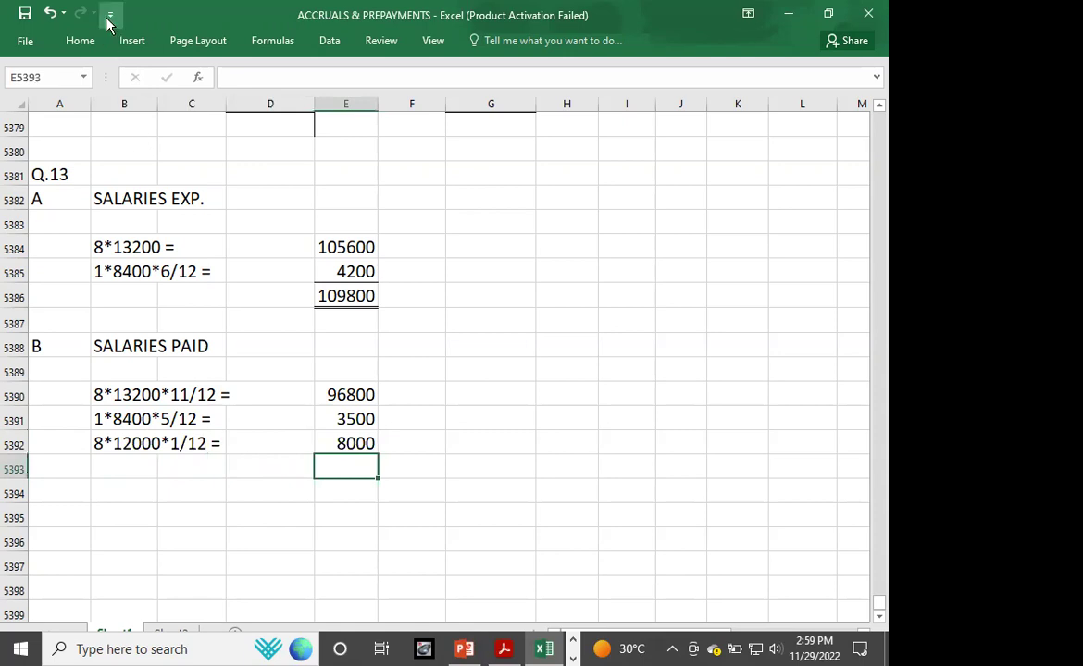
click(80, 43)
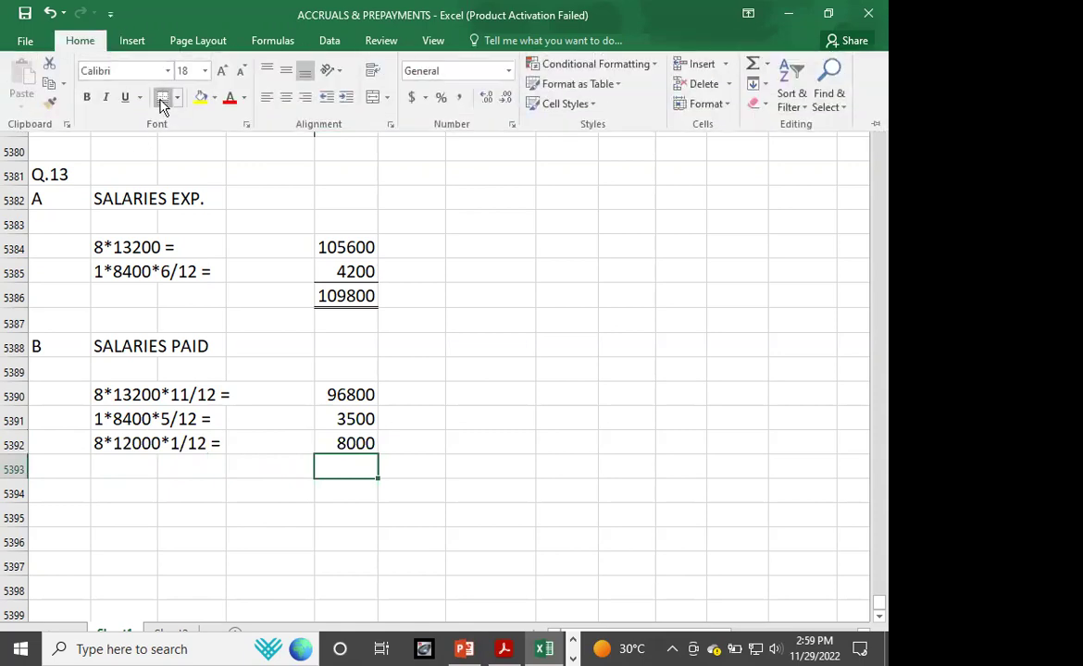
click(433, 531)
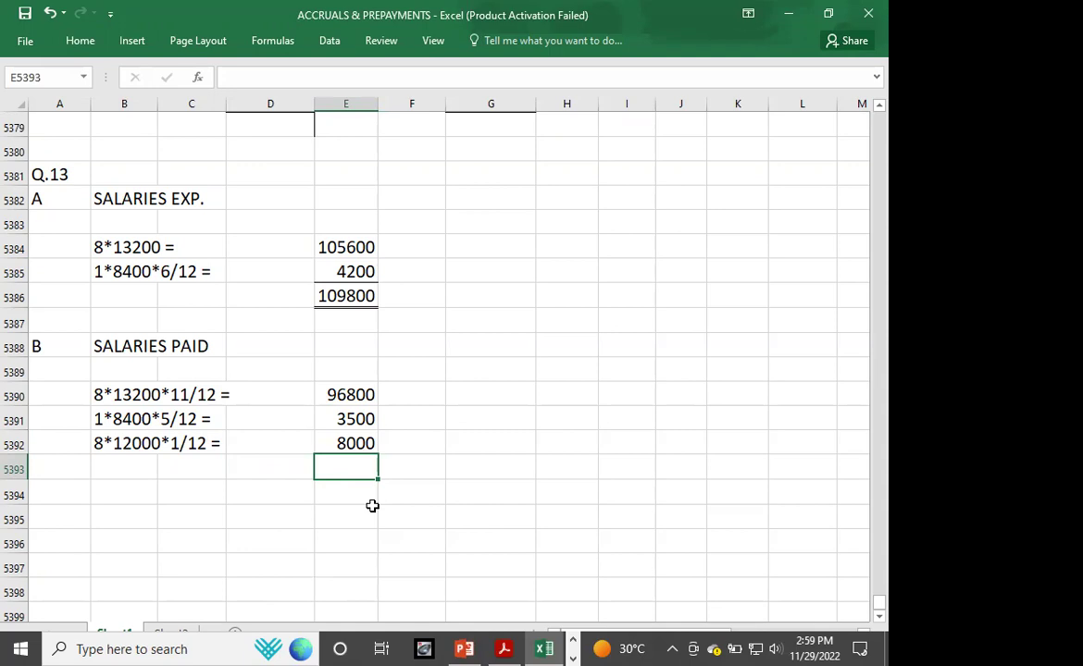
text(108300)
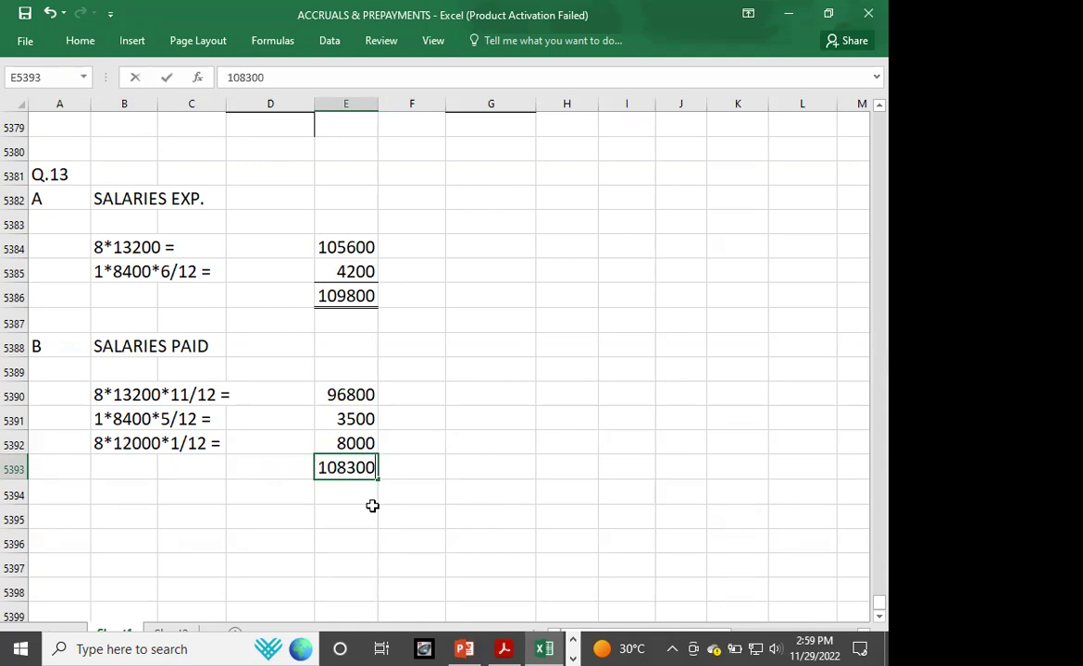
key(Return)
- Label the next part of Q.13 as C in A5395
key(Down)
key(Left)
key(Left)
key(Left)
key(Down)
key(Left)
key(Up)
text(C)
key(Return)
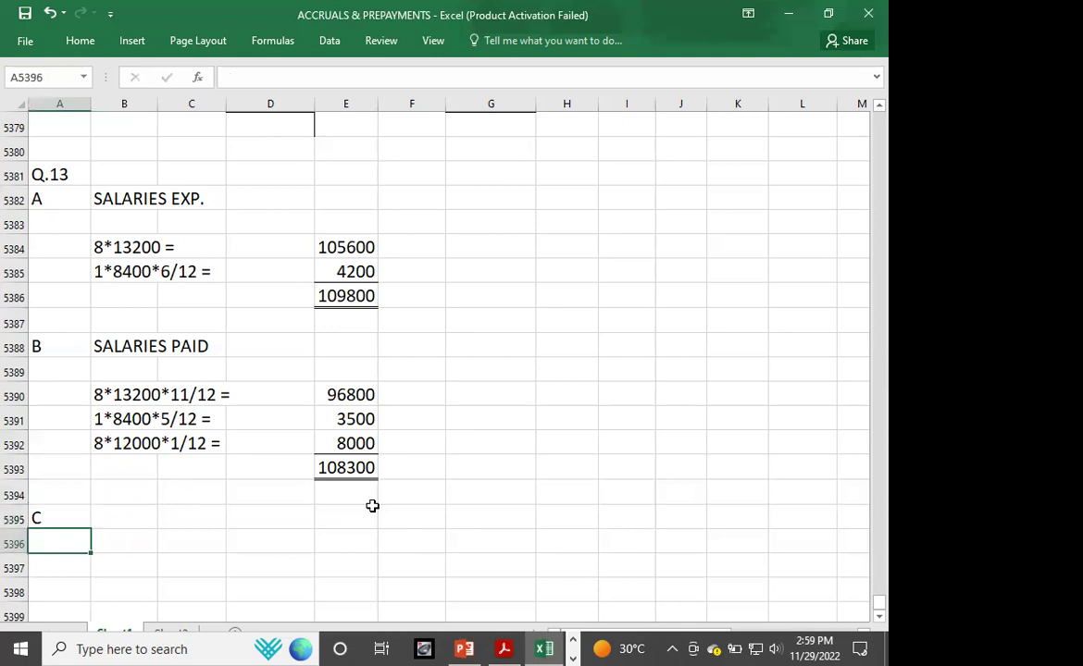
- Check requirement C in the PDF and compare it with the eight employees' salaries paid working in B5390
key(Down)
key(Down)
key(Down)
key(Down)
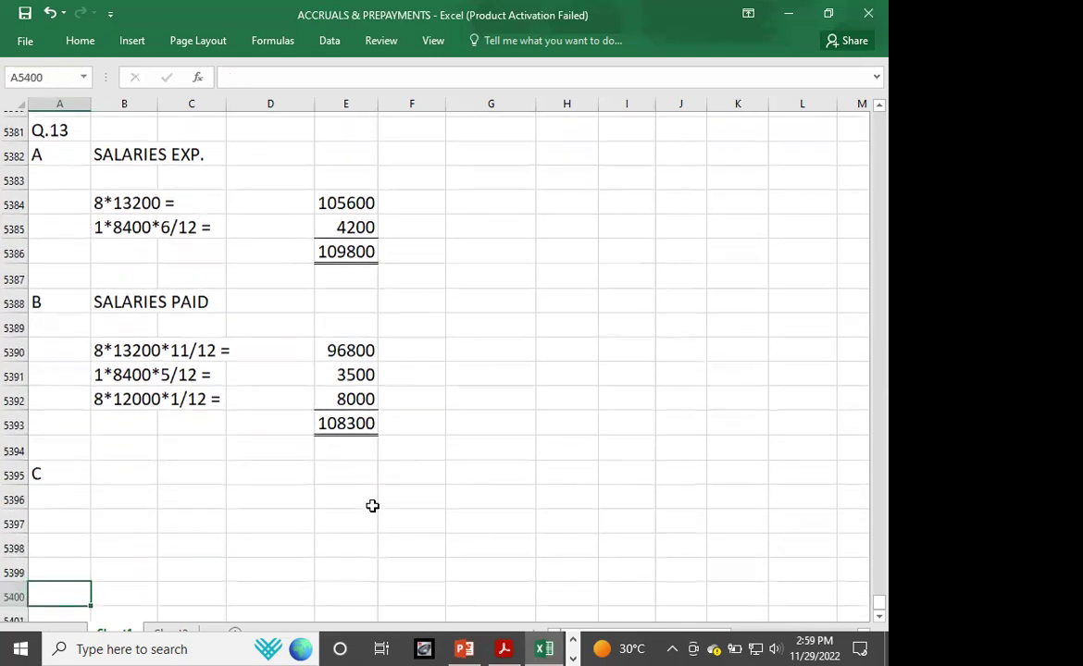
click(114, 487)
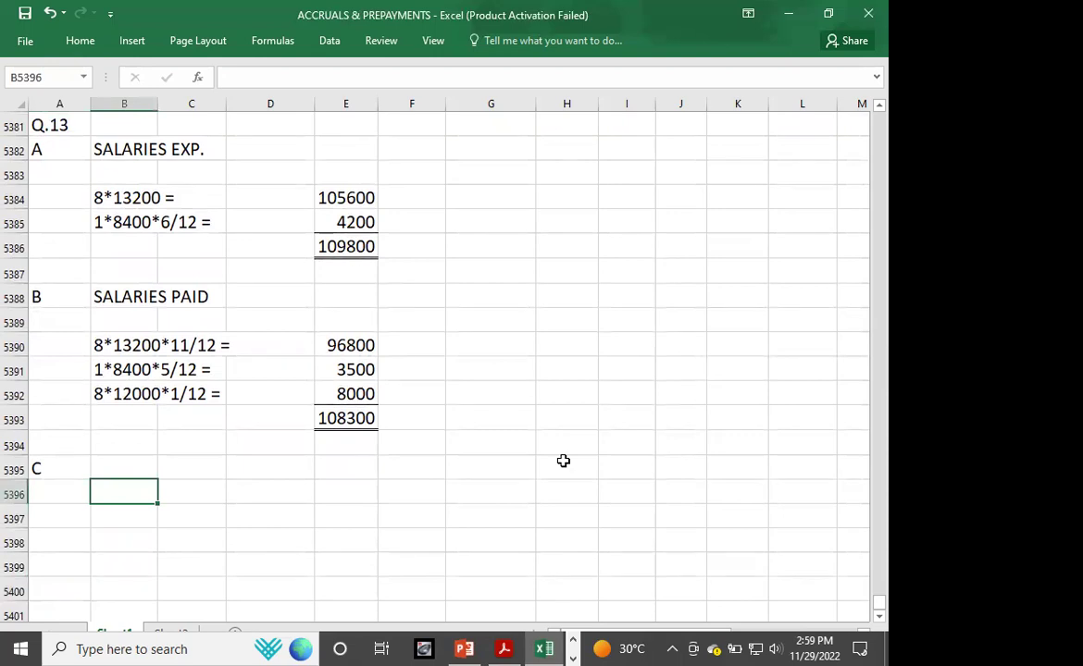
key(alt+Tab)
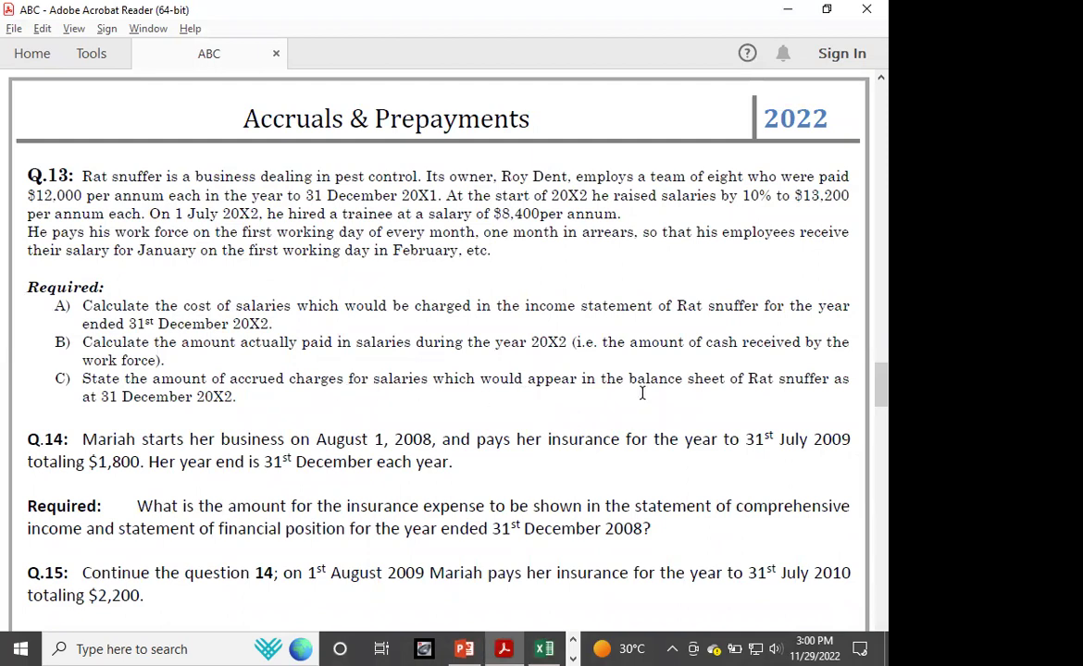
key(alt+Tab)
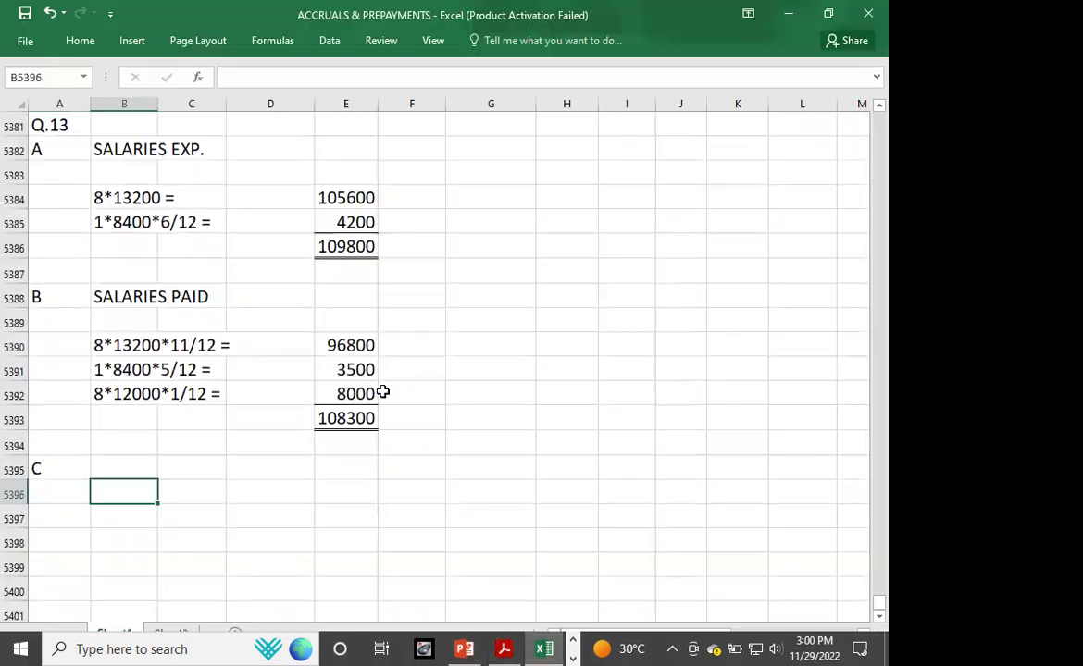
click(114, 348)
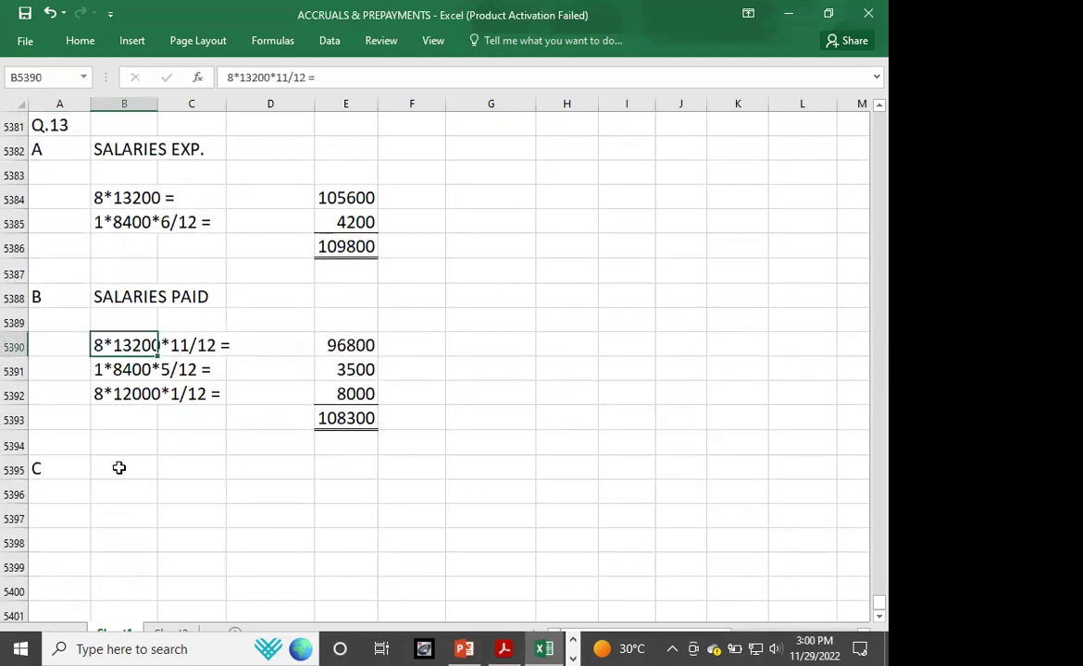
- Enter the eight employees' accrued salaries working 8*13200*1/12 = in B5396 with its amount 8800 in E5396
click(130, 495)
text(8*13200)
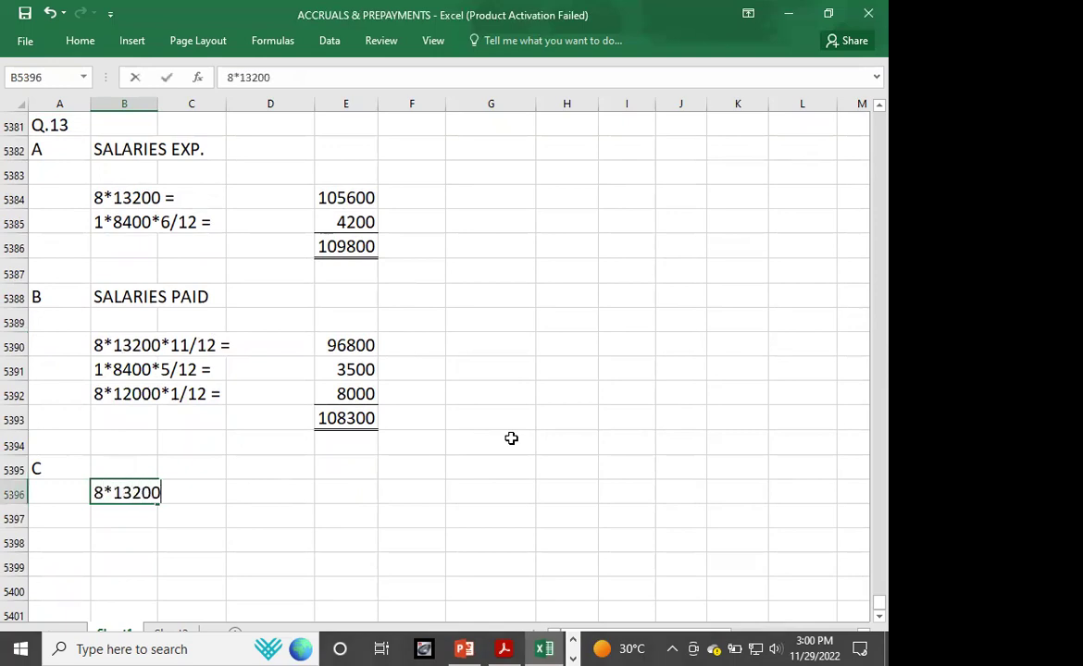
text(*1/12 =)
key(Tab)
key(Tab)
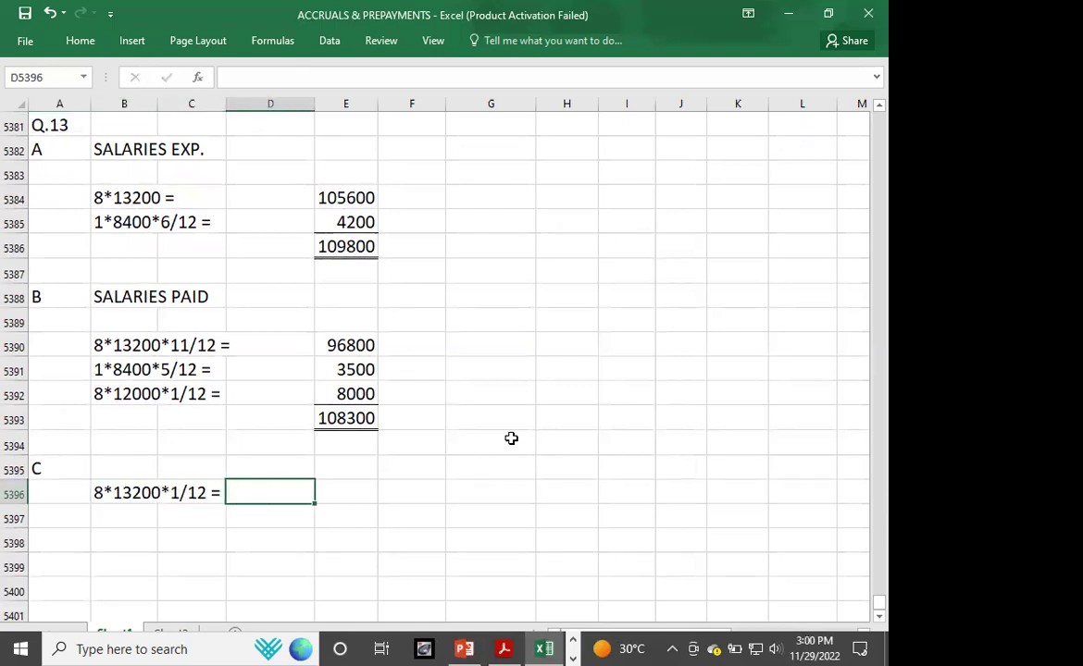
key(Tab)
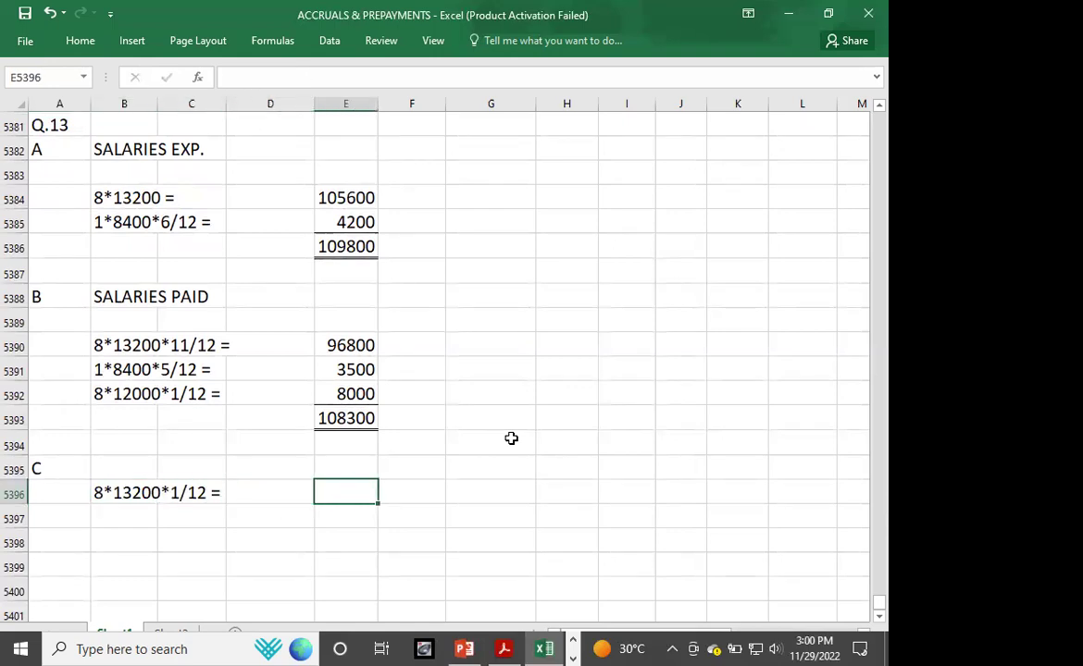
text(8800)
key(Return)
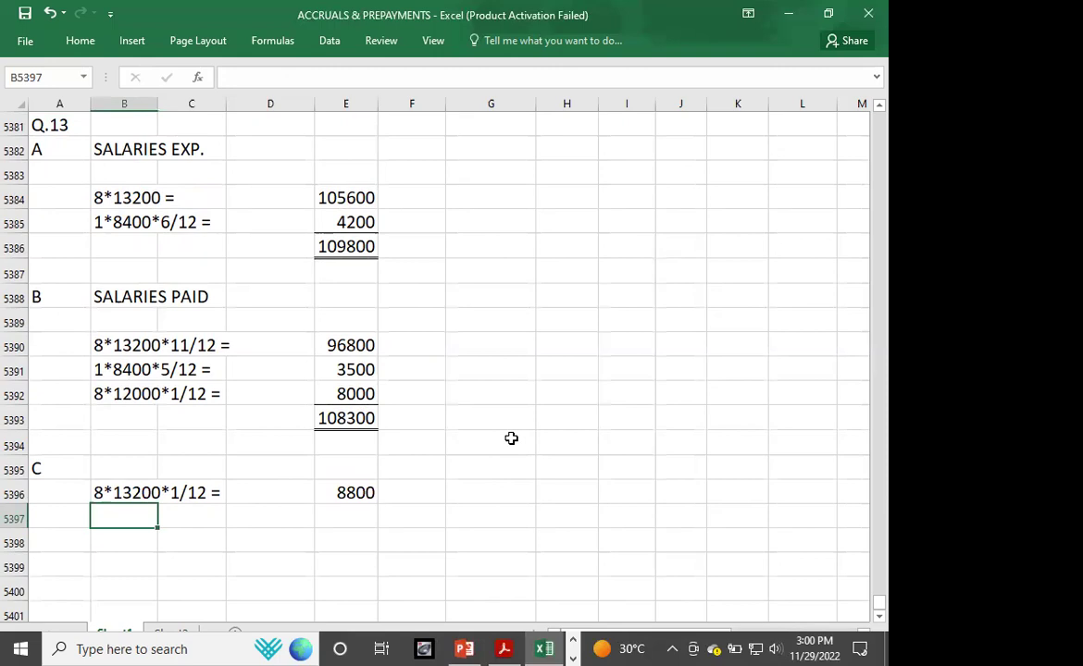
- Enter the trainee's accrued salary working 1*8400*1/12 = in B5397 with its amount 700 in E5397
text(1*8400*1)
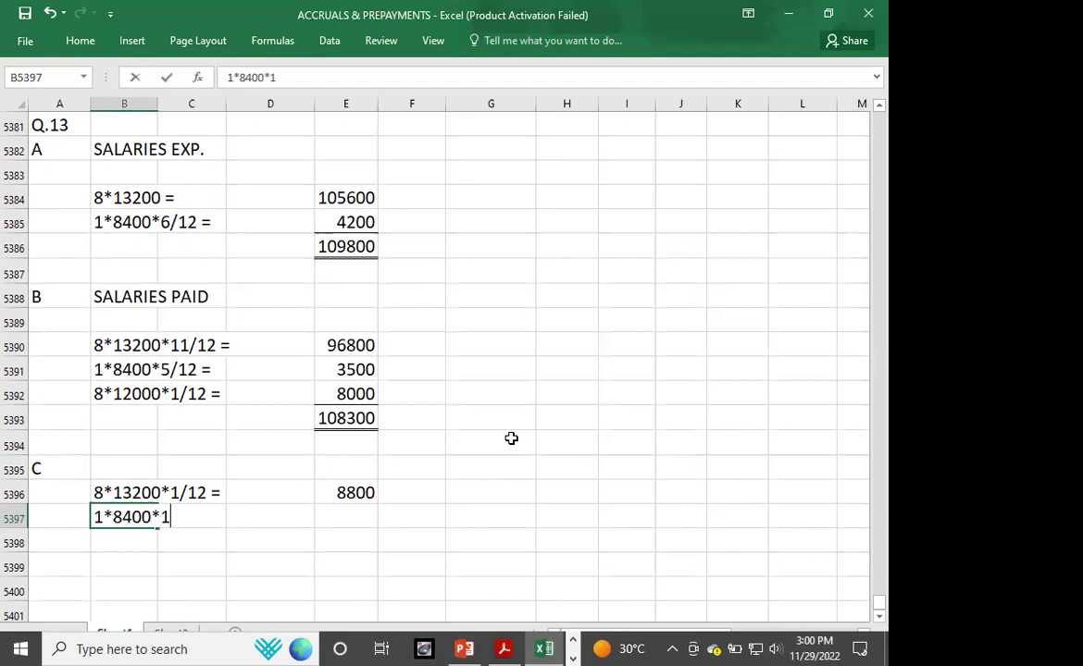
text(/12 =)
key(Right)
key(Right)
key(Right)
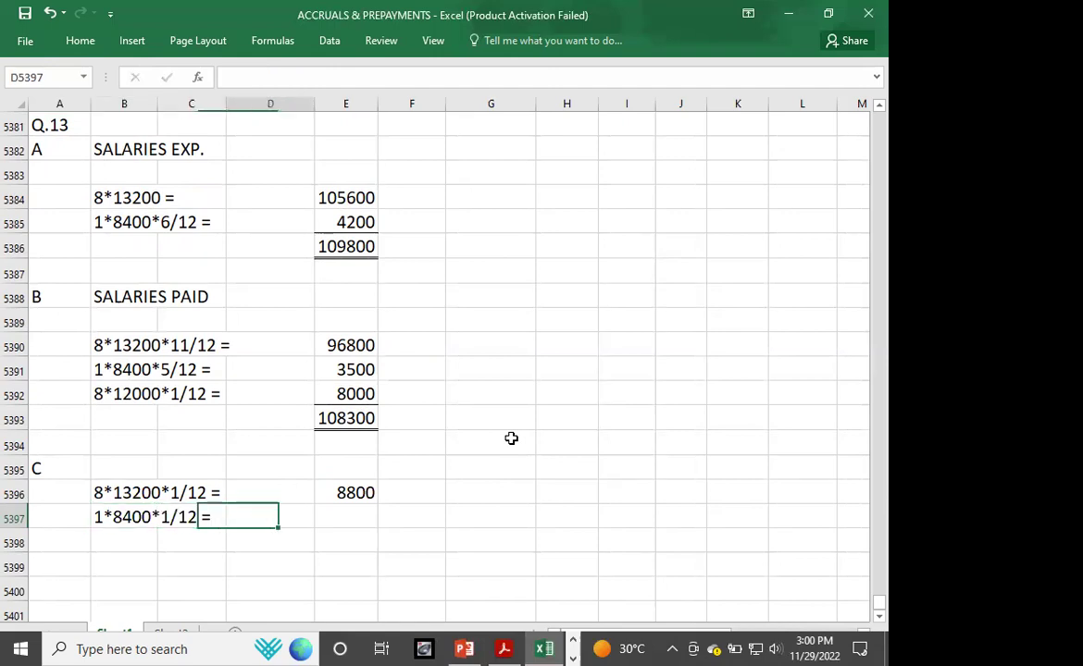
text(700)
key(Return)
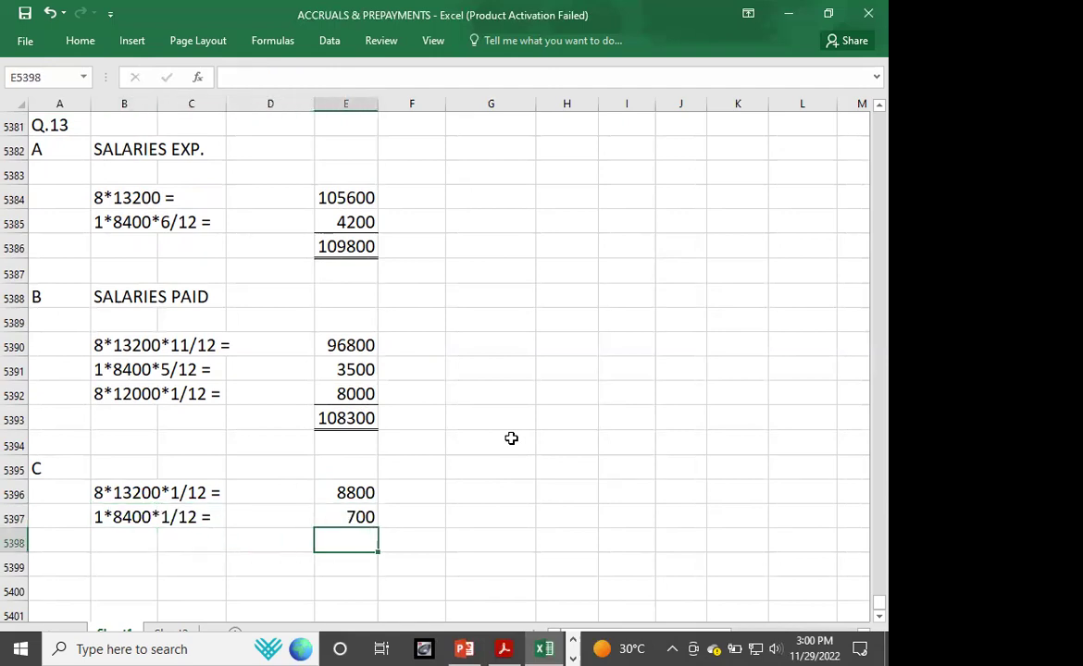
- Enter the accrued salaries total of 9500 in E5398 and apply a top and double bottom border to it
text(9500)
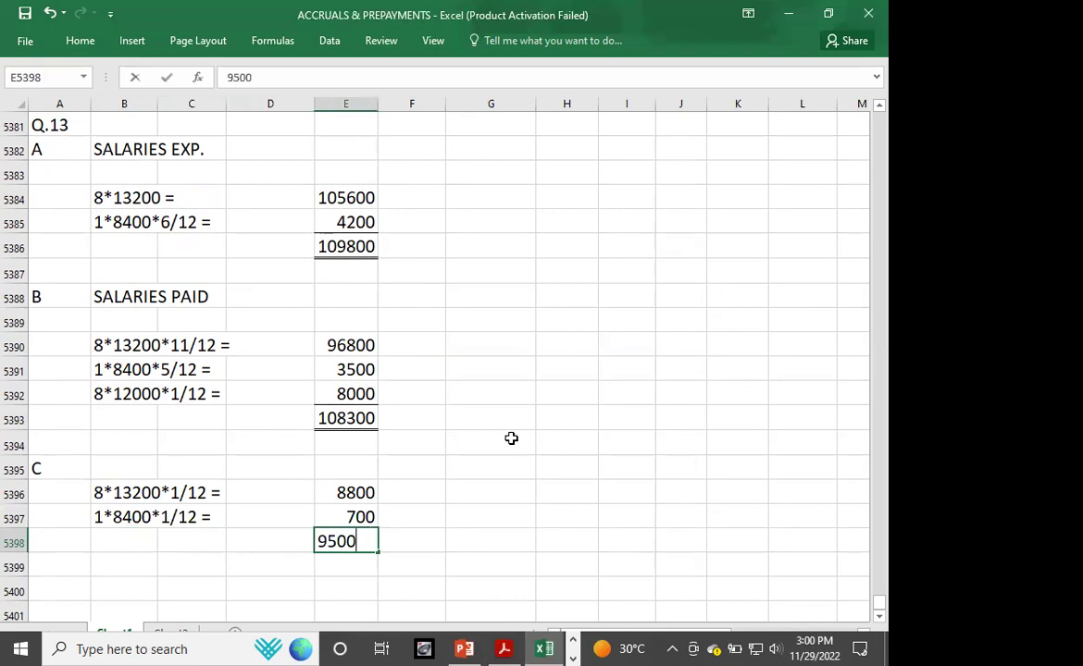
key(Left)
key(Left)
key(Left)
key(Right)
key(Right)
key(Right)
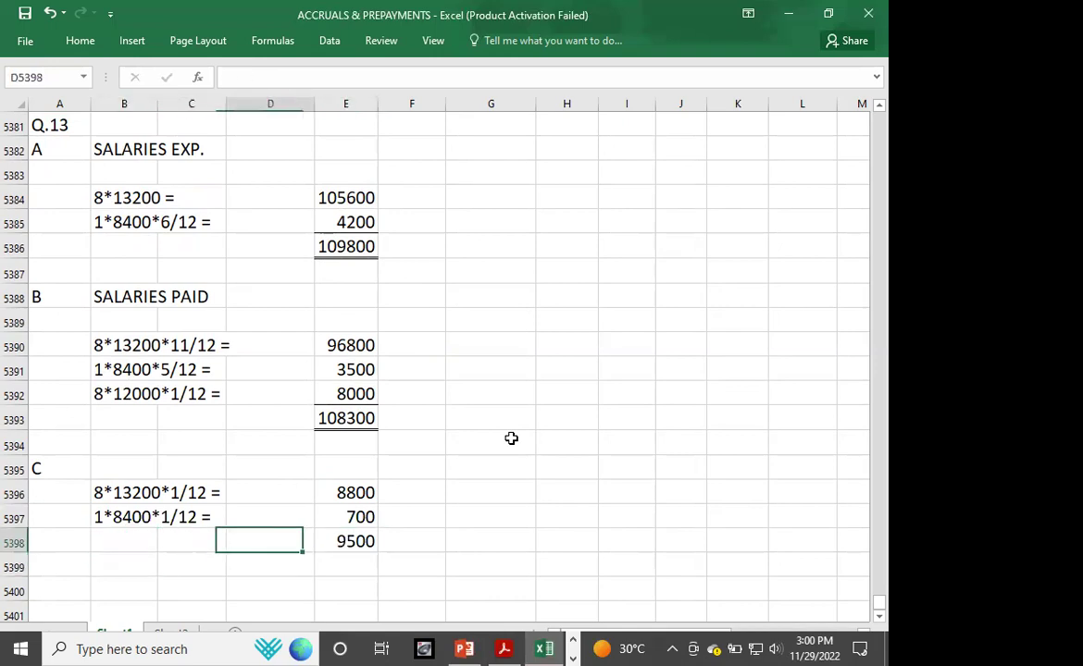
click(82, 42)
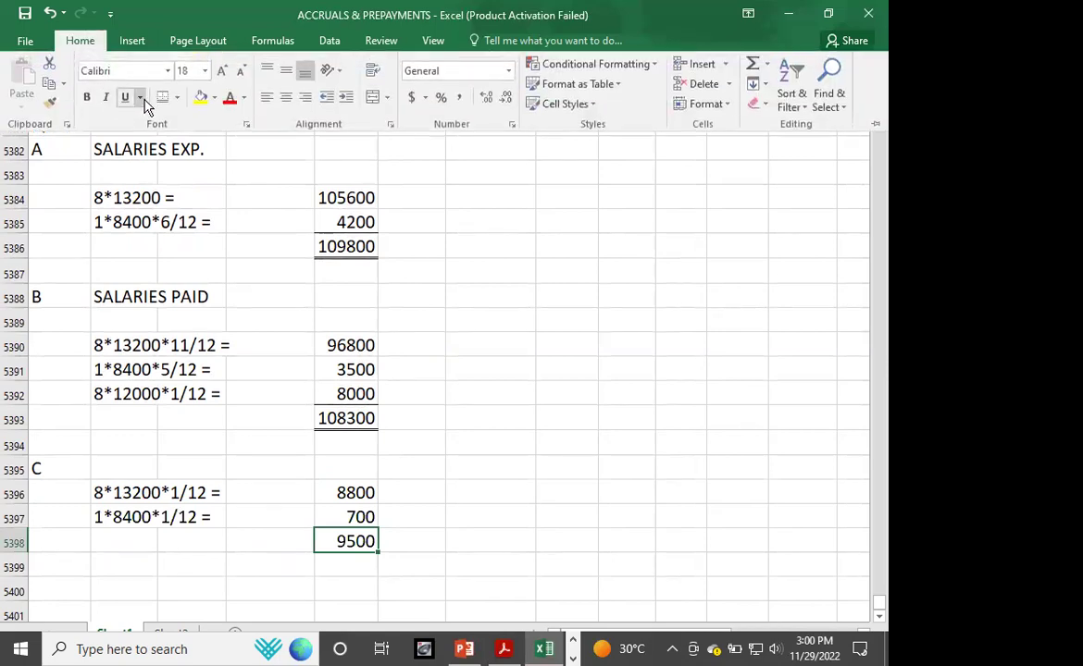
click(58, 572)
click(59, 564)
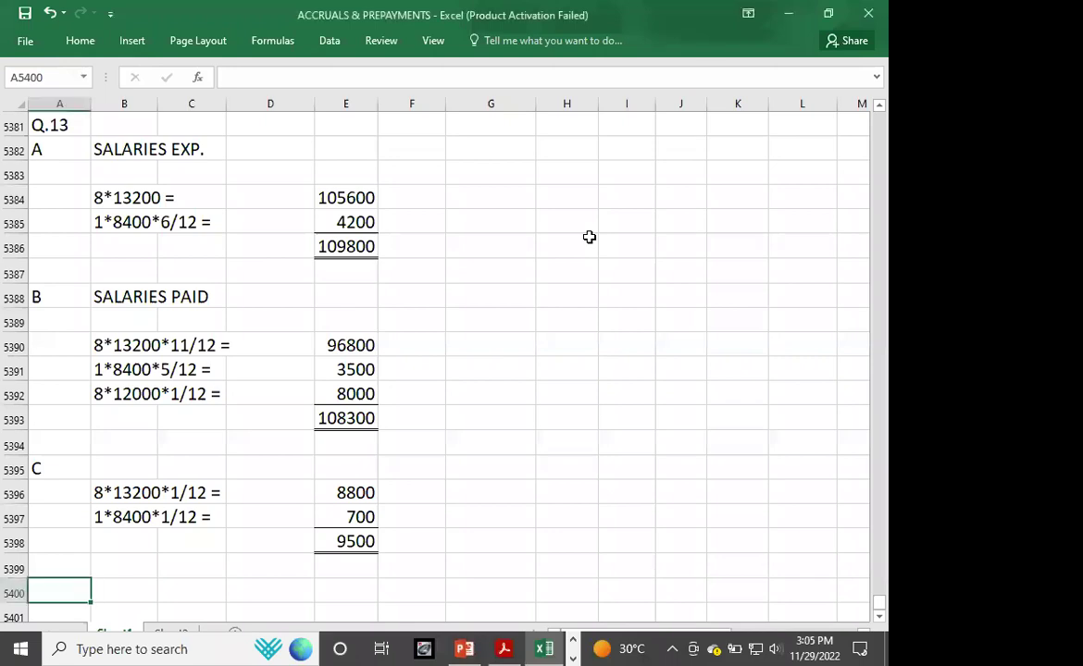
- Switch to the ABC PDF in Adobe Acrobat Reader and read the Q.14 insurance details and requirement
key(alt+Tab)
key(alt+Tab)
key(alt+Tab)
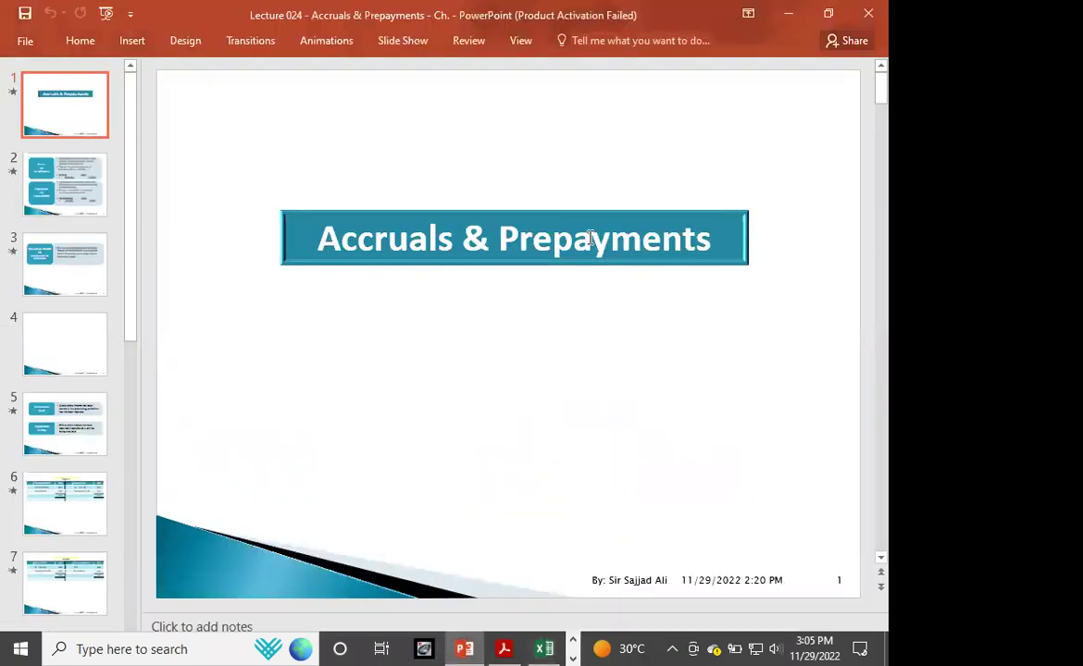
key(alt+Tab)
key(alt+Tab)
key(alt+Tab)
scroll(587, 237, down, 3)
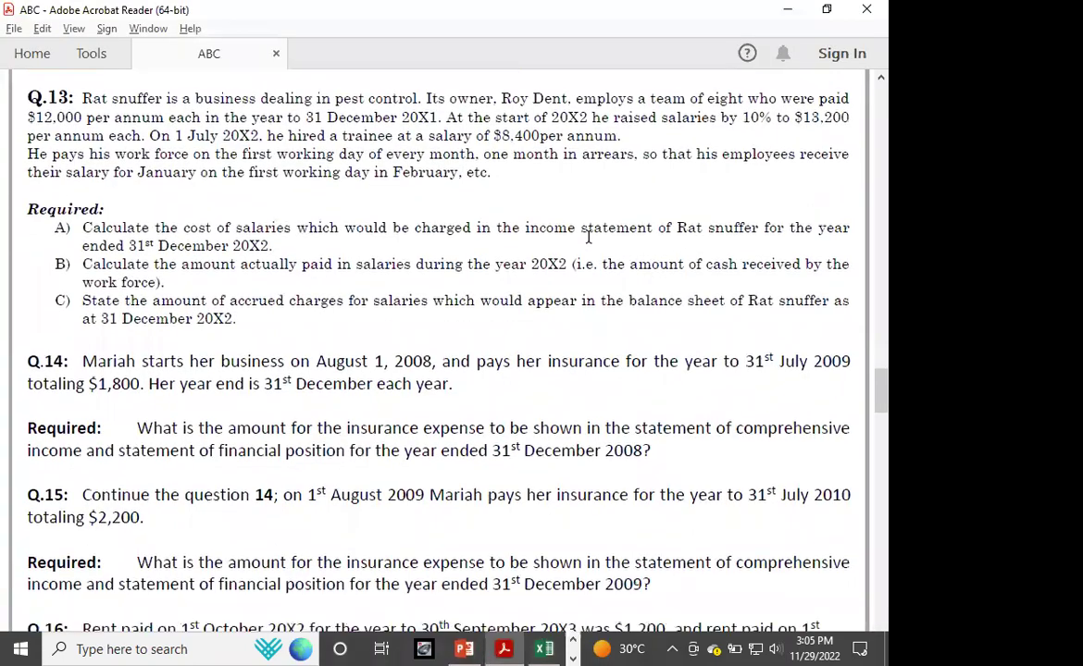
scroll(587, 237, down, 2)
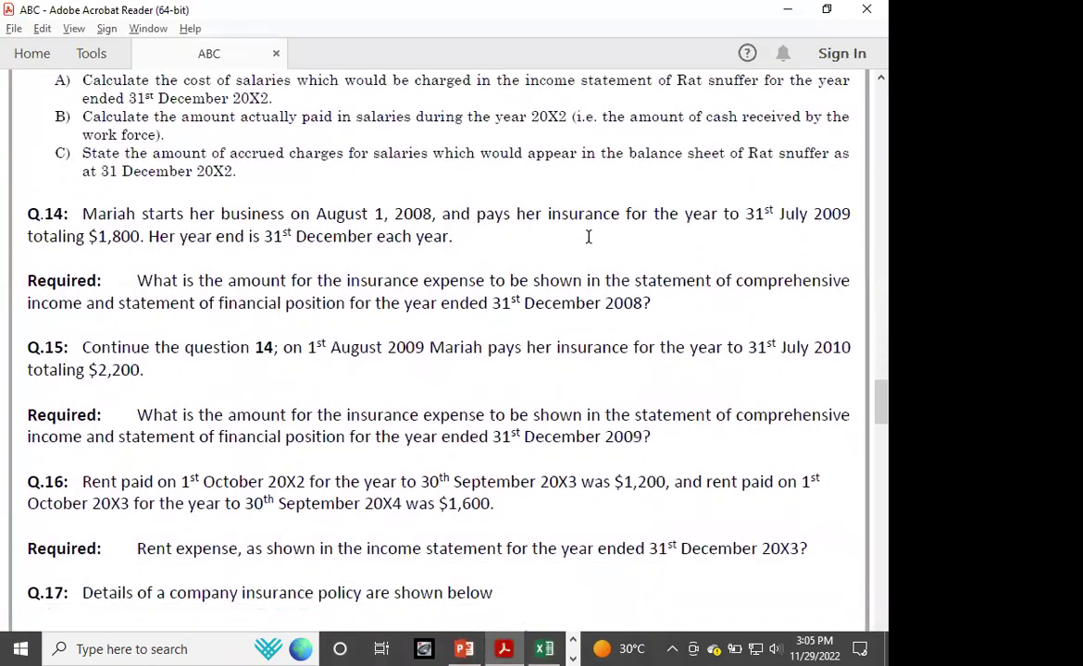
scroll(588, 237, down, 2)
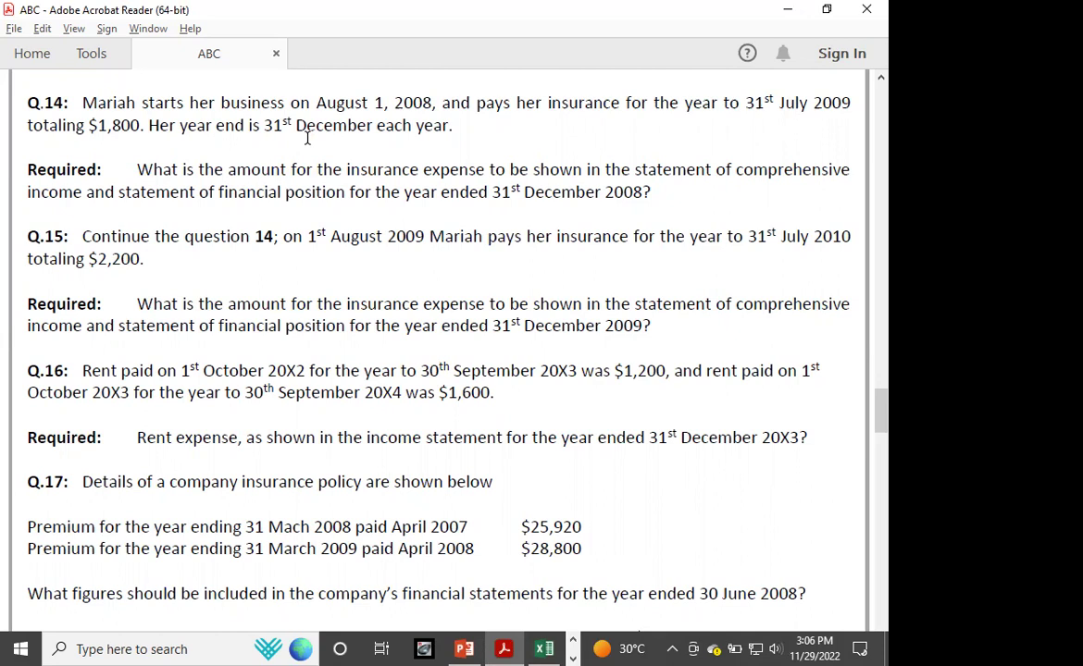
- Return to the Excel worksheet and label the new question as Q.14 in A5400, below the Q.13 solution
key(alt+Tab)
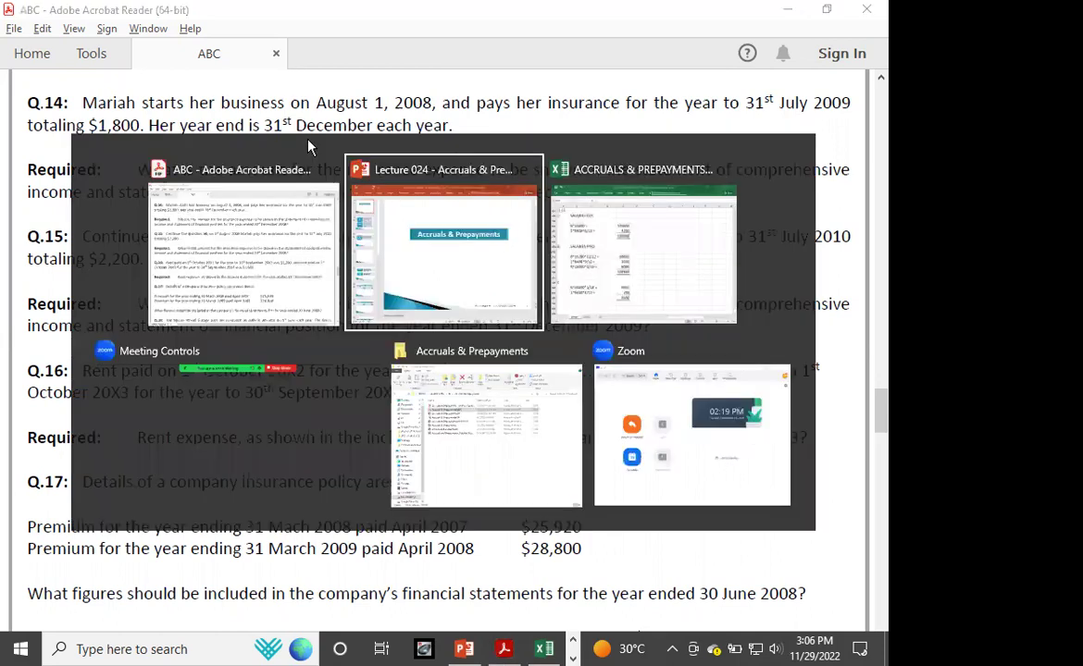
key(Down)
key(Down)
key(Down)
key(Down)
key(Down)
key(Down)
key(Down)
key(Down)
key(Down)
key(Down)
key(Down)
key(Down)
key(Down)
key(Down)
key(Down)
key(Down)
key(Down)
key(Down)
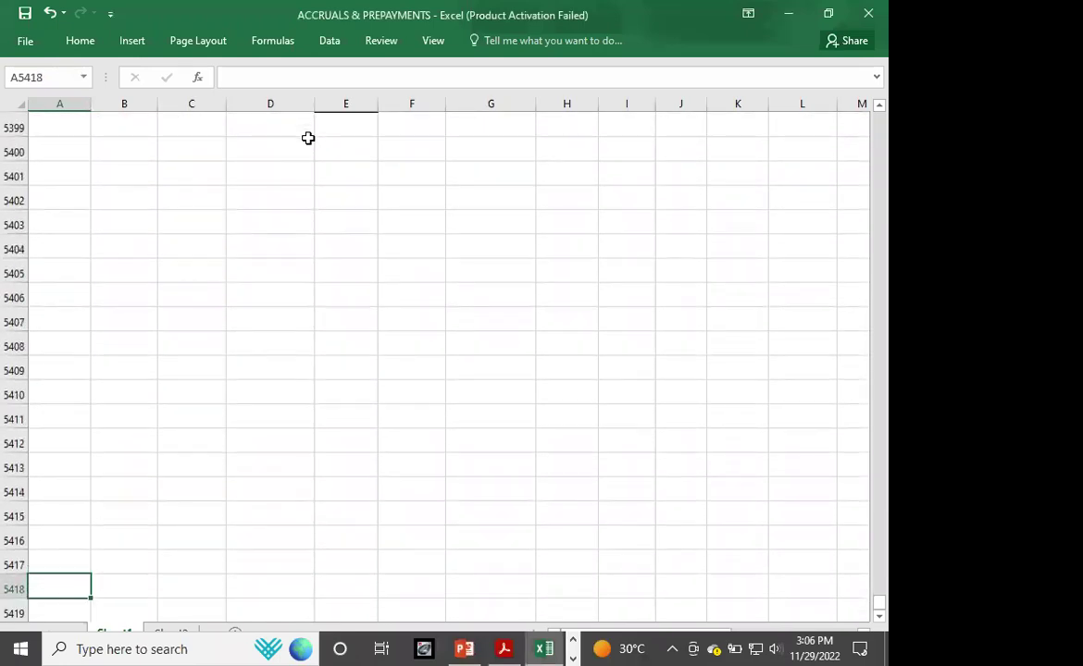
click(43, 151)
text(Q.14)
key(Return)
key(Right)
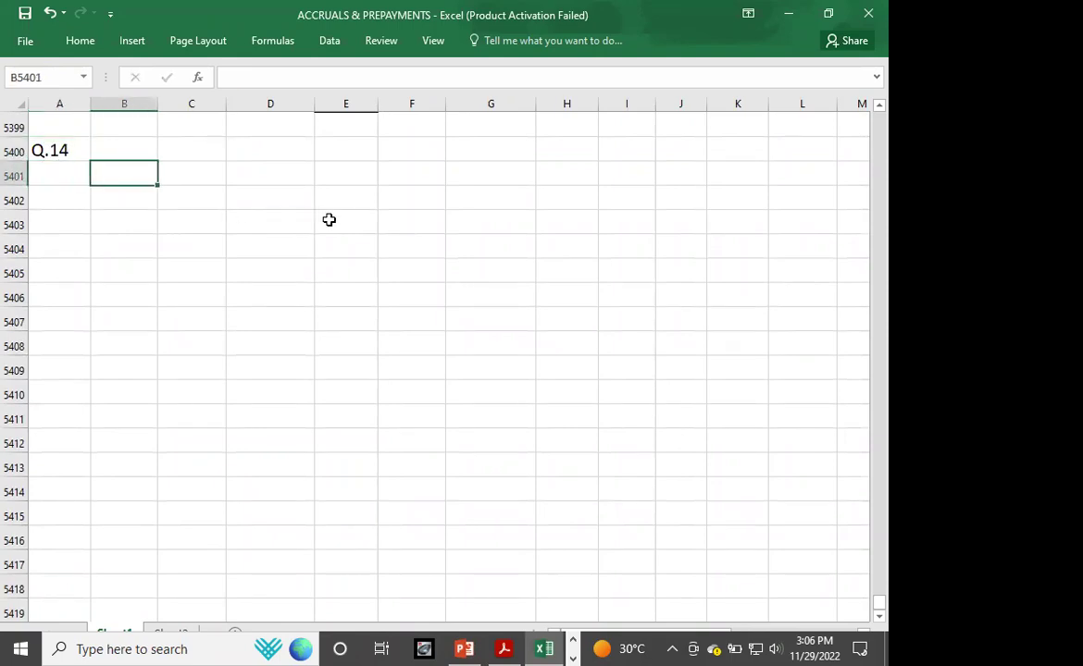
- Enter the accounting period timeline in B5401 as AUG.1 and DEC.31 joined by a dashed line
text(AUG)
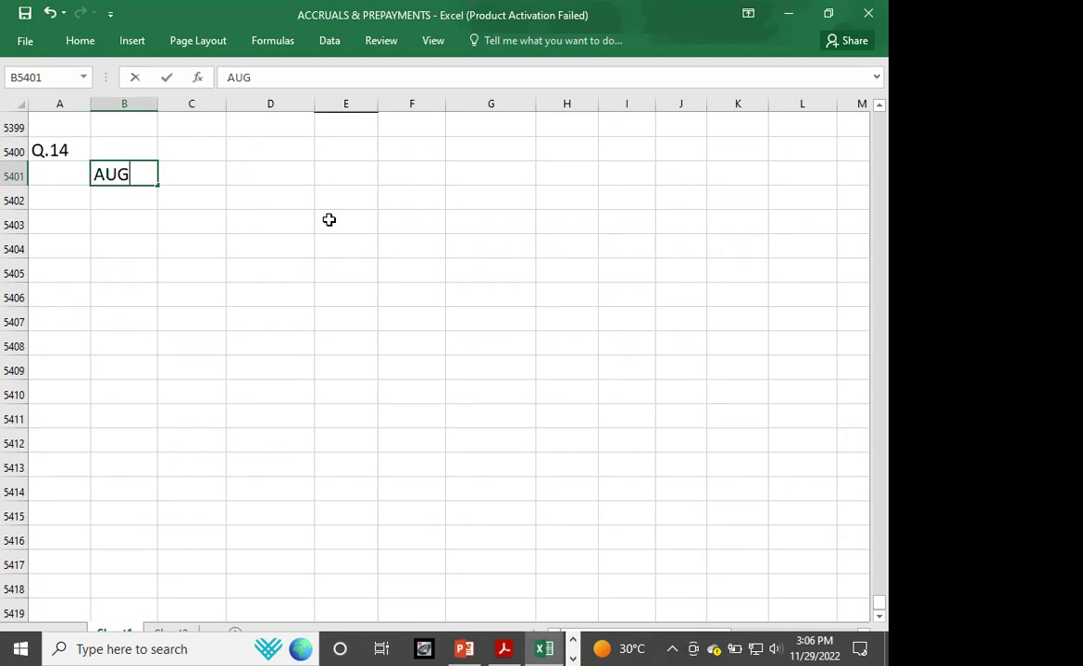
text(.I)
key(BackSpace)
text(1------------------------------------)
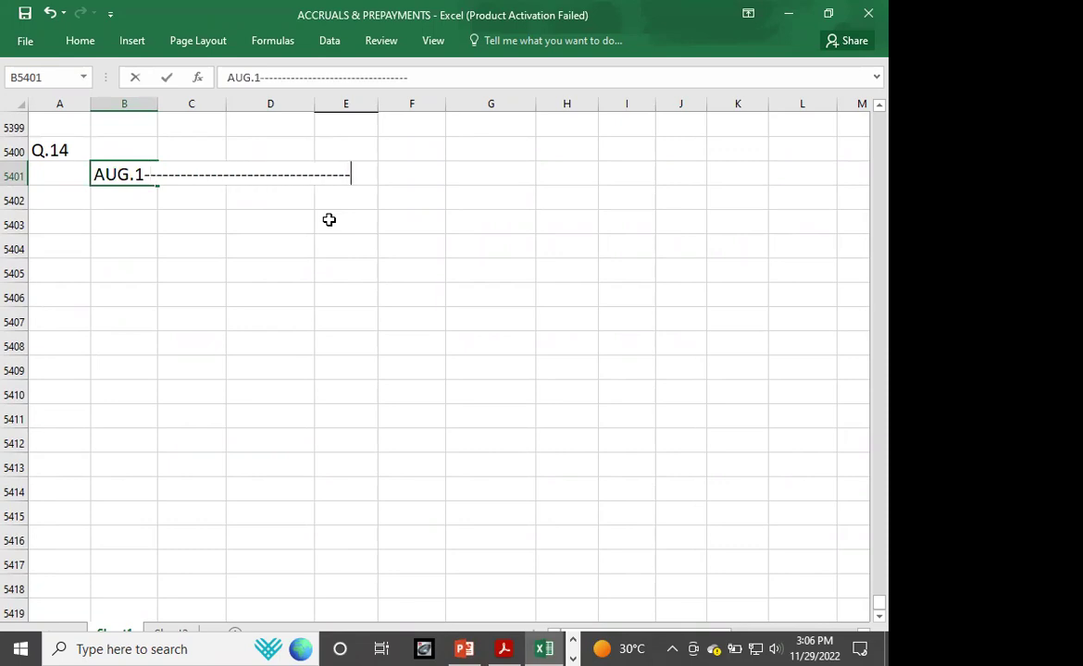
text(-)
key(BackSpace)
key(BackSpace)
key(BackSpace)
key(BackSpace)
key(BackSpace)
key(BackSpace)
key(BackSpace)
key(BackSpace)
key(BackSpace)
text(DEC.31)
key(Return)
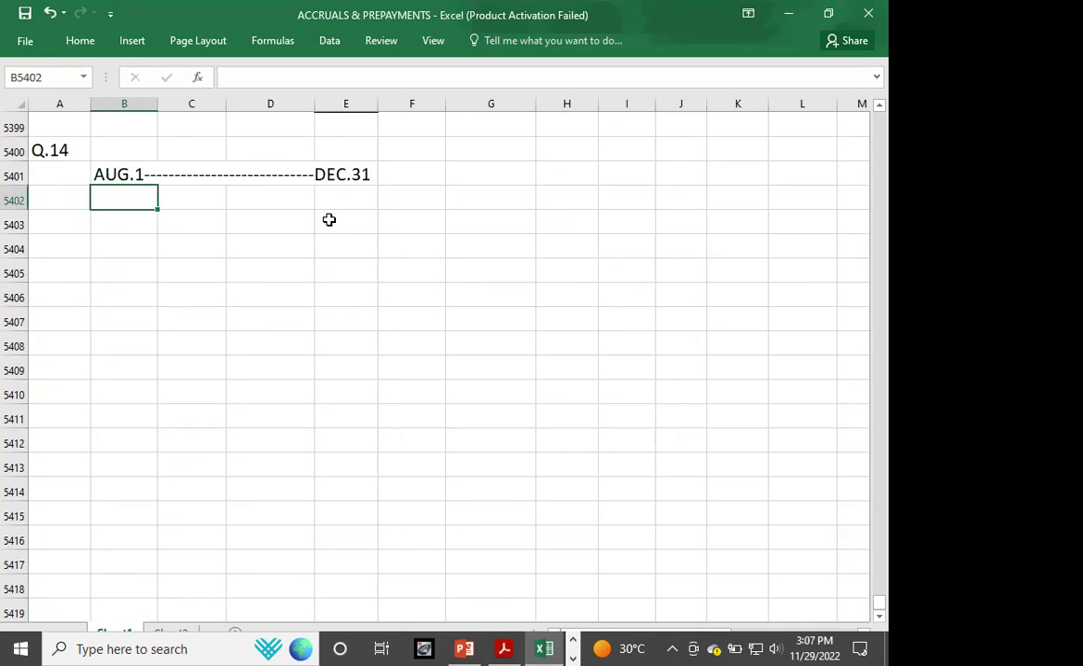
- Enter the insurance timeline in B5402 as AUG.1---1800, a longer dashed line and the end date JUL.3
text(AUG.)
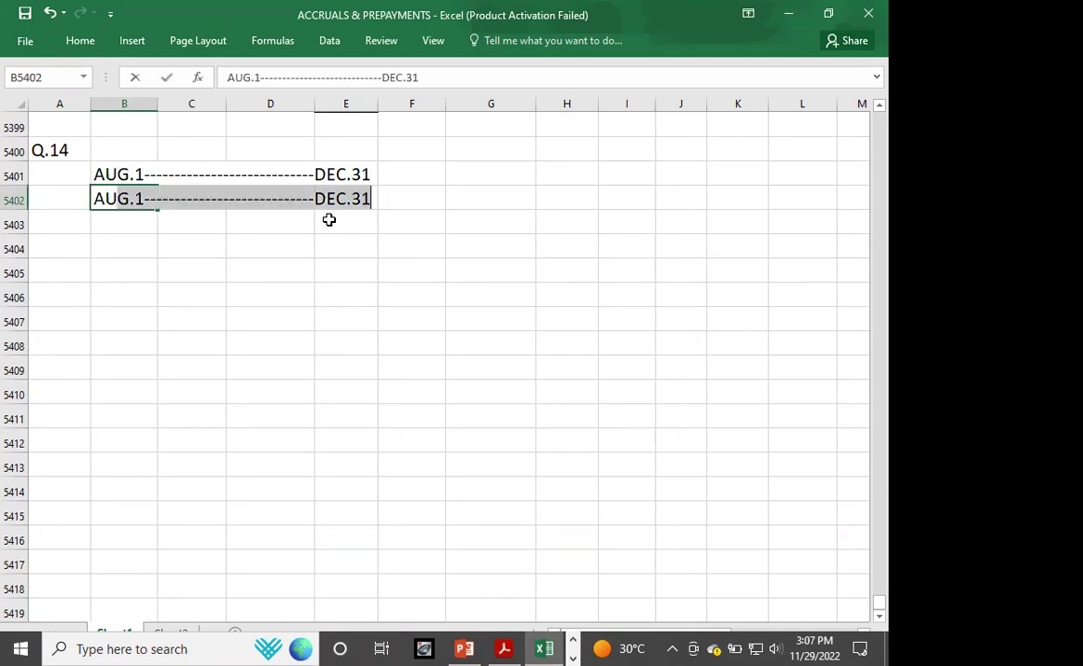
text(1---)
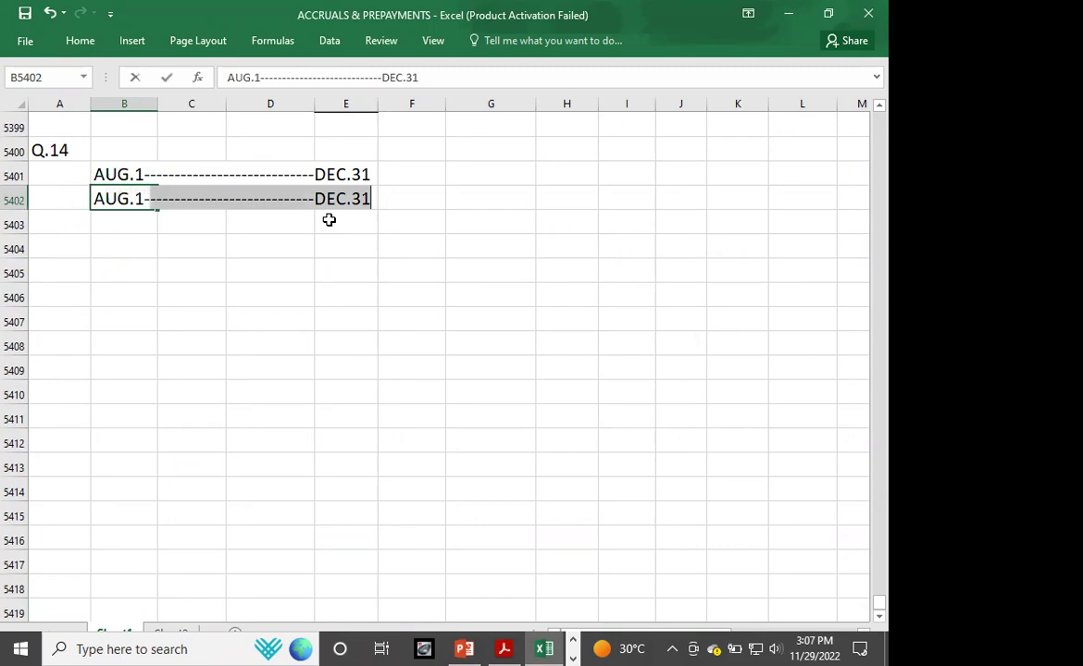
text(1800)
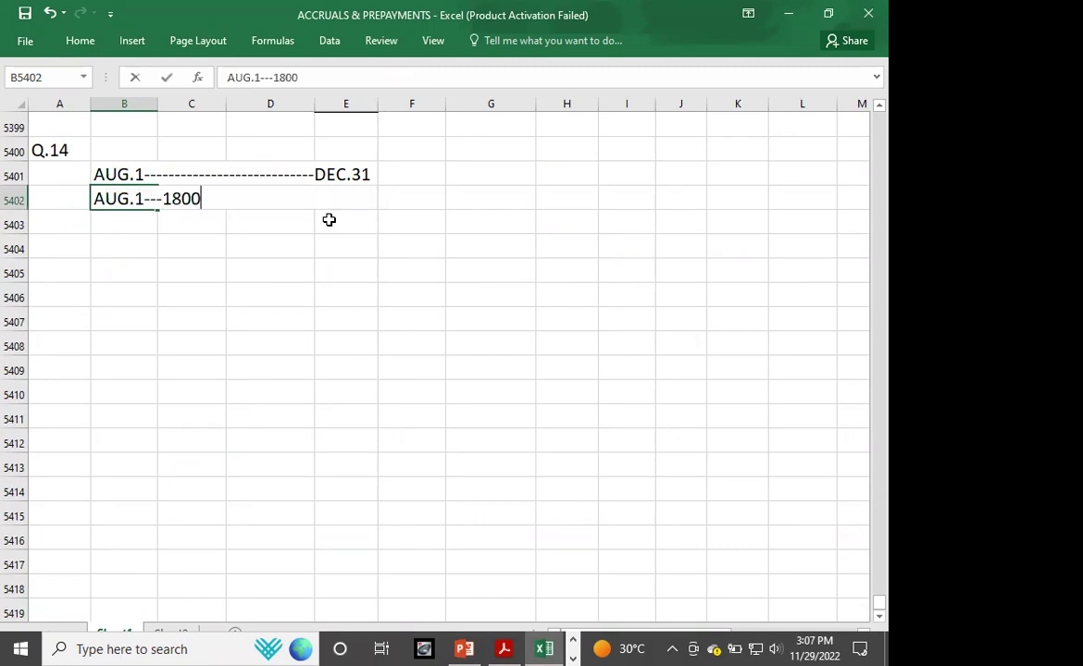
text(--------------------------------------)
text(----)
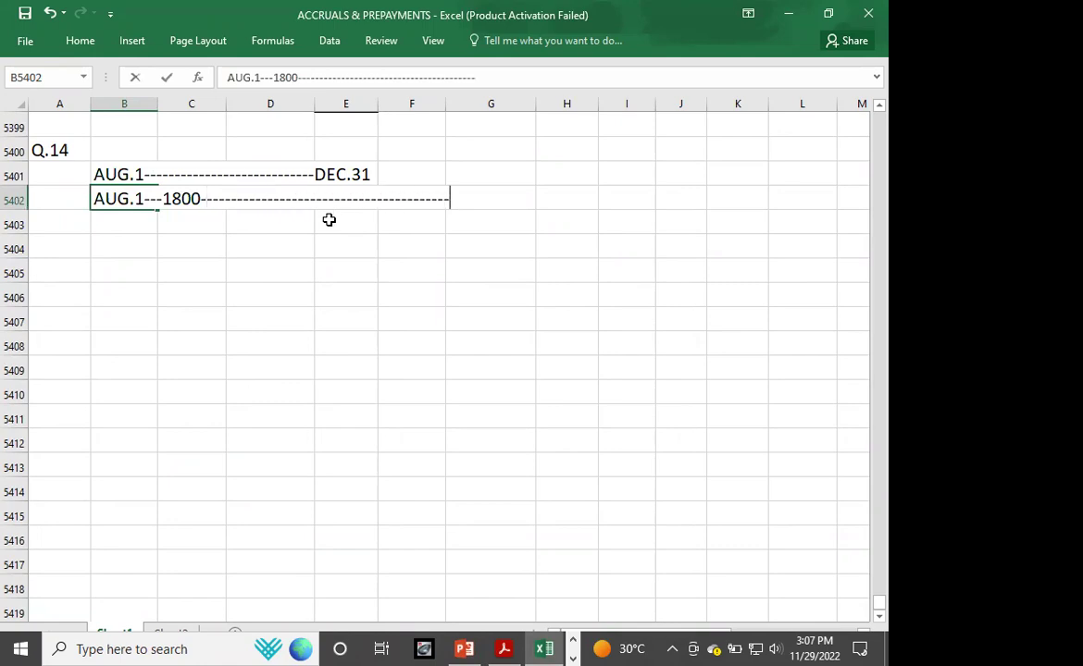
text(JUL.3)
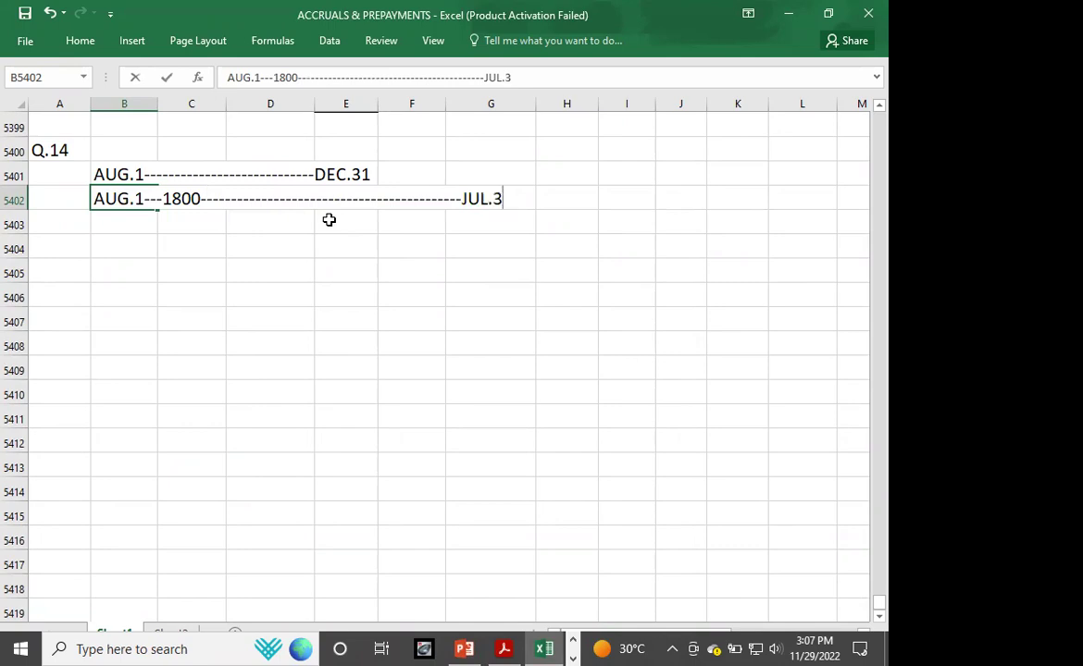
key(Return)
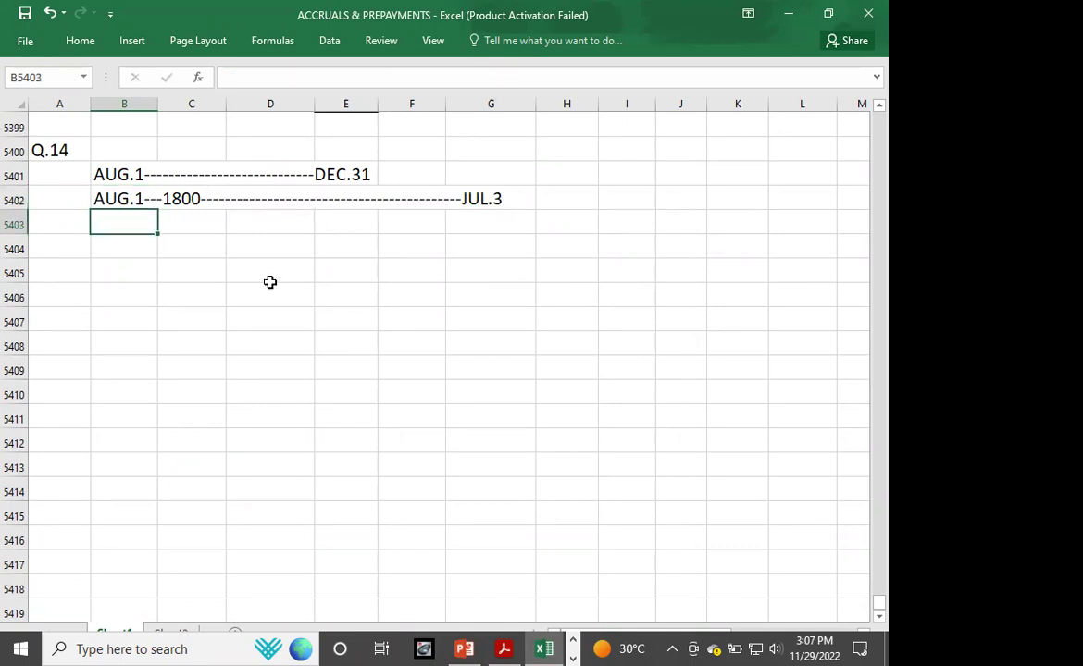
- Lengthen the dashed line in B5402, correct its end date to JUL.31 and widen column G slightly
double_click(102, 199)
click(198, 199)
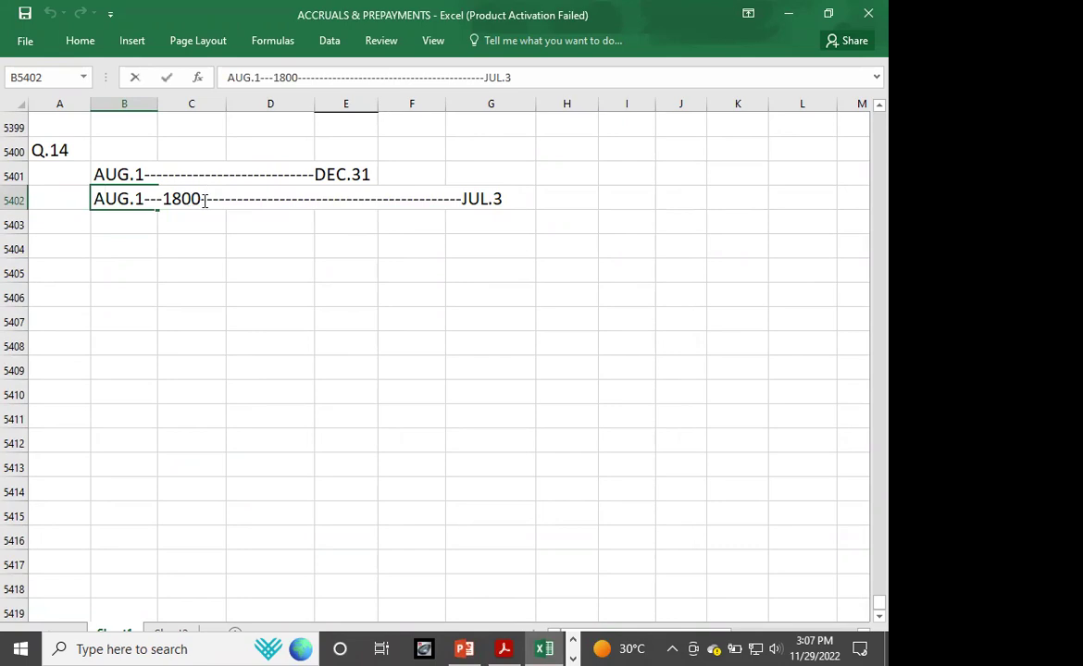
text(----JUL.3)
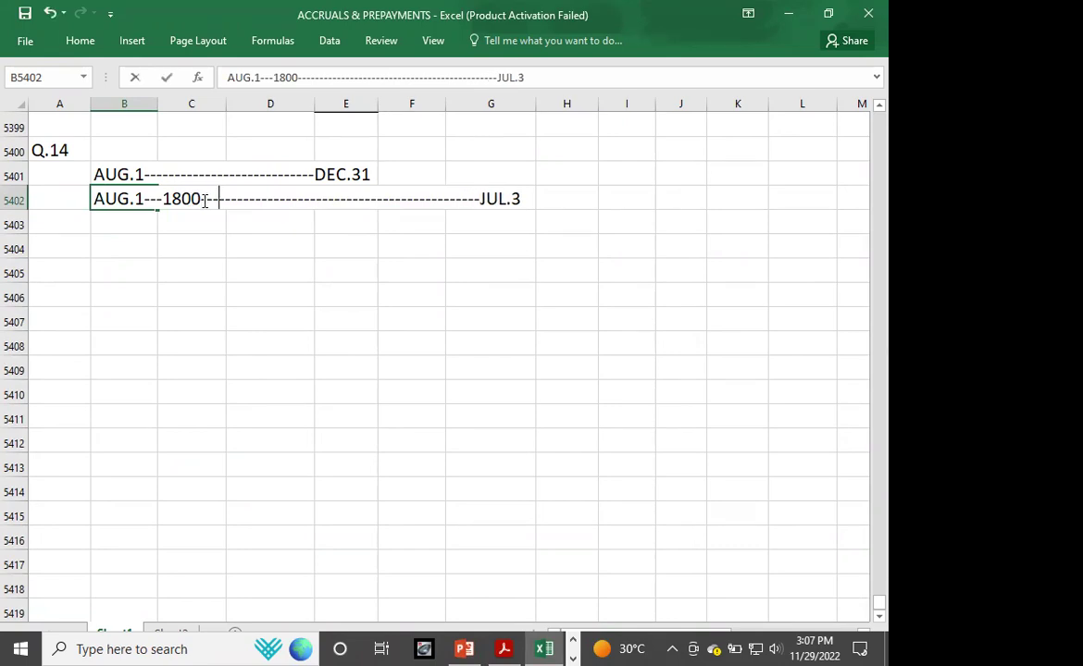
key(BackSpace)
key(BackSpace)
key(BackSpace)
key(BackSpace)
key(BackSpace)
text(-JUL.31)
key(Return)
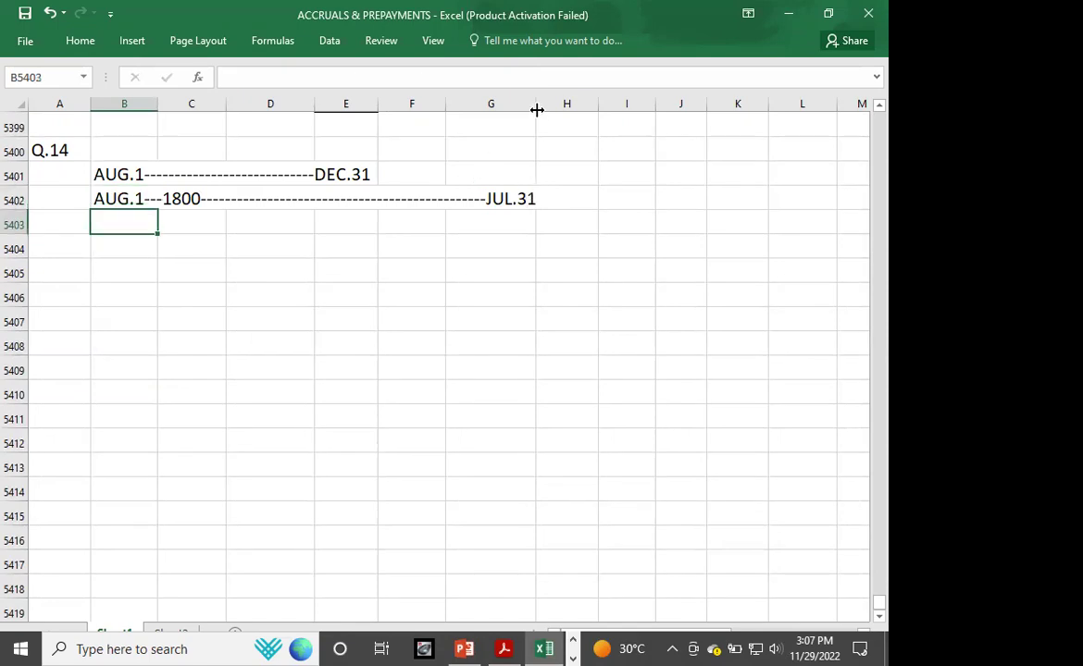
drag(535, 110, 536, 108)
click(336, 302)
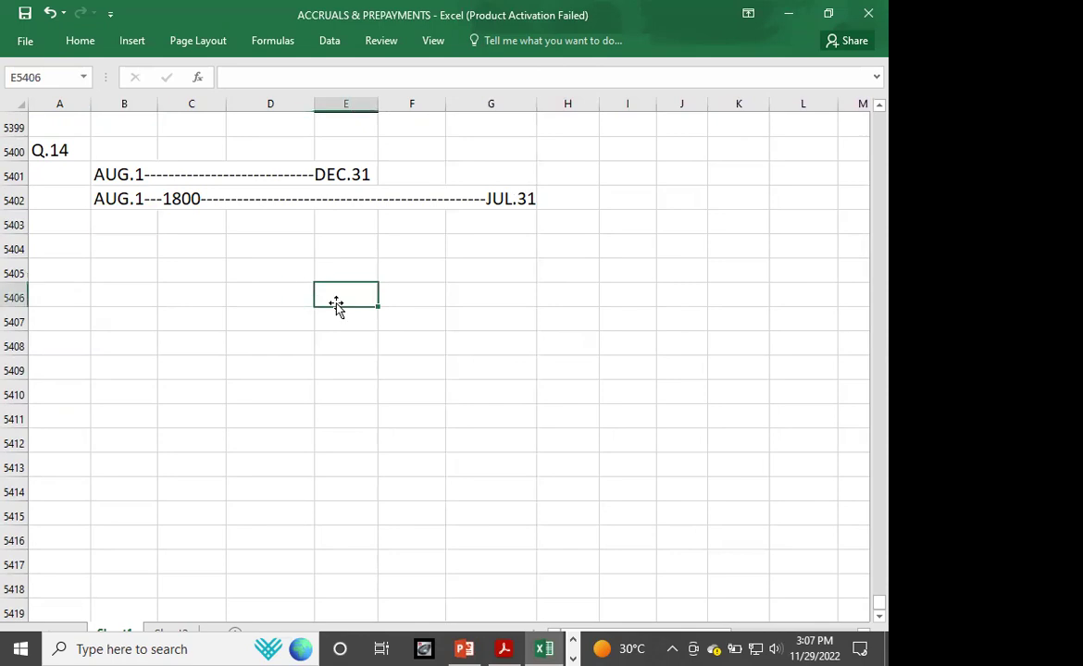
- Select B5401:E5402 to examine the August to December part of the two timelines
click(100, 174)
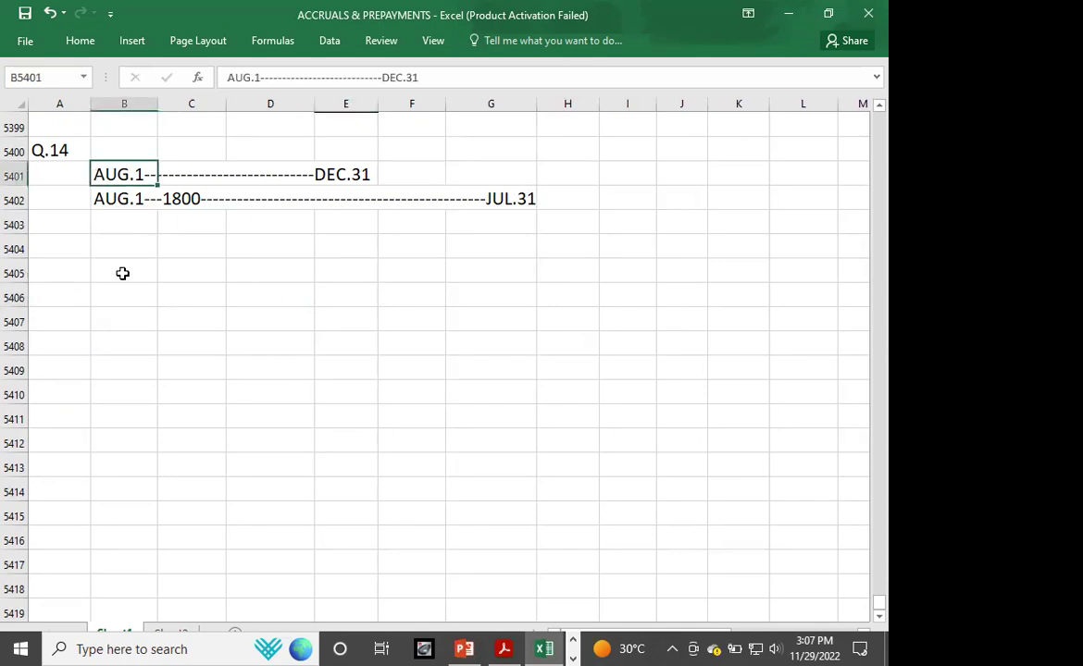
key(shift+Down)
key(shift+Right)
key(shift+Right)
key(shift+Right)
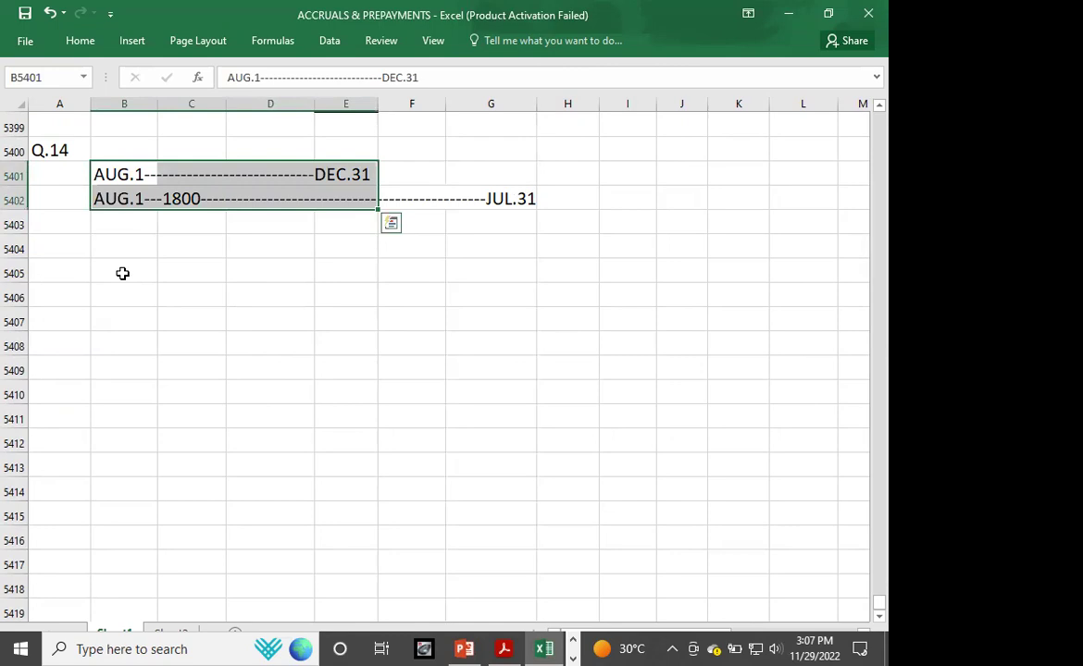
- Enter the insurance expense working INS. EXP. = 1800*5/12 = in B5404 with its amount 750 in E5404
click(134, 247)
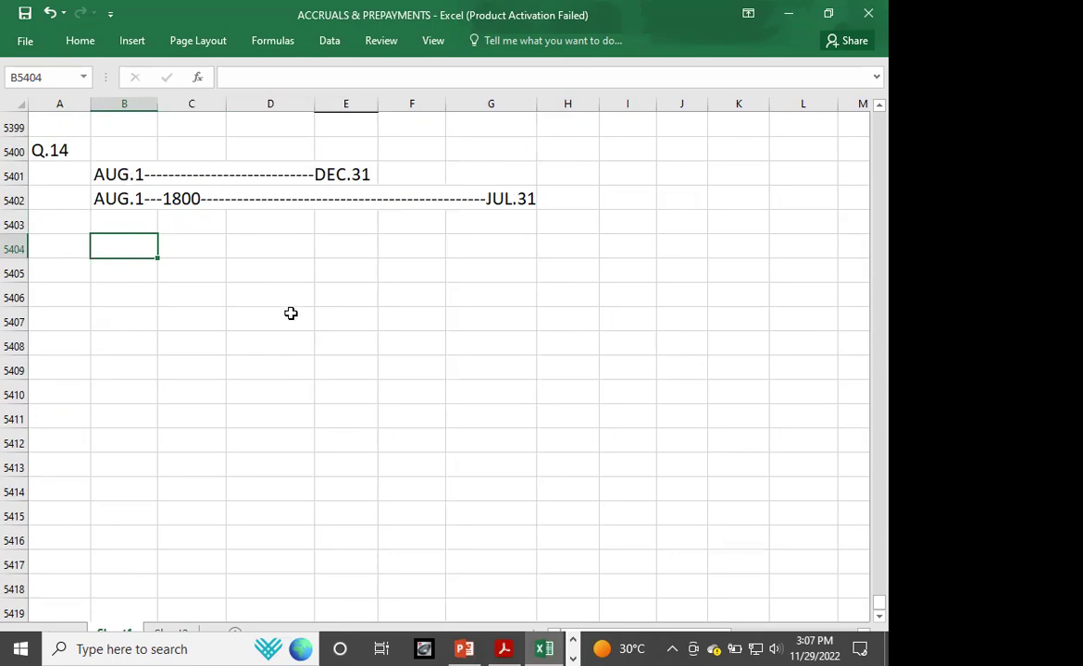
text(INS. E)
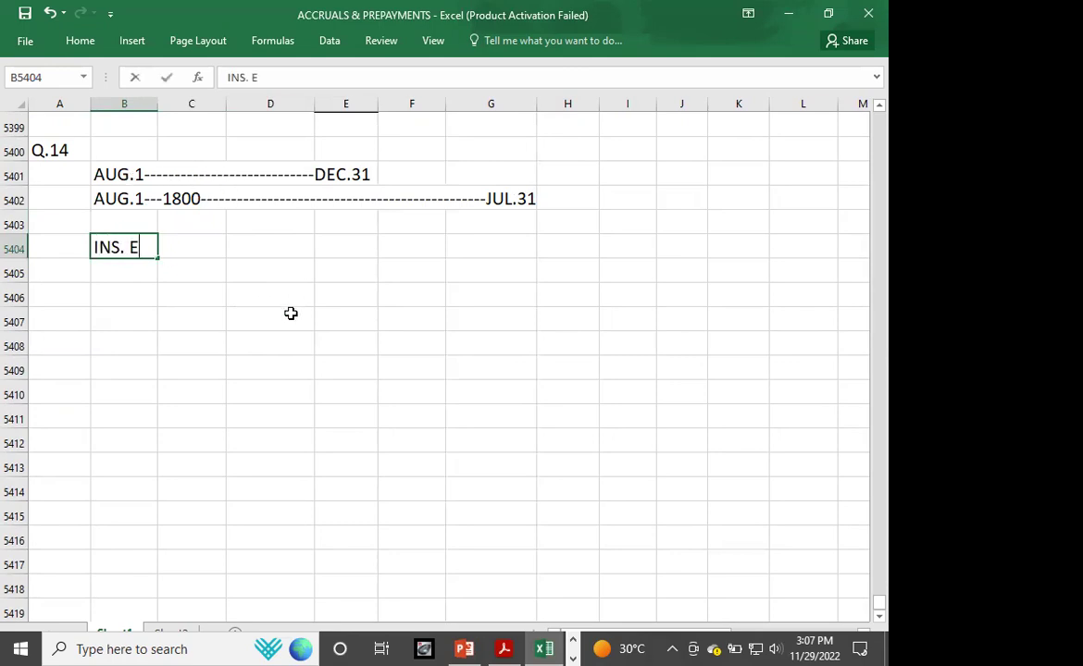
text(XP. = 1)
text(00)
key(BackSpace)
key(BackSpace)
text(800*5/12 =)
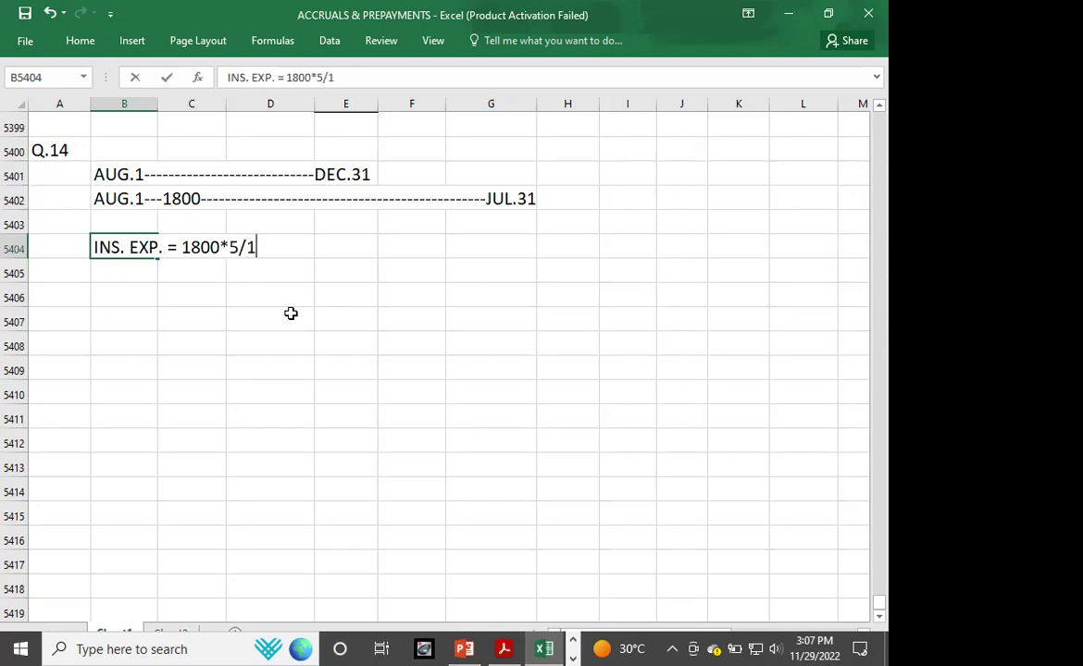
key(ctrl+Return)
key(Right)
key(Right)
key(Right)
text(750)
key(Return)
- Enter the prepaid insurance working PREPAID = 1800*7/12 = in B5406 with its amount 1050 in E5406
key(Down)
key(Left)
key(Left)
key(Left)
text(PREPAID)
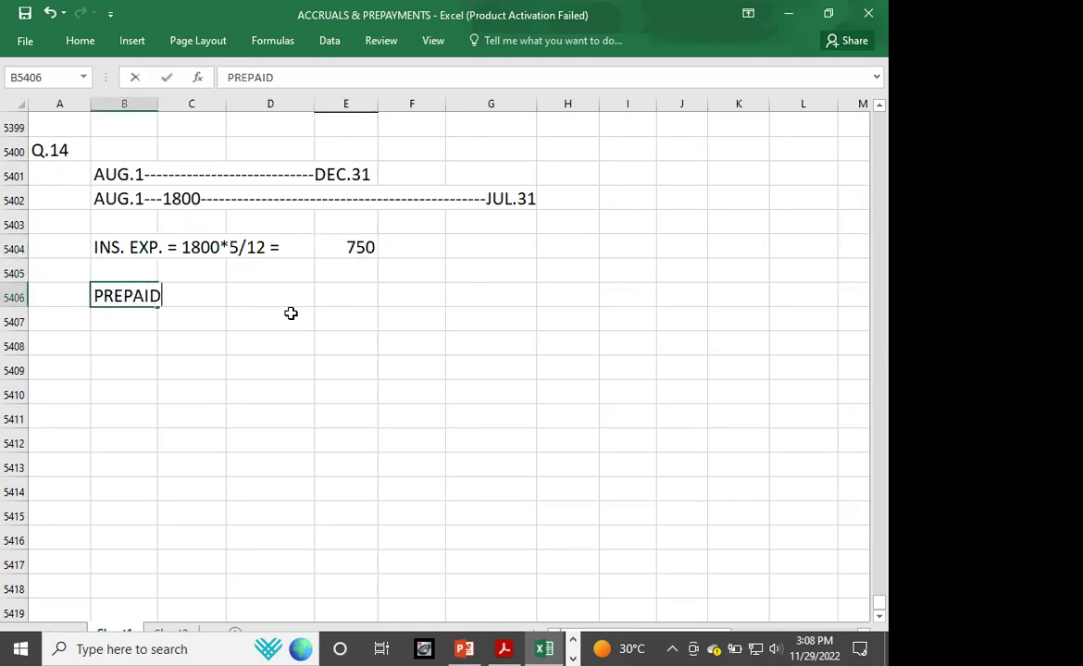
text( = 1800)
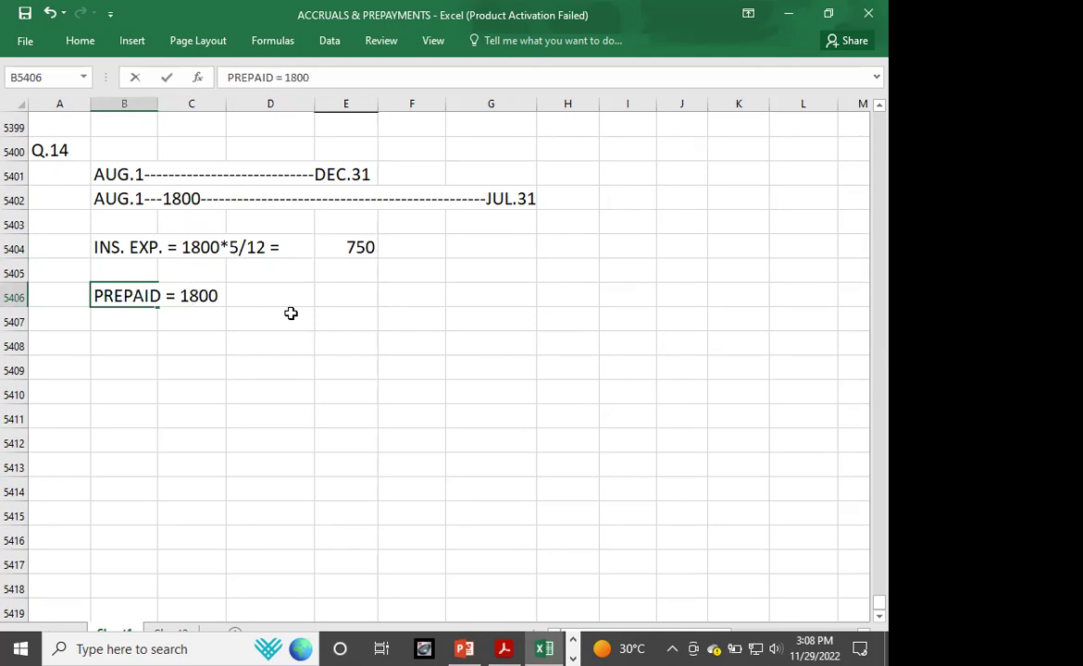
text(*7/12 =)
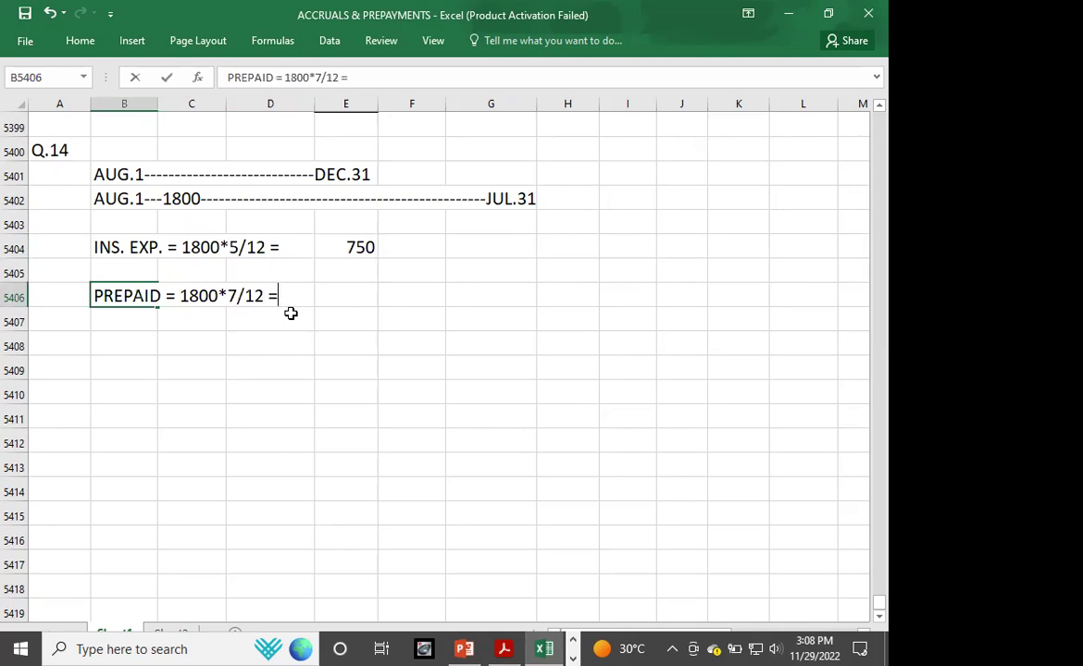
key(Tab)
key(Tab)
key(Tab)
text(1050)
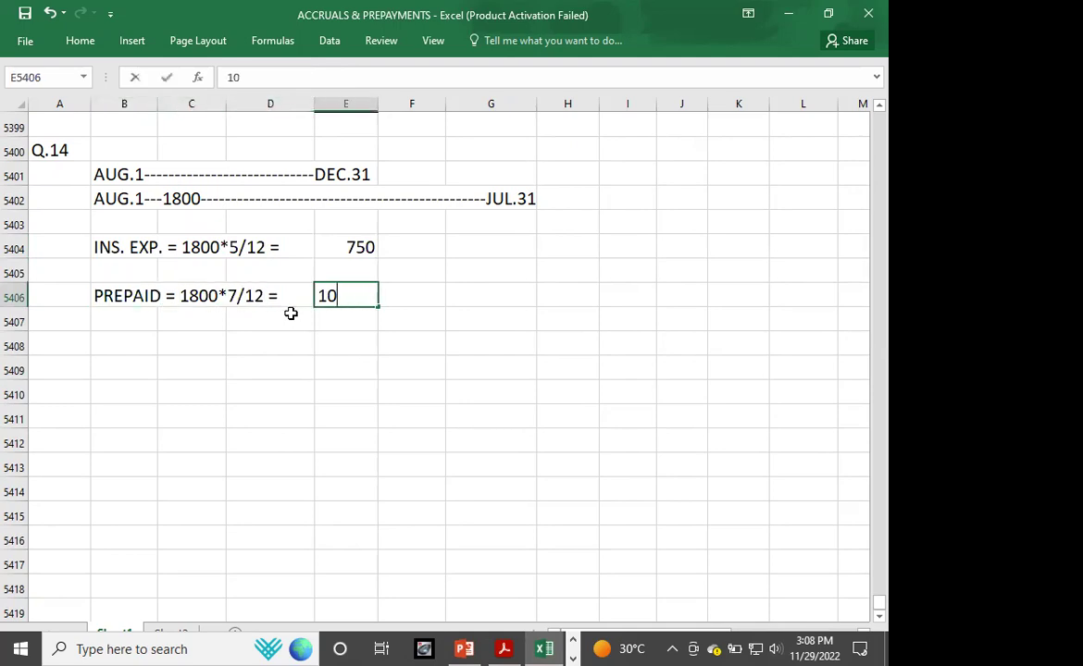
key(Return)
- Enter the heading Q.15 in A5408 and switch to the ABC document in Acrobat Reader to read question 15
key(Return)
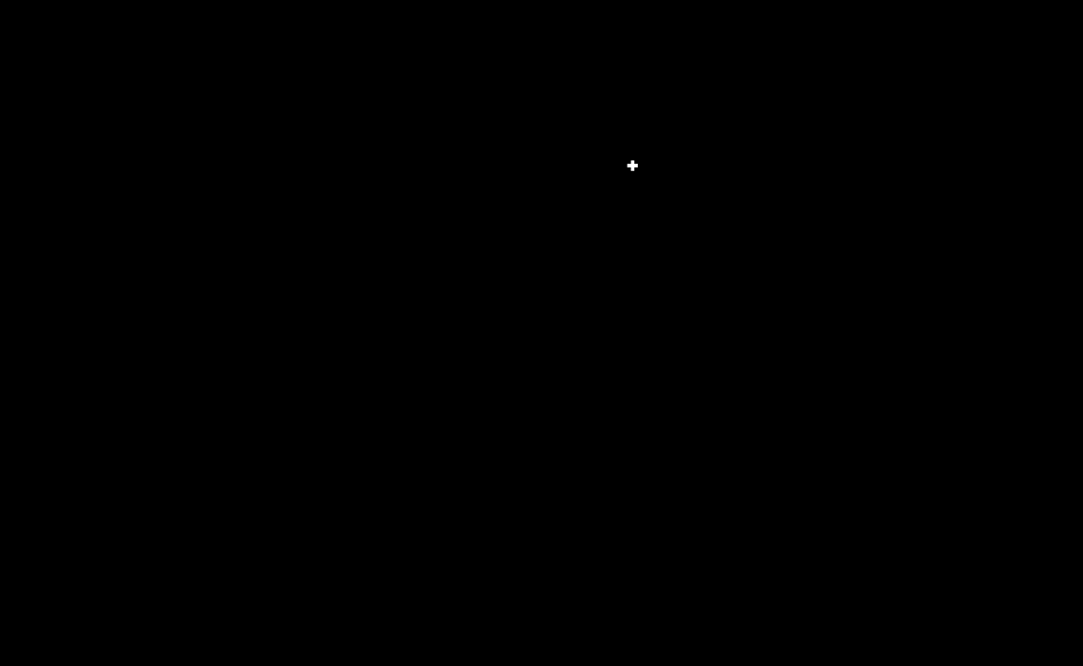
text(Q.15)
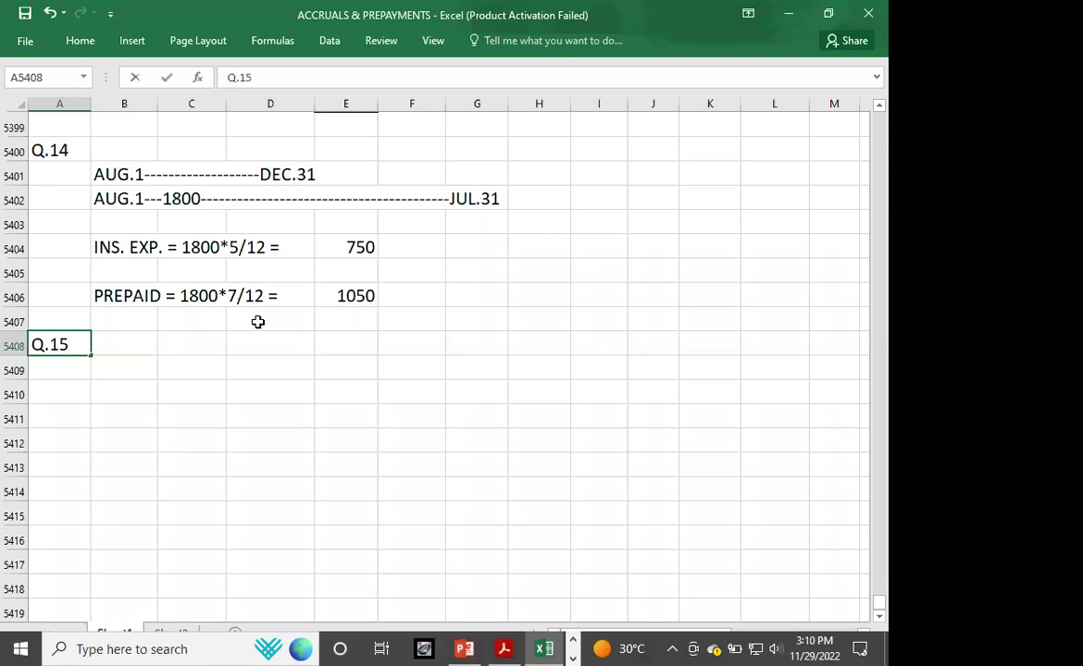
key(Return)
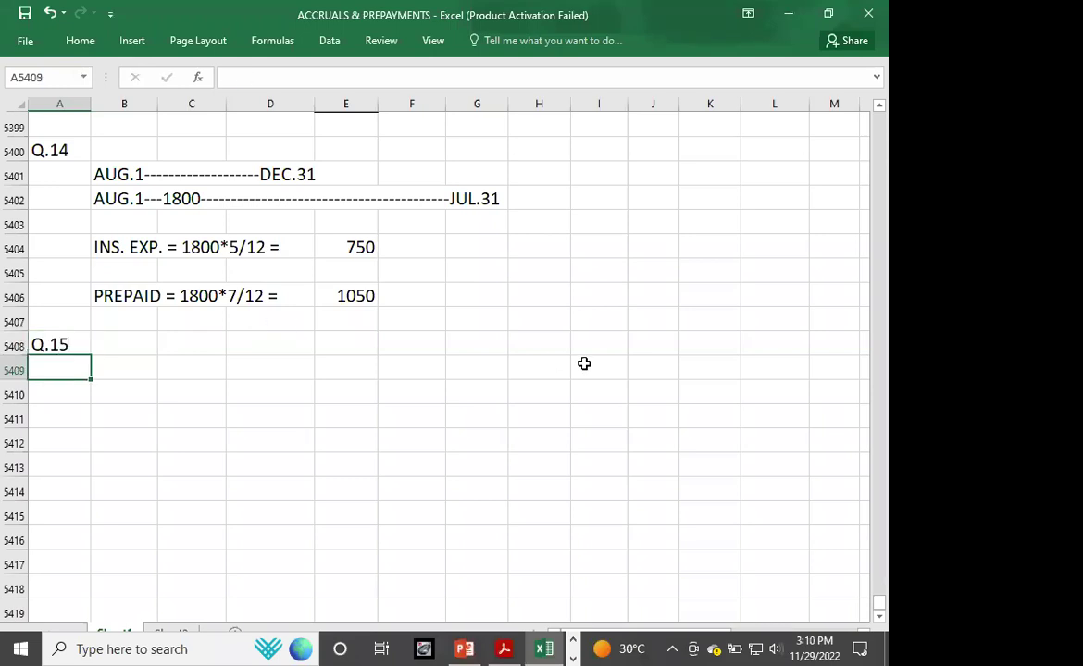
key(alt+Tab)
key(alt+Tab)
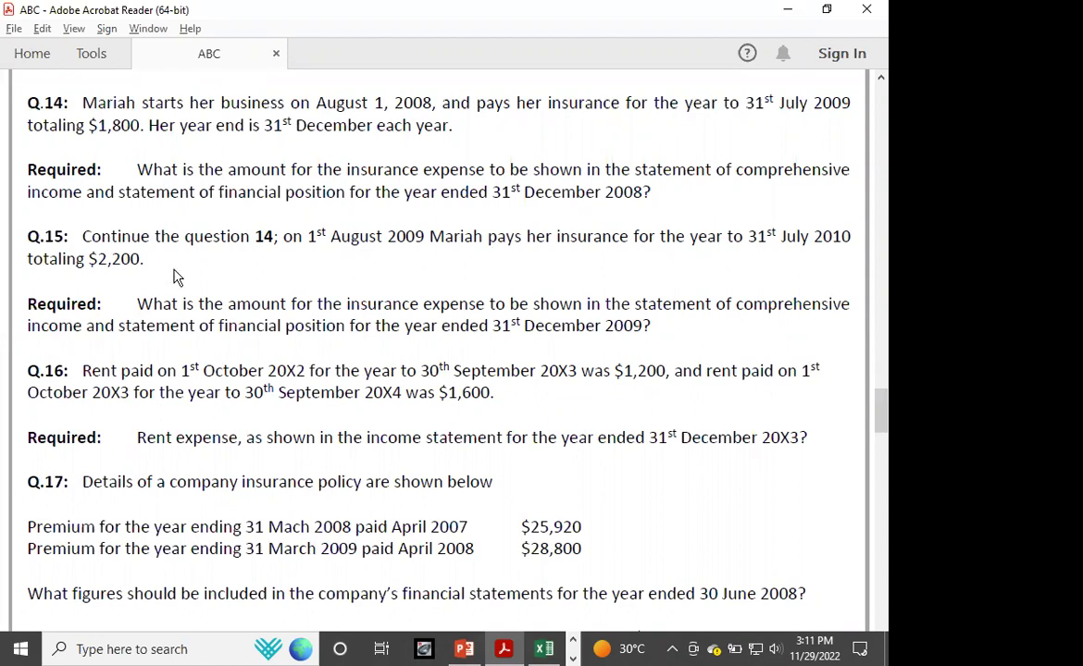
- Return to the Excel worksheet and copy the two Q.14 timelines in B5401:G5402 to B5409 under Q.15
key(alt+Tab)
key(Up)
key(Up)
key(Up)
key(Up)
key(Up)
key(Up)
key(Up)
key(Up)
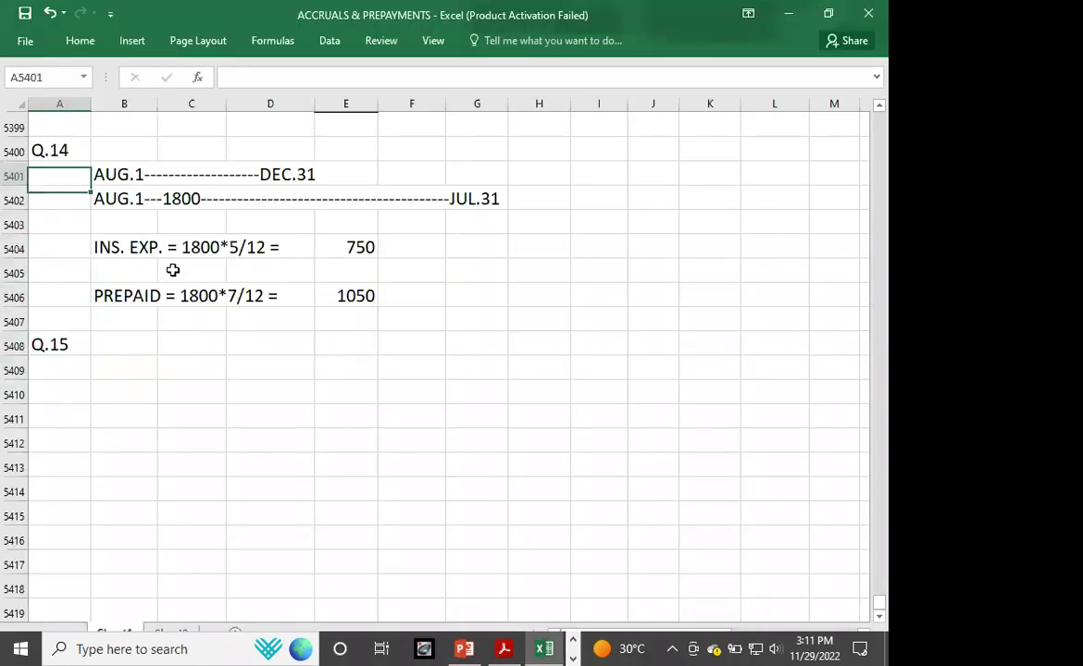
key(Right)
key(shift+Right)
key(shift+Right)
key(shift+Right)
key(shift+Right)
key(shift+Right)
key(shift+Down)
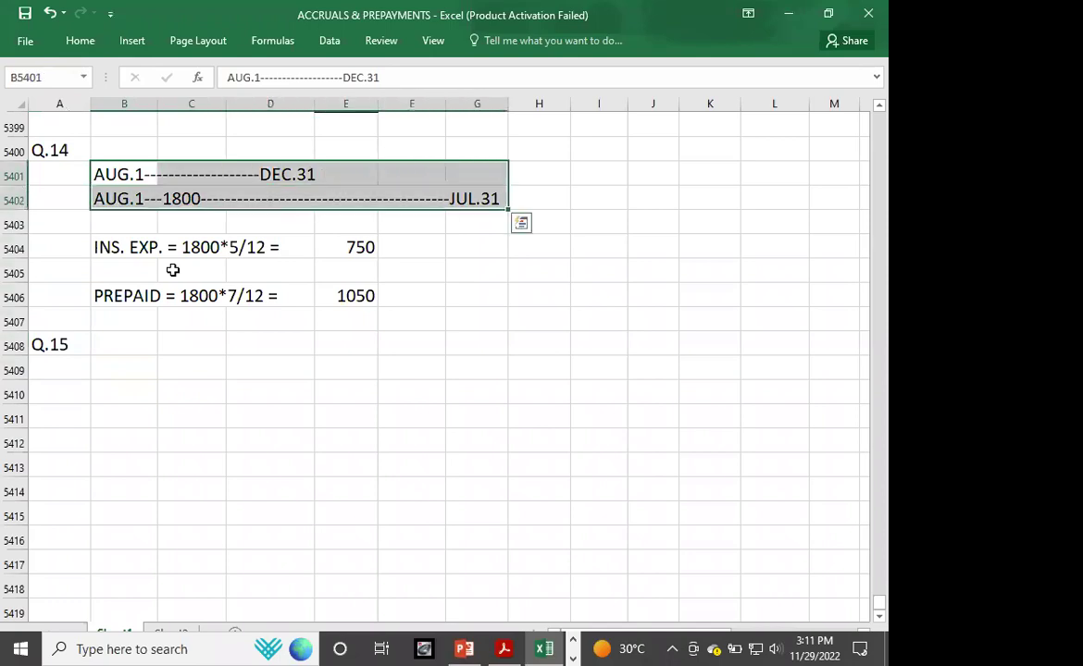
key(ctrl+c)
key(Down)
key(Down)
key(Down)
key(Down)
key(Down)
key(Down)
key(Down)
key(Down)
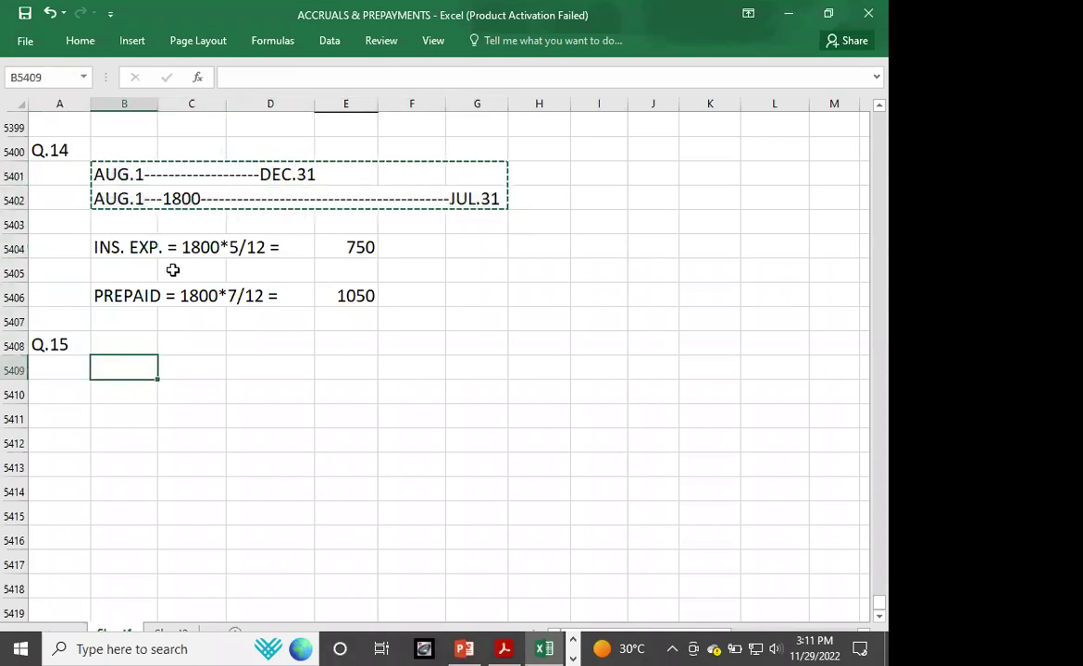
key(ctrl+v)
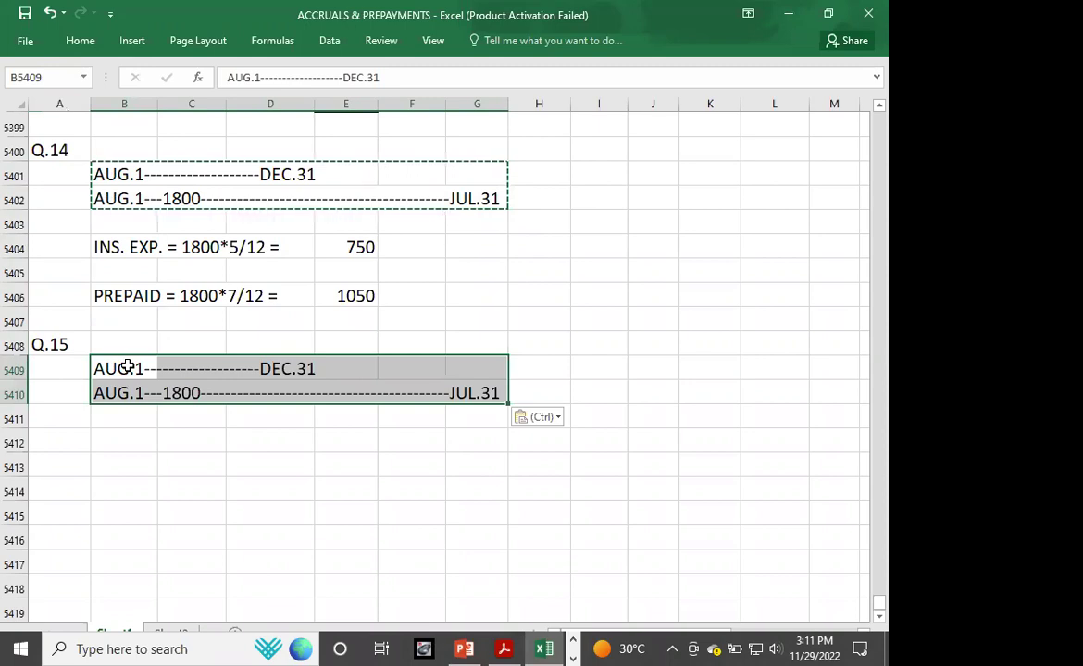
- Extend the accounting-year timeline in B5409 with /JAN.1, a long dashed line and the end date DEC.31
double_click(131, 369)
key(Escape)
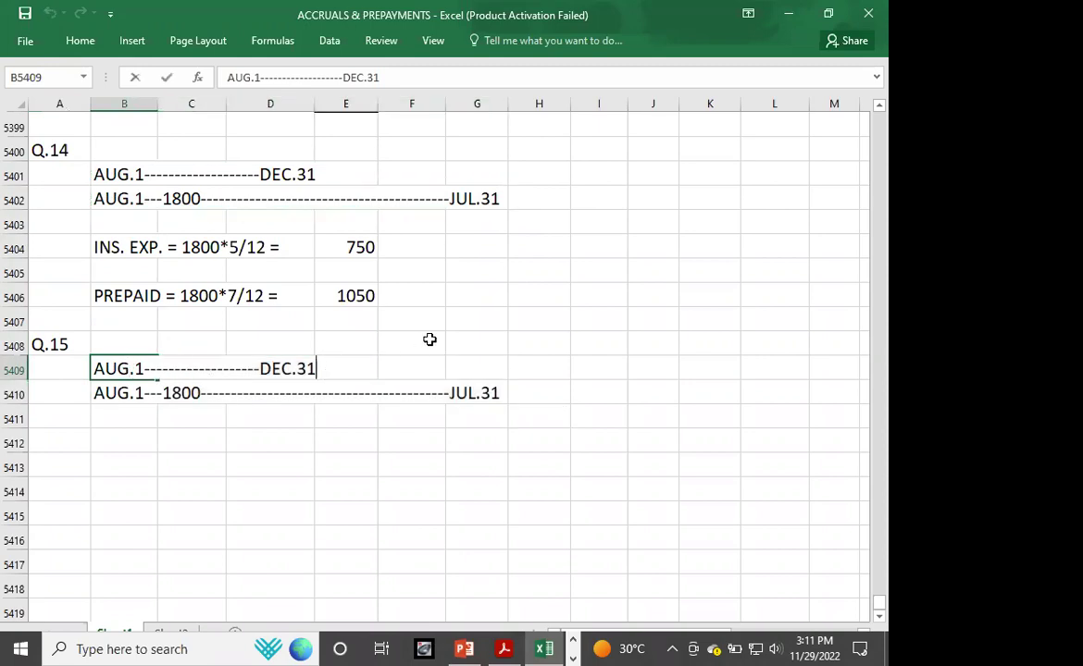
text(/)
key(BackSpace)
text(/JAN)
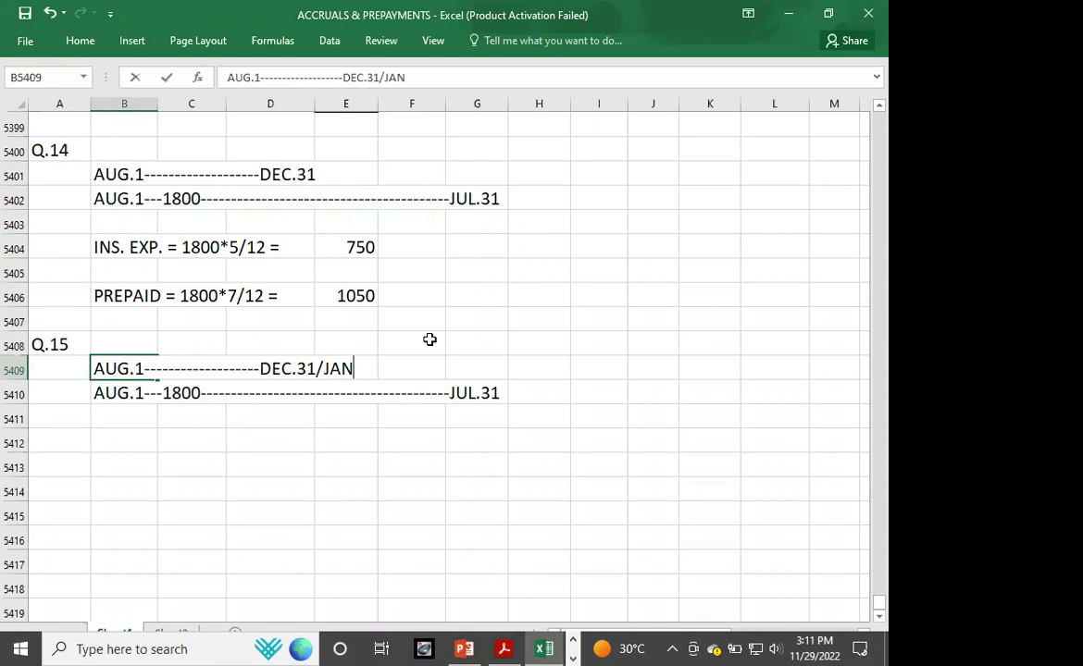
text(N)
key(BackSpace)
text(.1----------------------------------)
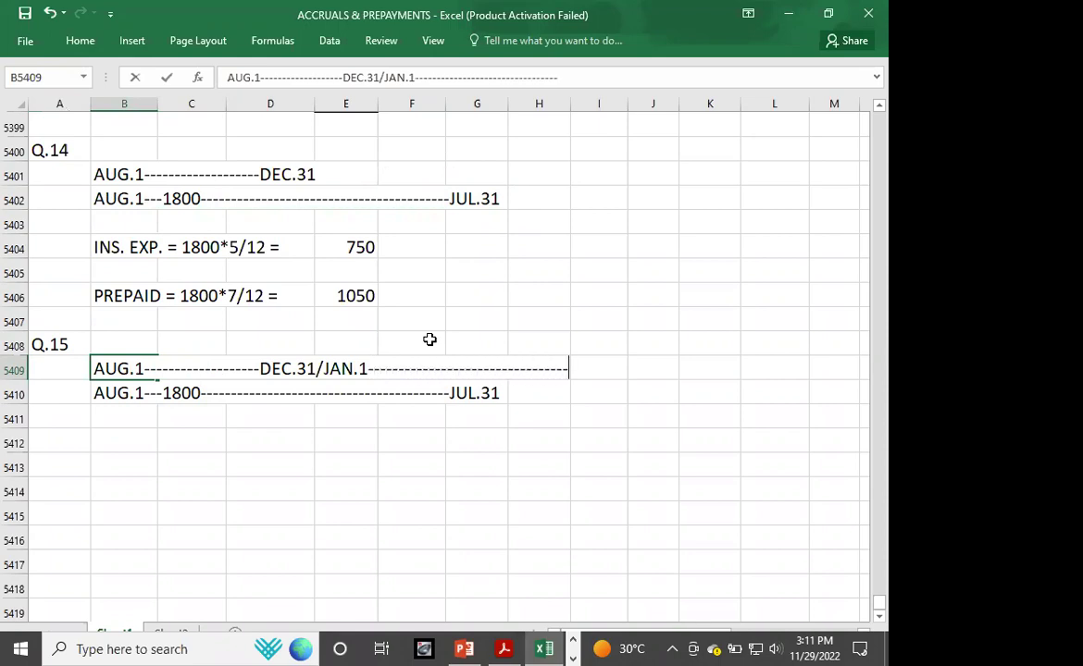
text(-----DEC.31)
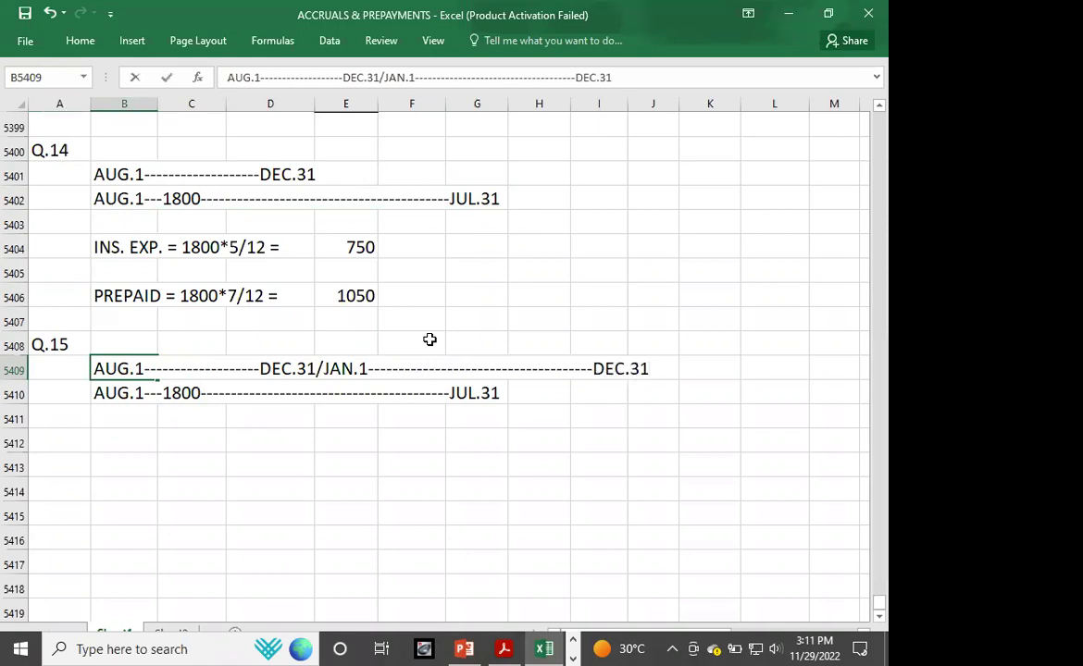
key(Return)
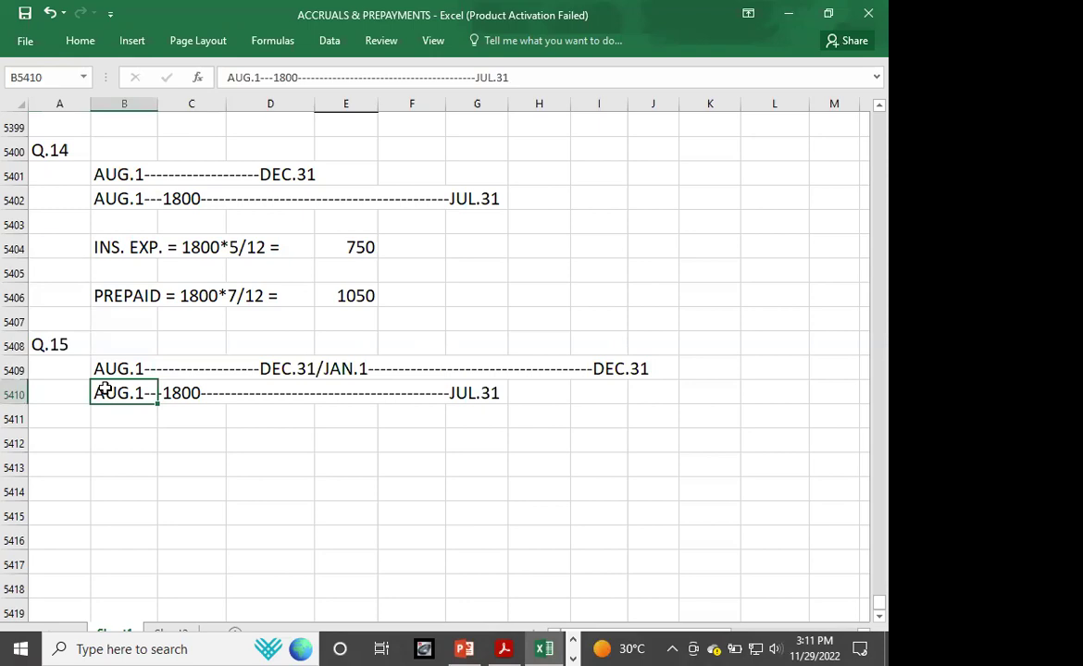
- Extend the insurance timeline in B5410 with /AUG.1-----2200, a dashed line and the end date JUL.31
key(F2)
text(/AUG/)
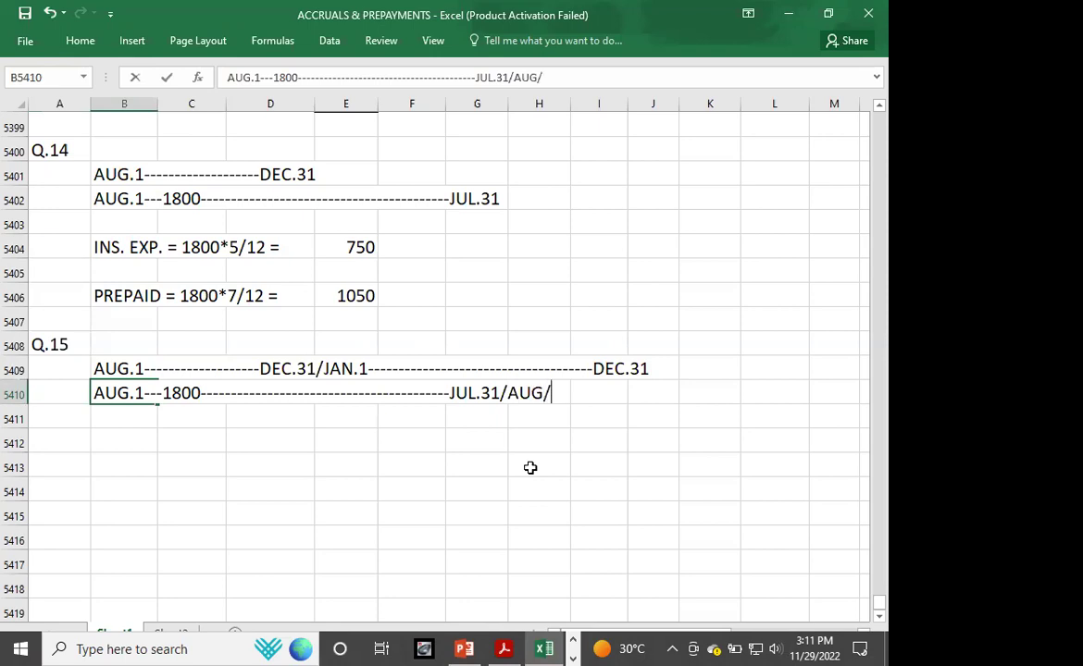
key(BackSpace)
text(.1-----2200----------)
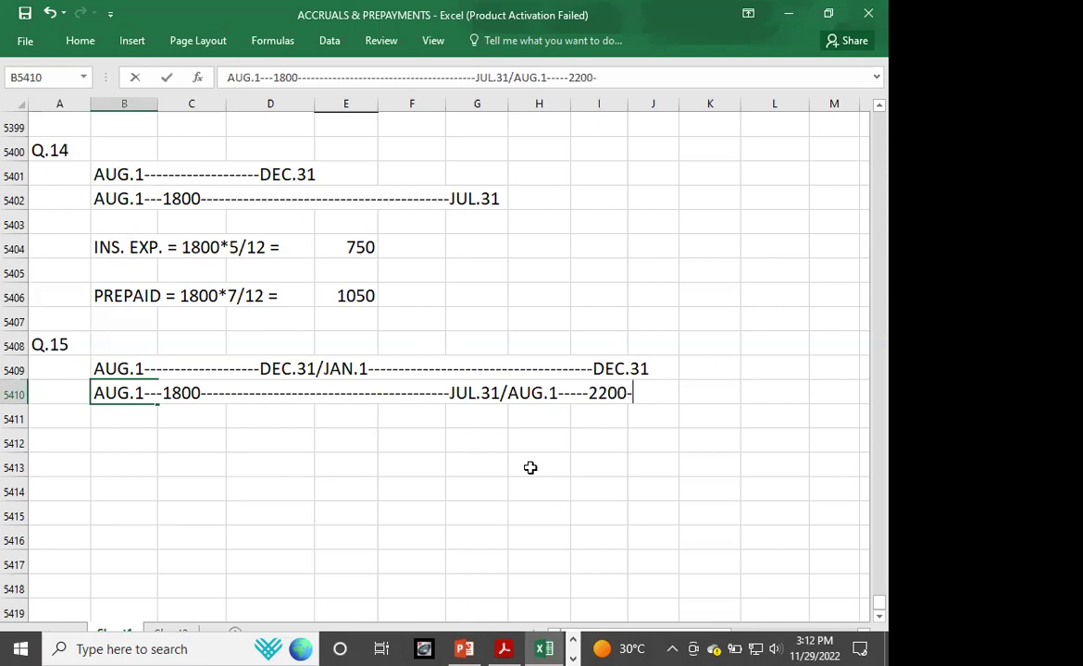
text(-------------J)
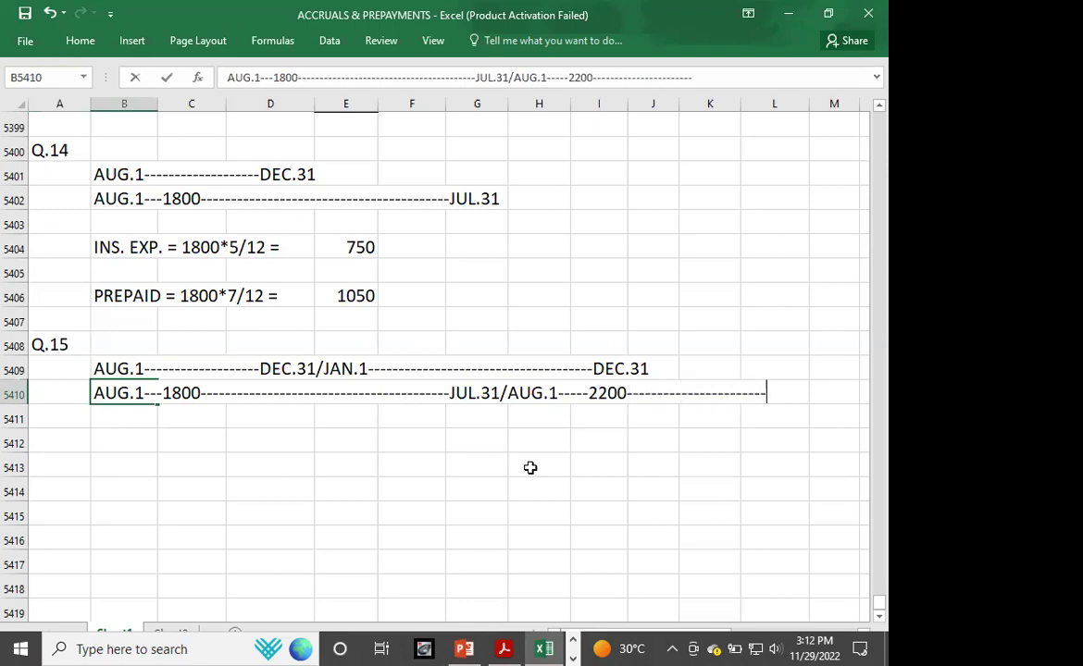
text(UL.31)
key(Return)
- Select E5409:J5410 to examine the January to December period of the two Q.15 timelines
click(145, 512)
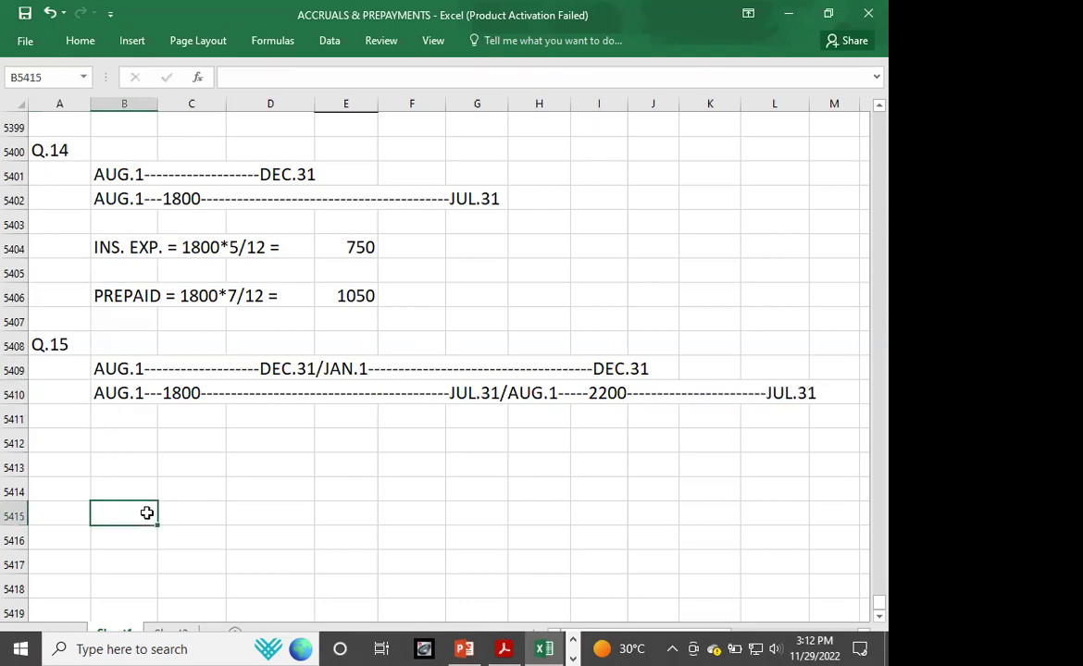
click(333, 363)
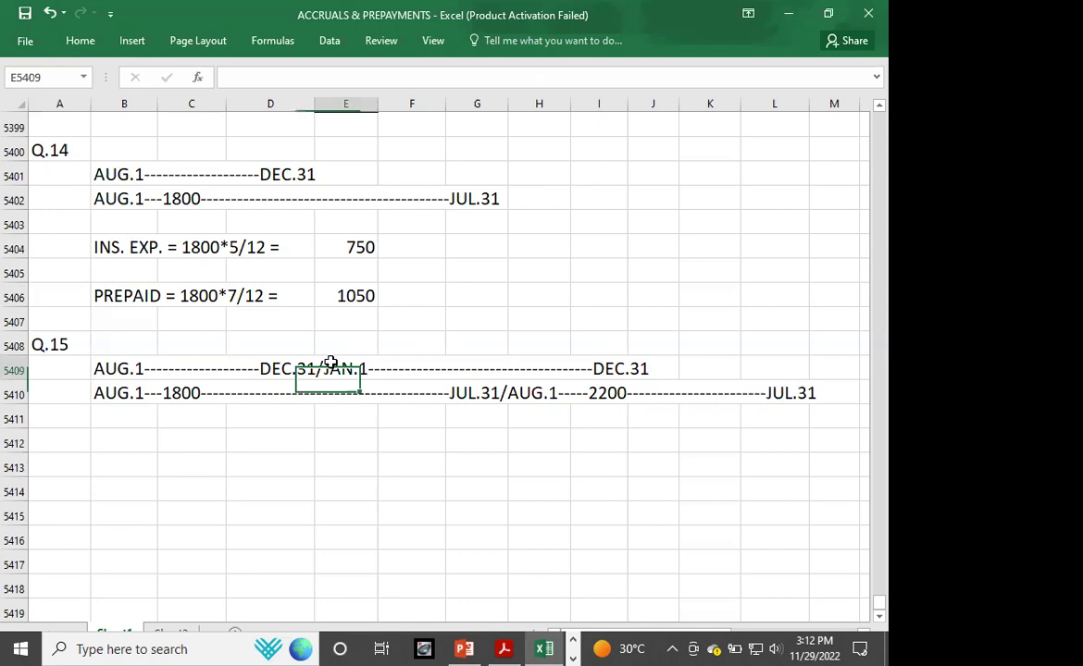
key(shift+Right)
key(shift+Right)
key(shift+Right)
key(shift+Right)
key(shift+Right)
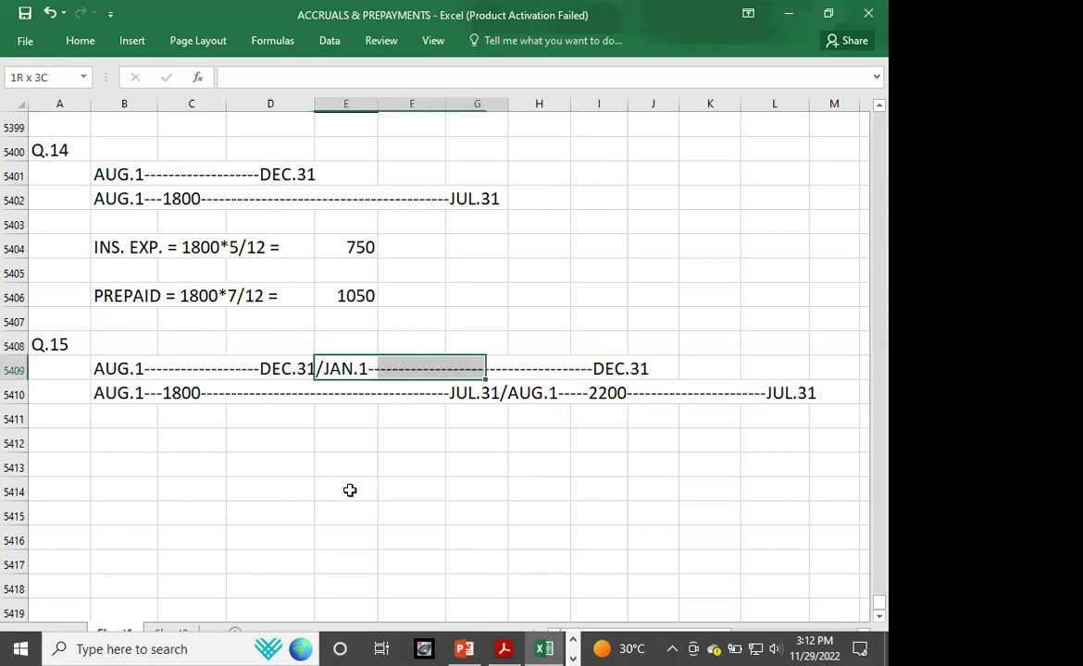
key(shift+Down)
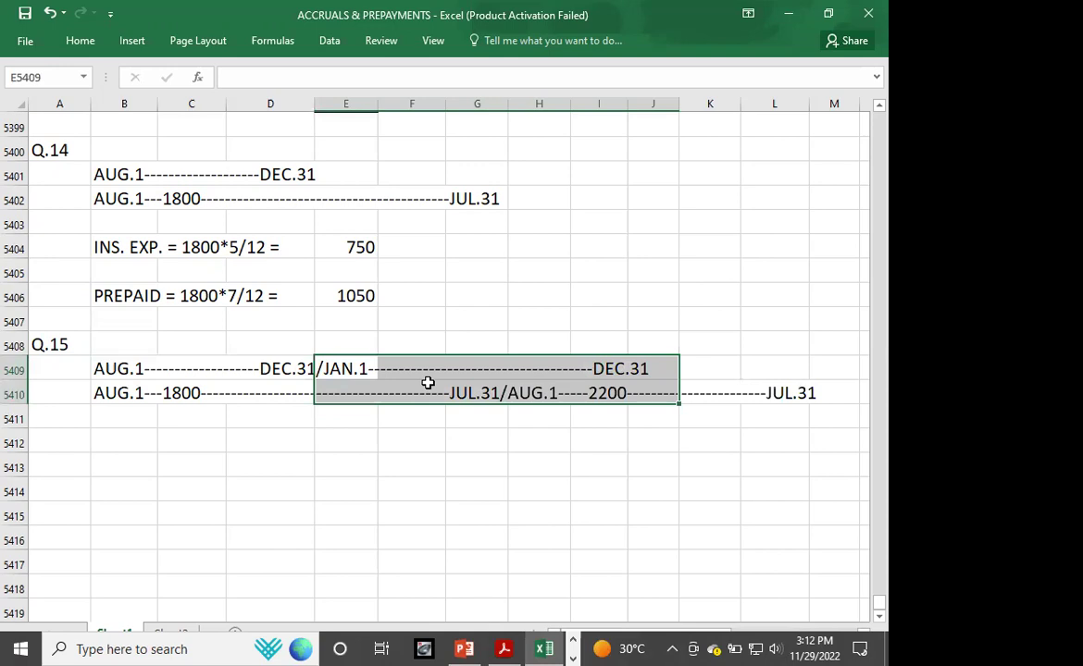
- Examine the January to July part by selecting E5409:G5410, and the August to December part by selecting H5409:J5411
key(shift+Left)
key(shift+Left)
key(shift+Left)
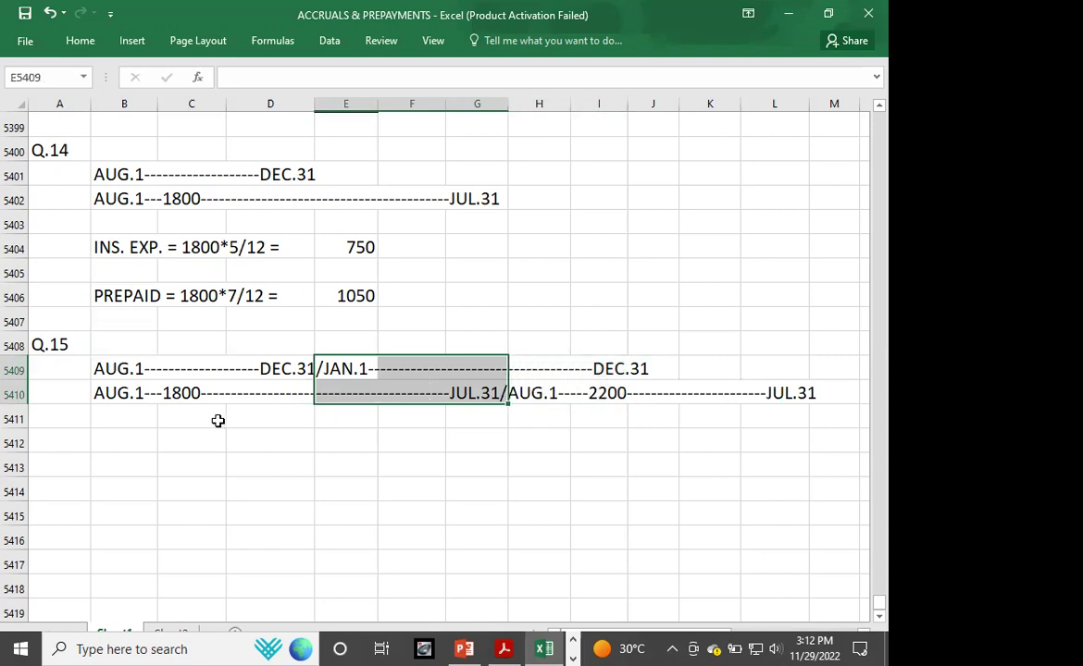
click(521, 362)
key(shift+Down)
key(shift+Down)
key(shift+Right)
key(shift+Right)
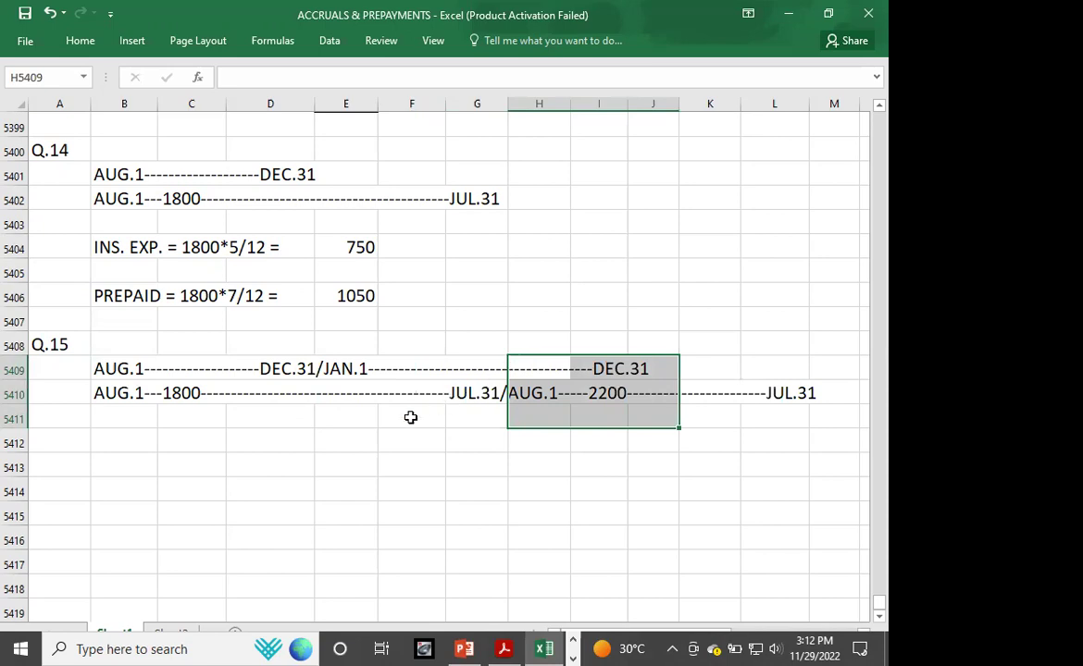
- Enter the insurance expense working INS. EXP. = (1800*7/12)+(2200*5/12) in E5411
click(357, 420)
text(INS. EXP. = (1800)
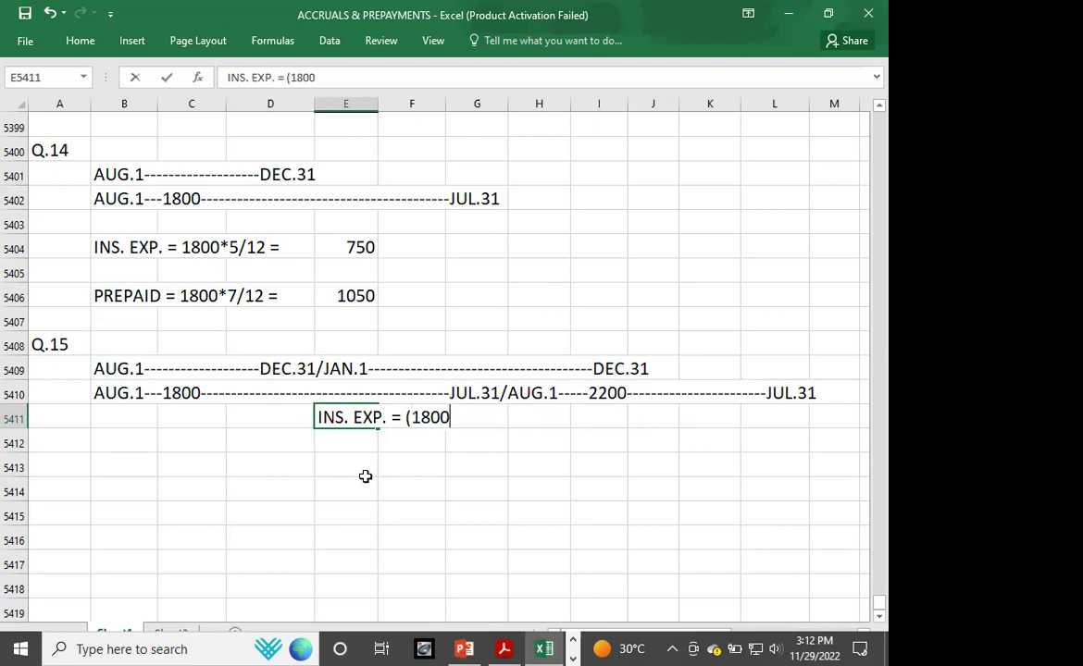
text(*7/12)+)
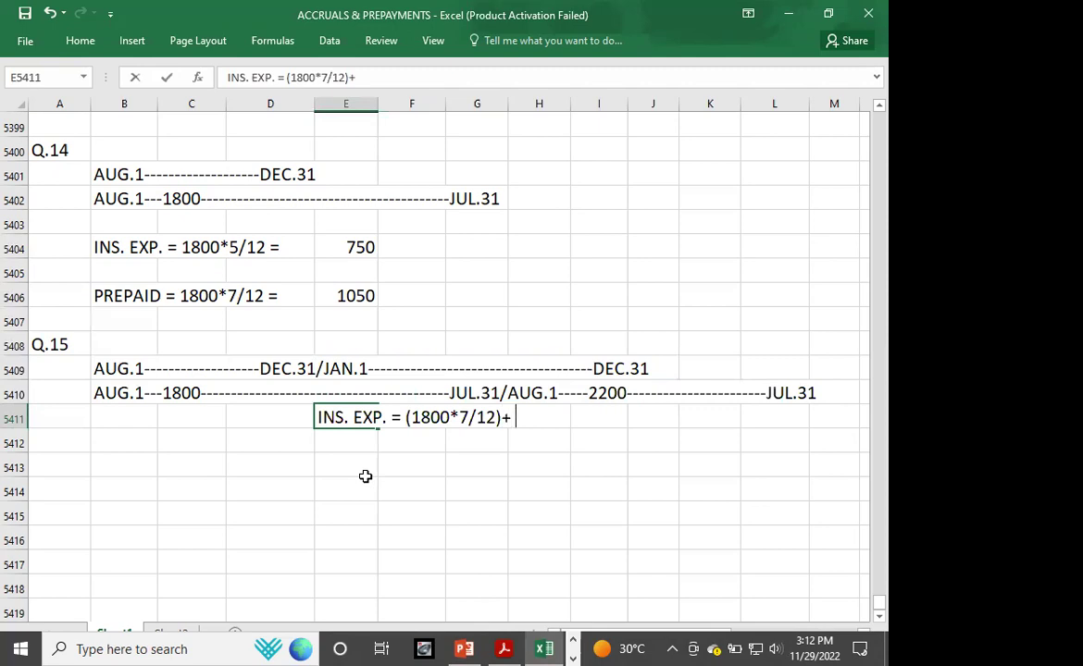
text((2200*5/12)
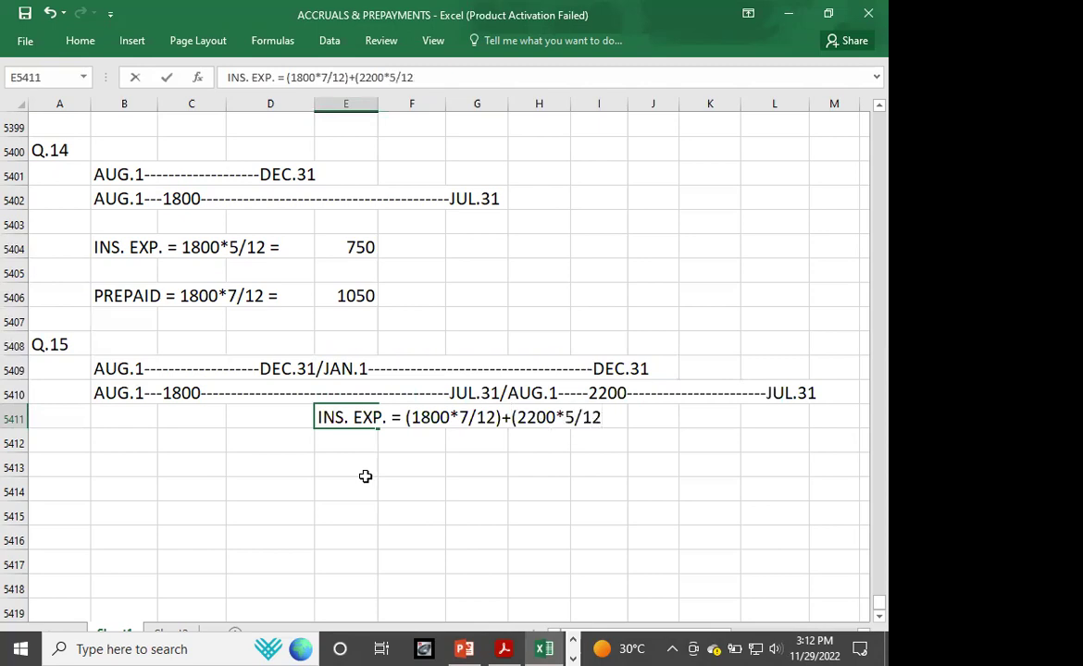
text())
key(Return)
- Enter the simplified insurance expense line INS. EXP. = 1050 + 917 in E5412
text(I)
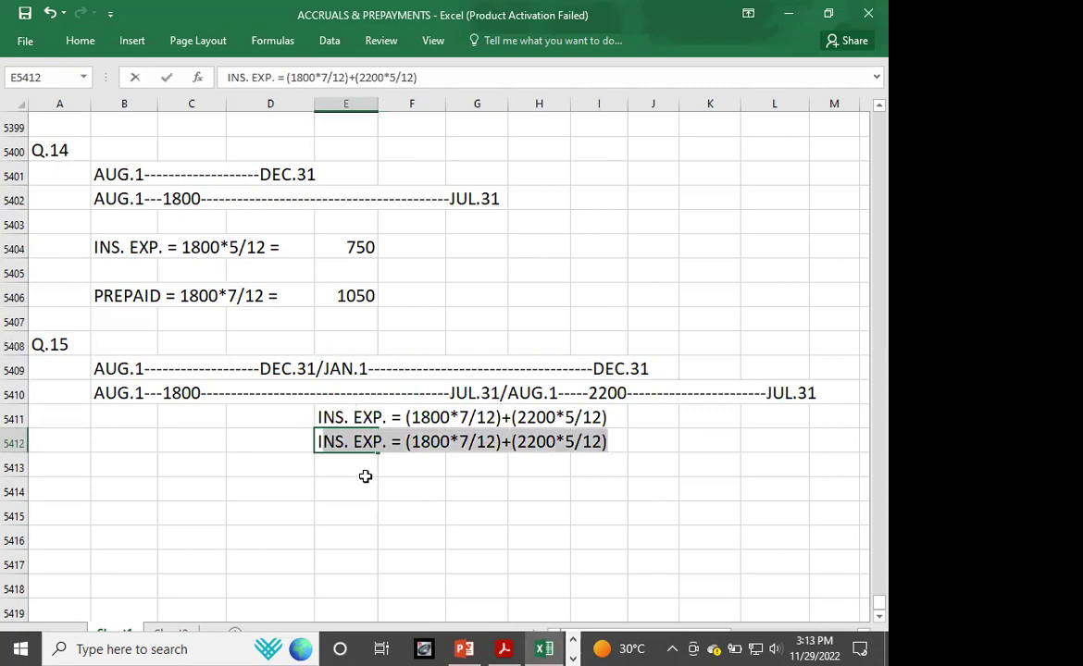
click(407, 442)
key(Delete)
key(Delete)
key(Delete)
key(Delete)
key(Delete)
key(Delete)
key(Delete)
key(Delete)
key(Delete)
key(Delete)
key(Delete)
key(Delete)
key(Delete)
key(Delete)
key(Delete)
key(Delete)
key(Delete)
key(Delete)
key(Delete)
key(Delete)
key(Delete)
key(Delete)
key(Delete)
text(1050 +)
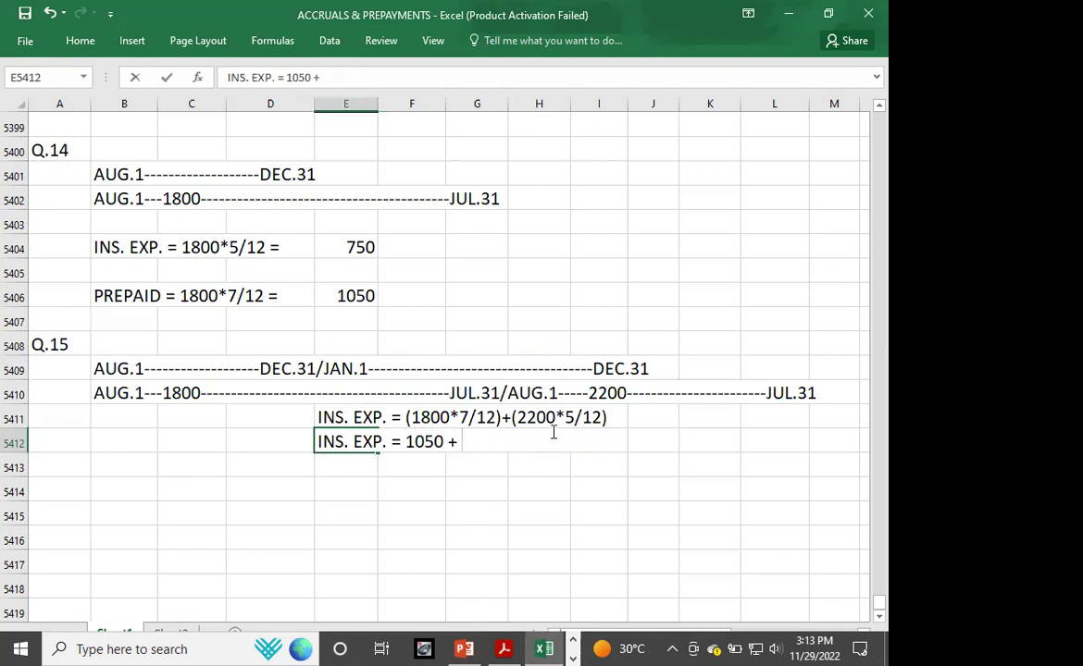
text( 917)
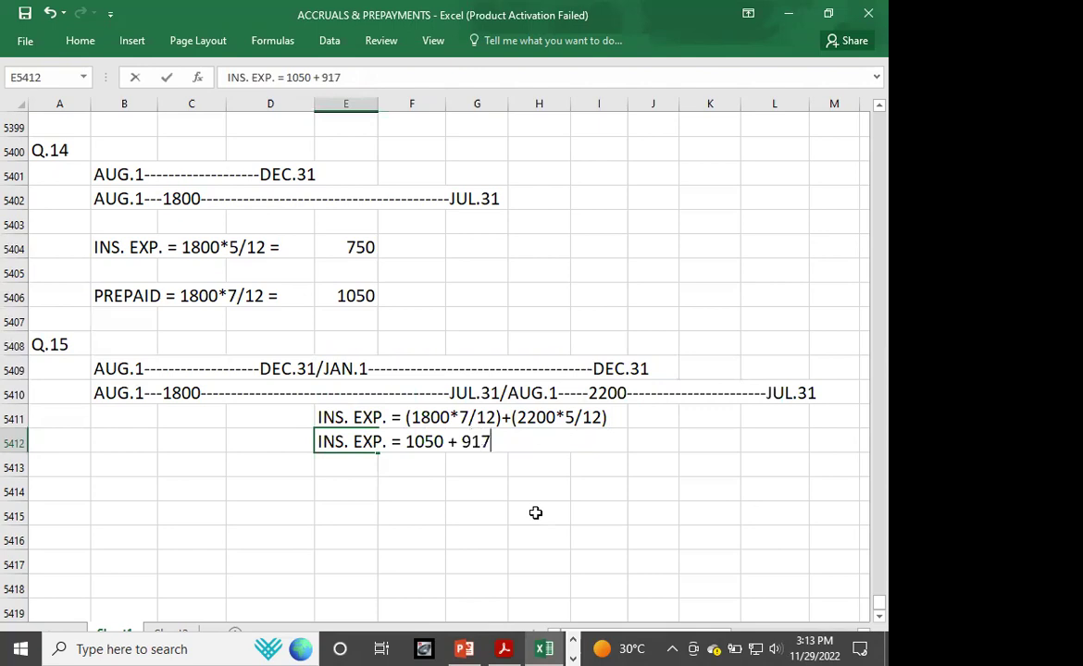
key(Return)
- Enter the insurance expense answer INS. EXP. = 1967 in E5413
text(IN)
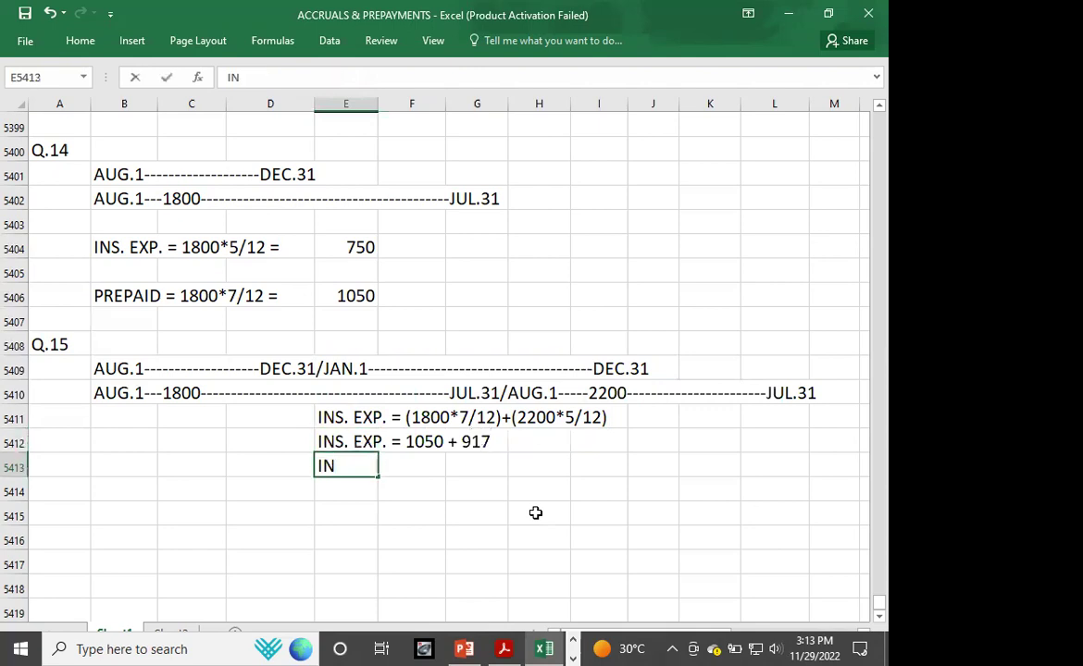
text(S. EXP. = )
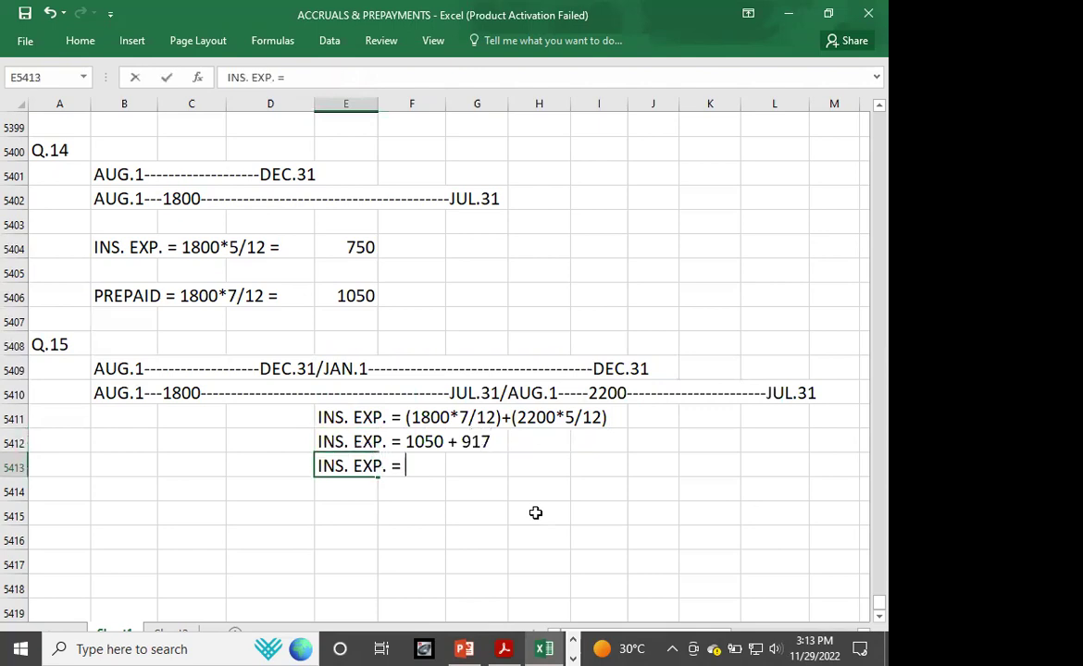
text(1967)
key(Return)
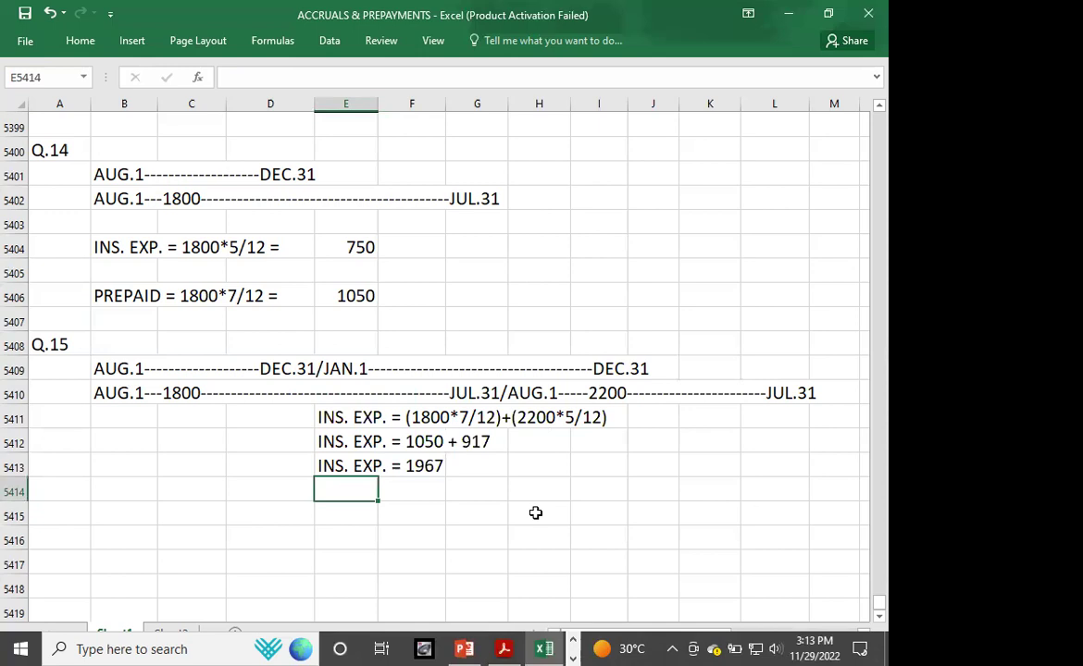
- Examine the prepaid part of the Q.15 timeline, from DEC.31 to JUL.31, by selecting J5408:L5411
key(Return)
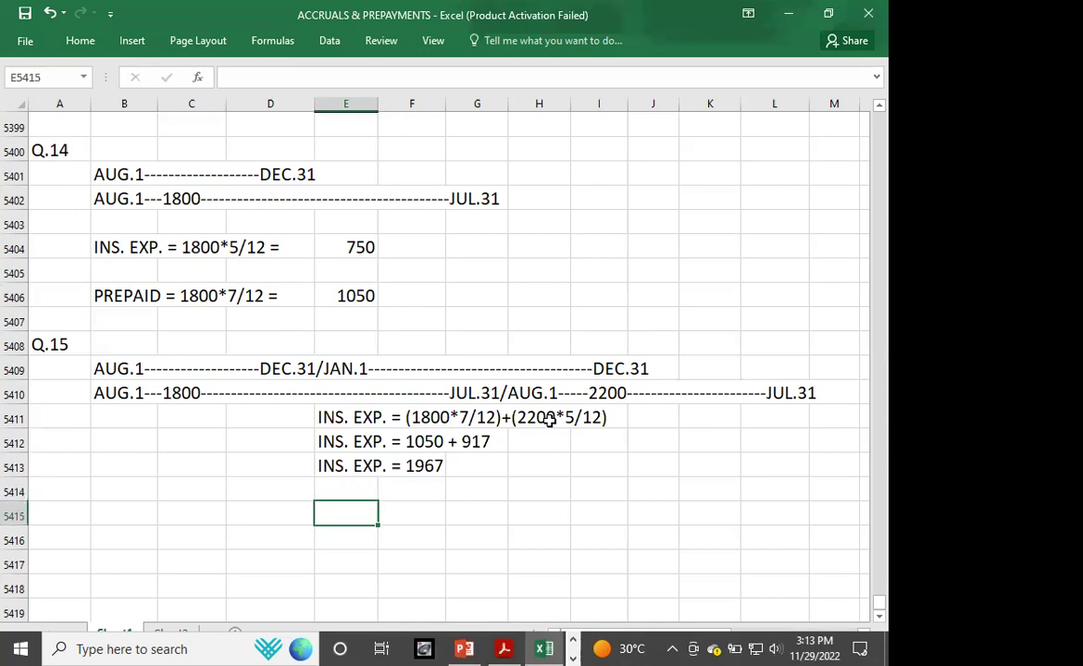
click(644, 343)
key(shift+Down)
key(shift+Down)
key(shift+Down)
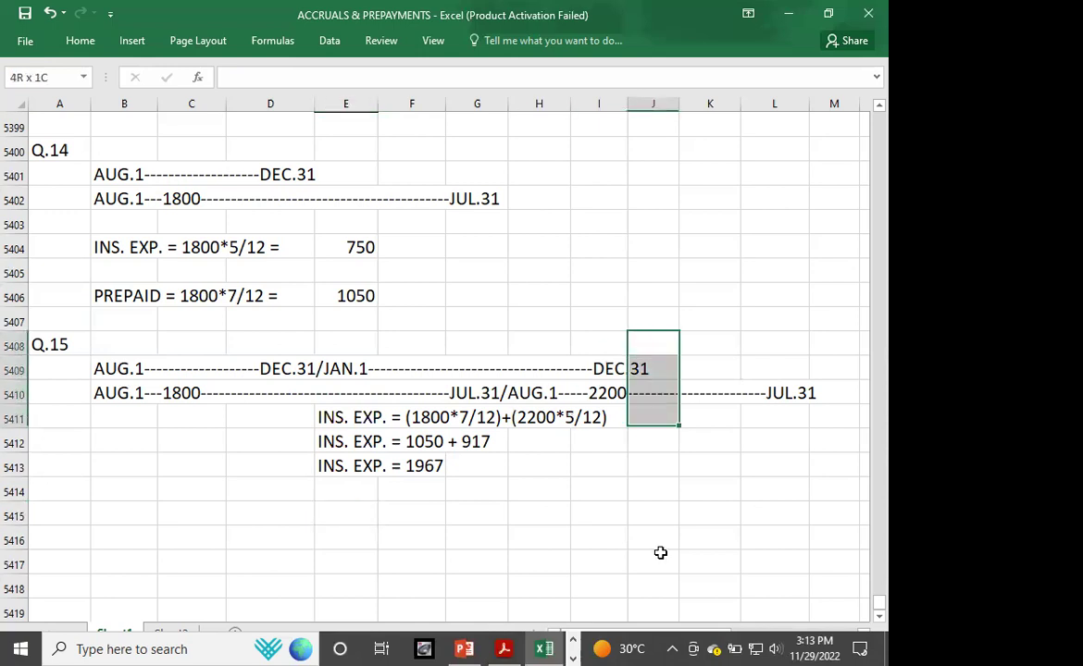
key(shift+Right)
key(shift+Right)
key(shift+Right)
key(shift+Left)
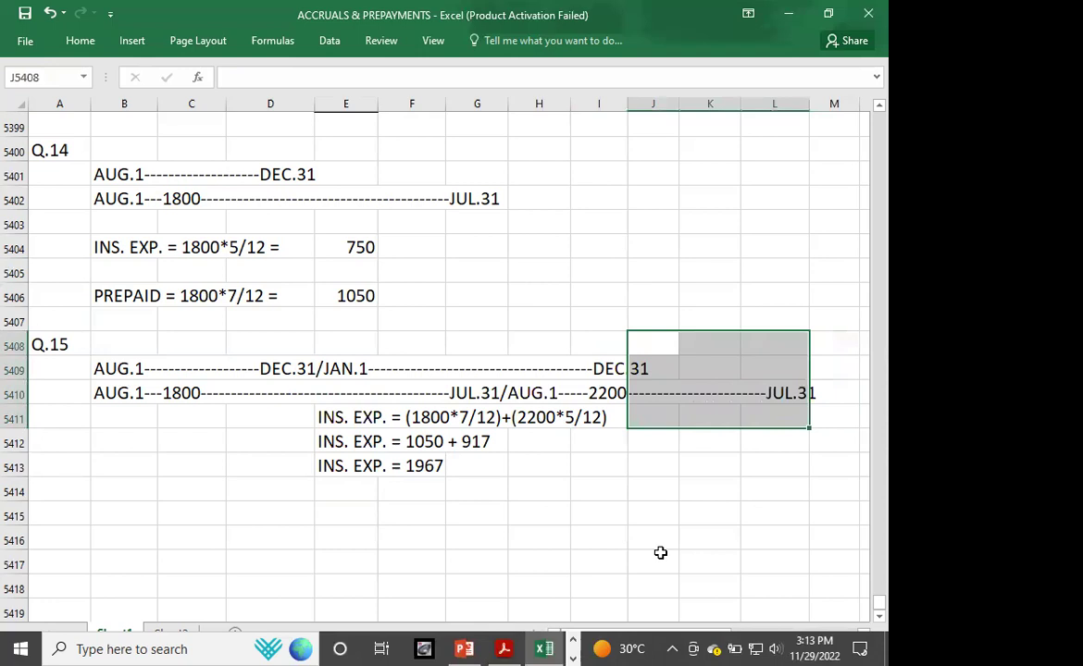
- Enter the prepaid insurance working PREPAID = 2200*7/12 = 1283 in E5415
click(340, 511)
text(PREPAI)
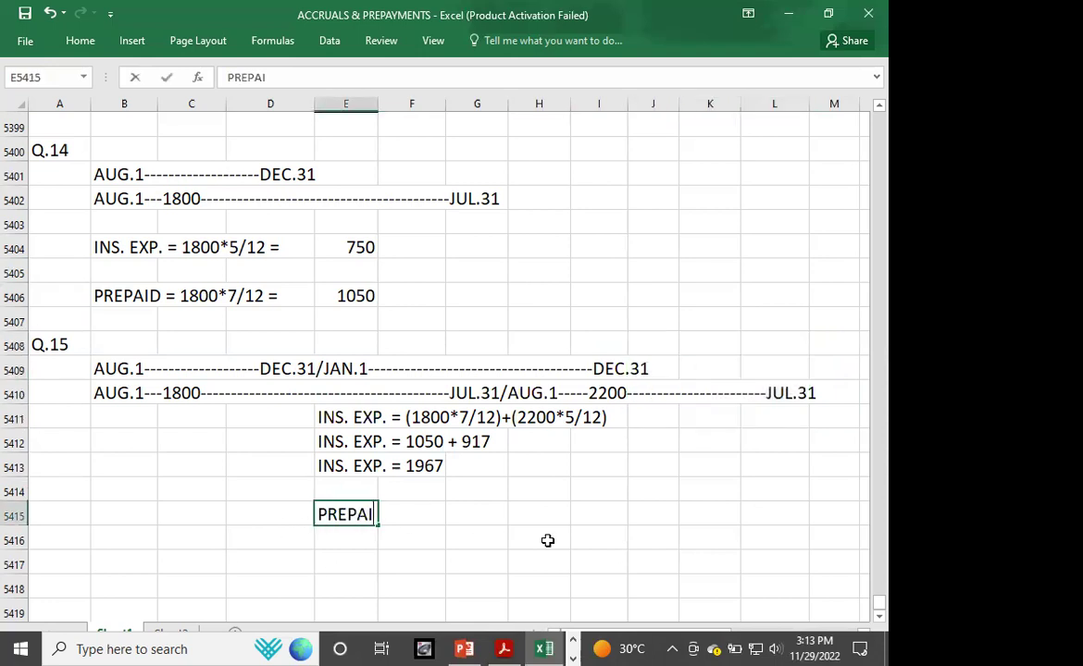
text(D = 22)
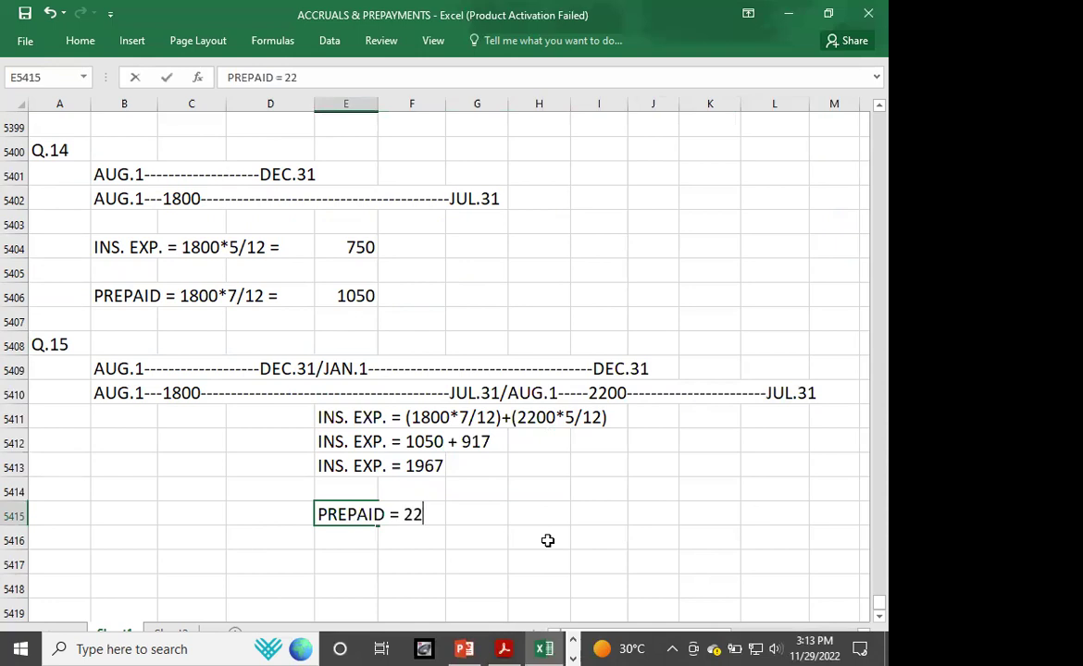
text(00*7/12 =)
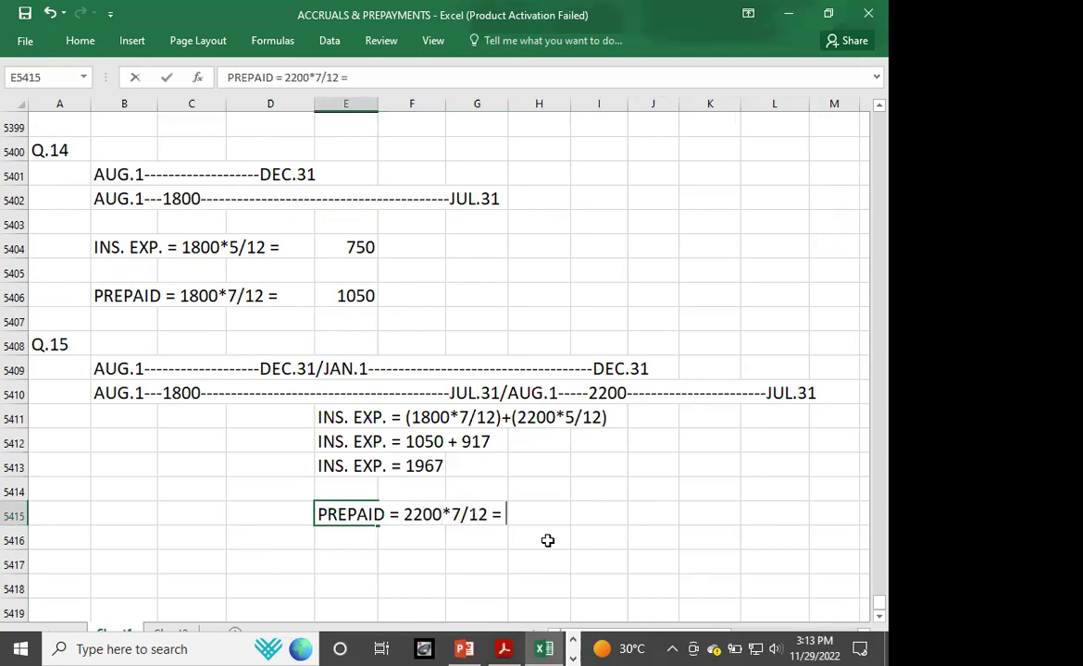
text( 1283)
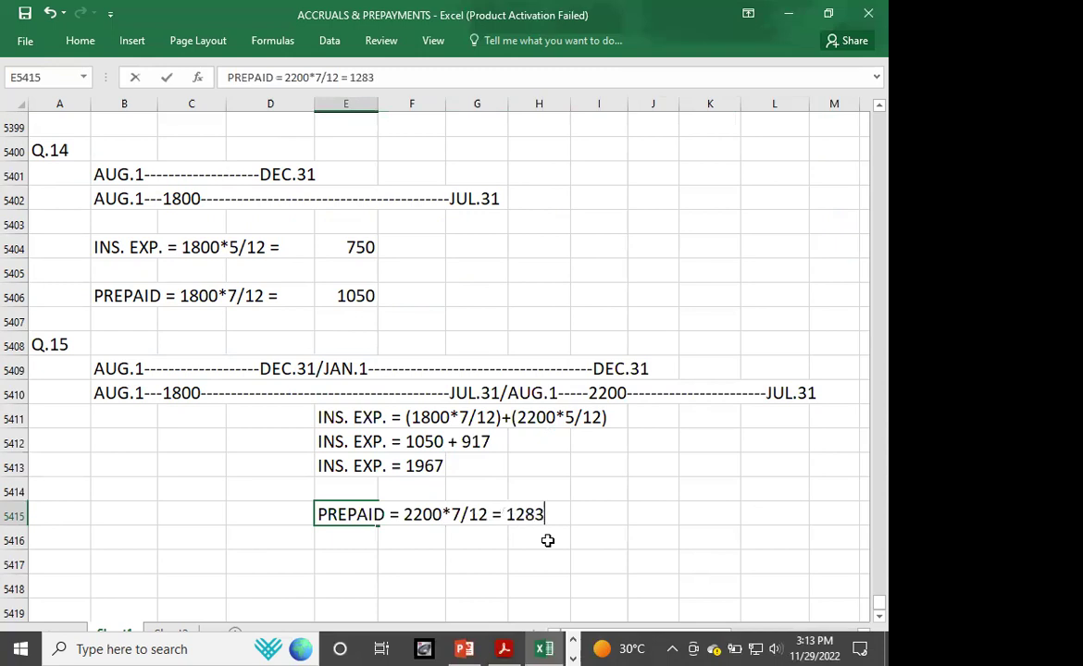
key(Return)
key(Return)
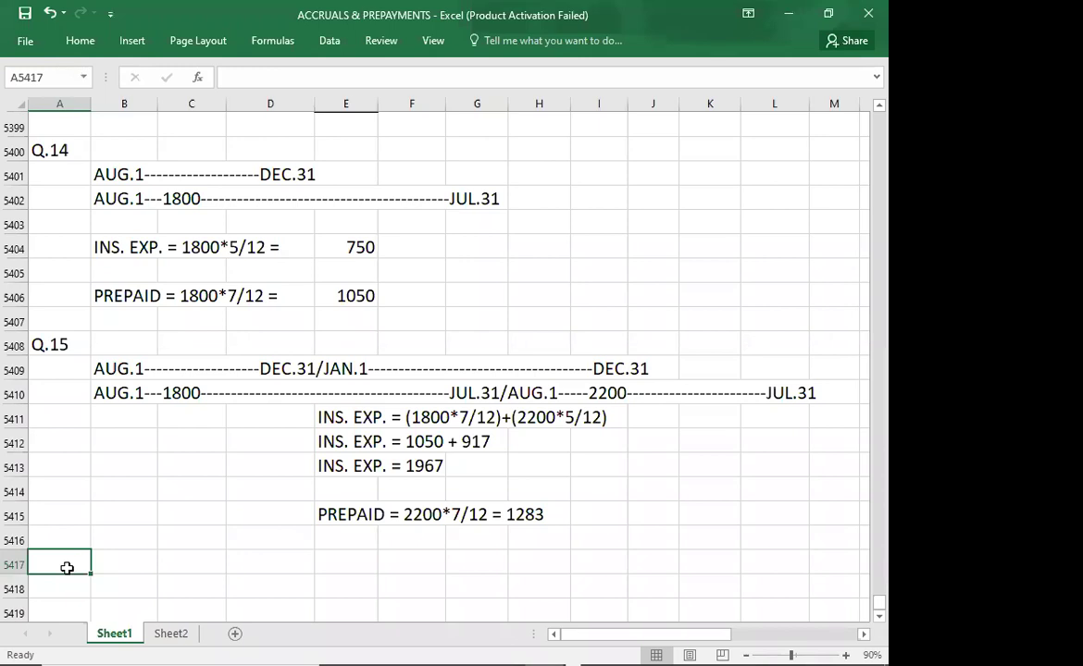
- Enter the question label Q.16 in A5417 and make room for its solution below
text(Q.16)
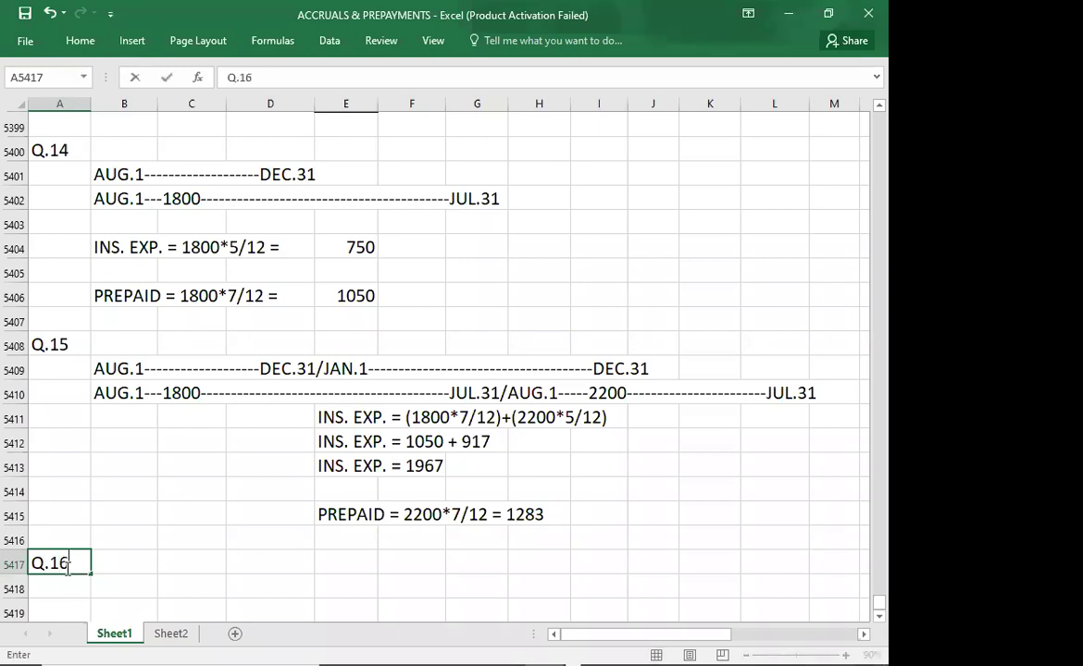
key(Return)
key(Down)
key(Down)
key(Down)
key(Down)
key(Down)
key(Down)
key(Down)
key(Down)
key(Down)
key(Down)
key(Down)
key(Down)
key(Down)
key(Down)
key(Down)
key(Down)
key(Down)
key(Down)
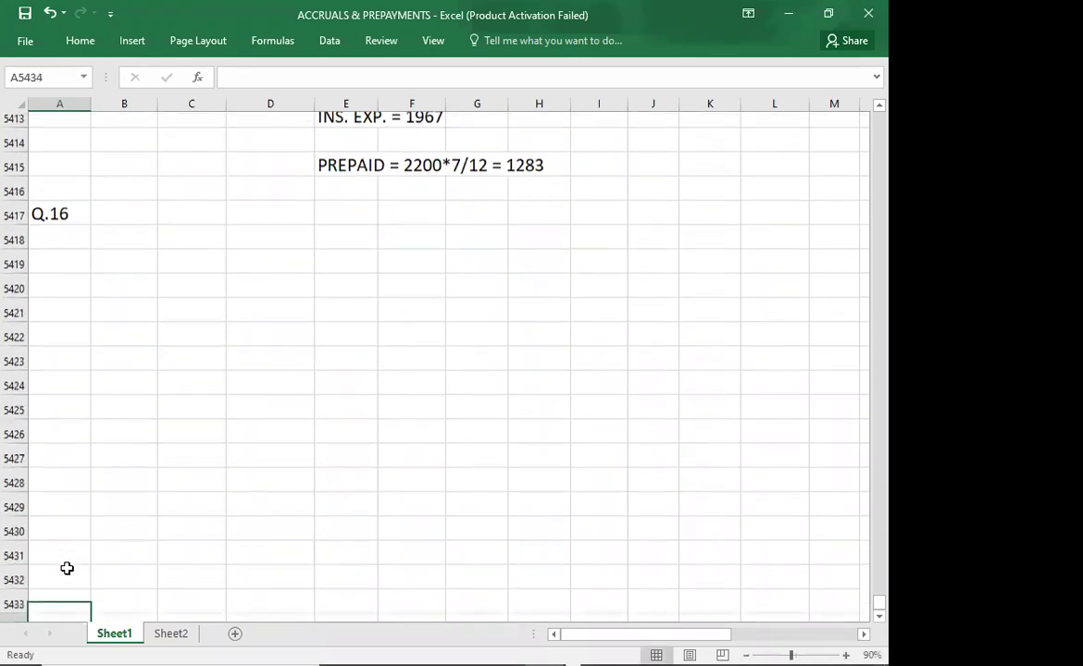
- Switch to the ABC document in Acrobat Reader, read the Q.16 rent question and return to the Excel worksheet
key(alt+Tab)
key(alt+Tab)
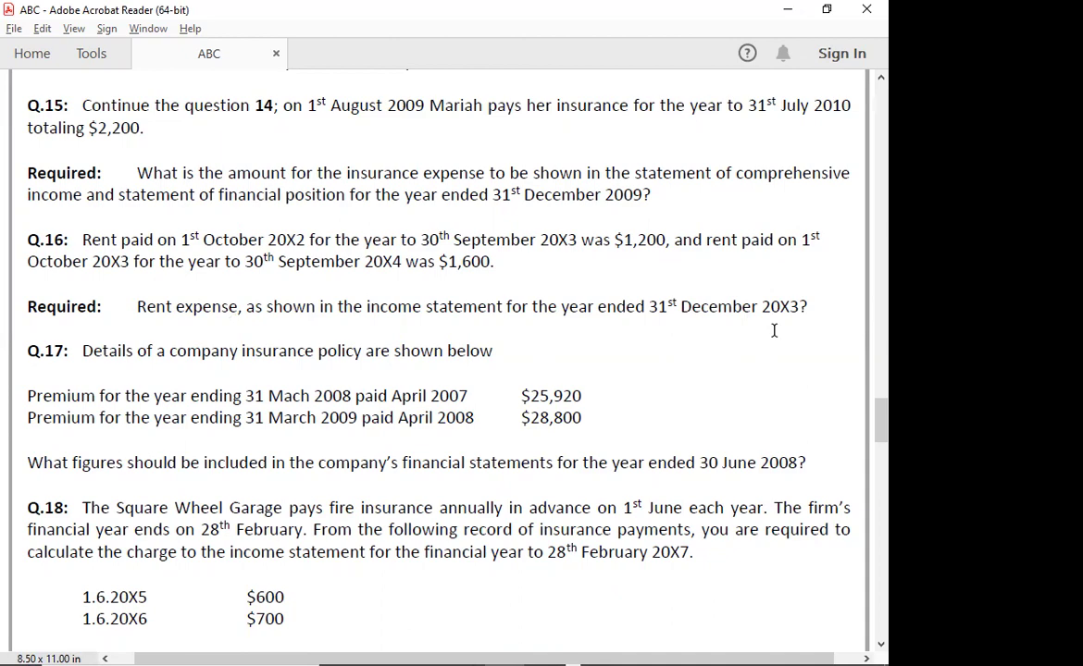
key(alt+Tab)
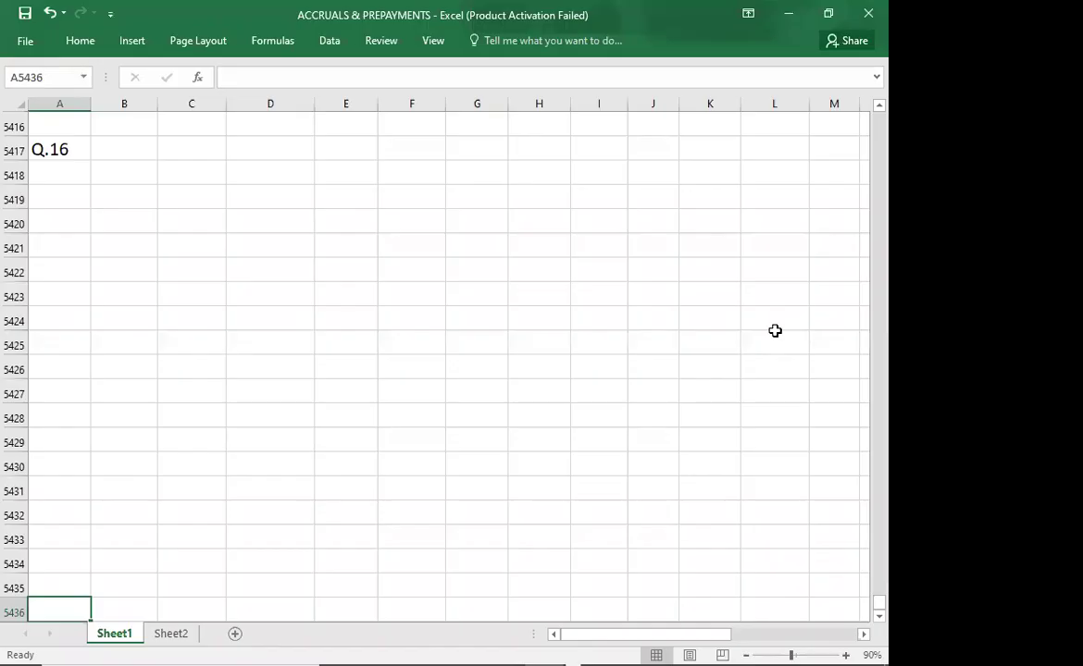
- Enter the accounting year timeline from JAN.1 to DEC.31, joined by a row of dashes, in D5418
click(239, 169)
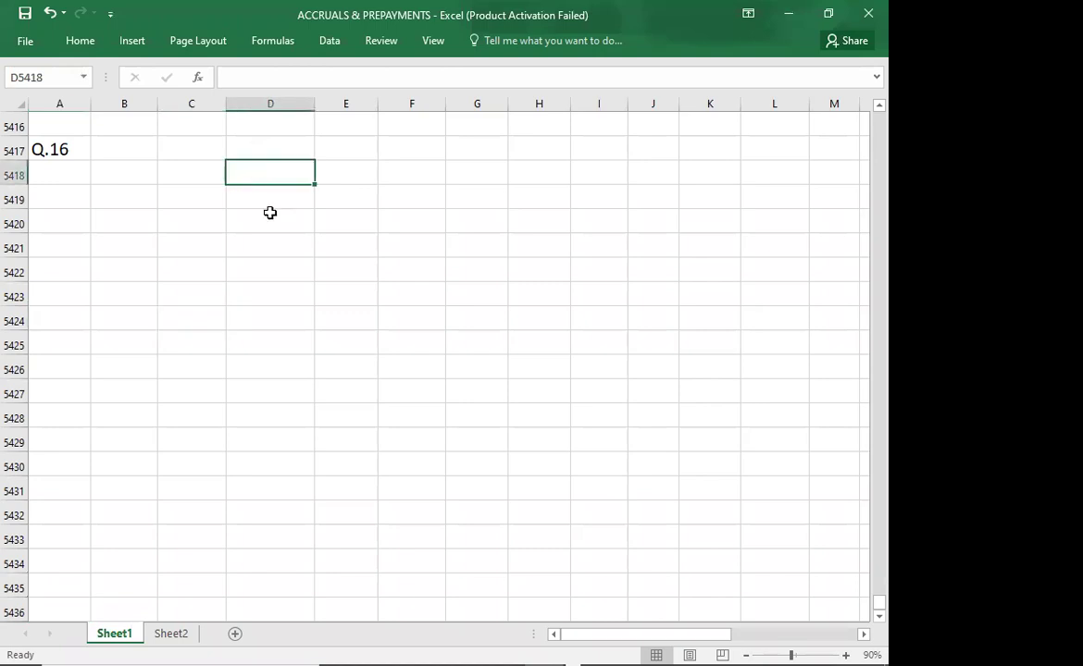
text(JAN)
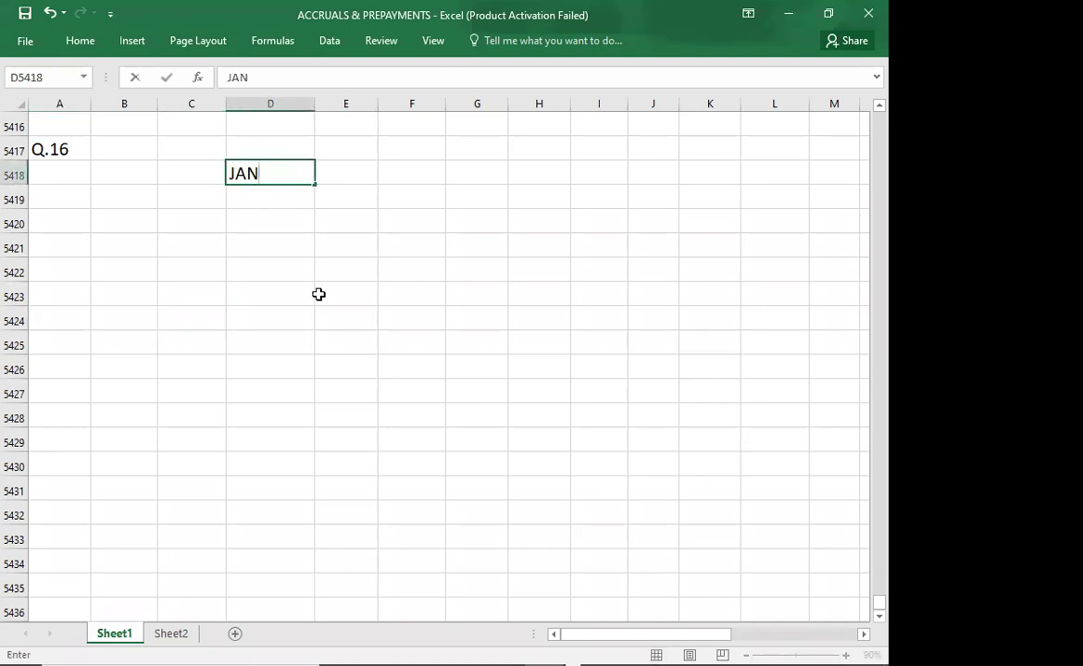
text(.1-----------------------------------------)
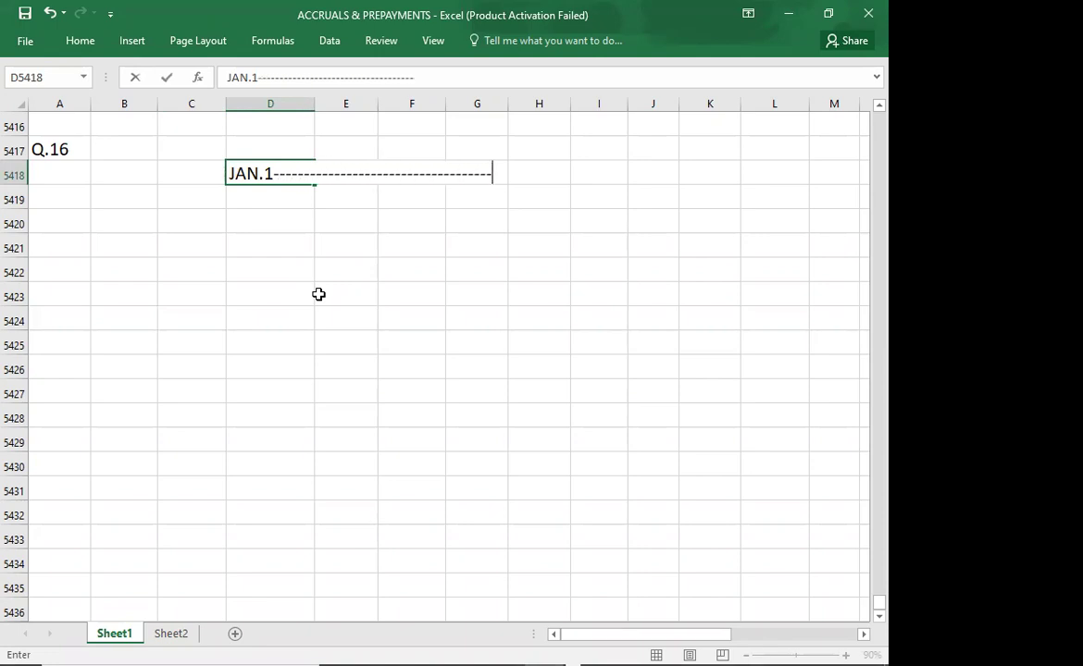
text(DEC.31)
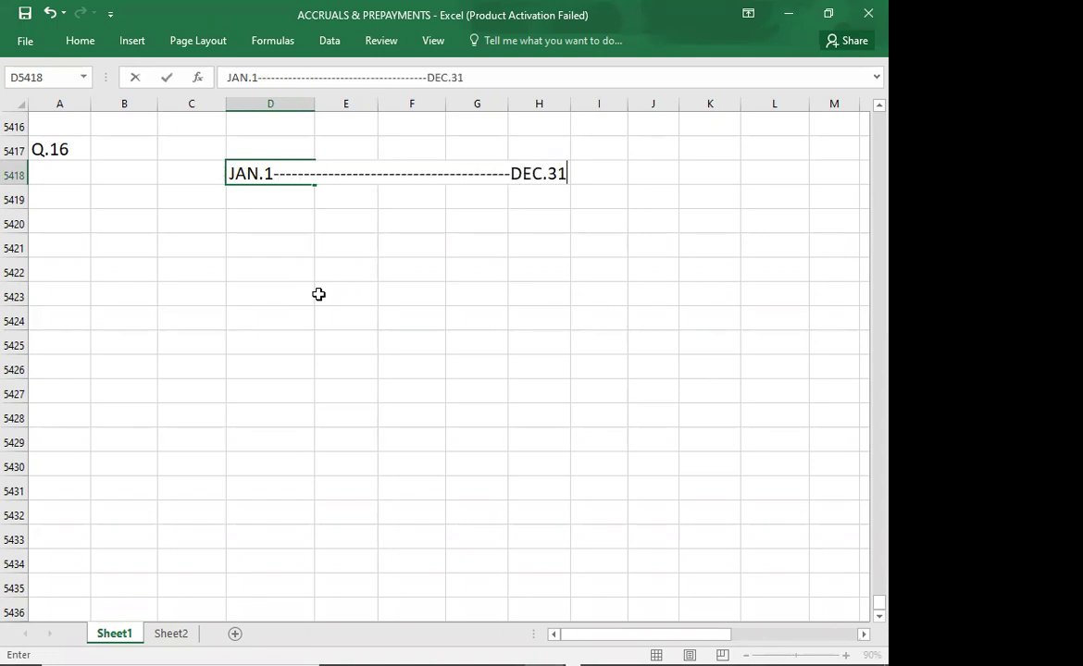
key(Return)
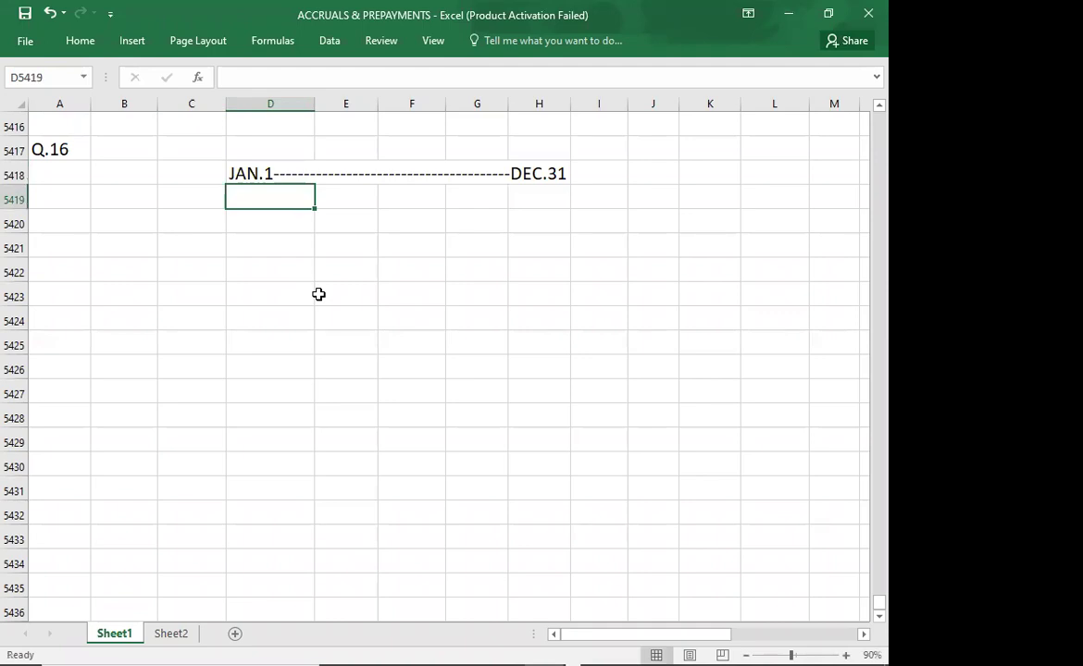
- Label the accounting year timeline 20X3 in F5417
key(Up)
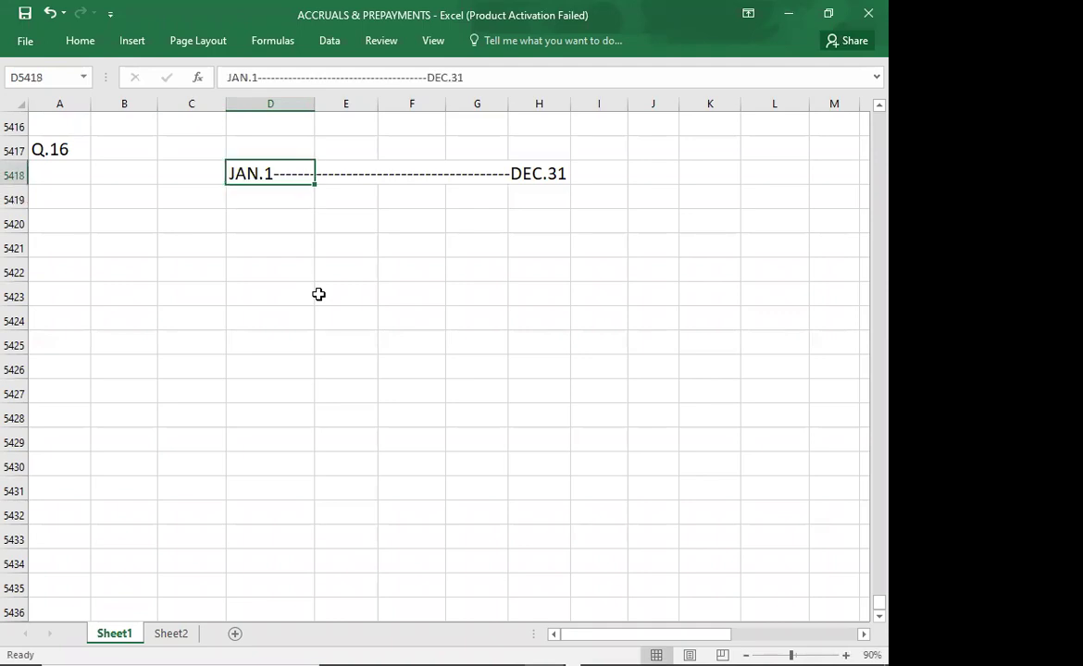
key(Up)
key(Right)
key(Right)
text(20X3)
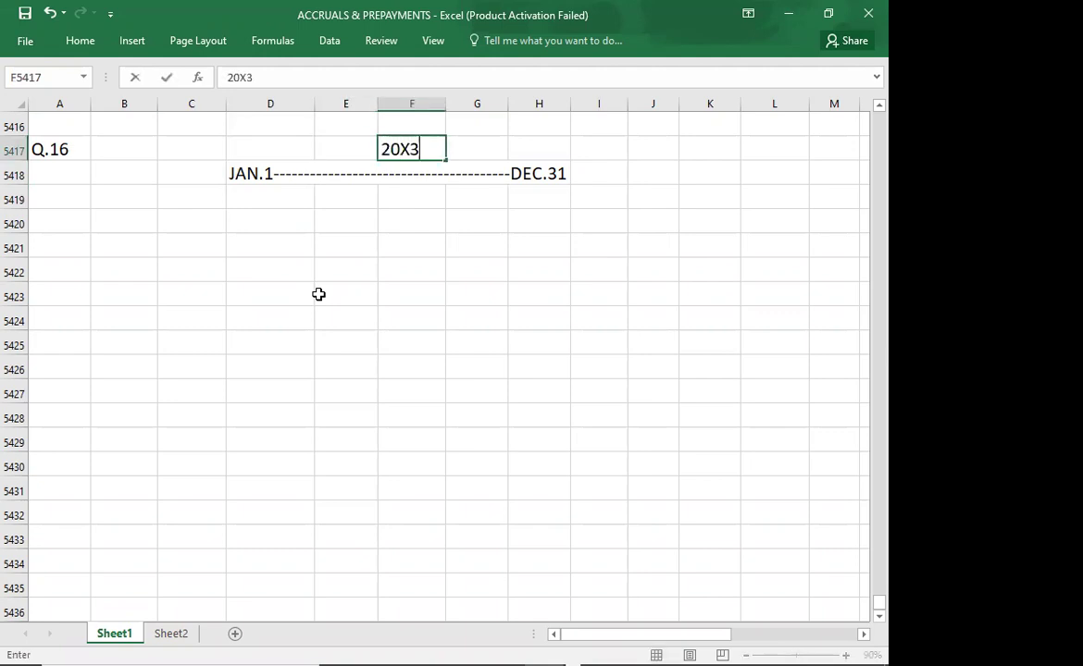
key(Return)
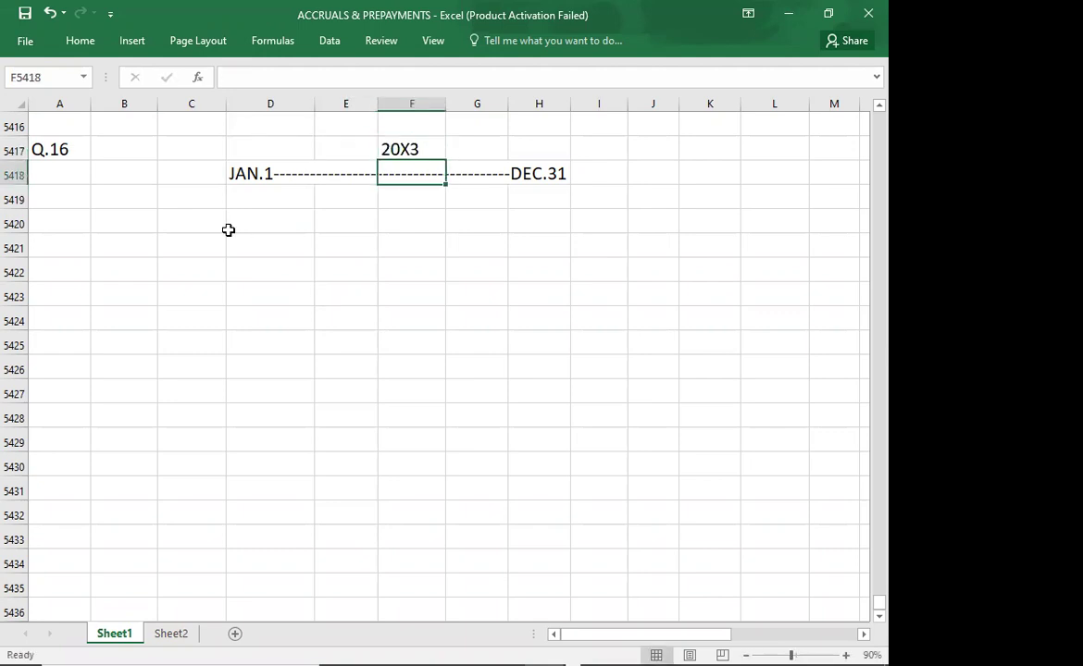
- Write the first rent period in B5419 as OCT.1, 1200 and SEP.30/ joined by dashes, checking the dates and amount in the Q.16 text
click(270, 196)
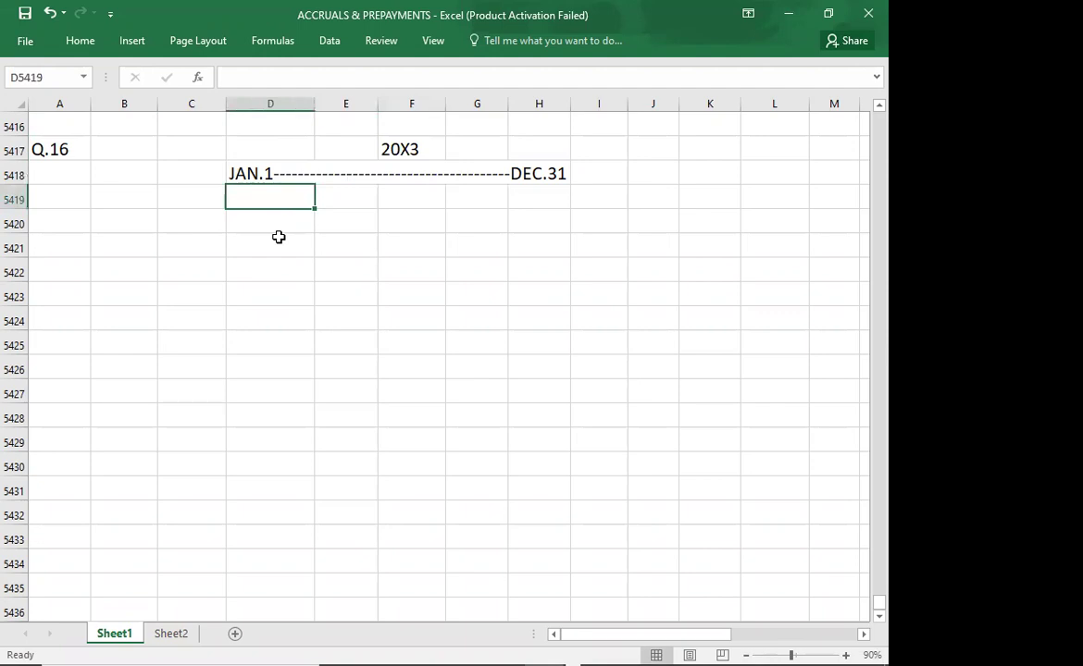
key(alt+Tab)
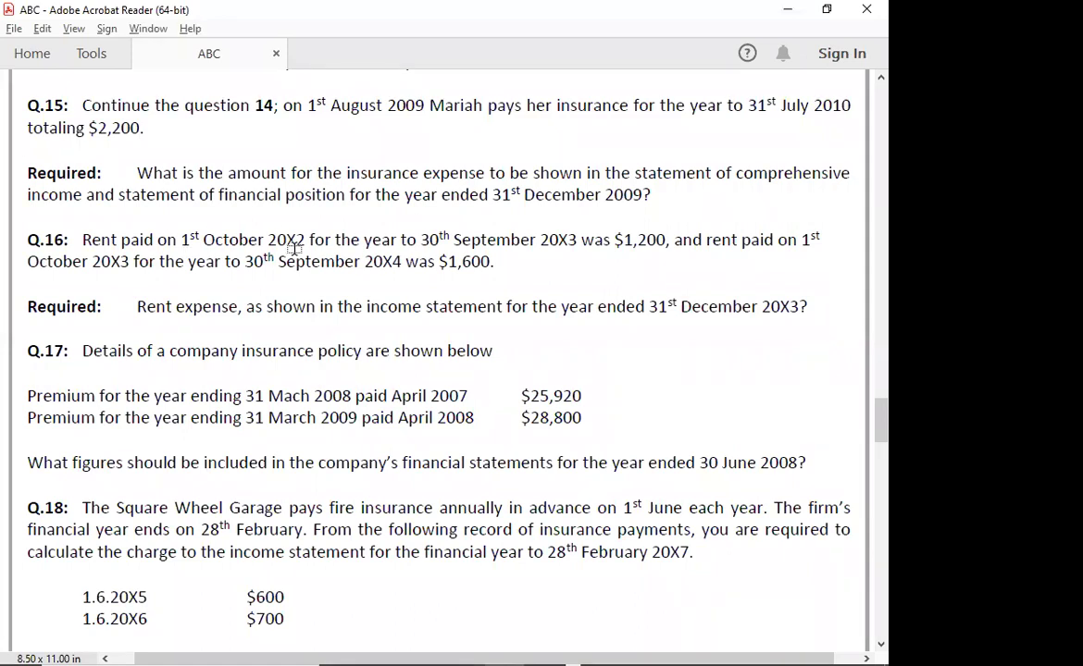
key(alt+Tab)
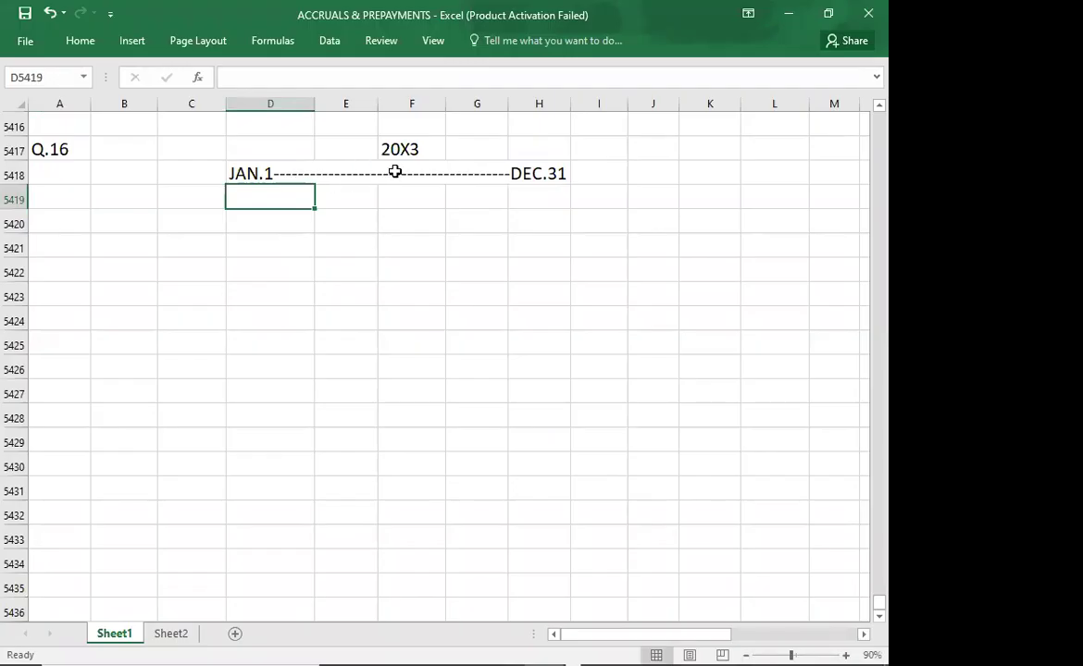
click(127, 201)
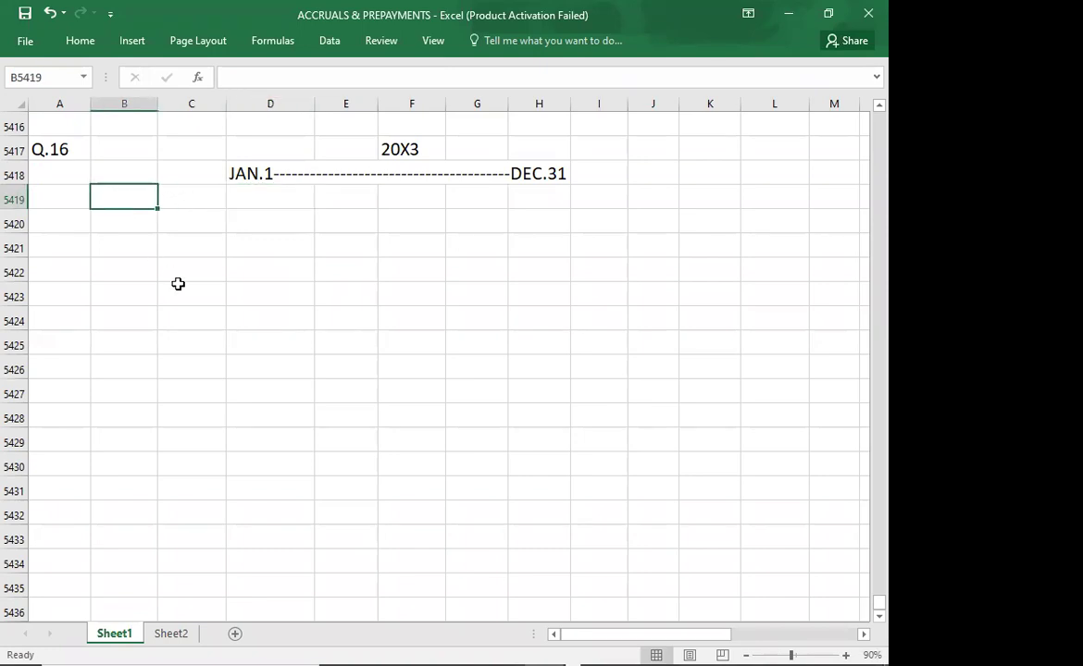
text(OCT.1)
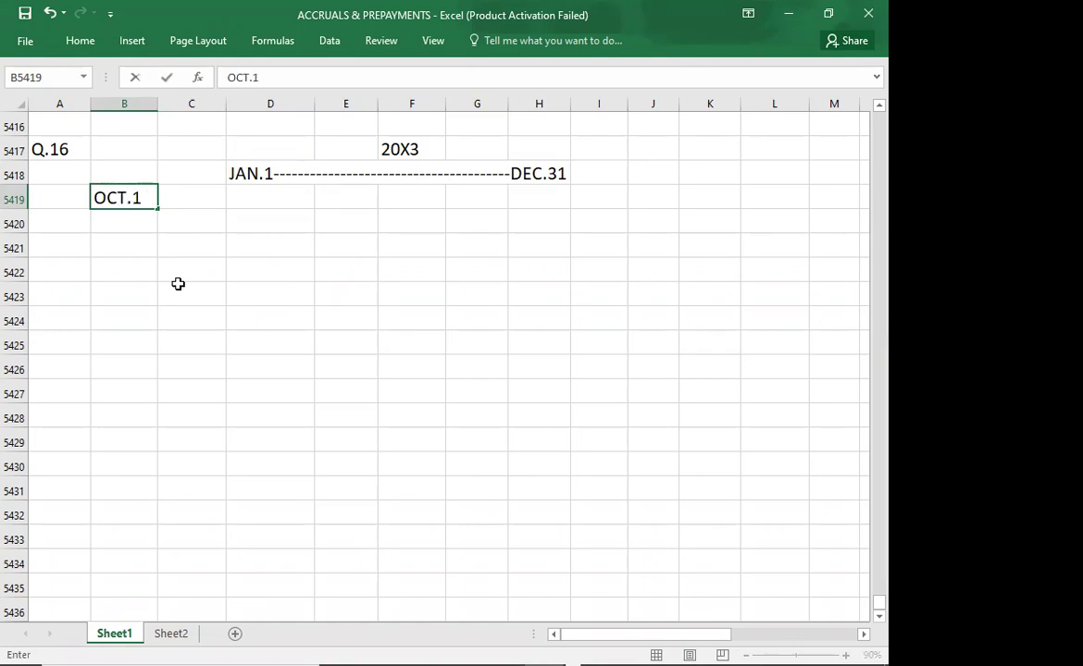
key(alt+Tab)
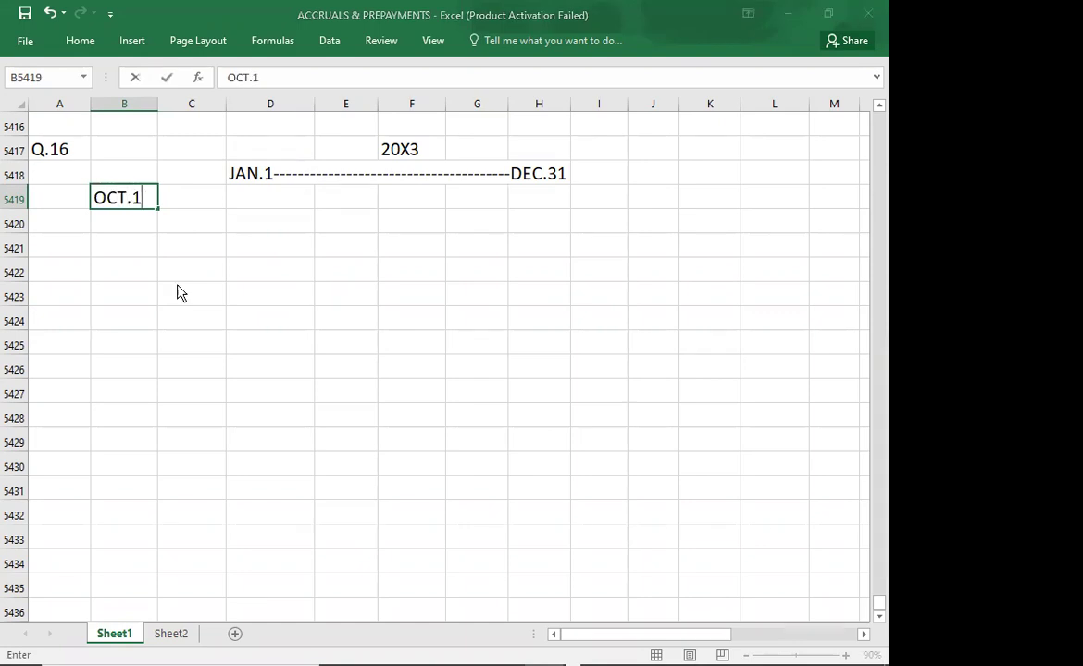
key(alt+Tab)
key(alt+Tab)
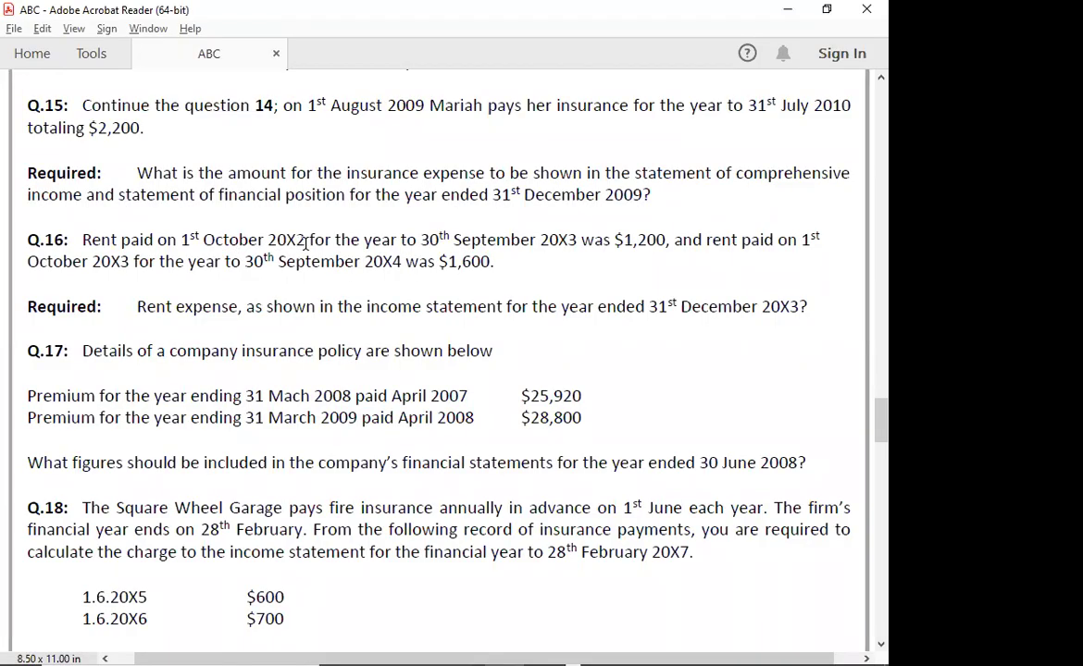
key(alt+Tab)
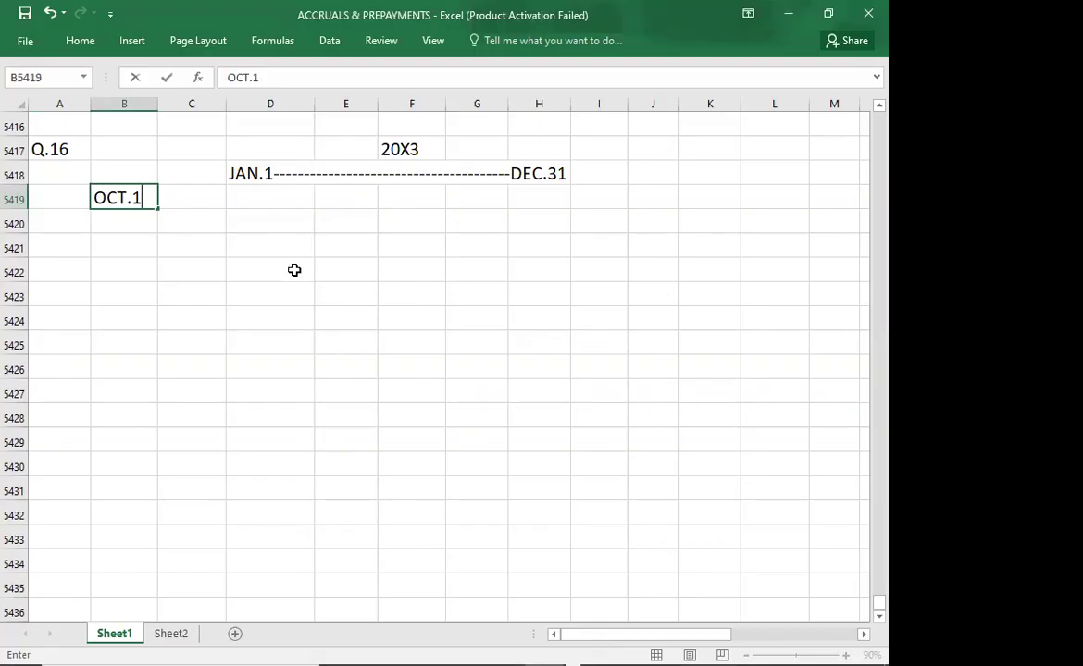
text(-----)
key(alt+Tab)
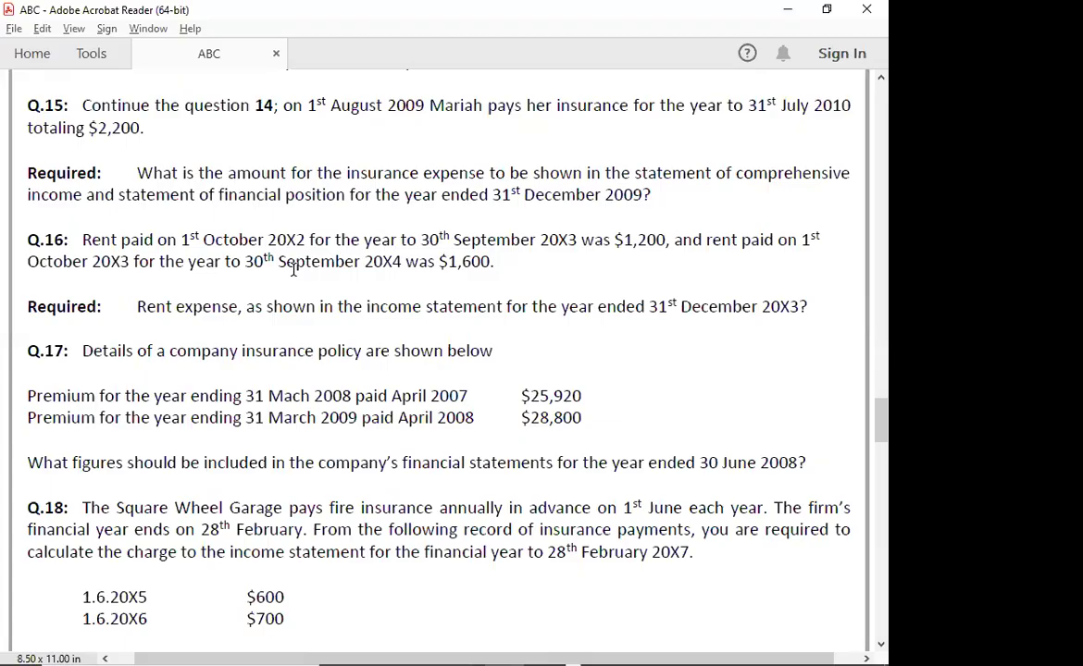
key(alt+Tab)
text(1)
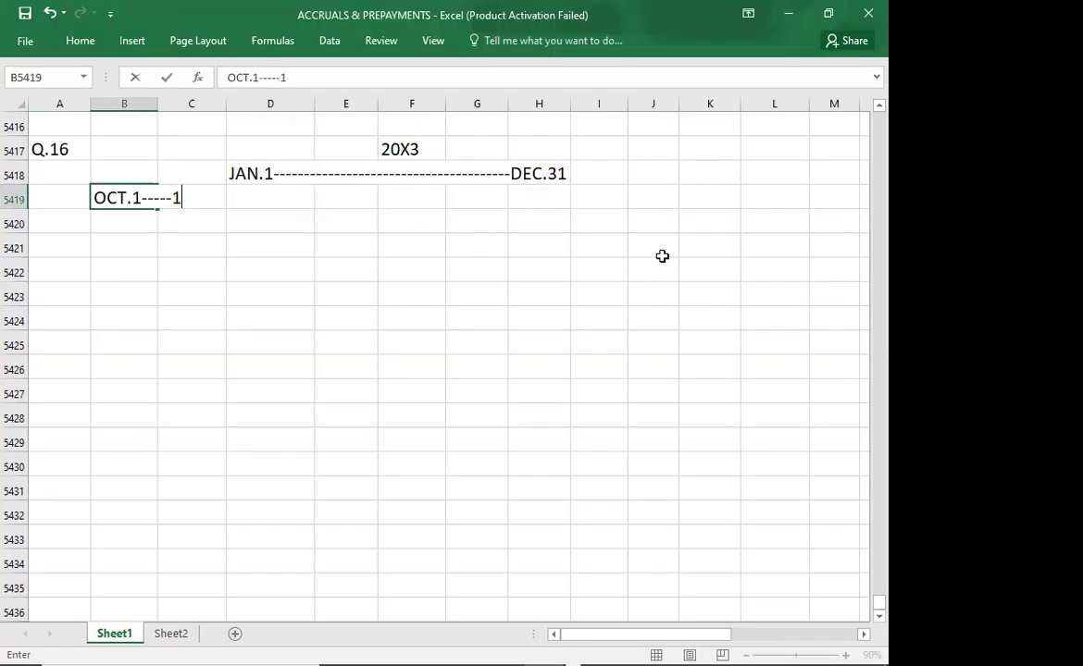
text(200---)
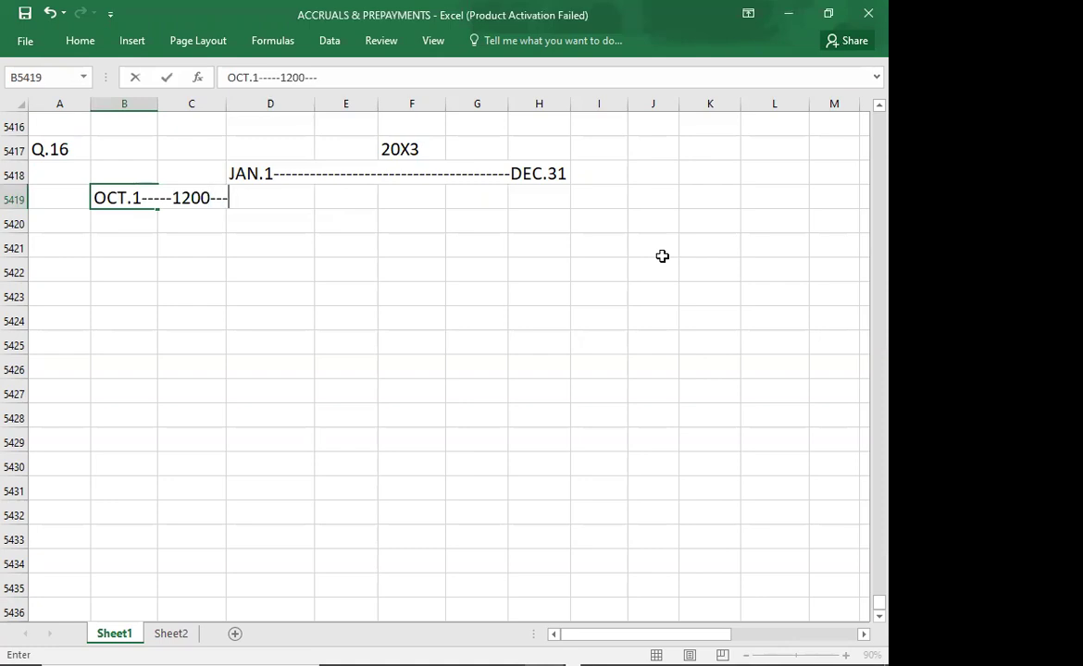
text(-------------------)
text(---)
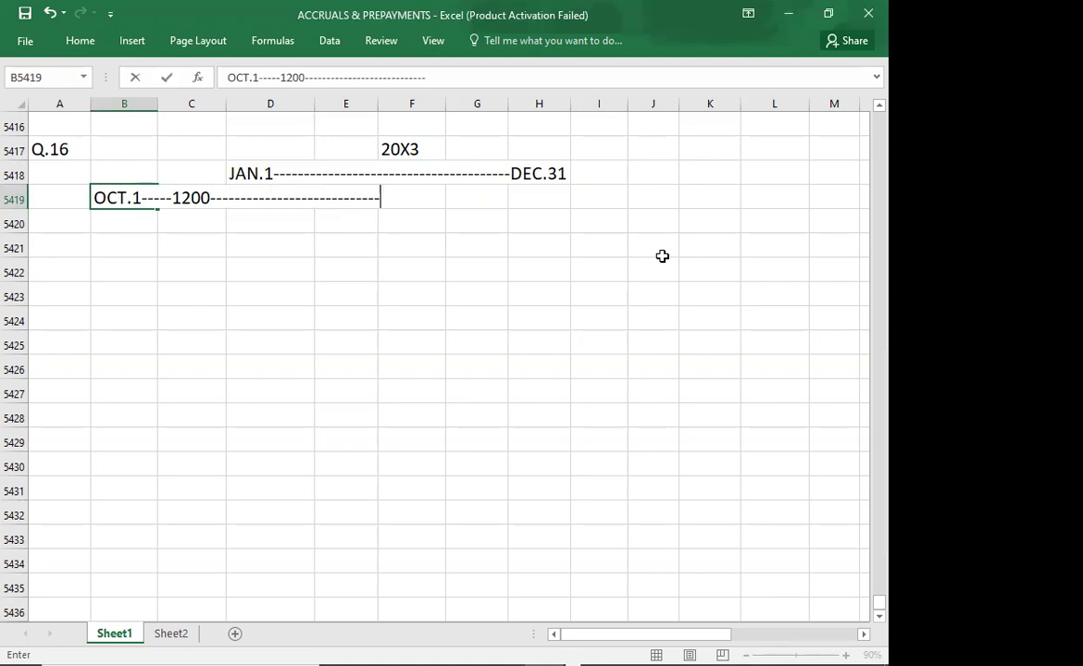
text(SEP.30/)
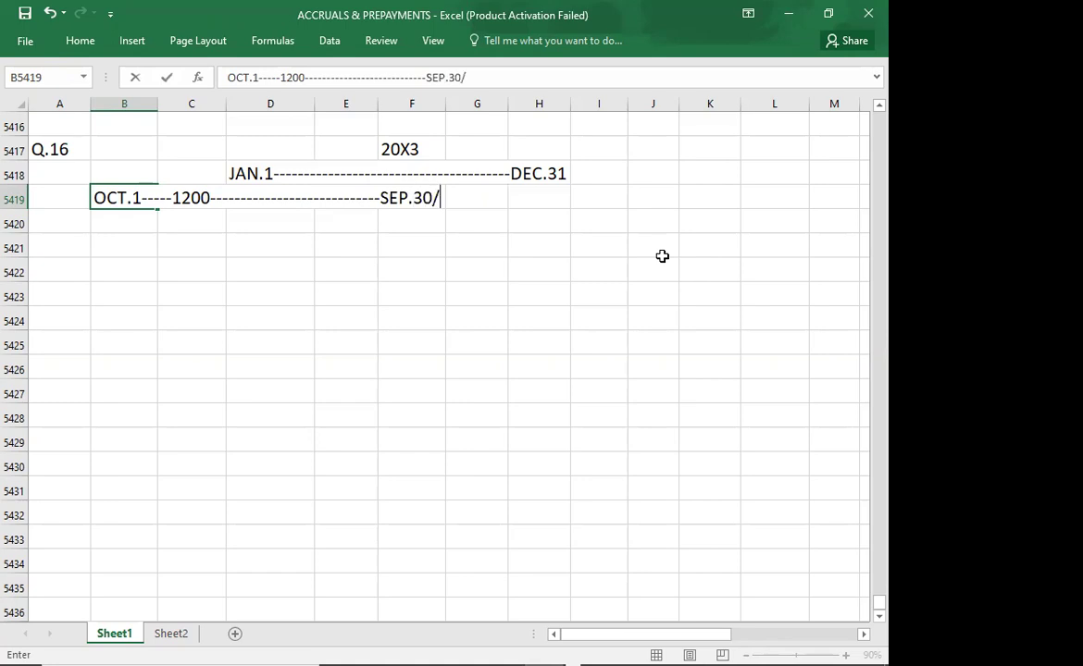
- Extend the rent timeline in B5419 with the second period OCT.1, 1600 and SEP.30 joined by dashes, checking the amount in the Q.16 text
text(OCT.1)
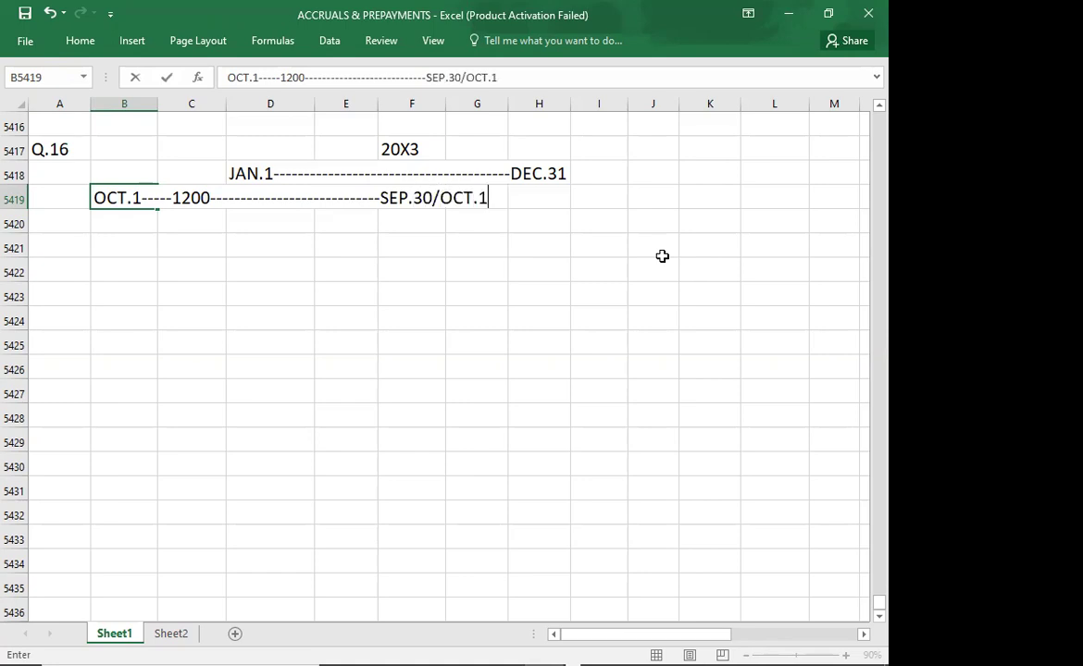
text(---)
key(alt+Tab)
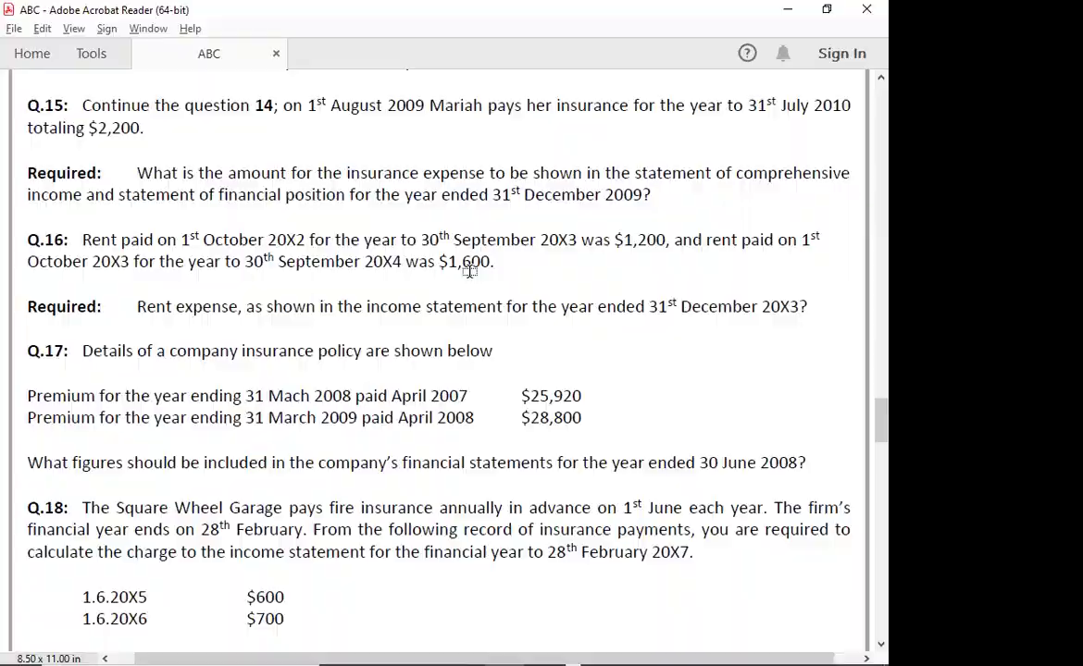
key(alt+Tab)
text(1600)
text(------------------)
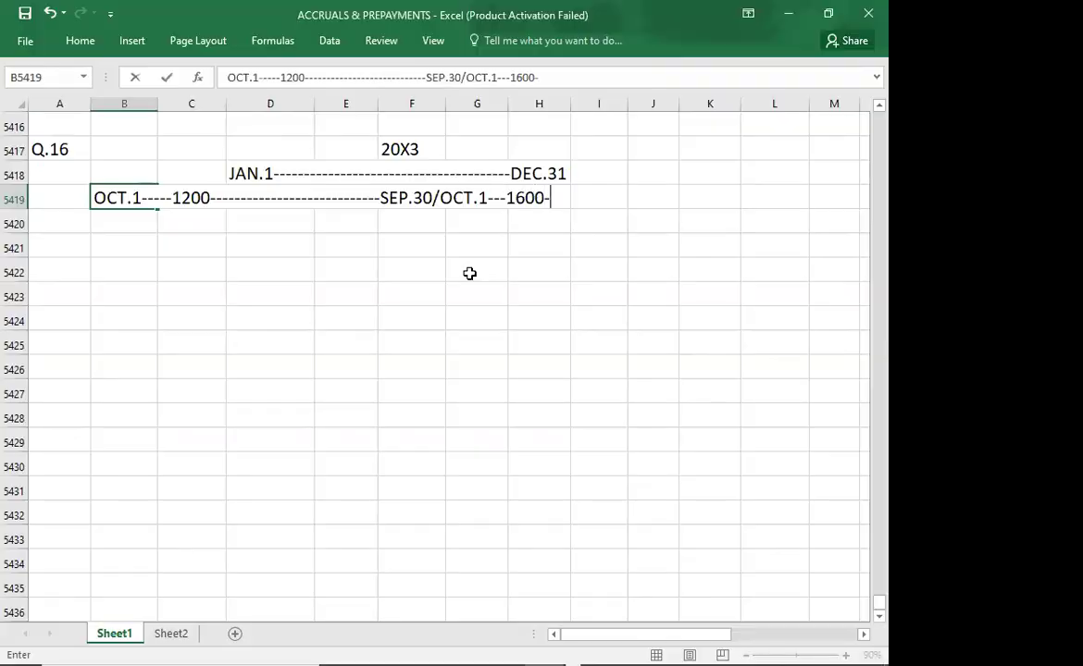
text(-----SEP)
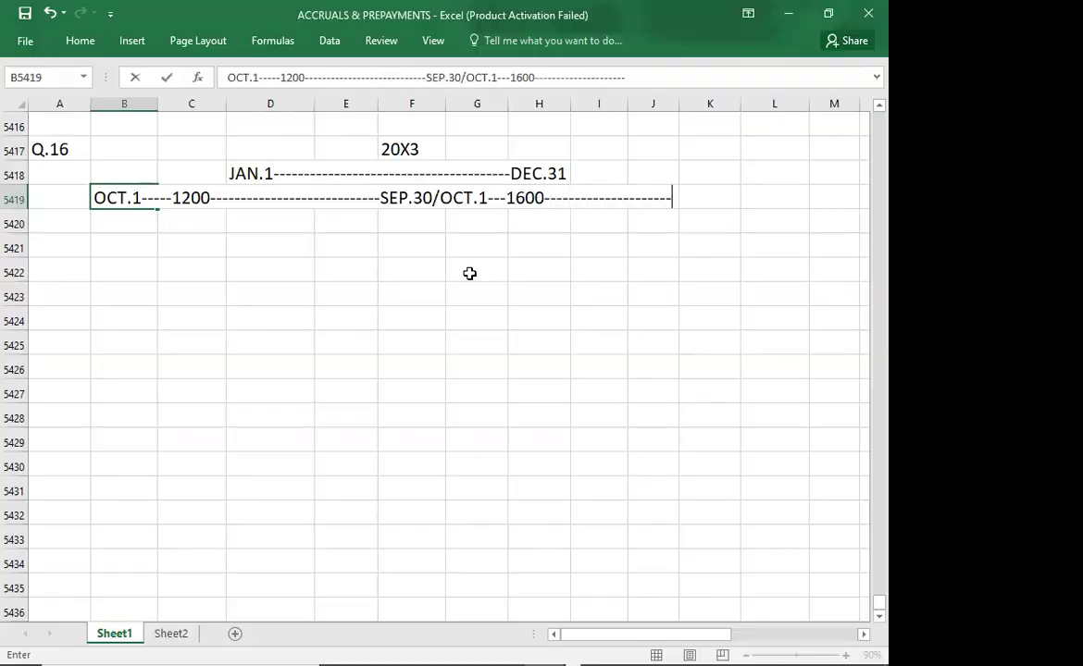
text(.30)
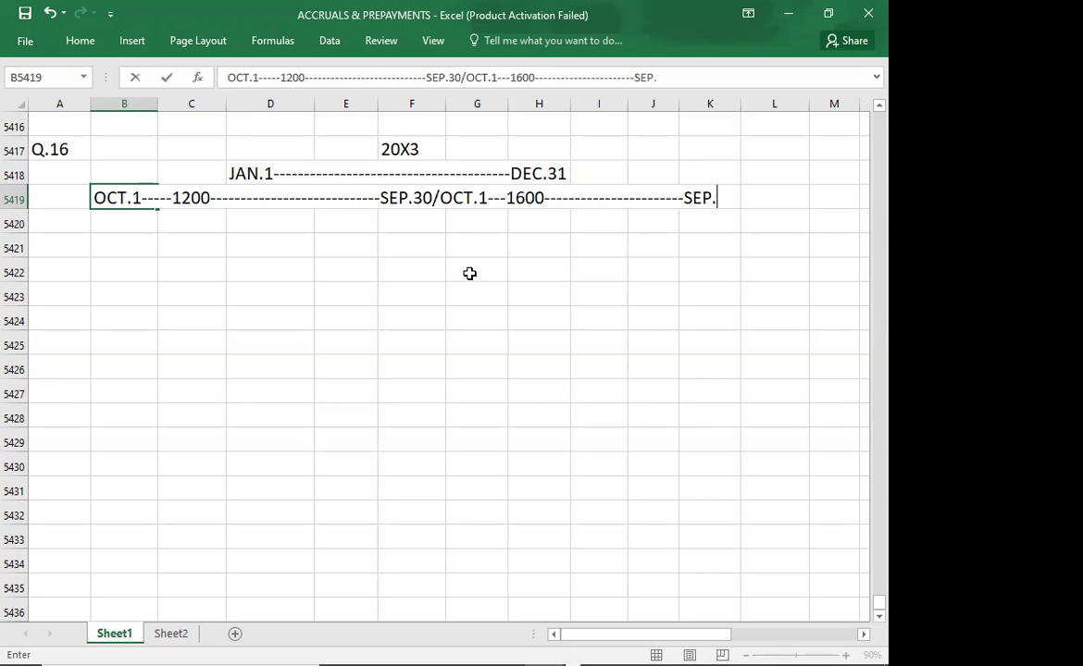
key(Return)
key(Return)
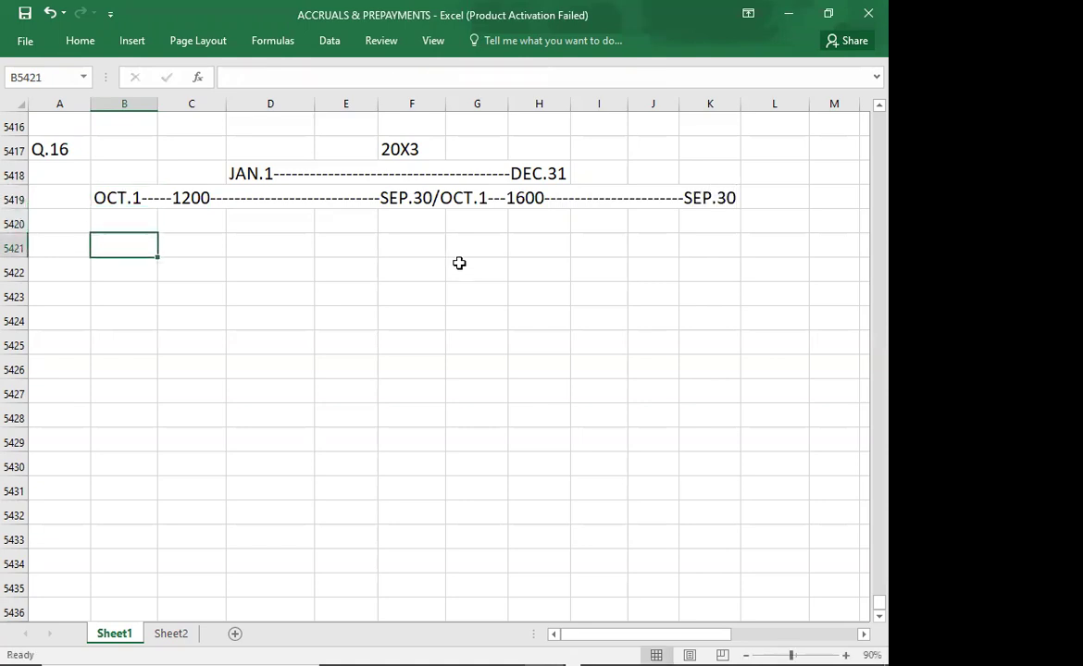
- Highlight D5418:F5419 to examine which months of the first rent period fall within the accounting year
click(237, 167)
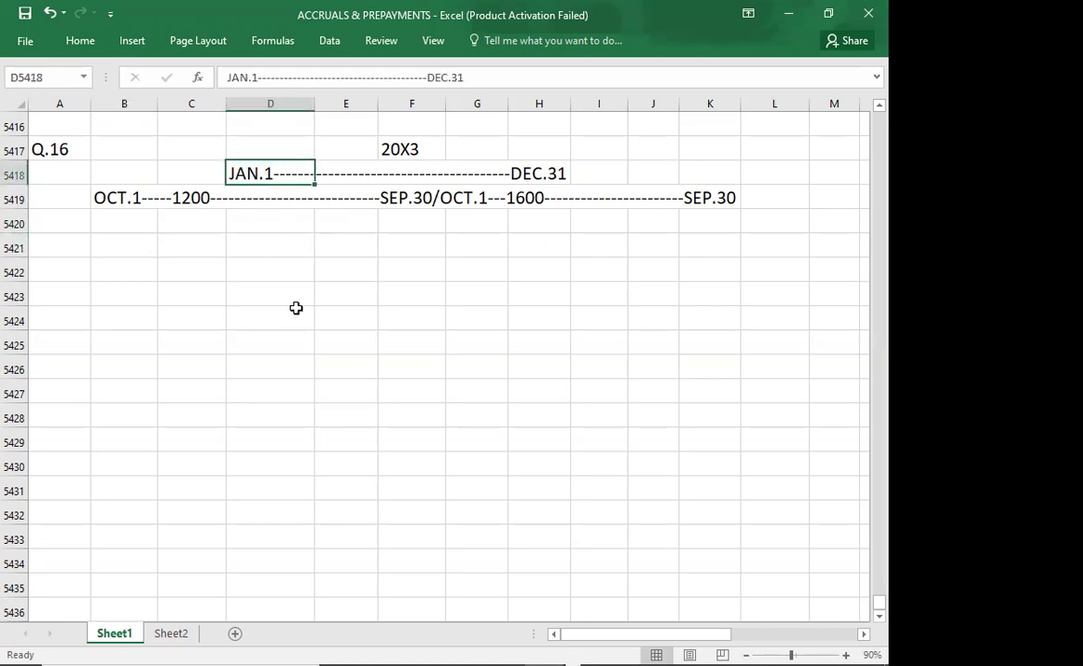
key(shift+Down)
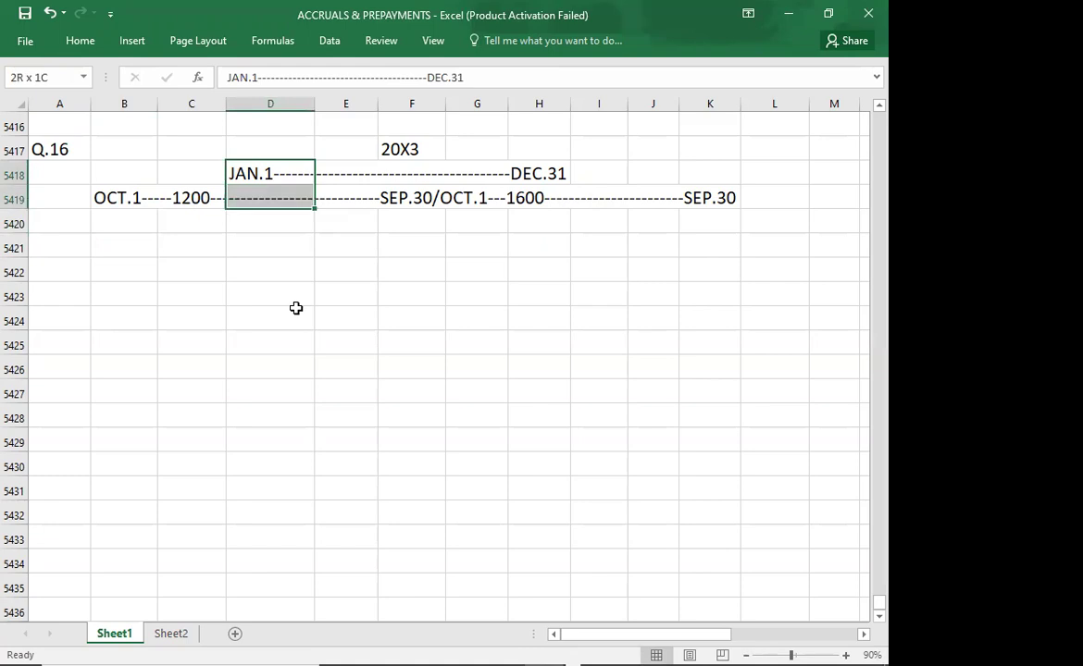
key(shift+Right)
key(shift+Right)
key(shift+Right)
key(shift+Right)
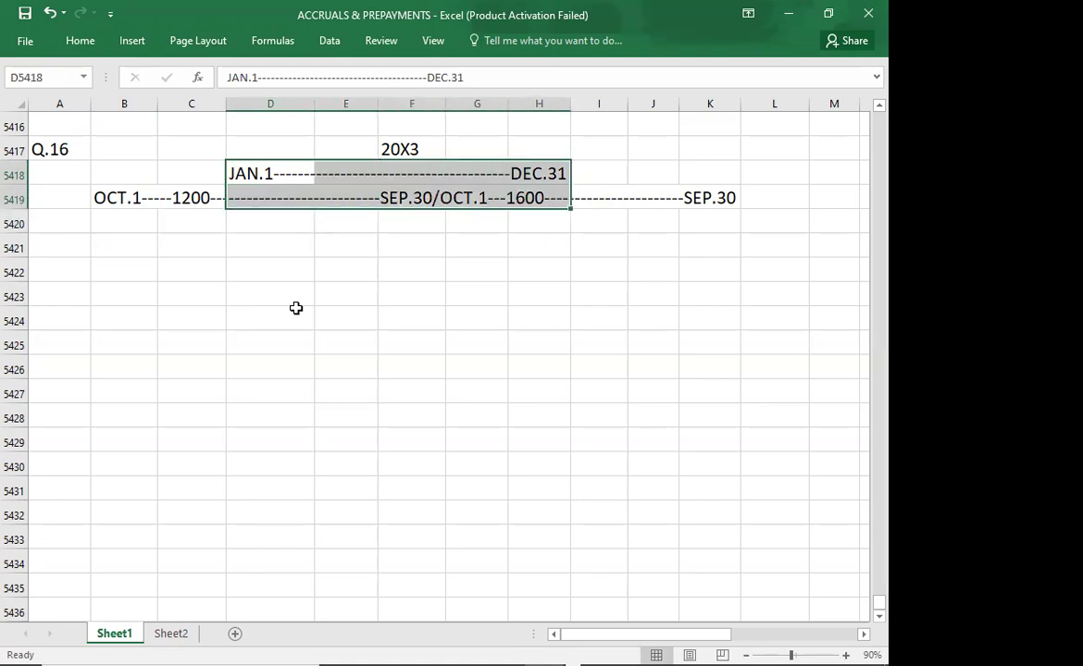
key(shift+Left)
key(shift+Left)
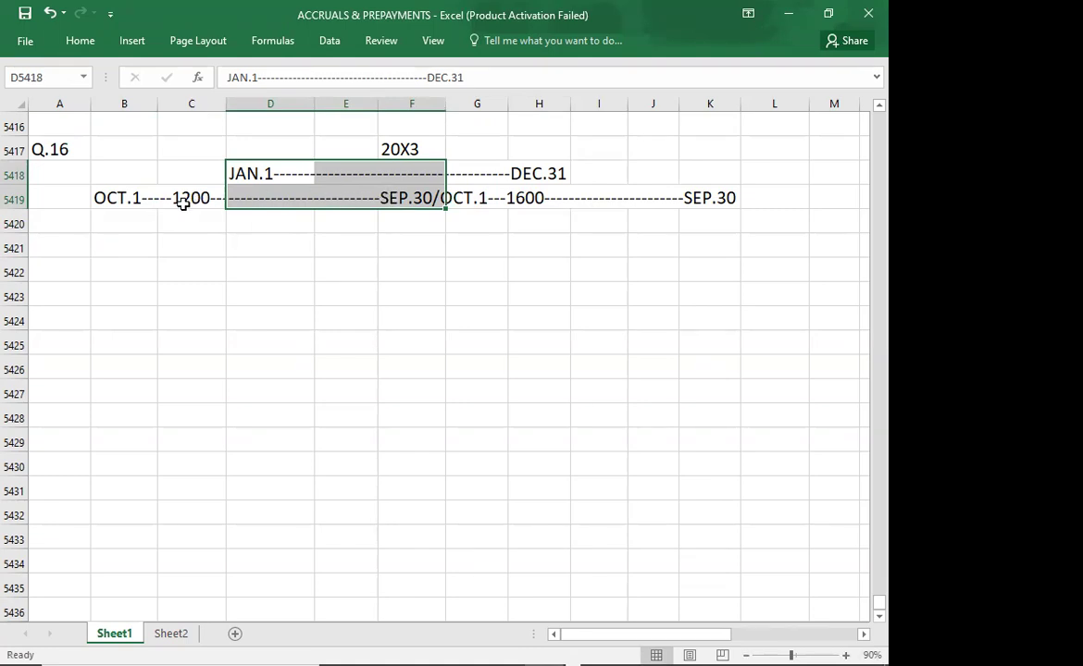
- Highlight G5418:H5419 to examine which months of the second rent period fall within the accounting year
key(Right)
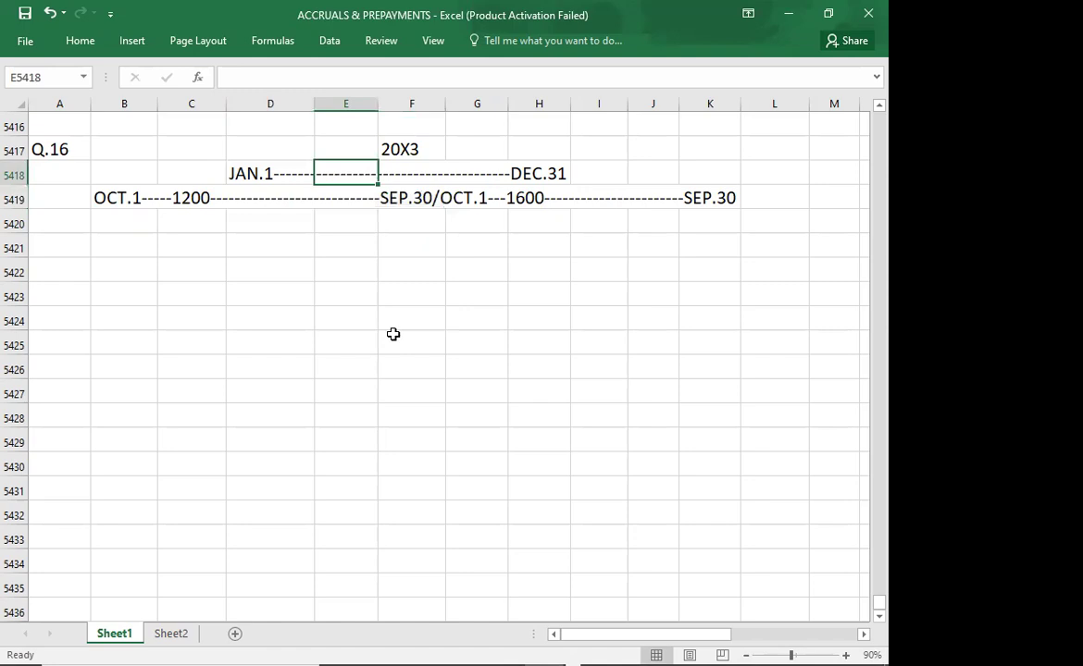
key(Right)
key(Right)
key(shift+Down)
key(shift+Down)
key(shift+Up)
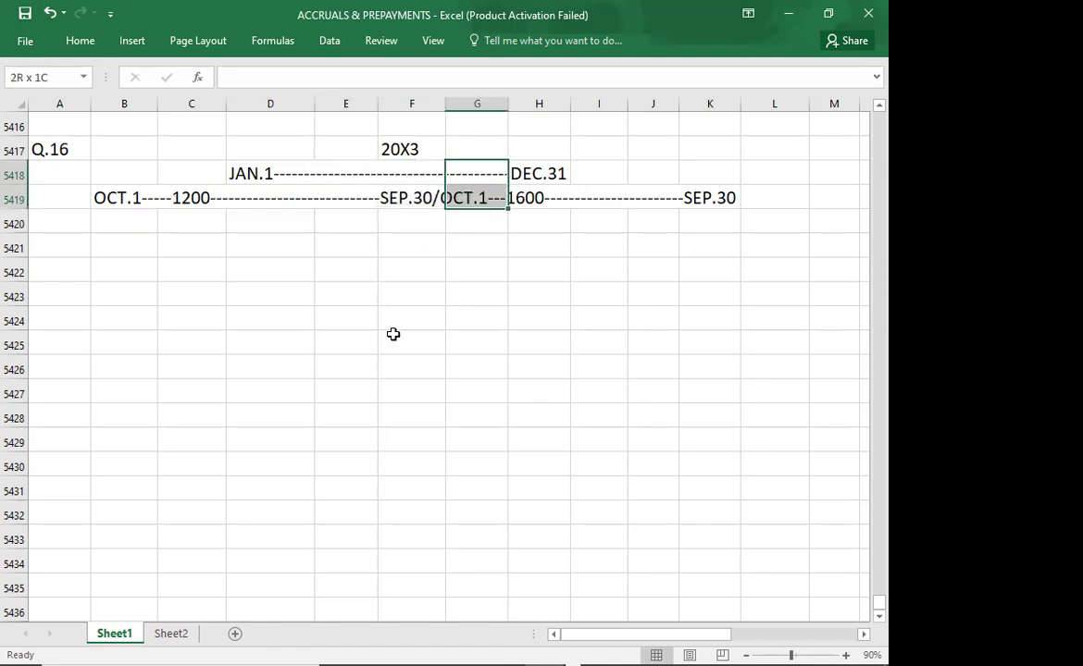
key(shift+Right)
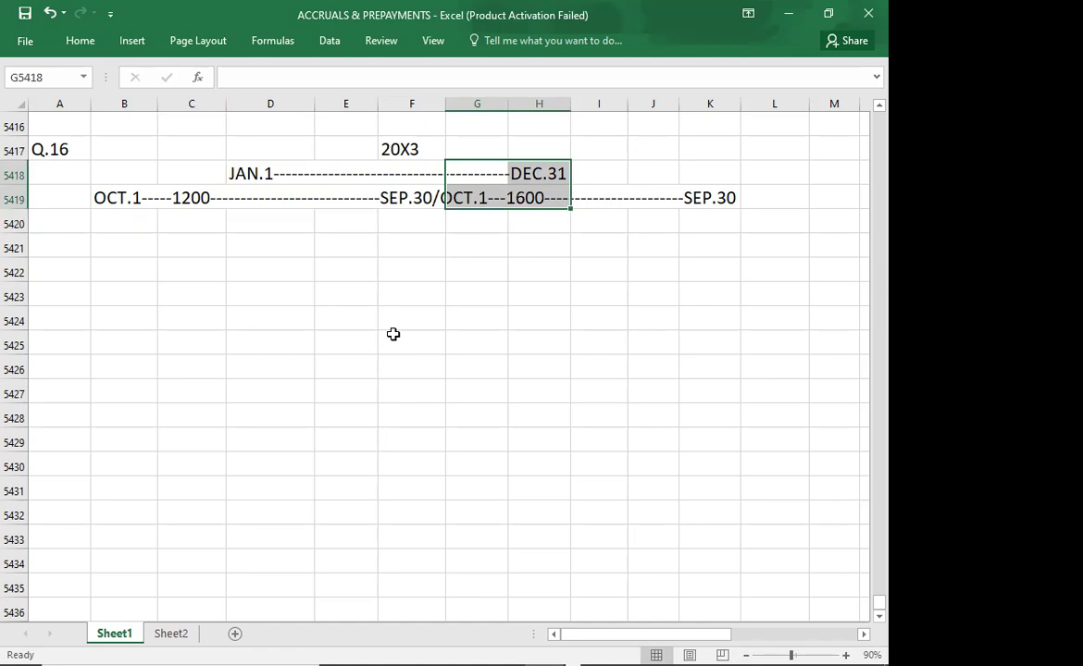
- Enter the working RENT EXP. = (1200*9/12)+(1600*3/12) as text in D5421, checking the requirement in the Q.16 text
click(282, 241)
key(alt+Tab)
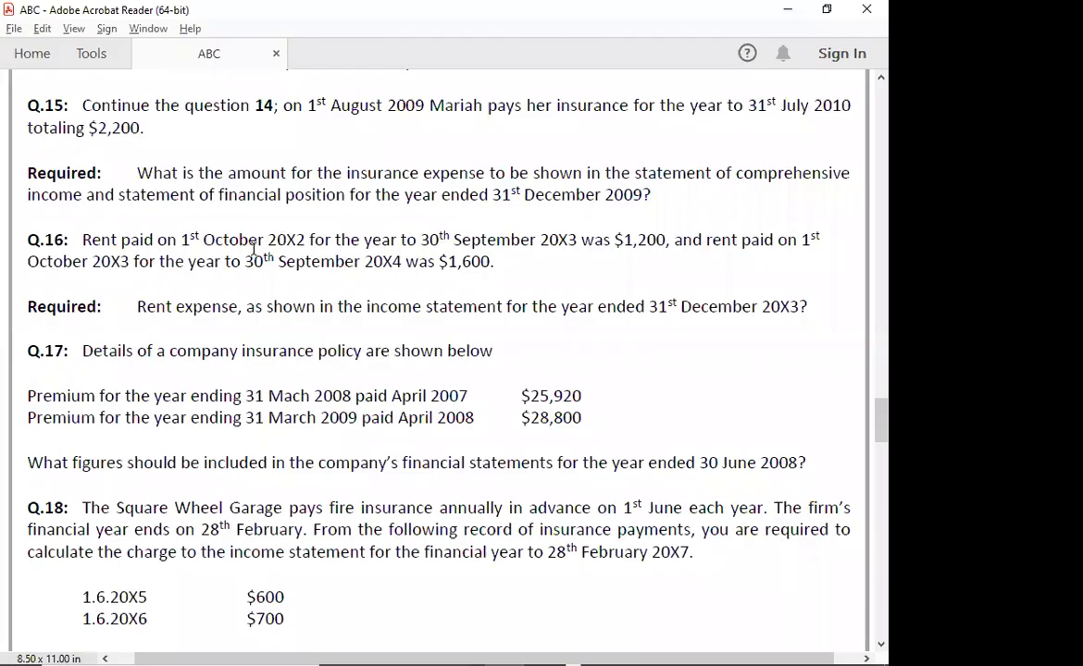
key(alt+Tab)
text(RENT )
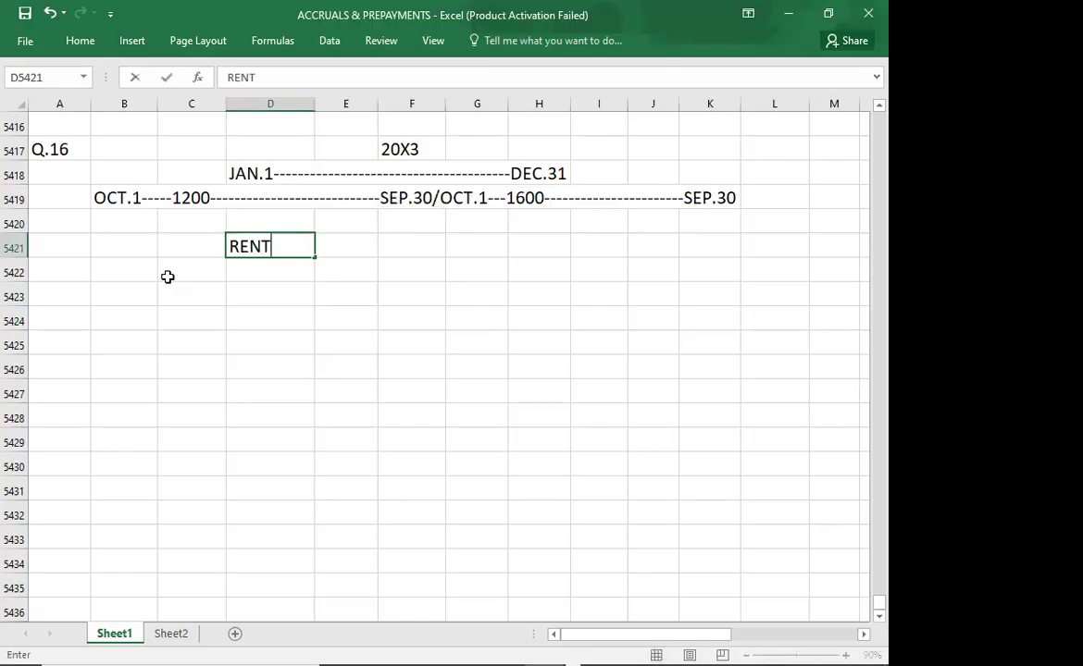
text(EXP.)
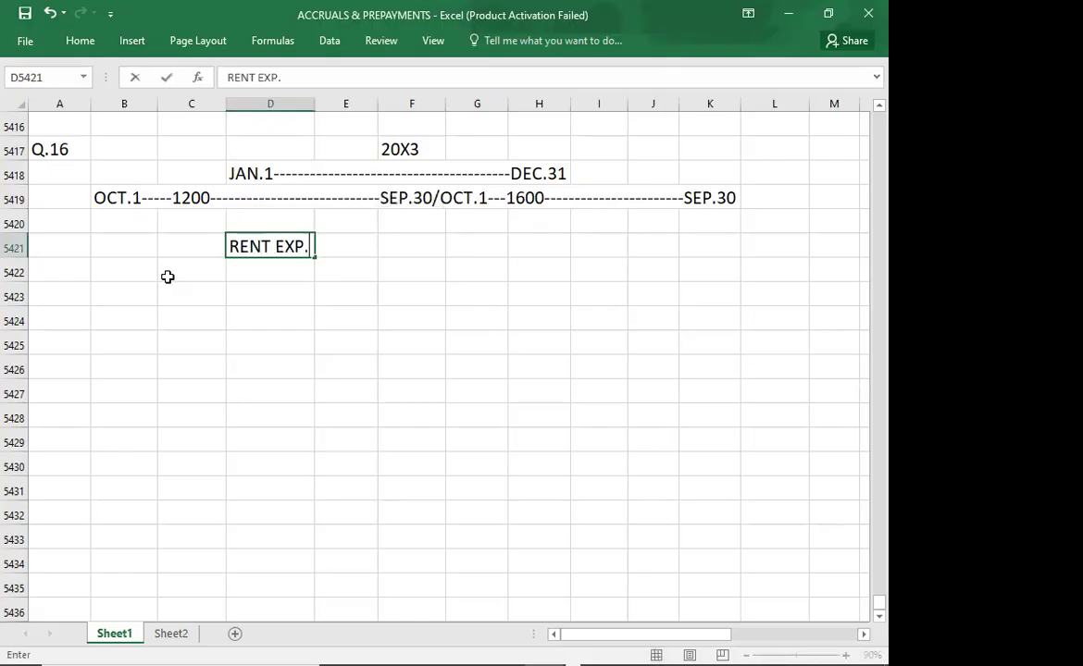
text( = (1200)
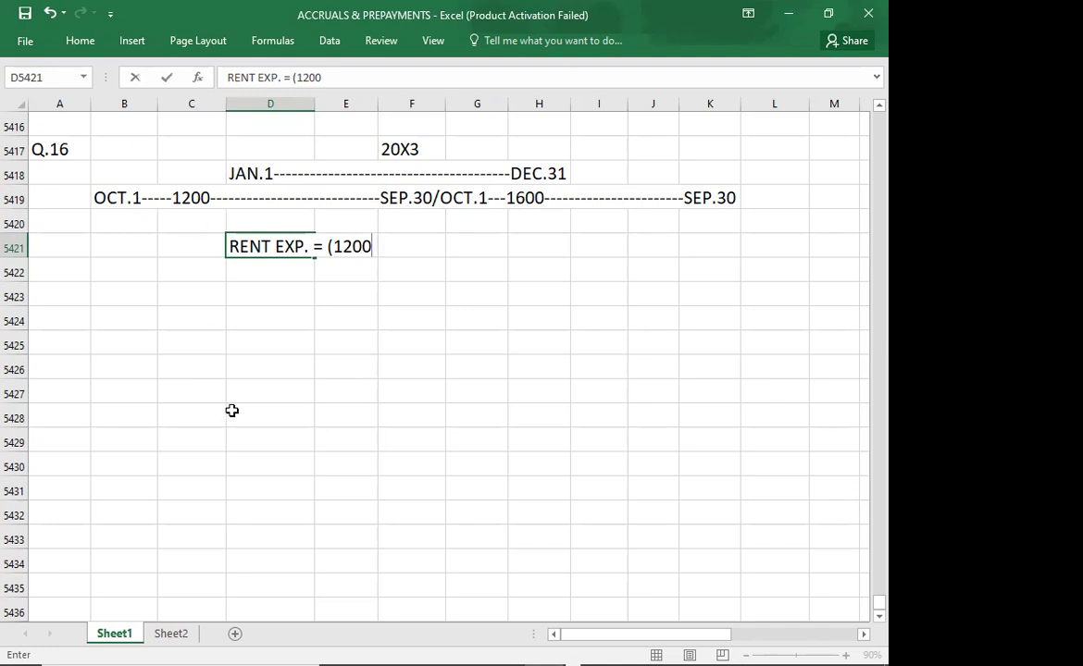
text(*9/12) +)
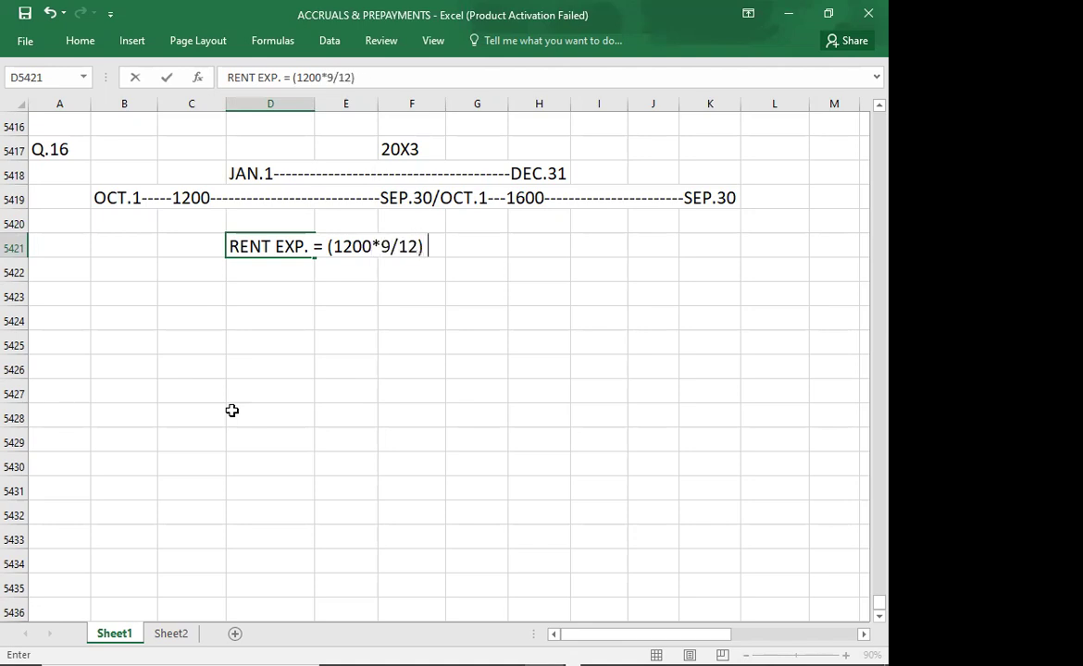
key(BackSpace)
key(BackSpace)
text(+(1600)
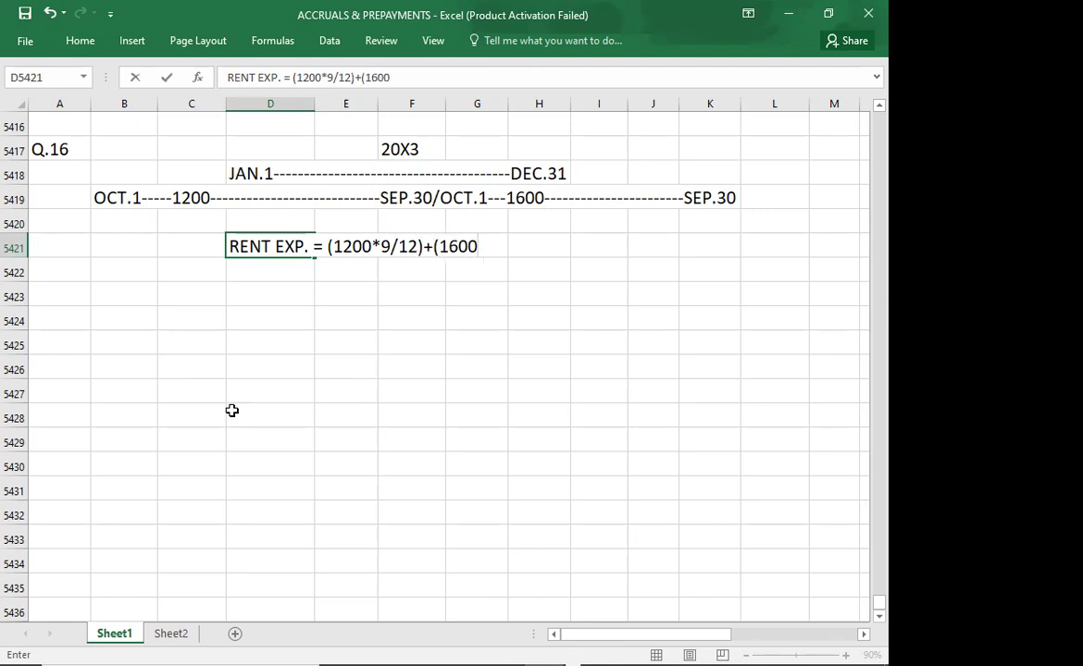
text(*3/12))
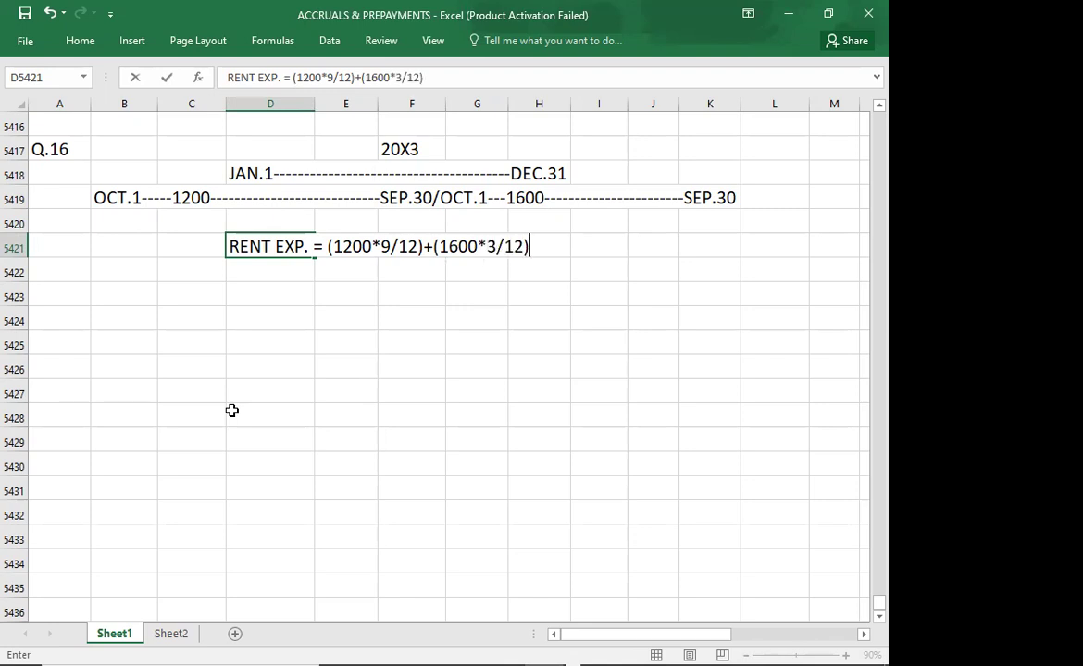
key(Return)
- Enter the rent expense result RENT EXP. = 900+400 = 1300 in D5422, reusing the label of the line above
text(R)
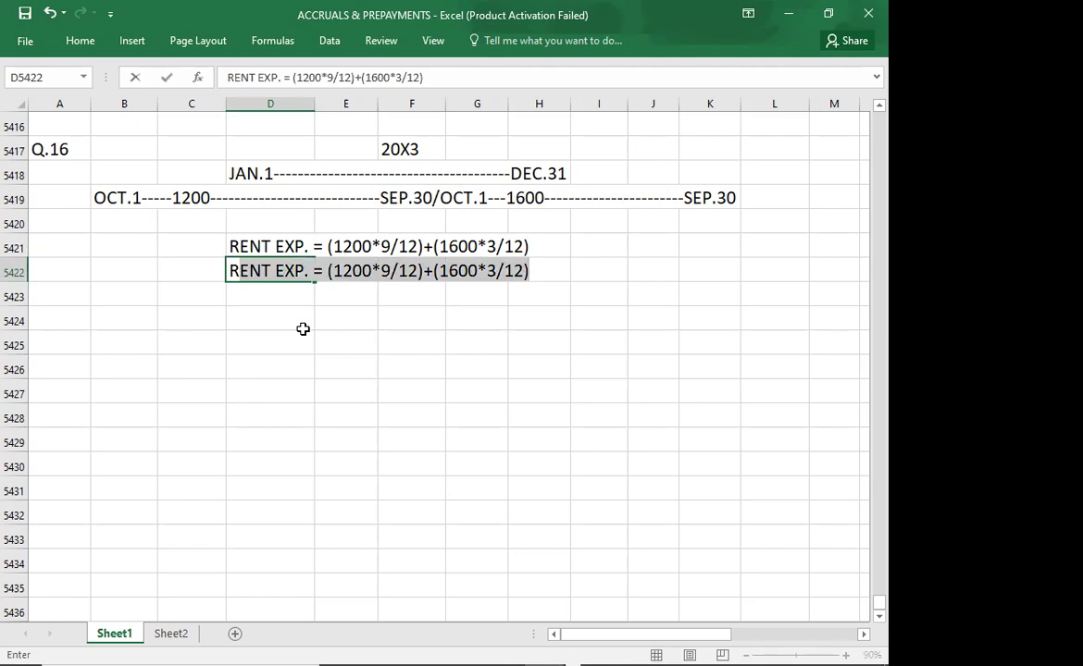
click(331, 271)
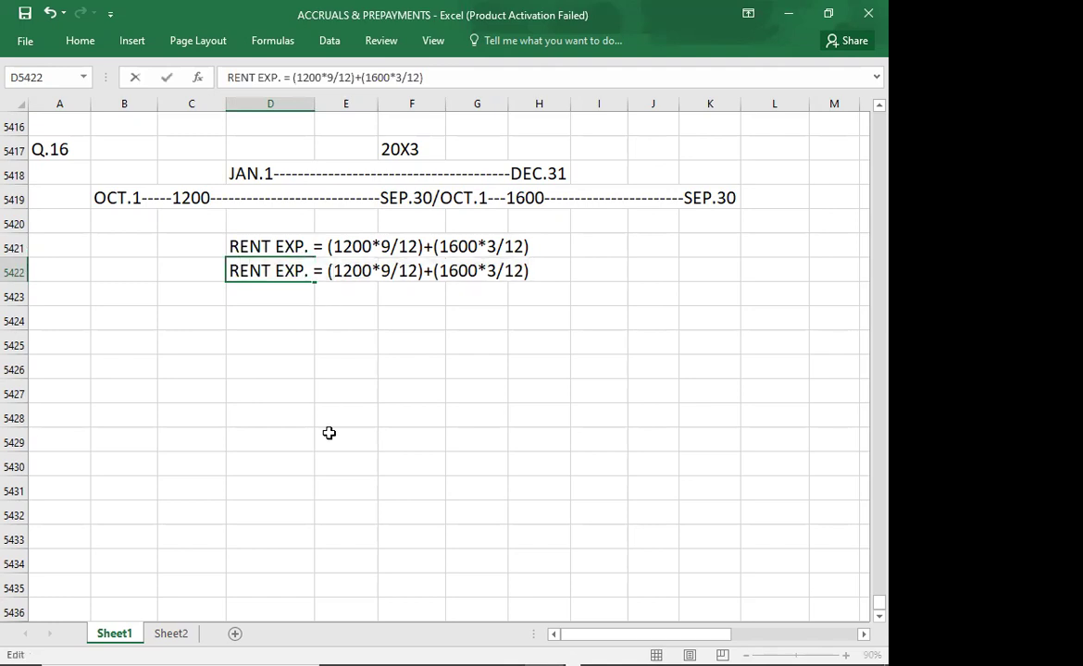
key(Delete)
key(Delete)
key(Delete)
key(Delete)
key(Delete)
key(Delete)
key(Delete)
key(Delete)
key(Delete)
key(Delete)
key(Delete)
key(Delete)
key(Delete)
key(Delete)
key(Delete)
key(Delete)
key(Delete)
key(Delete)
key(Delete)
key(Delete)
key(Delete)
key(Delete)
key(Delete)
text(900+4)
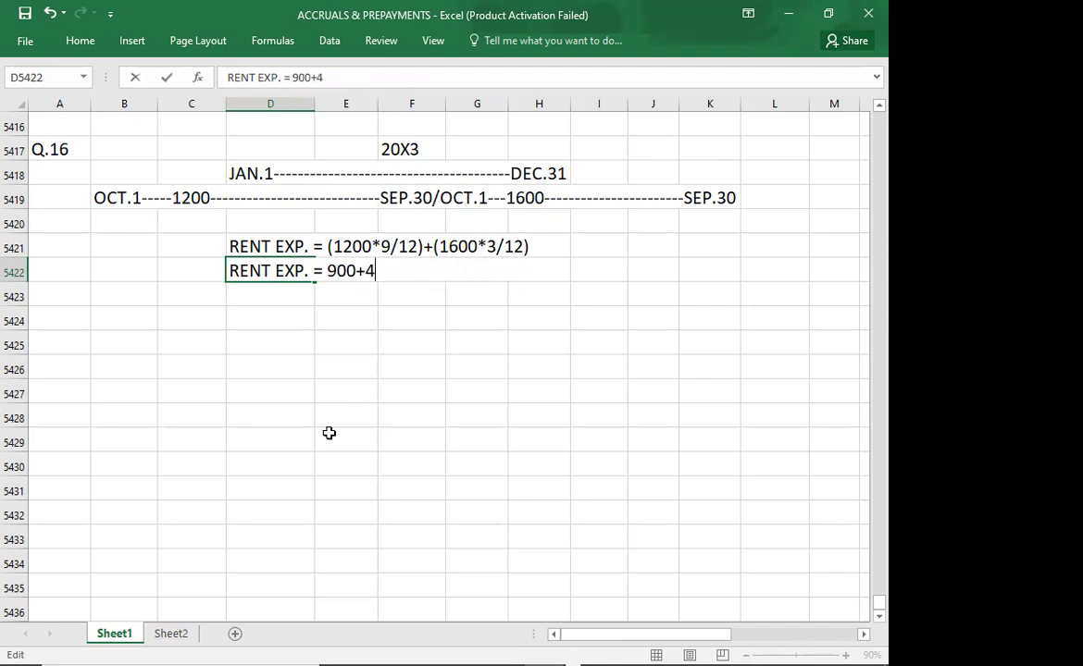
text(00 = 1300)
key(Return)
- Enter the prepaid rent working PREPAID = 1600*9/12 = 1200 as text in D5424
key(Return)
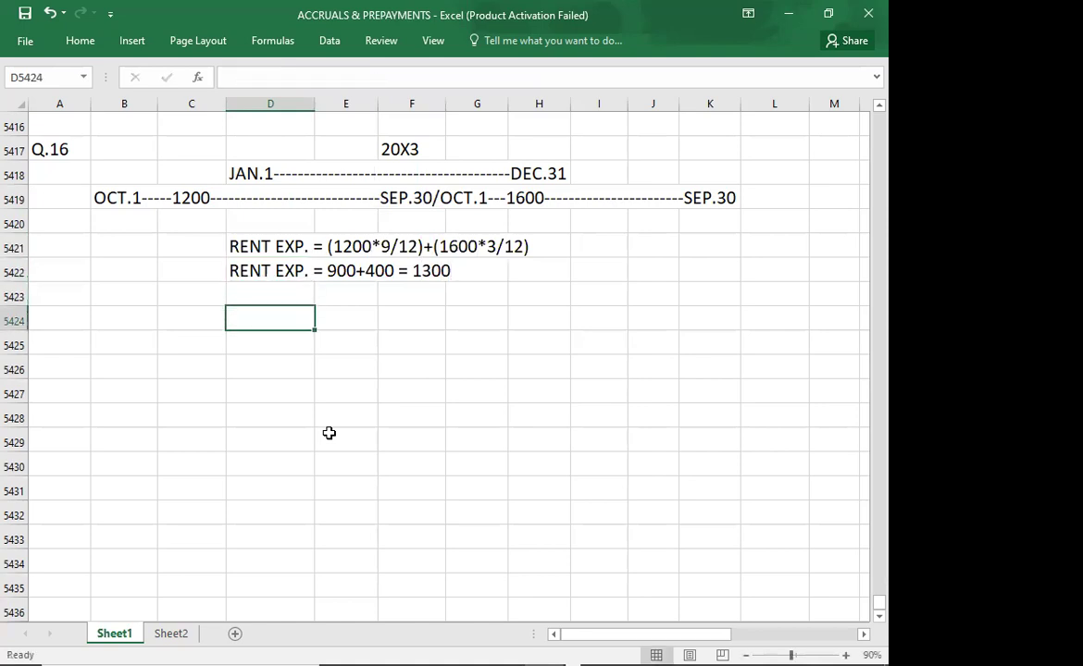
text(PREPAID =)
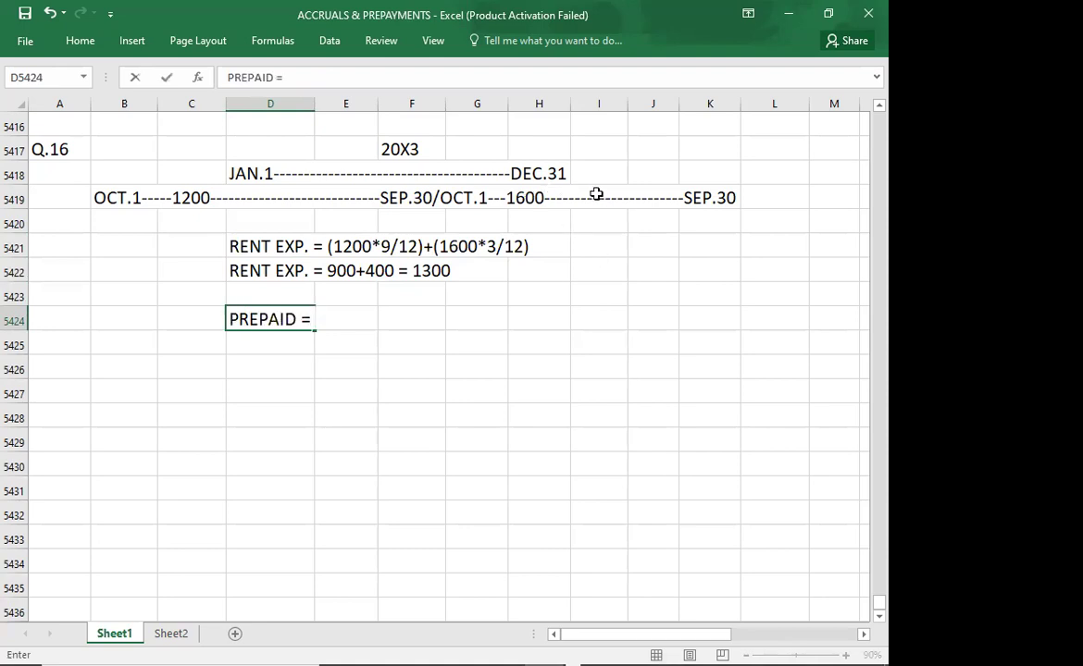
text(1600*9)
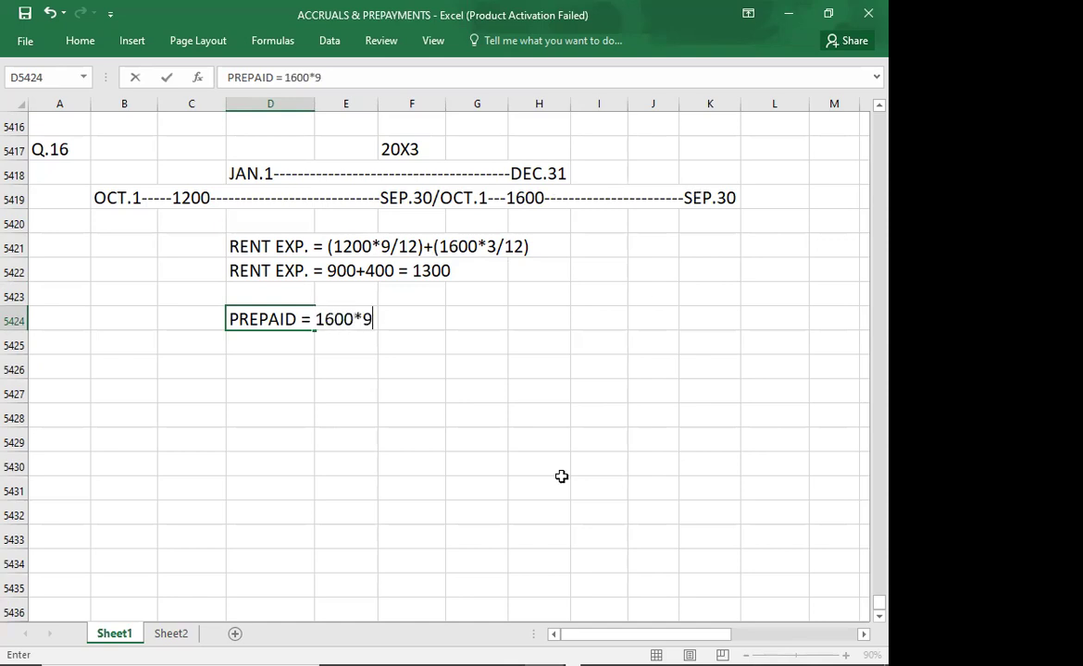
text(/12 = 1200)
key(Return)
key(Return)
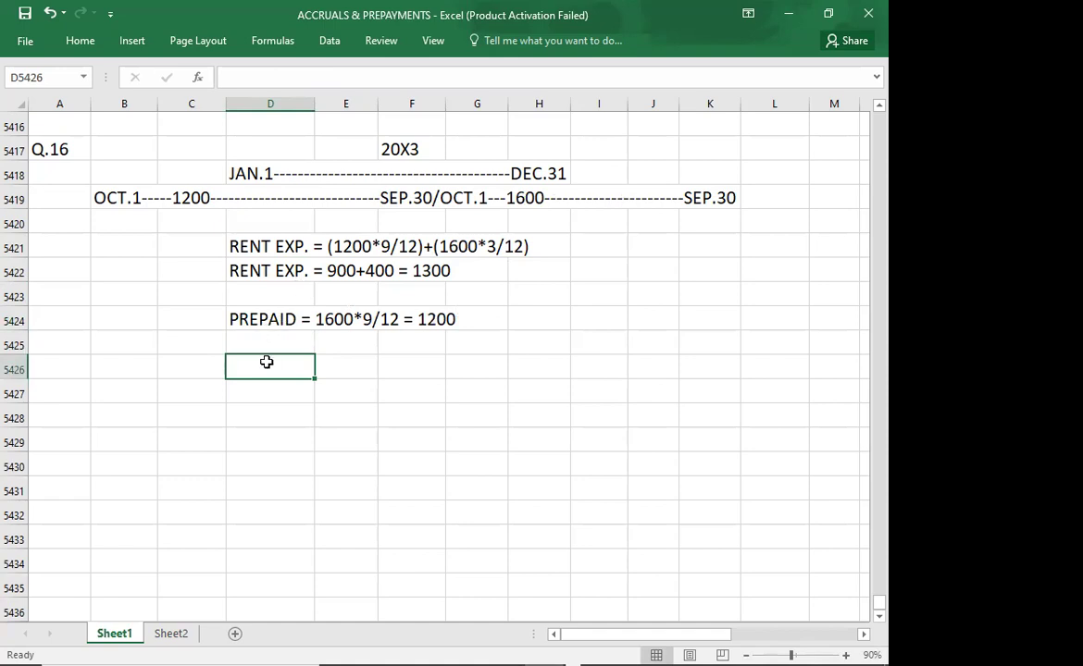
- Label the next question Q.17 in A5426
click(59, 148)
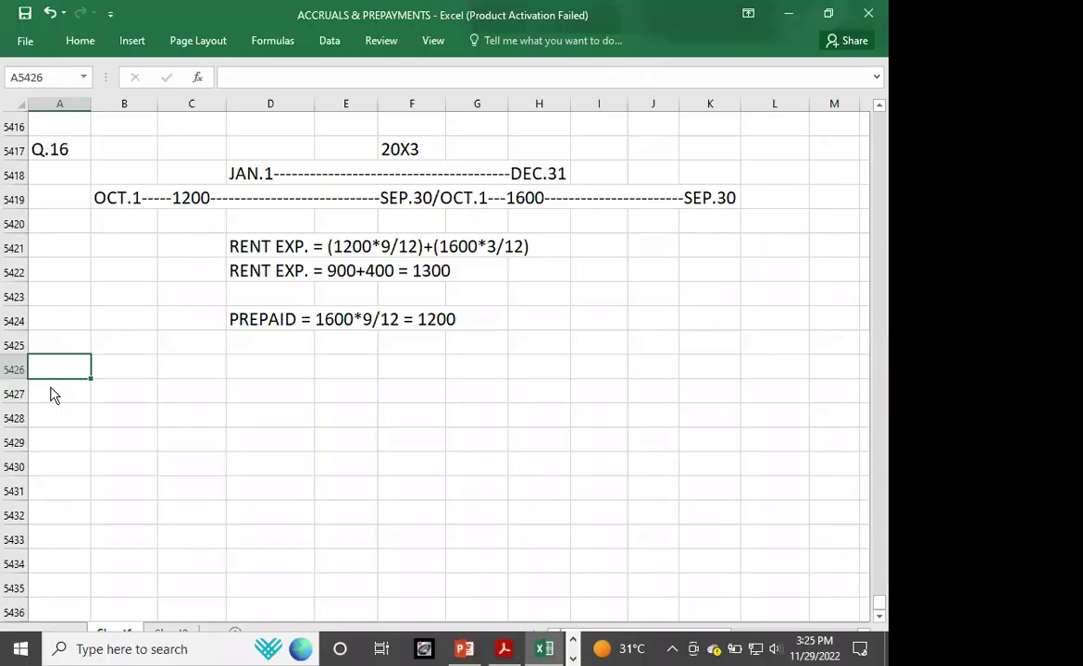
key(F2)
text(Q.17)
key(Return)
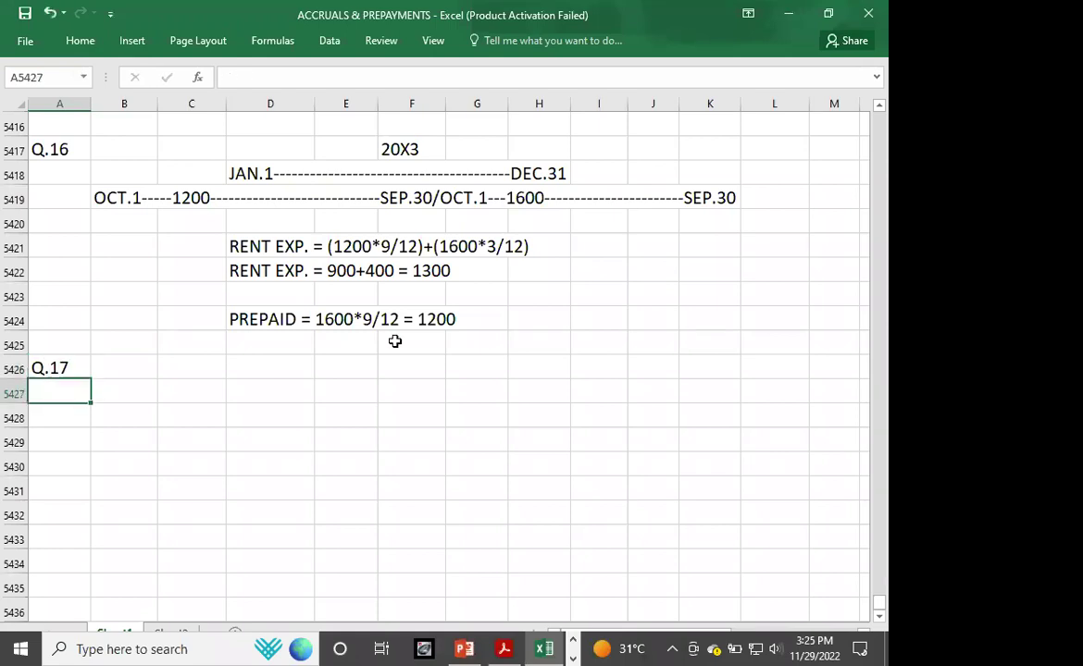
- Switch to the ABC document in Acrobat Reader, read the Q.17 insurance question and return to the Excel worksheet
key(alt+Tab)
key(Tab)
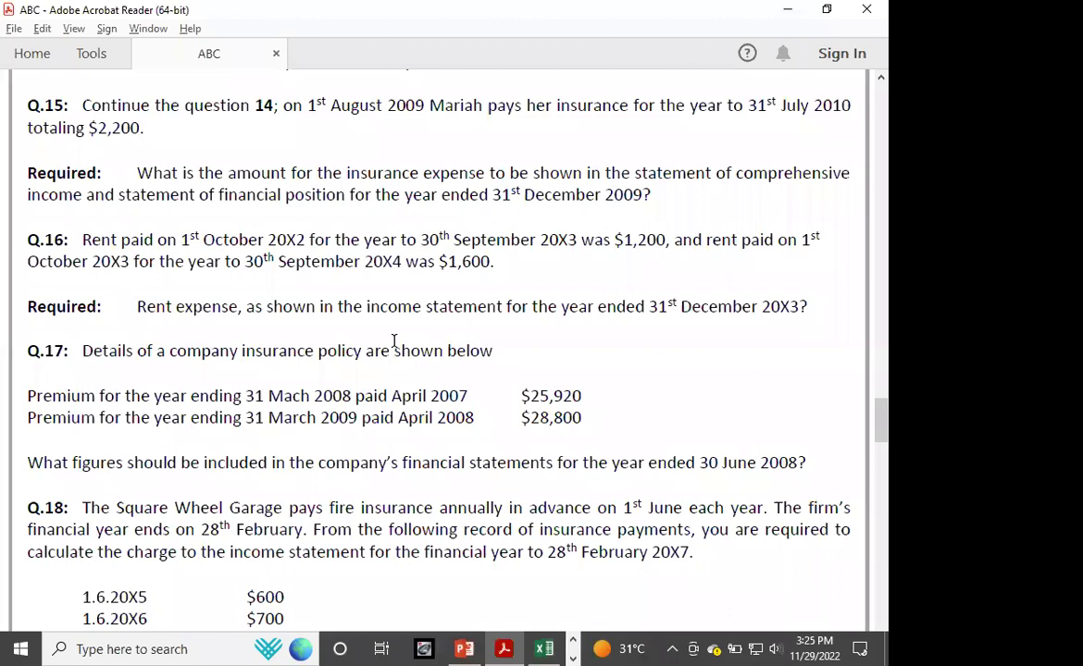
scroll(394, 342, down, 3)
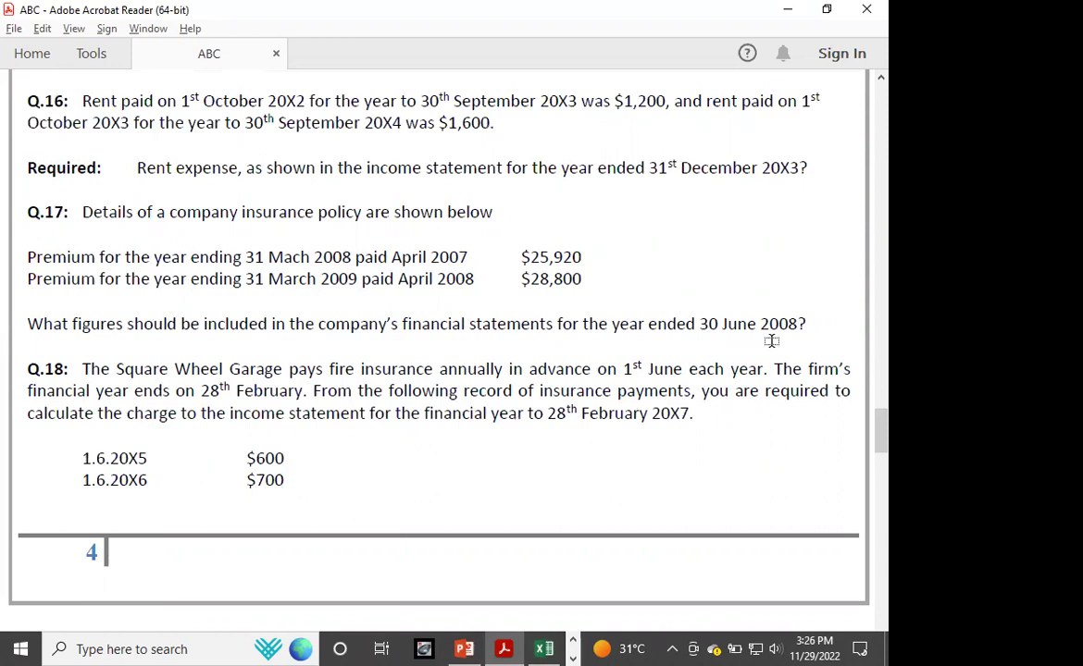
key(alt+Tab)
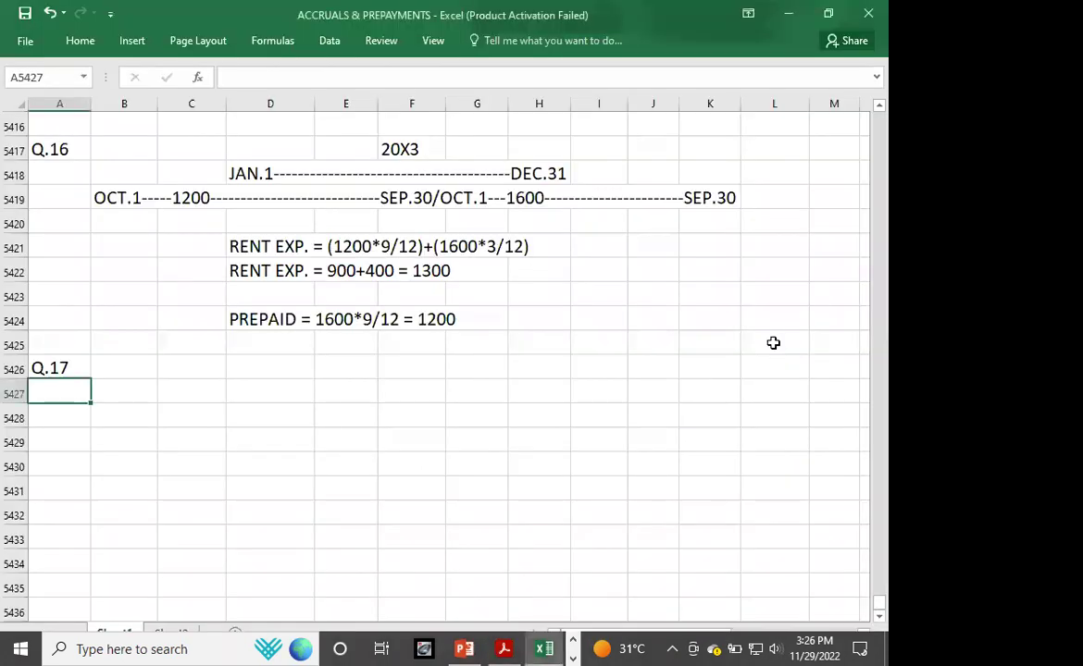
- Enter the Q.17 financial-year timeline in D5427 as a dashed line running from JUL.1 to JUN.30
click(280, 368)
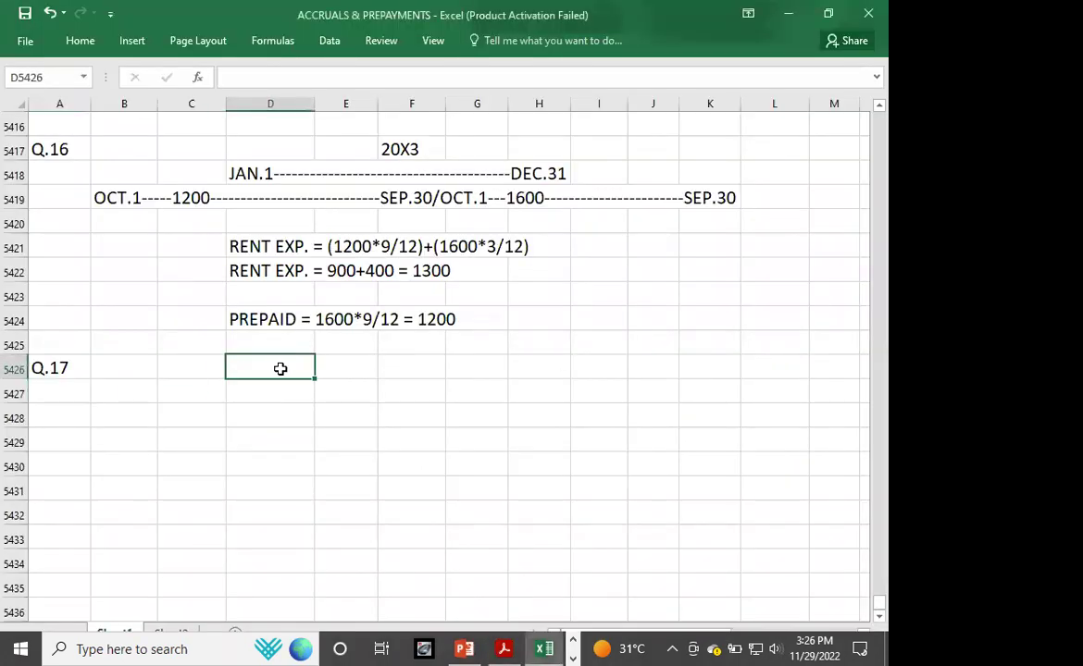
click(258, 391)
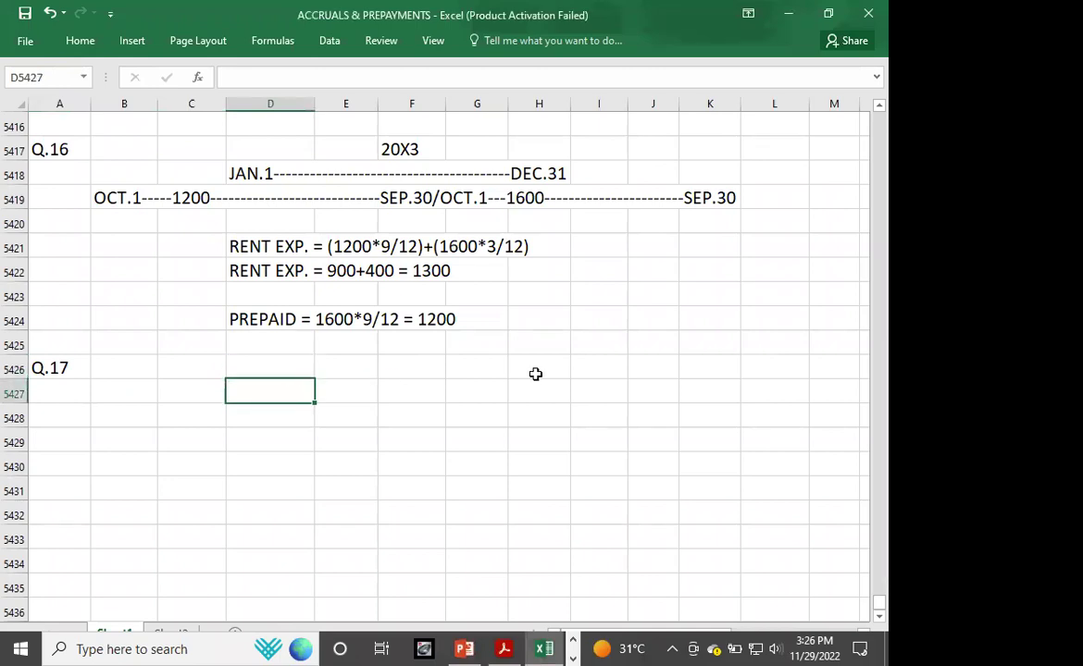
text(JUL.1-----------------)
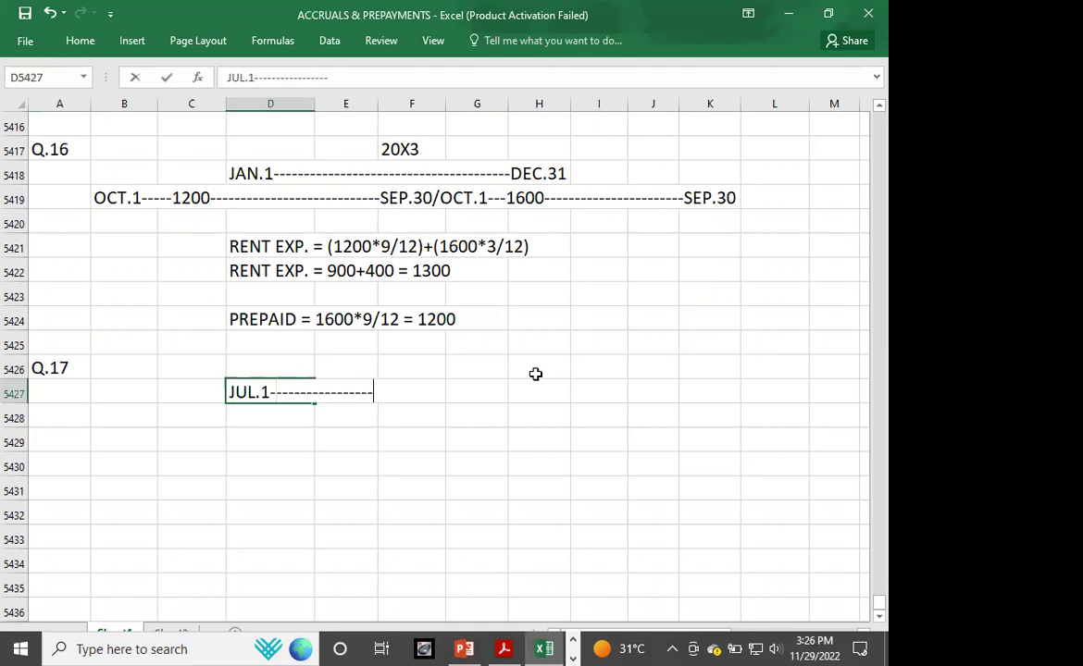
text(---------------------------J)
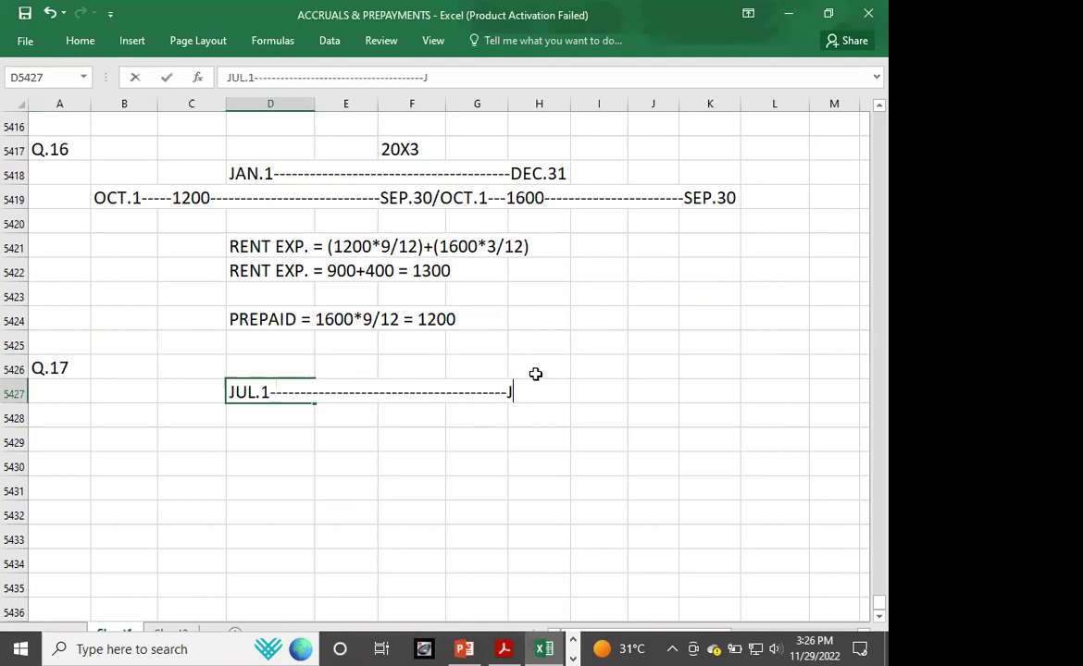
text(UN.30)
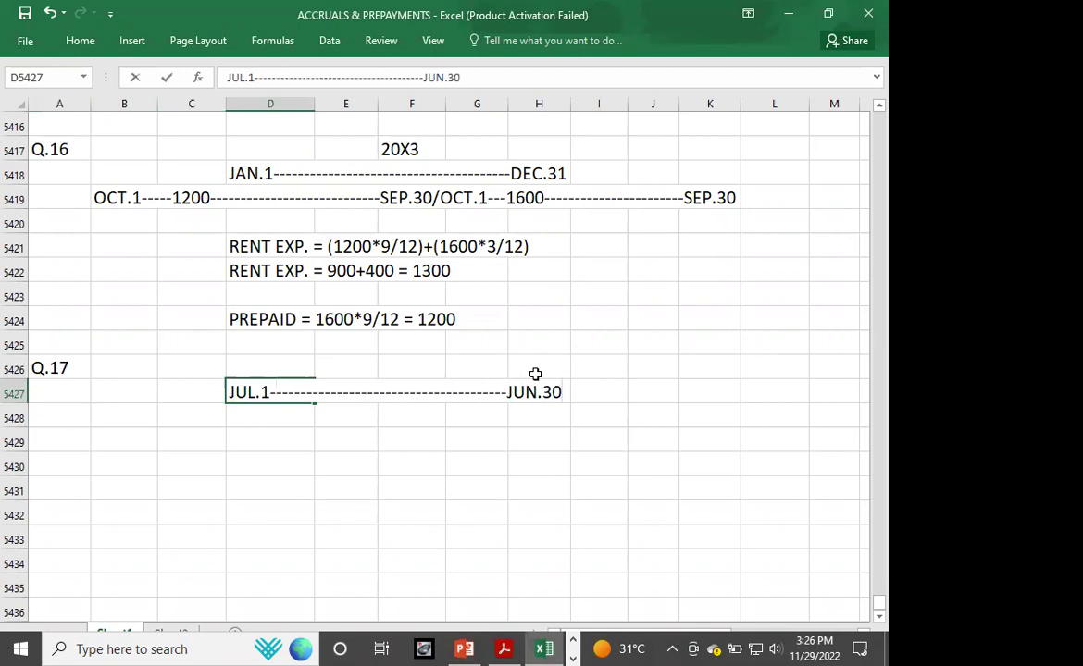
- Start the premium timeline in B5428 with APR.1, 25920 and MAR.31/ joined by dashes, checking the amount in the ABC document
click(139, 415)
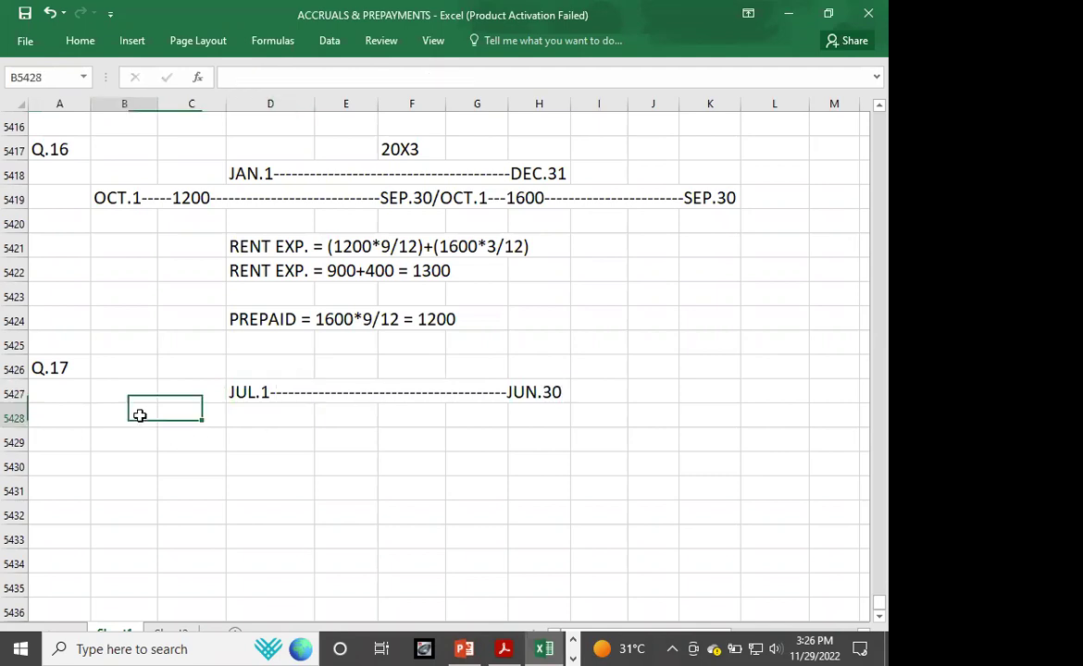
key(alt+Tab)
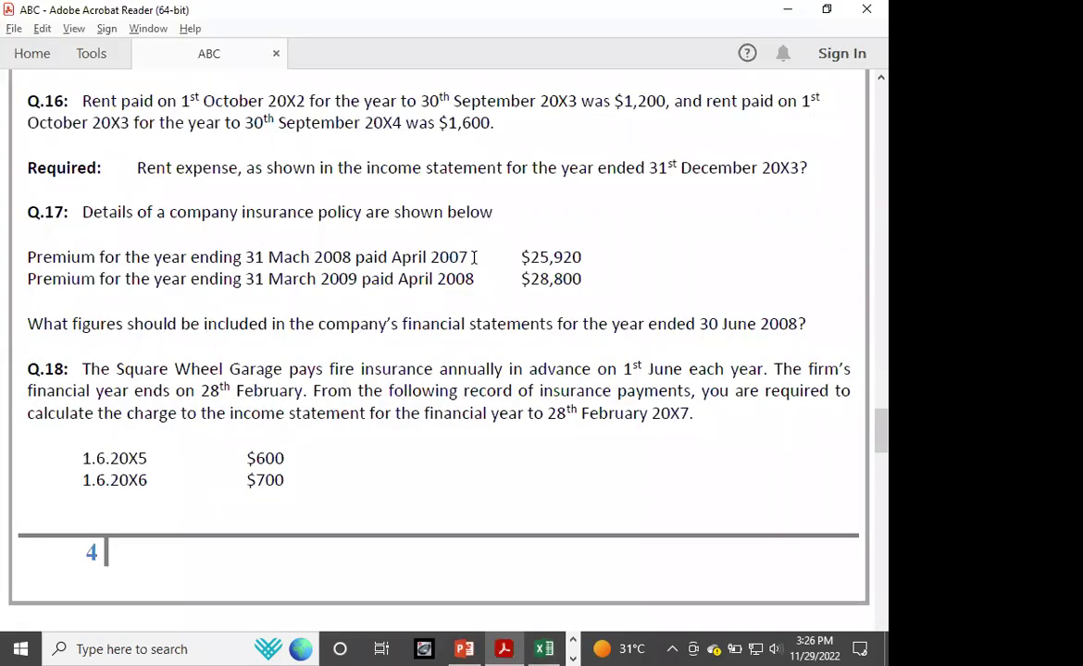
key(alt+Tab)
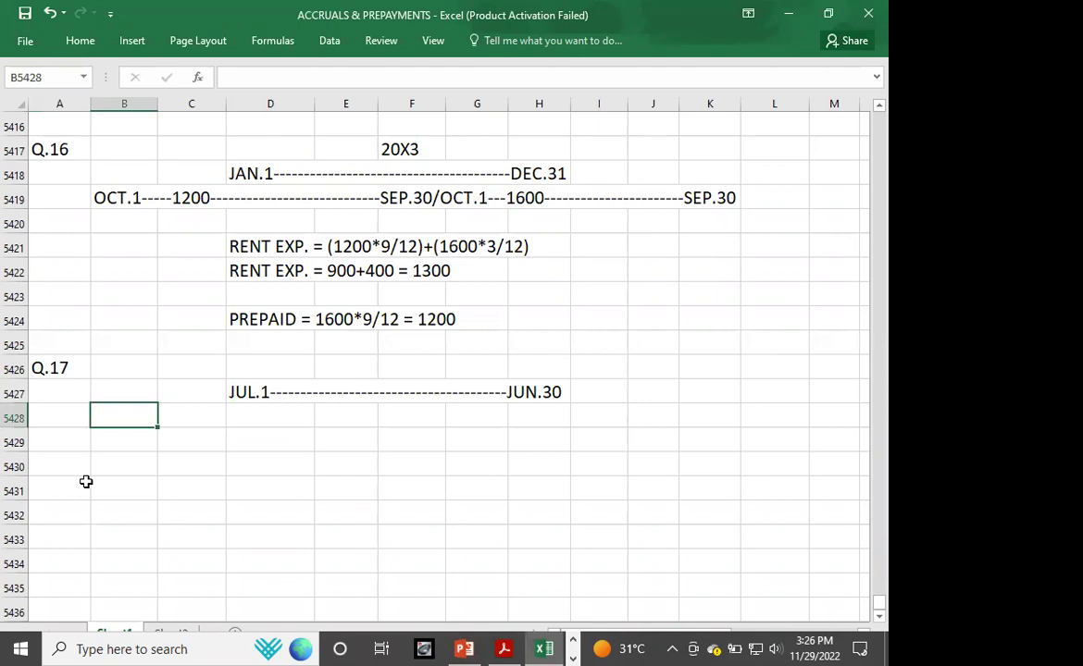
text(APR.)
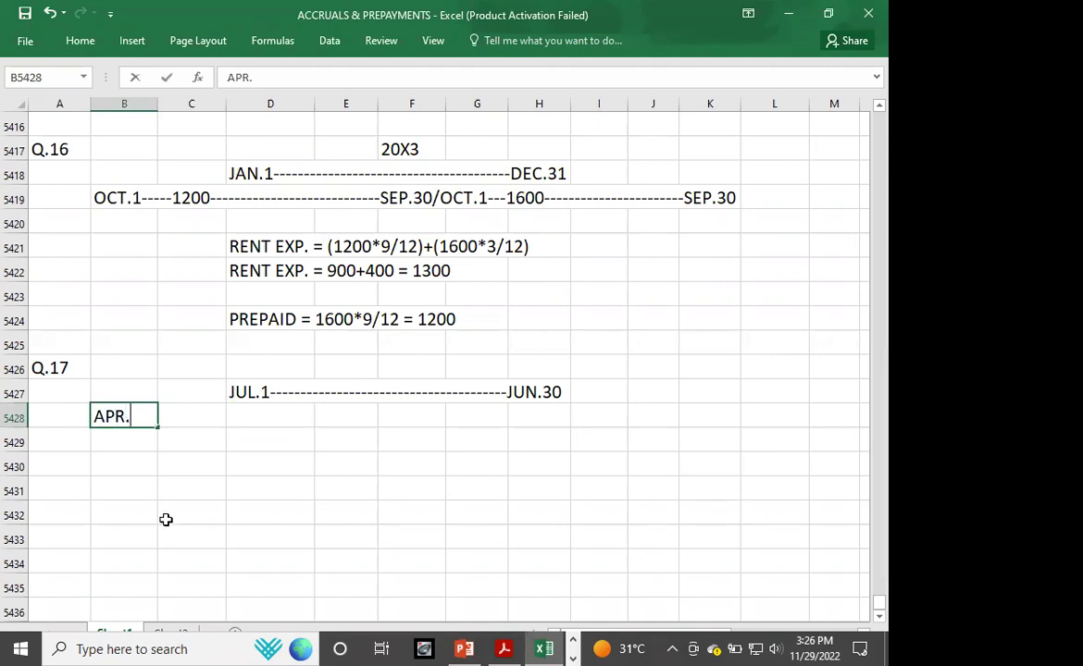
text(1----)
key(alt+Tab)
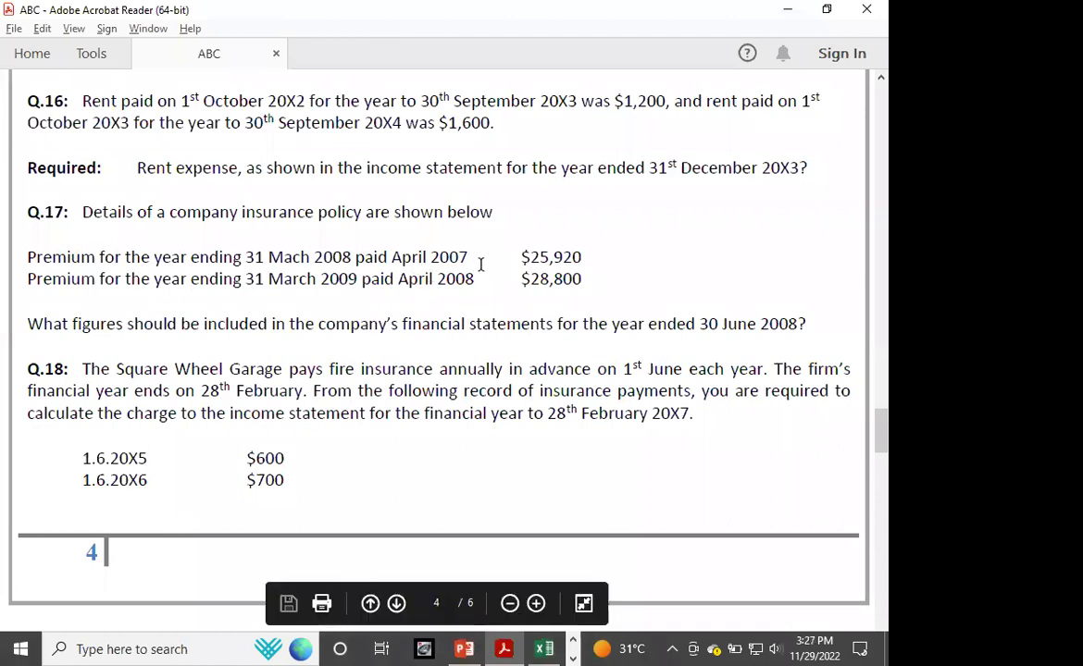
key(alt+Tab)
text(2590)
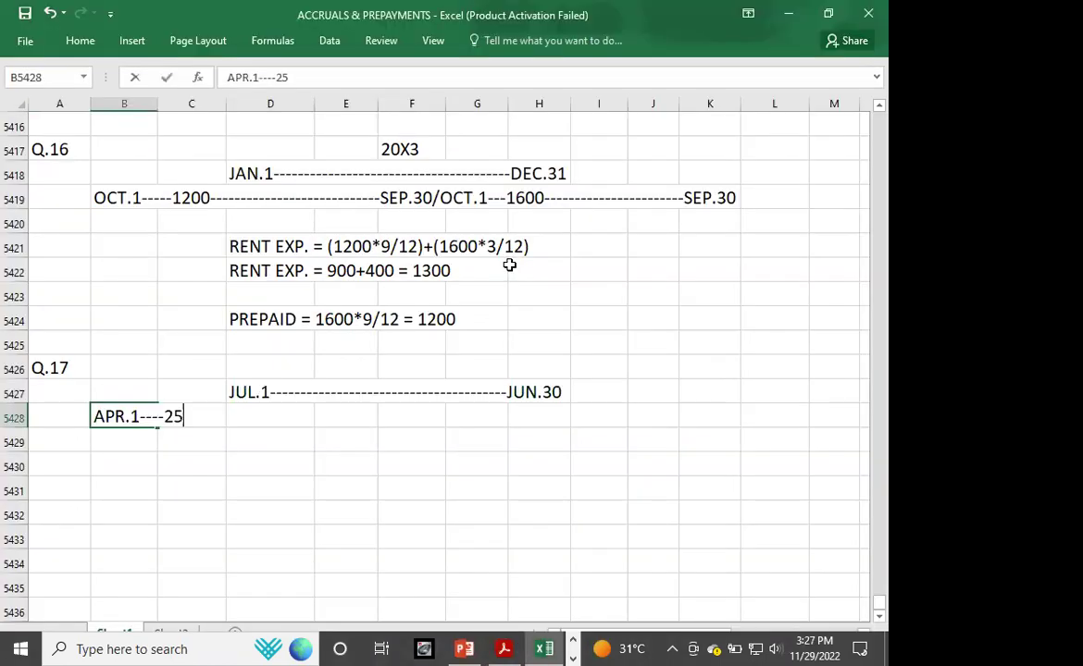
key(BackSpace)
key(BackSpace)
text(920--------------------------)
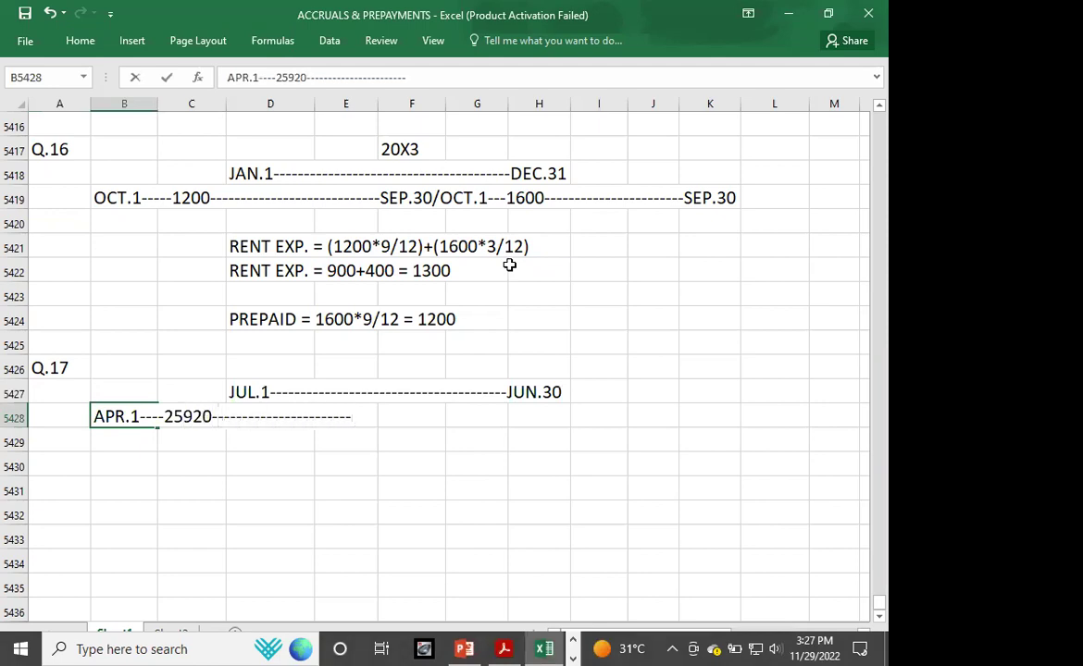
text(-MAR.31/)
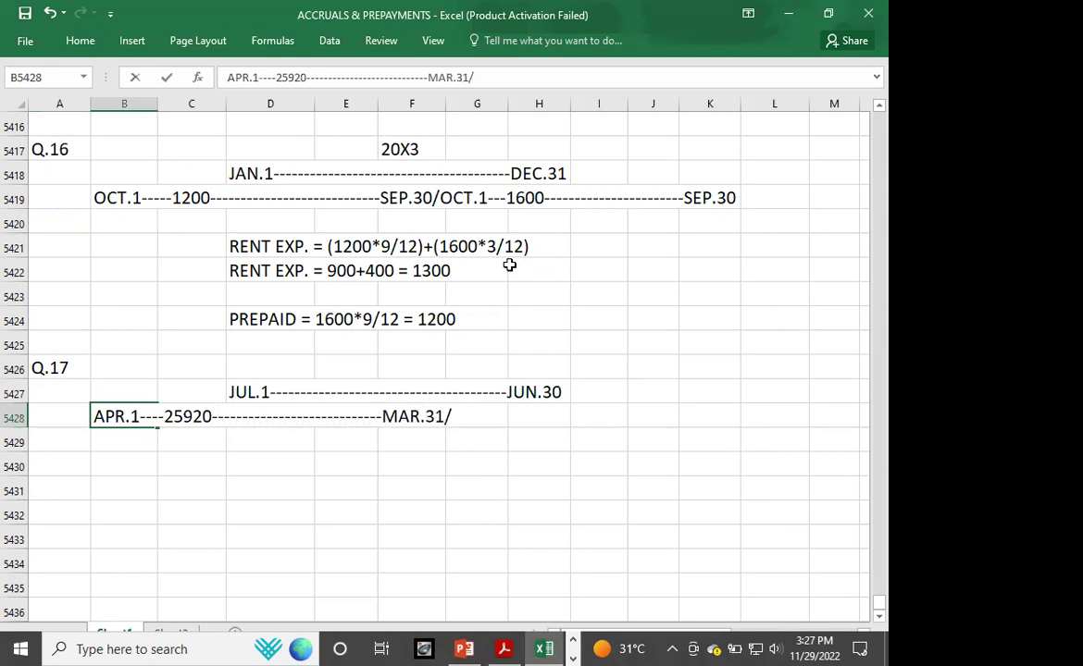
- Extend the B5428 timeline with APR.1----28800 and dashes up to MAR.31, taking the second premium from the ABC document
text(APR.1----)
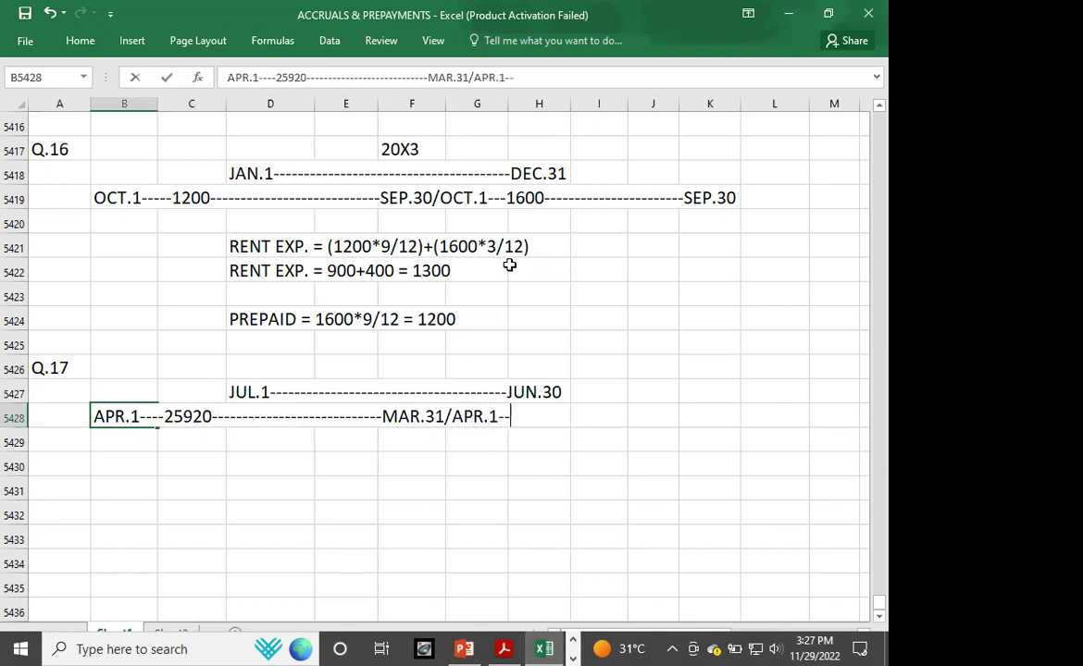
key(alt+Tab)
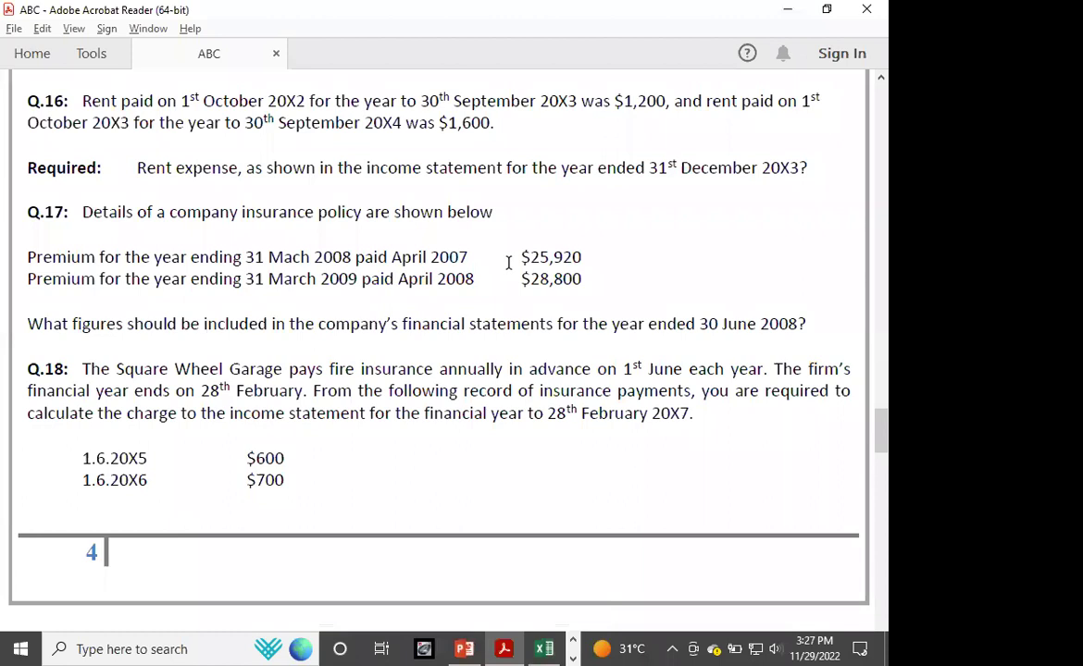
key(alt+Tab)
text(28800)
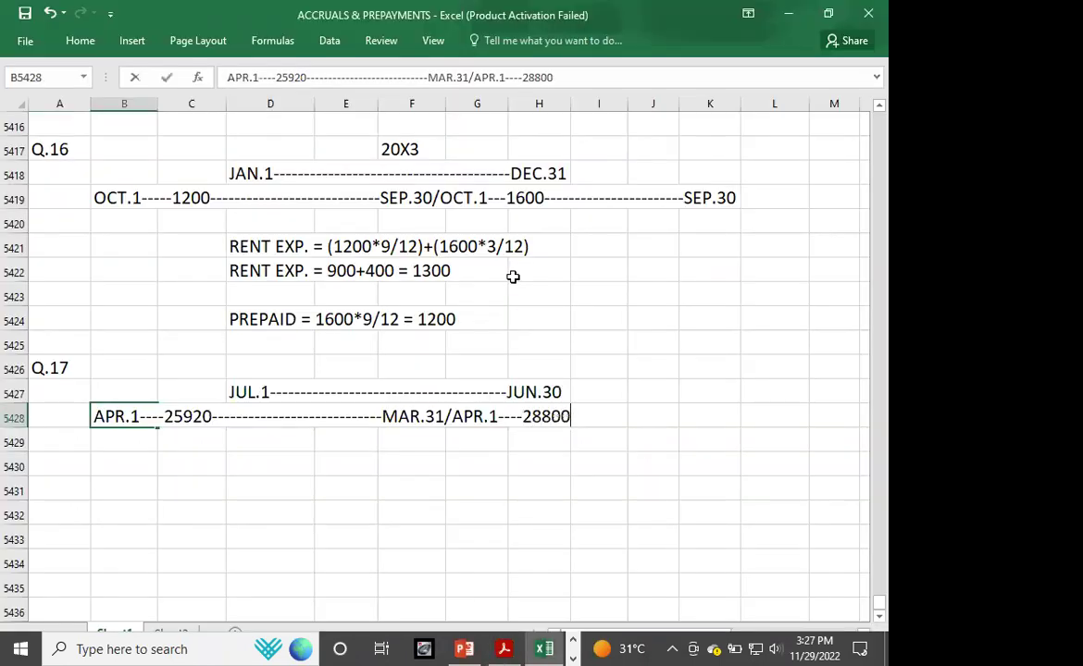
text(------------------MAR.31)
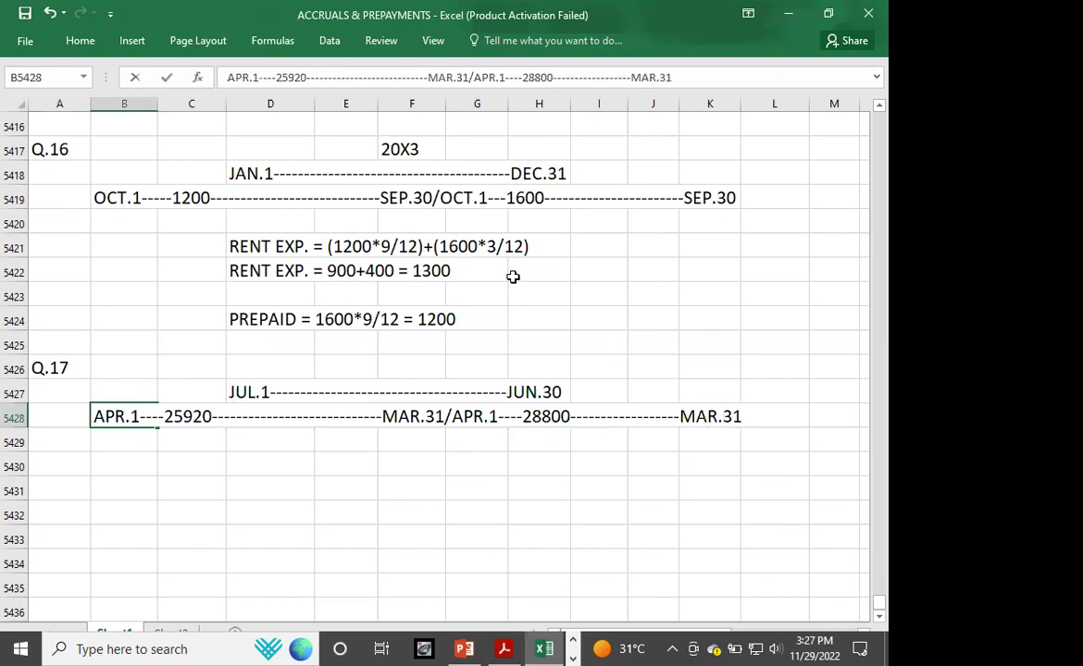
click(136, 394)
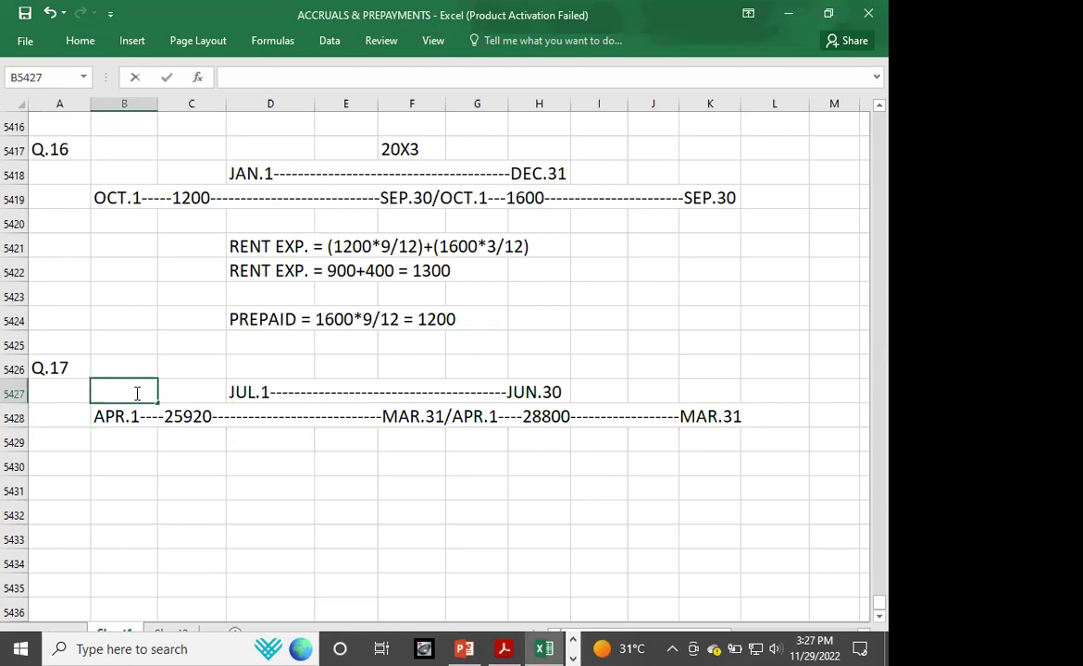
- Lengthen the dashed line in D5427 by four dashes between JUL.1 and JUN.30
click(237, 391)
double_click(237, 392)
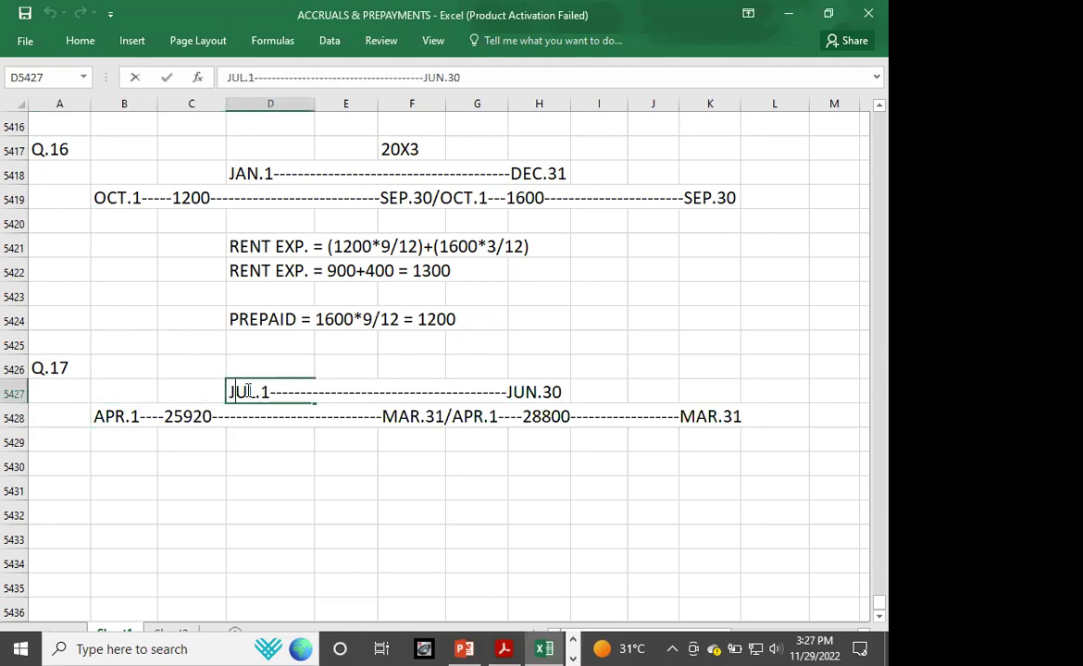
text(----)
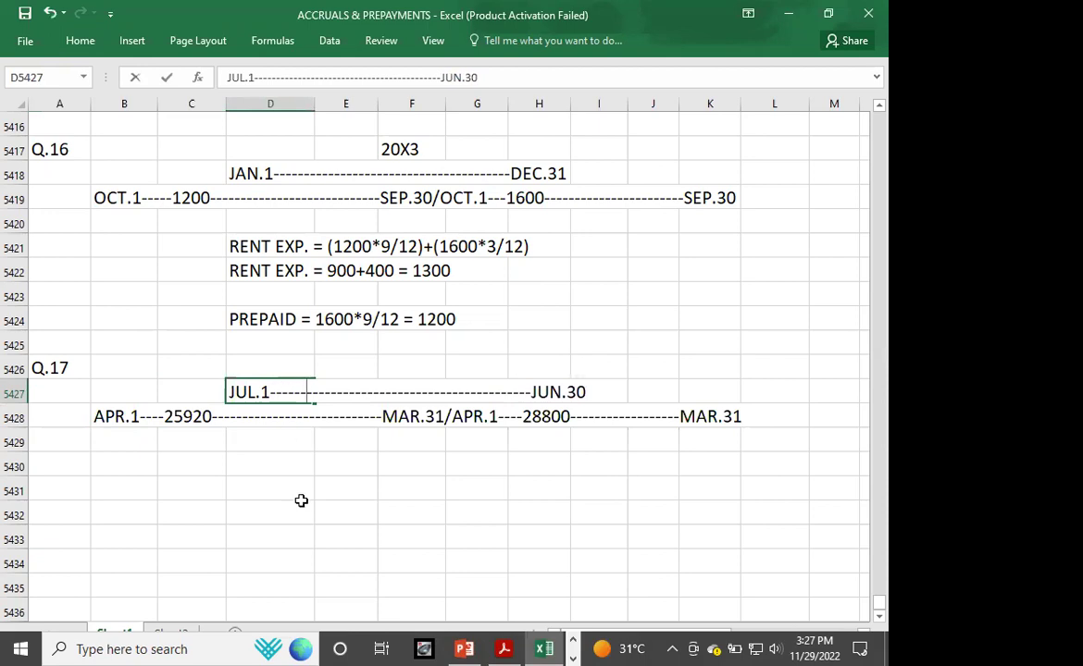
click(303, 506)
- Highlight the July to March overlap of the two Q.17 timelines, ending with D5427:F5428 selected, to examine the first premium's months
click(257, 396)
key(shift+Down)
key(shift+Right)
key(shift+Right)
key(shift+Right)
key(shift+Right)
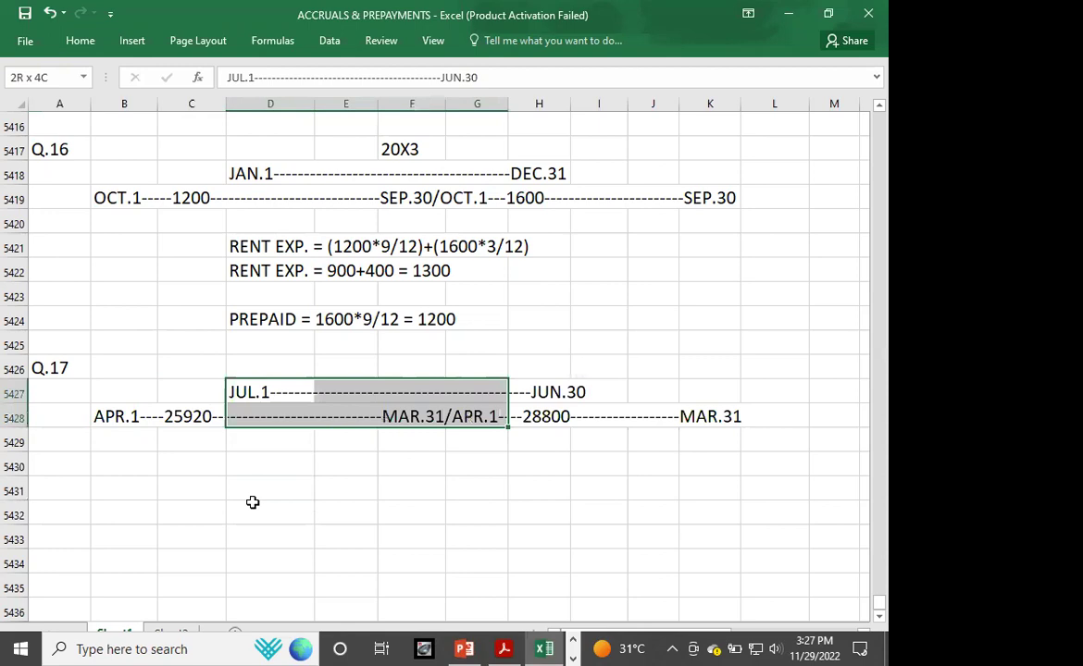
key(shift+Right)
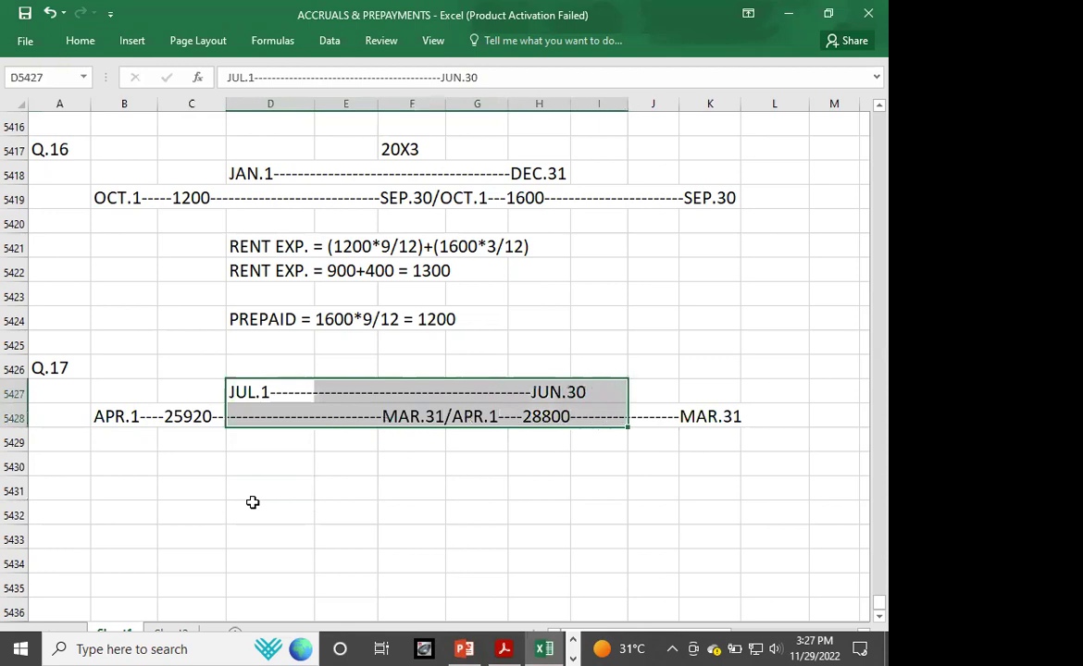
key(shift+Left)
key(shift+Left)
key(shift+Left)
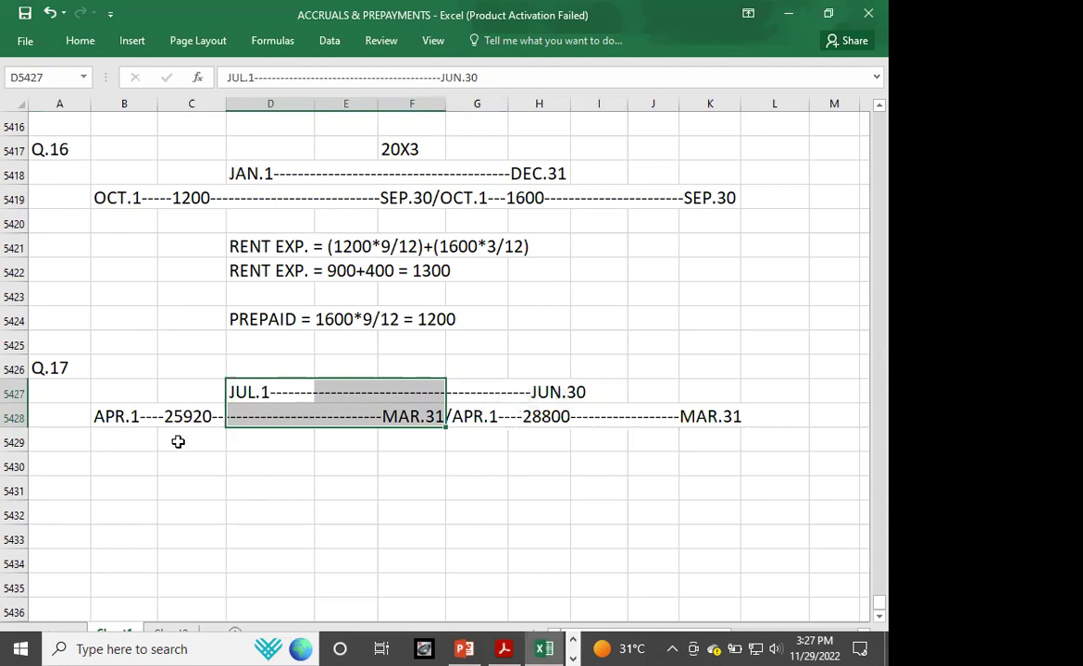
- Highlight the April to June part of the Q.17 timelines in G5427:I5429 to examine the second premium's months
click(451, 387)
key(shift+Down)
key(shift+Down)
key(shift+Right)
key(shift+Right)
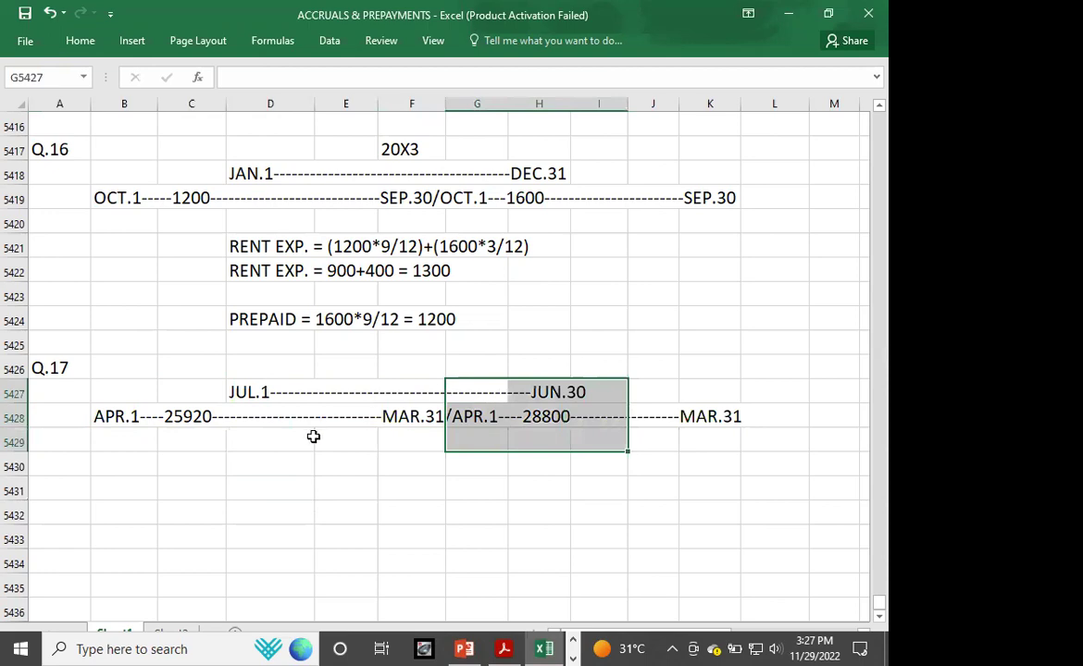
- Check Q.17 in the ABC document and enter INS. EXP. = (25920*9/12)+(28800*3/12) as text in D5430
click(290, 466)
key(alt+Tab)
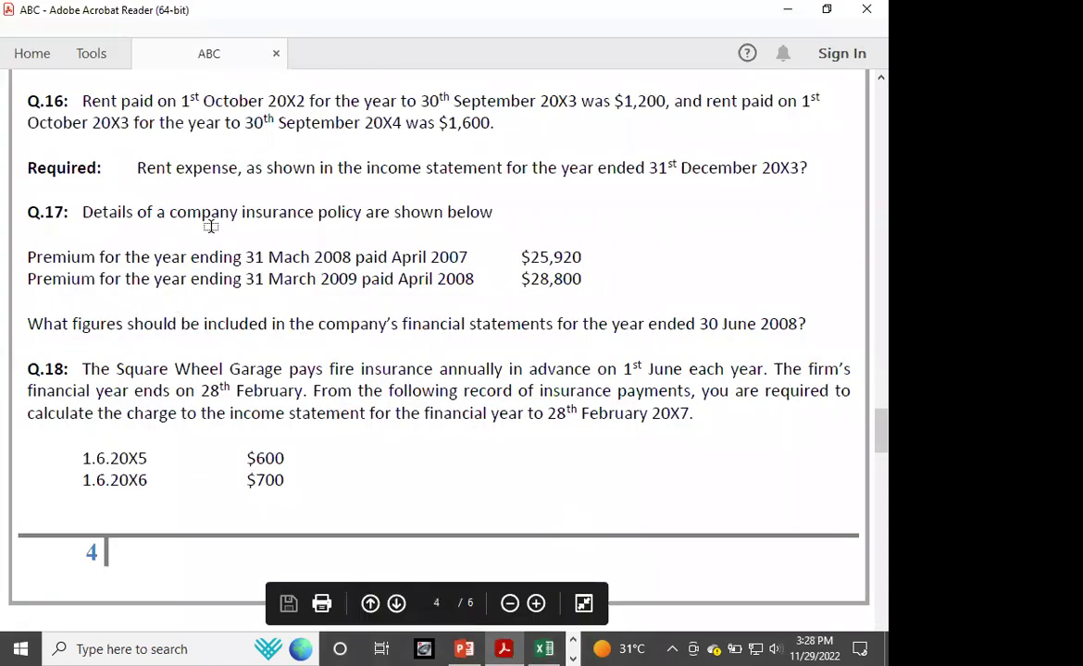
key(alt+Tab)
text(INS. EXP)
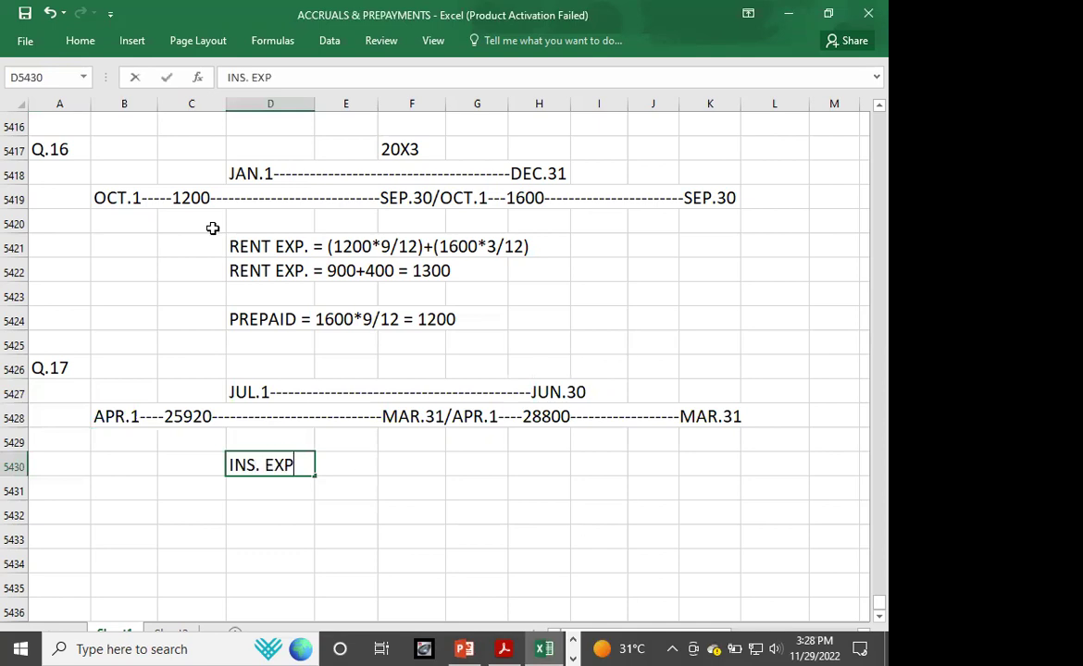
text(. = (25920*)
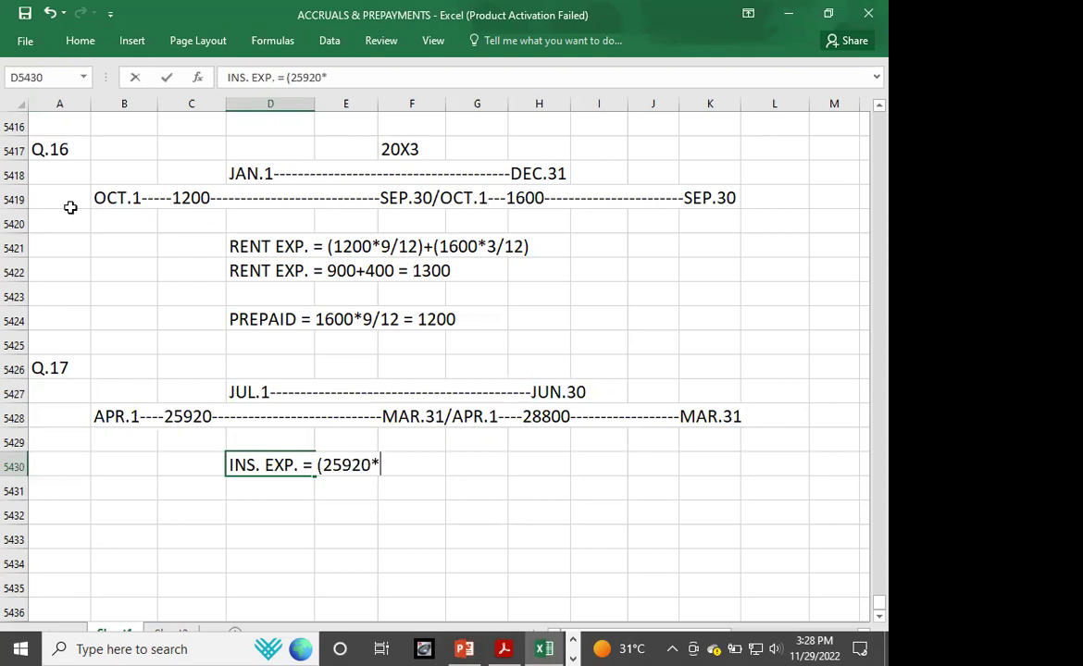
text(9/12)+()
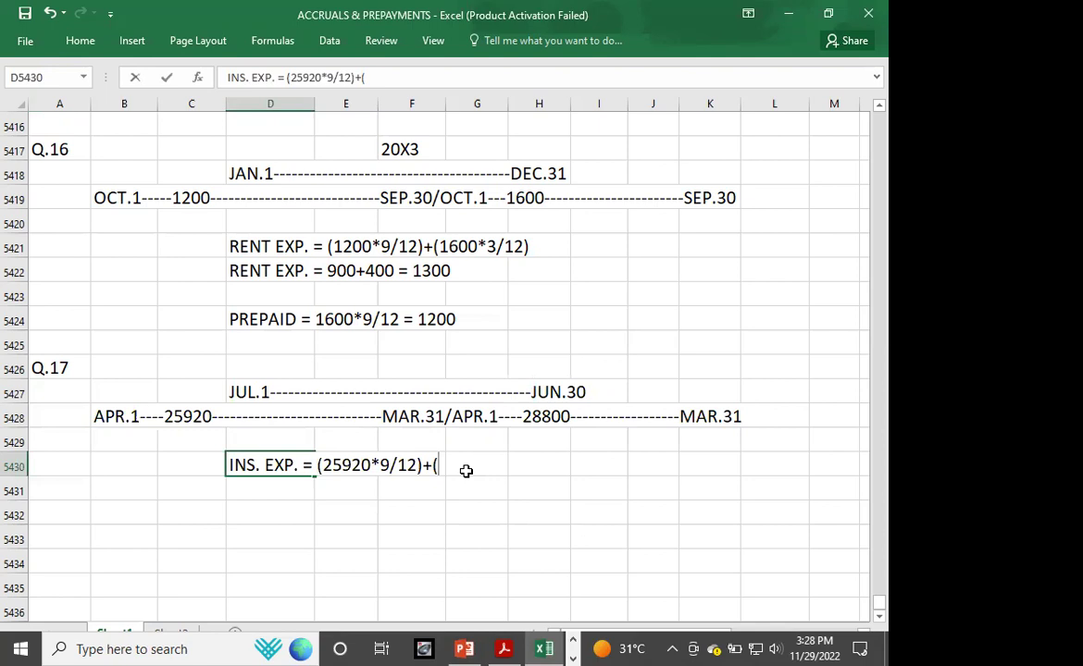
text(28800)
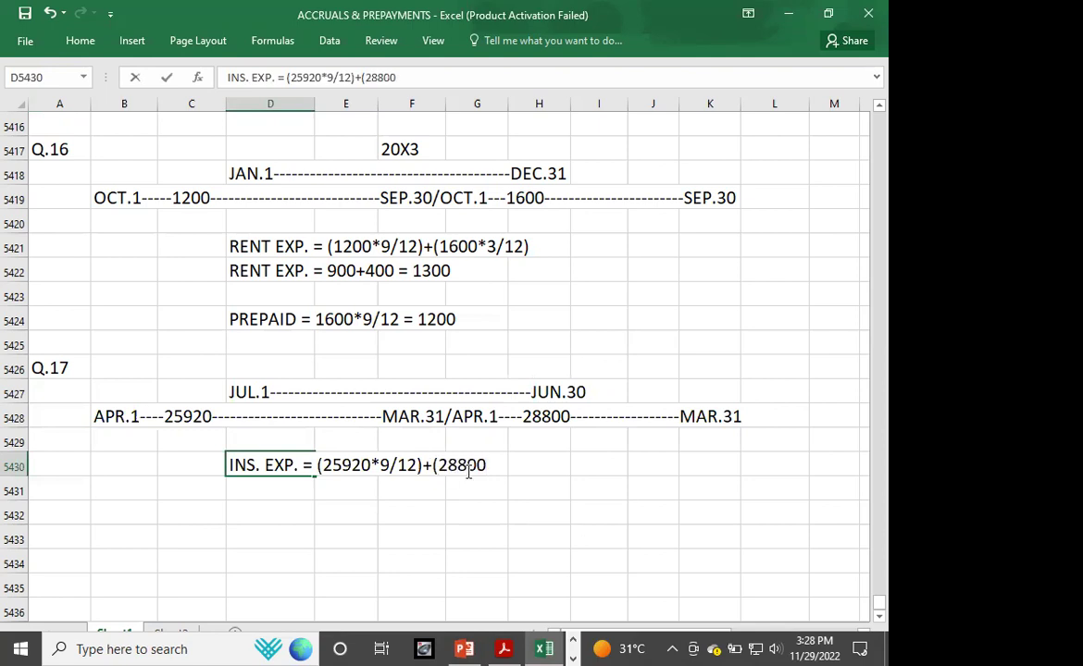
text(*3/12))
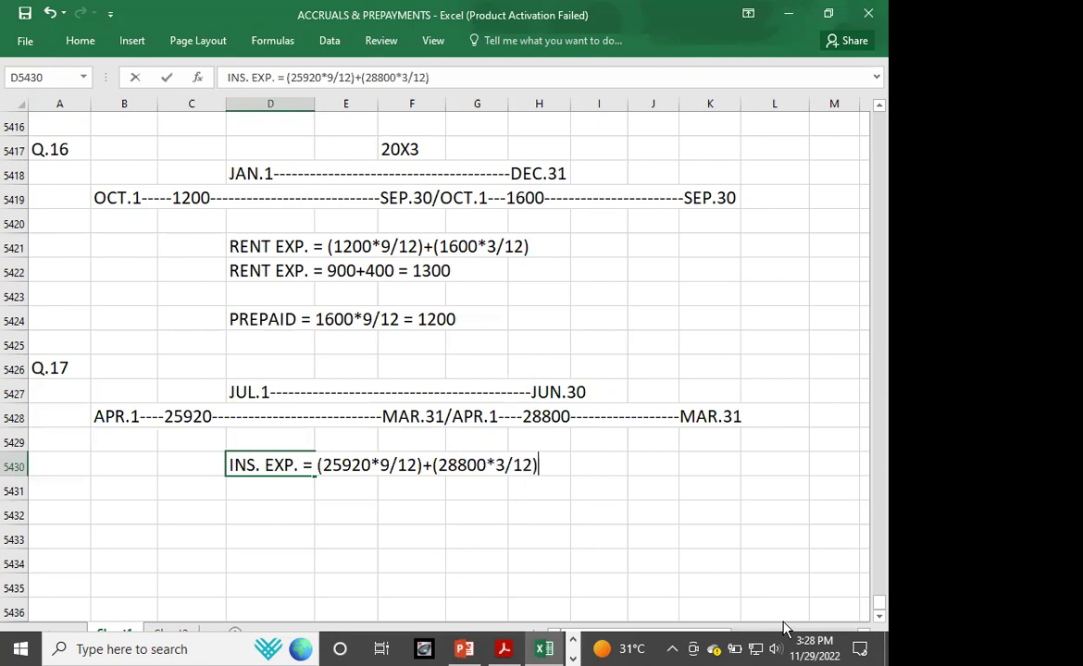
key(Return)
- Begin the insurance expense result line in D5431 with the label INS. EXP. =, removing the autocompleted remainder
text(INS. EXP)
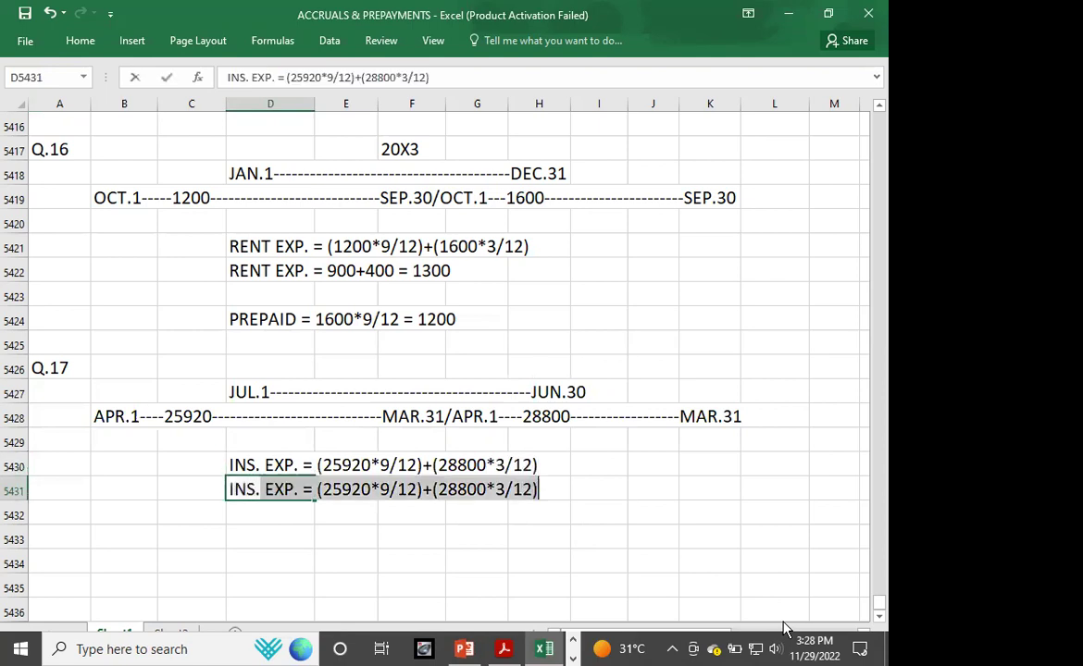
text(. =)
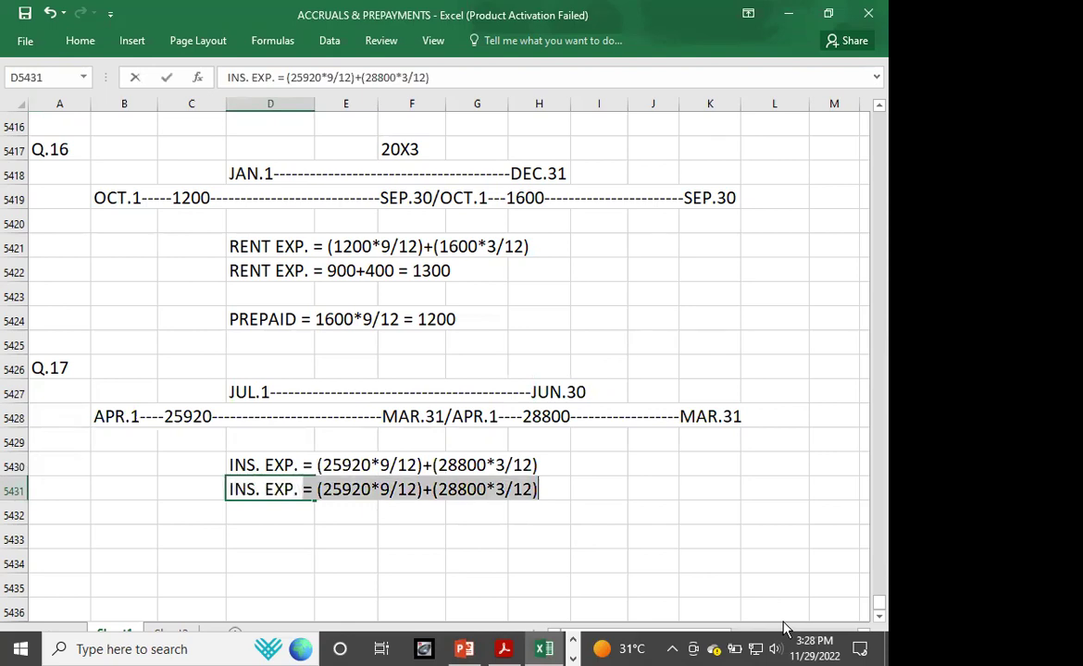
key(BackSpace)
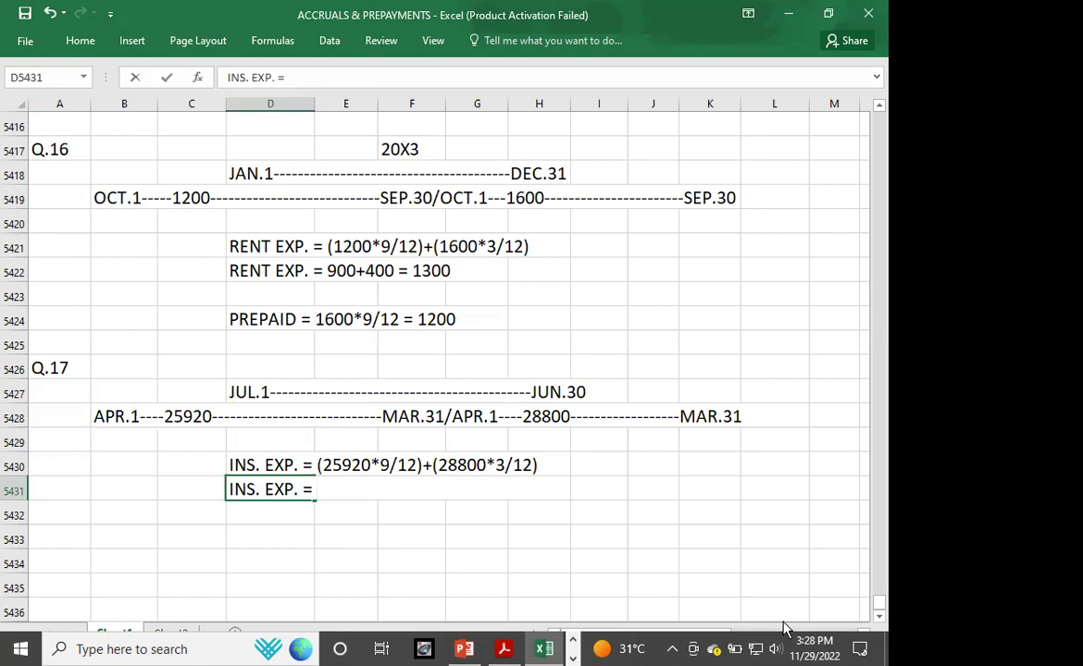
text(26640+)
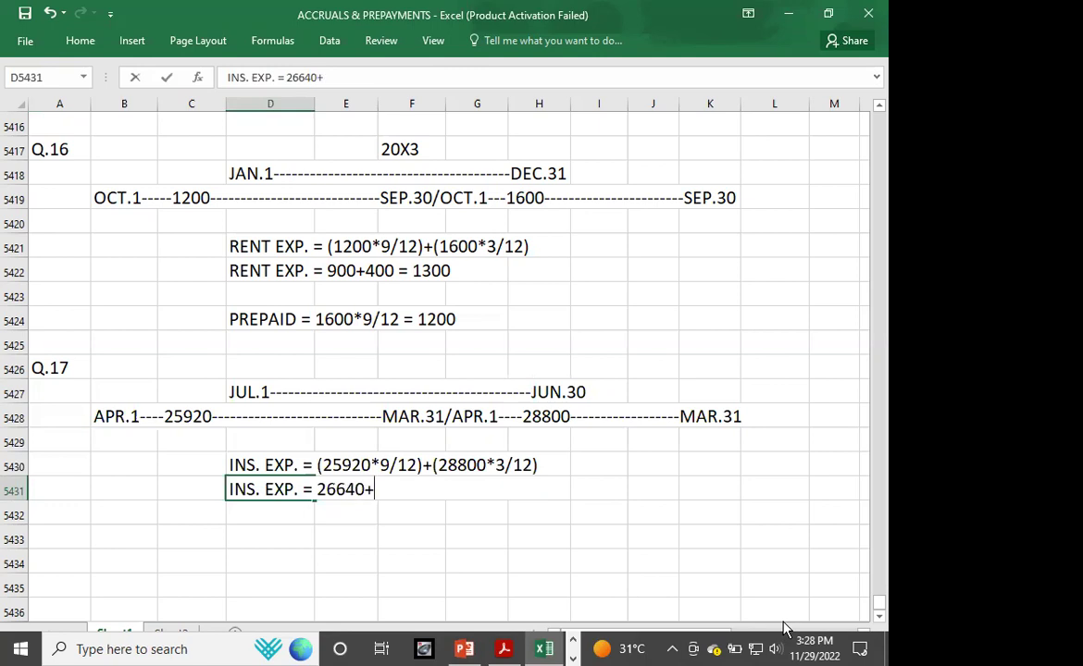
key(BackSpace)
key(BackSpace)
key(BackSpace)
key(BackSpace)
key(BackSpace)
key(BackSpace)
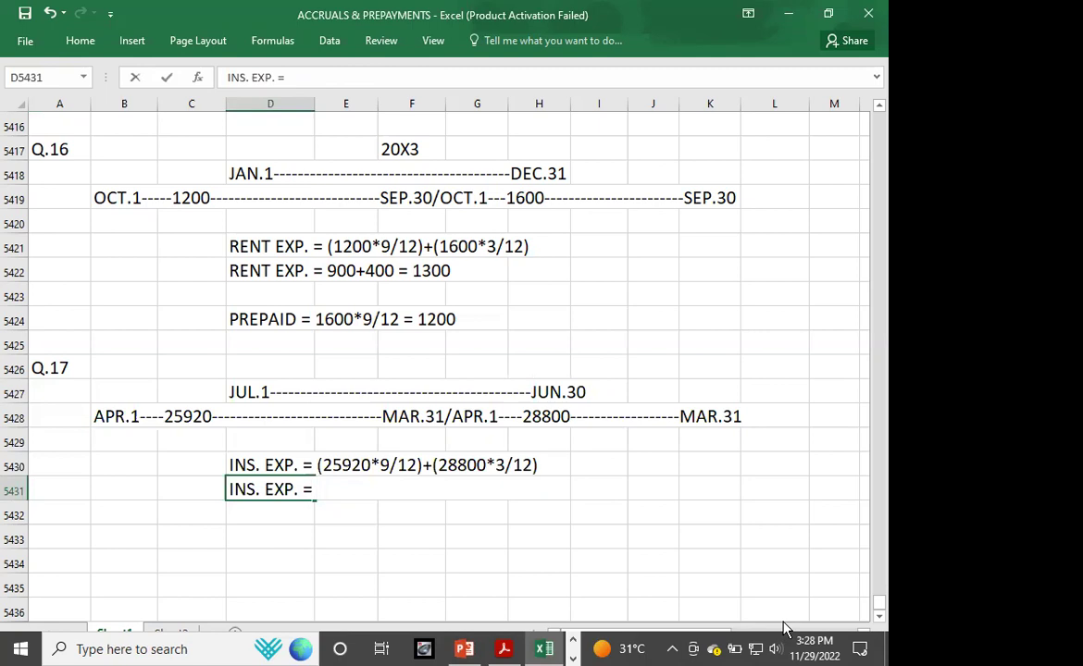
- Complete the insurance expense result line in D5431 so it reads INS. EXP. = 19440+7200 = 26640
text(19440+)
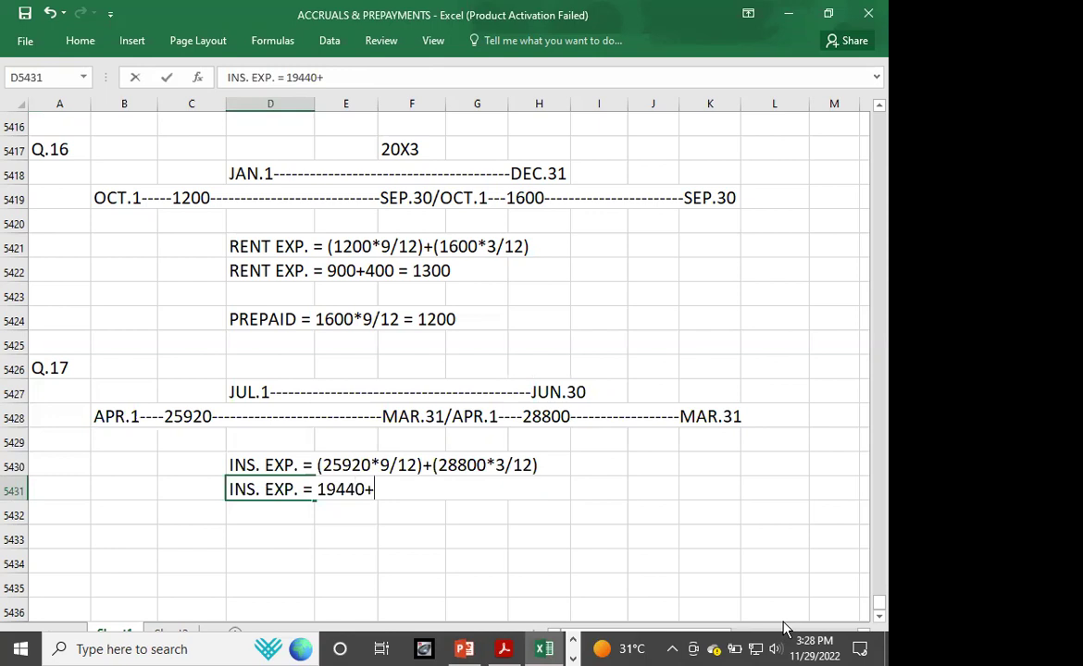
text(7200)
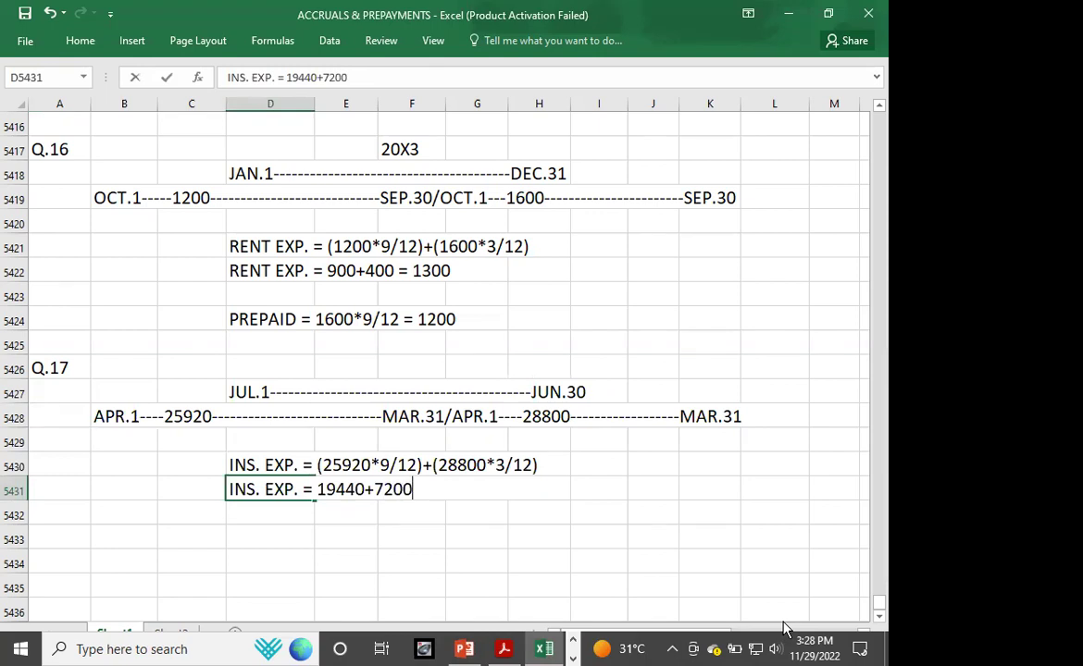
text( = 26640)
key(Return)
key(Return)
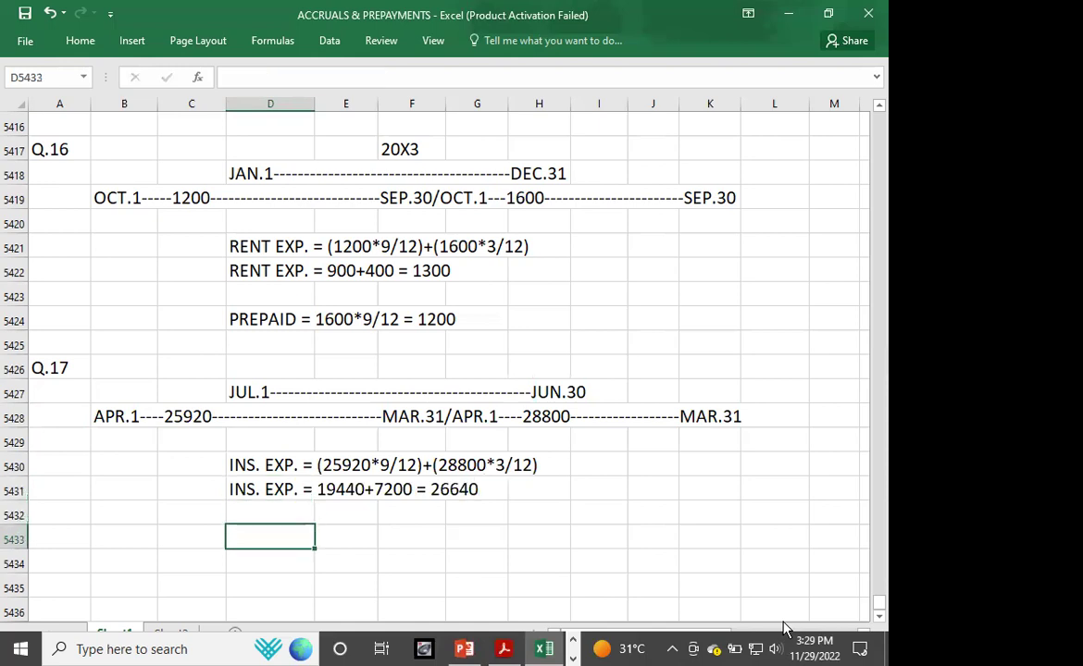
- Enter the Q.17 prepayment as text in D5433, reading PREPAID = 28800*9/12 = 21600
text(PRE)
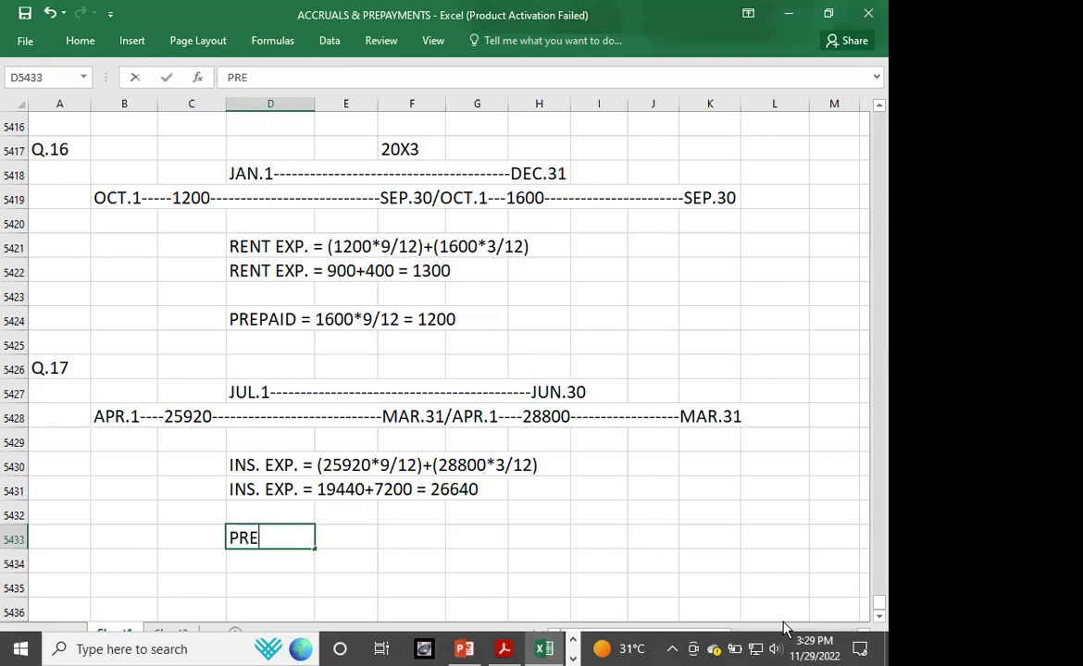
text(PAID = 28800)
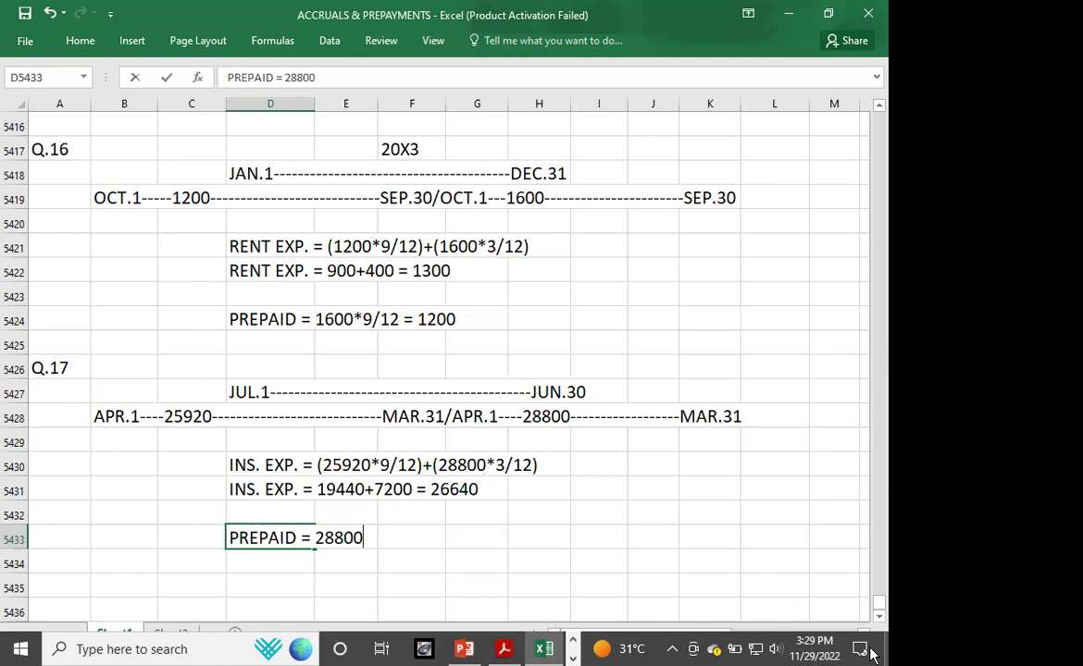
text(*9/12 =)
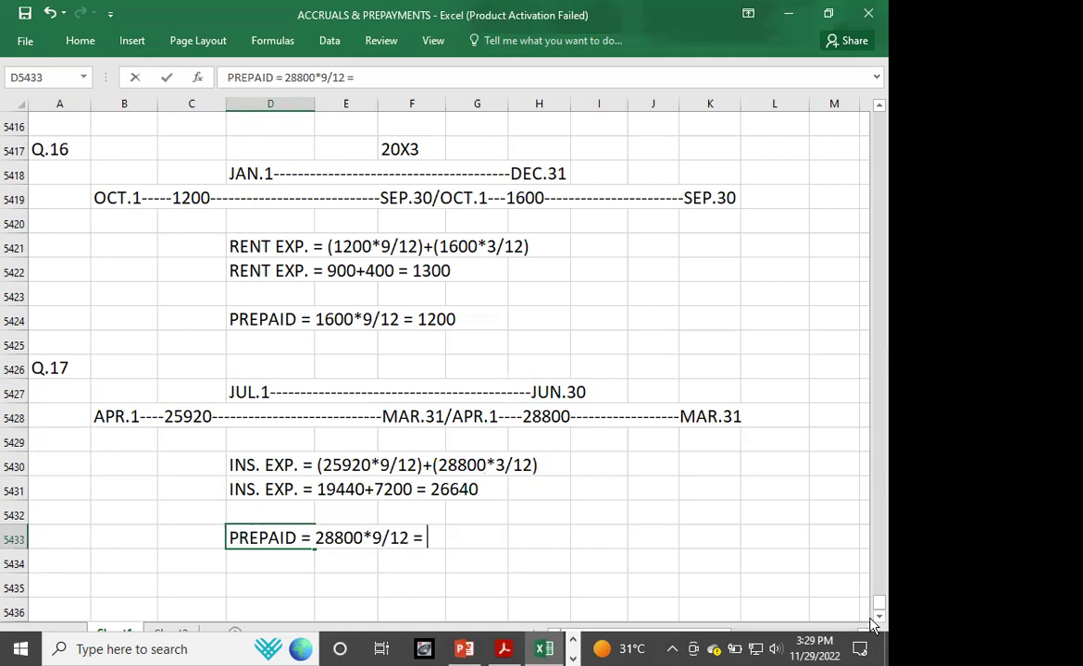
text(21600)
key(Return)
key(Return)
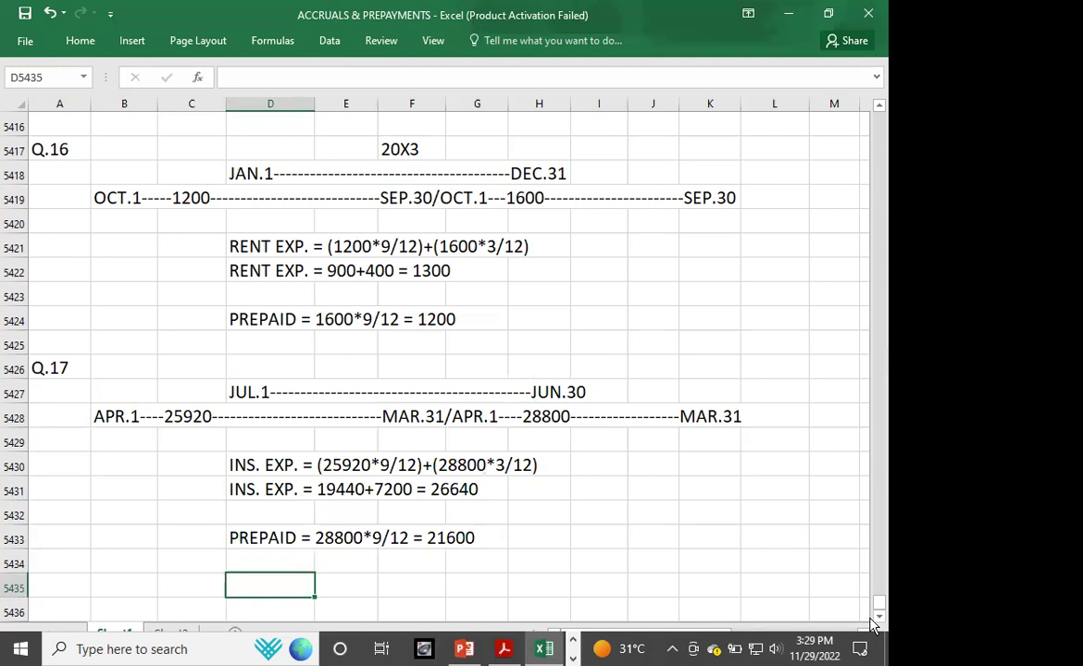